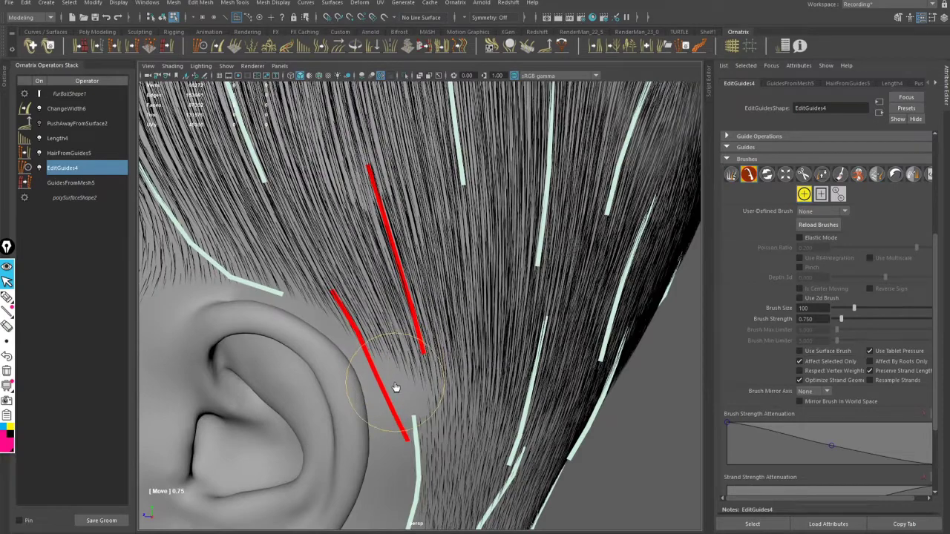
# - Move the two selected guides behind the upper ear with the Move brush to follow the hairline
pyautogui.moveTo(388, 346)
pyautogui.keyDown('alt'); pyautogui.mouseDown()
pyautogui.moveTo(435, 272)
pyautogui.moveTo(253, 265)
pyautogui.moveTo(378, 255)
pyautogui.moveTo(382, 297)
pyautogui.moveTo(381, 250)
pyautogui.mouseUp(); pyautogui.keyUp('alt')
pyautogui.scroll(3, 443, 287)
pyautogui.moveTo(443, 287)
pyautogui.mouseDown()
pyautogui.moveTo(451, 312)
pyautogui.moveTo(469, 233)
pyautogui.moveTo(442, 295)
pyautogui.moveTo(371, 245)
pyautogui.moveTo(379, 152)
pyautogui.moveTo(404, 133)
pyautogui.mouseUp()
# - Select the guide behind the earlobe and bend it along the hairline with the Move brush
pyautogui.keyDown('ctrl'); pyautogui.click(450, 256); pyautogui.keyUp('ctrl')
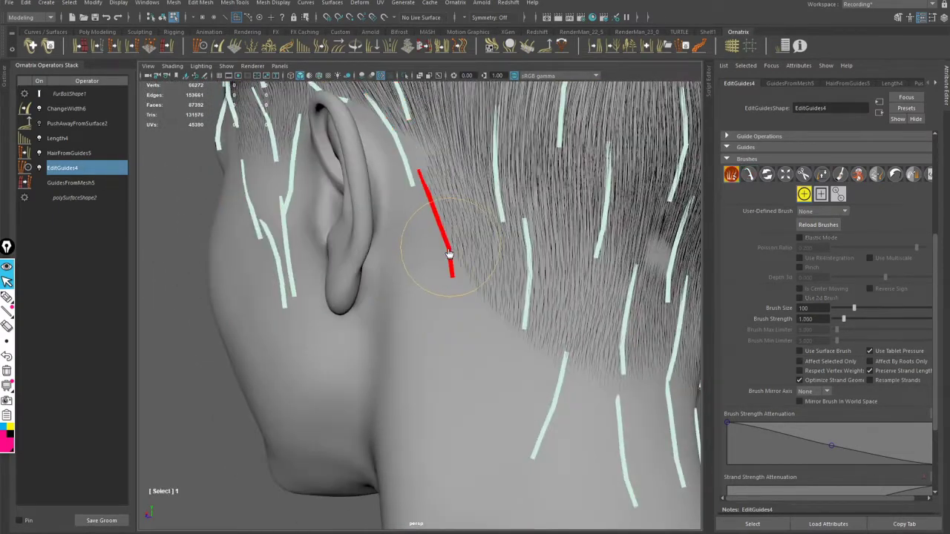
pyautogui.moveTo(447, 194)
pyautogui.keyDown('alt'); pyautogui.mouseDown()
pyautogui.moveTo(439, 241)
pyautogui.moveTo(415, 220)
pyautogui.mouseUp(); pyautogui.keyUp('alt')
pyautogui.moveTo(394, 279); pyautogui.dragTo(381, 303)
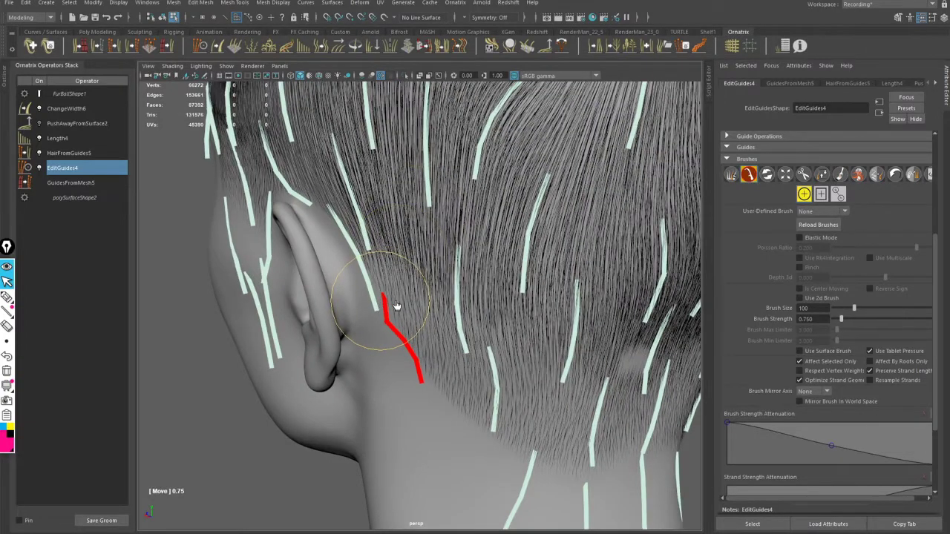
pyautogui.hotkey('ctrl', 'z')
pyautogui.keyDown('alt'); pyautogui.moveTo(415, 285); pyautogui.dragTo(440, 294, button='right'); pyautogui.keyUp('alt')
pyautogui.moveTo(396, 294)
pyautogui.mouseDown()
pyautogui.moveTo(369, 303)
pyautogui.moveTo(380, 304)
pyautogui.mouseUp()
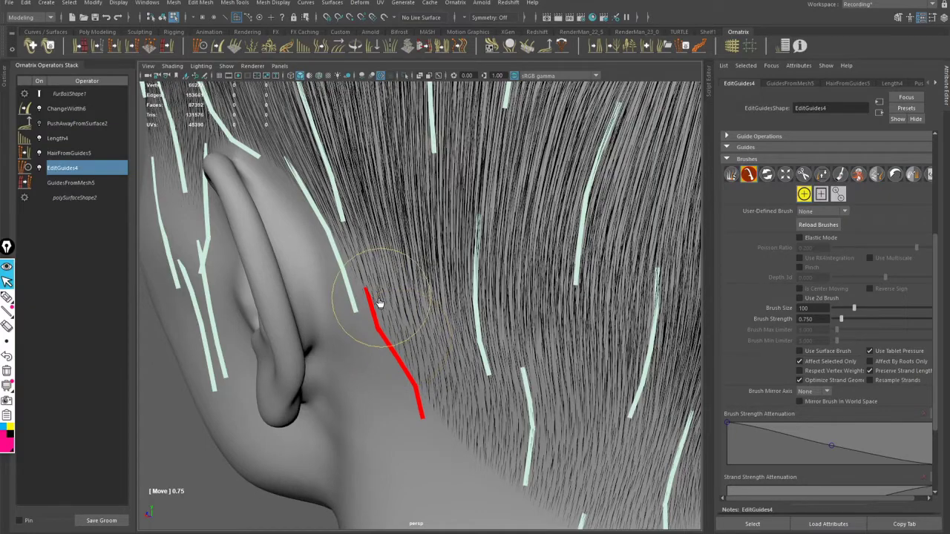
# - Select the guide beside the sparse patch on the lower back of the head and reposition it with the Move brush
pyautogui.keyDown('alt'); pyautogui.moveTo(435, 275); pyautogui.dragTo(419, 245); pyautogui.keyUp('alt')
pyautogui.keyDown('alt'); pyautogui.moveTo(419, 245); pyautogui.dragTo(454, 224, button='right'); pyautogui.keyUp('alt')
pyautogui.moveTo(454, 223)
pyautogui.keyDown('alt'); pyautogui.mouseDown()
pyautogui.moveTo(452, 239)
pyautogui.moveTo(551, 212)
pyautogui.moveTo(471, 229)
pyautogui.moveTo(467, 271)
pyautogui.mouseUp(); pyautogui.keyUp('alt')
pyautogui.keyDown('ctrl'); pyautogui.click(447, 240); pyautogui.keyUp('ctrl')
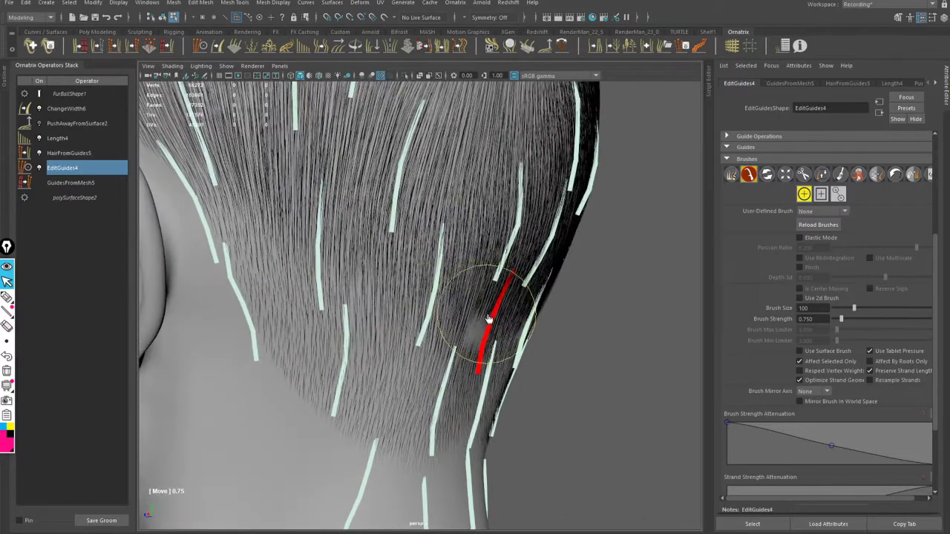
pyautogui.moveTo(486, 327)
pyautogui.mouseDown()
pyautogui.moveTo(468, 363)
pyautogui.moveTo(555, 416)
pyautogui.moveTo(511, 349)
pyautogui.moveTo(498, 286)
pyautogui.moveTo(556, 329)
pyautogui.moveTo(536, 320)
pyautogui.mouseUp()
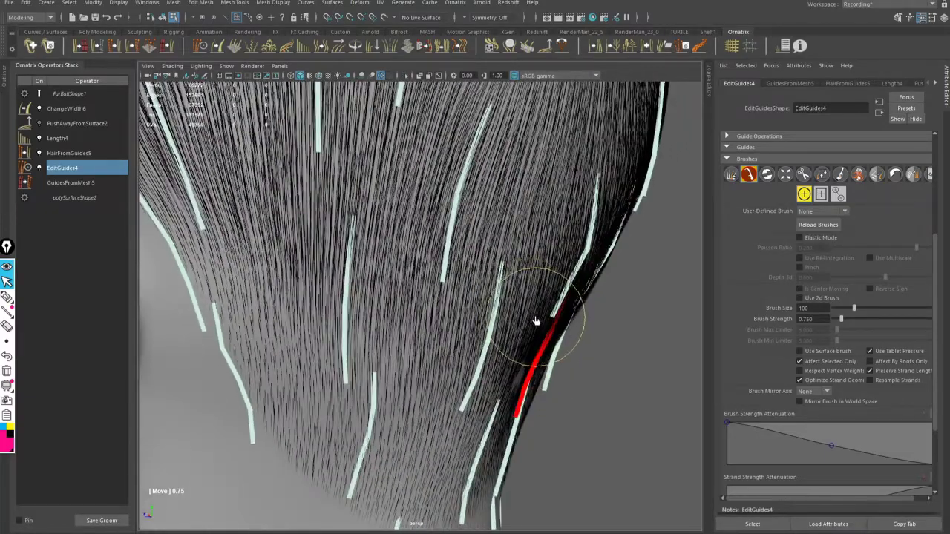
pyautogui.keyDown('alt'); pyautogui.moveTo(506, 409); pyautogui.dragTo(446, 305); pyautogui.keyUp('alt')
# - Select the guides above the nape one after another and adjust their direction with the Move brush
pyautogui.click(286, 382)
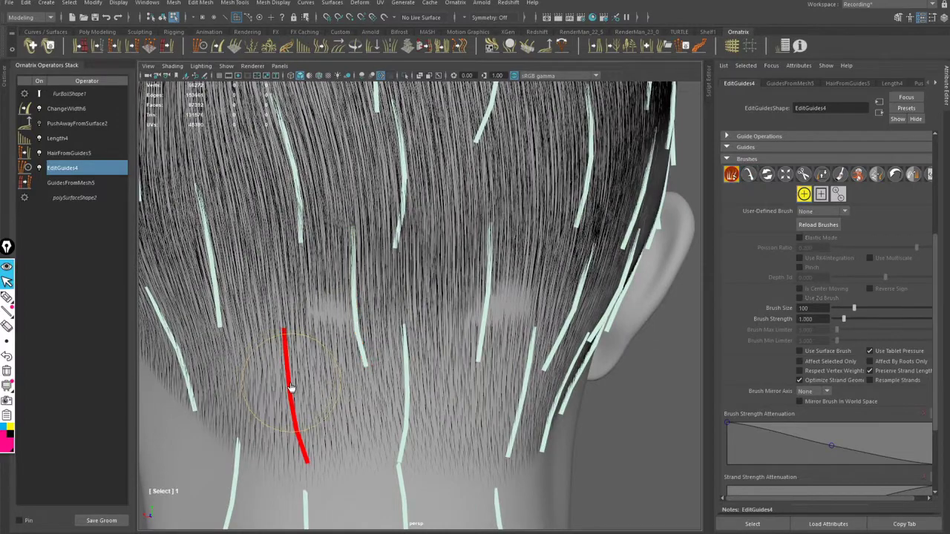
pyautogui.moveTo(341, 371)
pyautogui.keyDown('alt'); pyautogui.mouseDown()
pyautogui.moveTo(307, 318)
pyautogui.moveTo(392, 275)
pyautogui.moveTo(509, 275)
pyautogui.moveTo(393, 271)
pyautogui.moveTo(269, 310)
pyautogui.moveTo(460, 190)
pyautogui.moveTo(450, 217)
pyautogui.moveTo(539, 201)
pyautogui.moveTo(462, 208)
pyautogui.moveTo(459, 246)
pyautogui.moveTo(409, 265)
pyautogui.moveTo(391, 251)
pyautogui.moveTo(418, 281)
pyautogui.moveTo(449, 292)
pyautogui.mouseUp(); pyautogui.keyUp('alt')
pyautogui.press('s')
pyautogui.click(440, 174)
pyautogui.press('m')
pyautogui.press('s')
pyautogui.click(418, 282)
pyautogui.press('m')
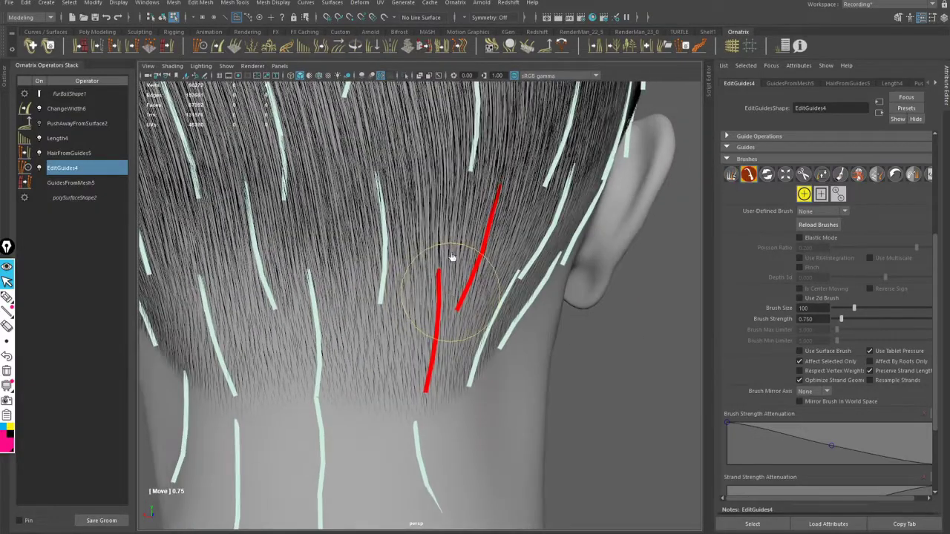
# - Select the curved guide below the crown and adjust its flow with the Move brush
pyautogui.keyDown('alt'); pyautogui.moveTo(452, 259); pyautogui.dragTo(420, 265, button='right'); pyautogui.keyUp('alt')
pyautogui.keyDown('alt'); pyautogui.moveTo(420, 265); pyautogui.dragTo(371, 257); pyautogui.keyUp('alt')
pyautogui.keyDown('alt'); pyautogui.moveTo(371, 257); pyautogui.dragTo(402, 272, button='middle'); pyautogui.keyUp('alt')
pyautogui.keyDown('alt'); pyautogui.moveTo(401, 272); pyautogui.dragTo(437, 215); pyautogui.keyUp('alt')
pyautogui.keyDown('alt'); pyautogui.moveTo(437, 216); pyautogui.dragTo(472, 227, button='right'); pyautogui.keyUp('alt')
pyautogui.moveTo(471, 227)
pyautogui.keyDown('alt'); pyautogui.mouseDown()
pyautogui.moveTo(478, 249)
pyautogui.moveTo(460, 272)
pyautogui.moveTo(460, 307)
pyautogui.moveTo(433, 258)
pyautogui.moveTo(413, 261)
pyautogui.mouseUp(); pyautogui.keyUp('alt')
pyautogui.press('s')
pyautogui.click(482, 245)
pyautogui.press('m')
pyautogui.keyDown('alt'); pyautogui.moveTo(481, 245); pyautogui.dragTo(505, 239); pyautogui.keyUp('alt')
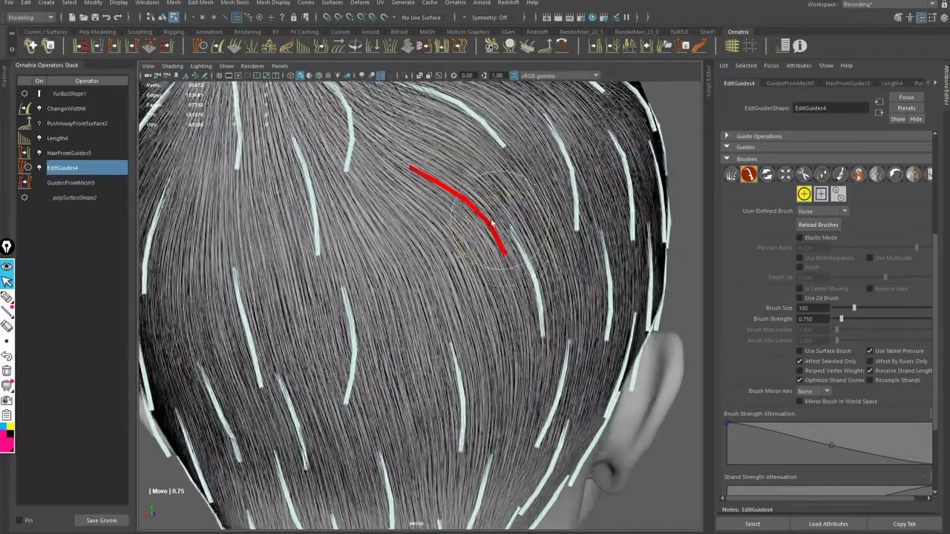
pyautogui.keyDown('alt'); pyautogui.moveTo(491, 220); pyautogui.dragTo(353, 224, button='right'); pyautogui.keyUp('alt')
pyautogui.keyDown('alt'); pyautogui.moveTo(391, 262); pyautogui.dragTo(400, 275, button='middle'); pyautogui.keyUp('alt')
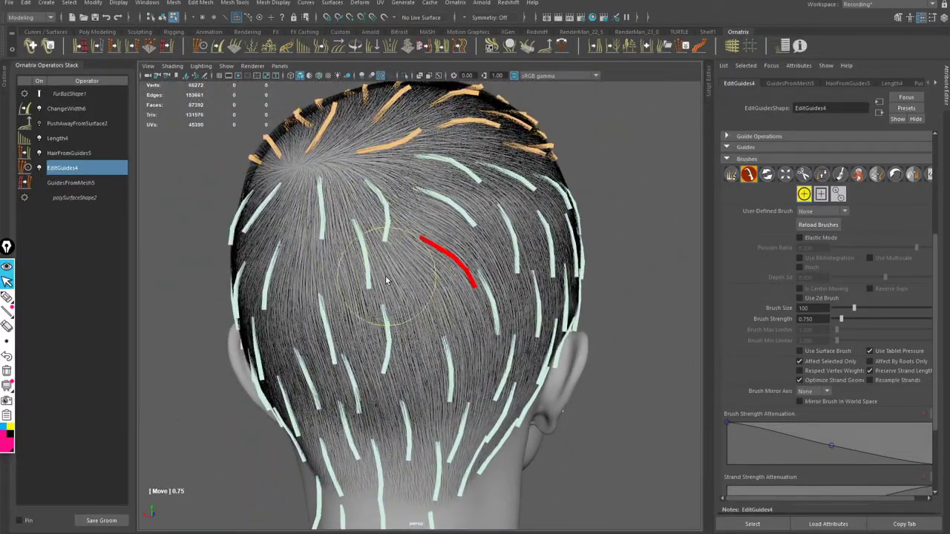
# - Leave guide editing, select the PushAwayFromSurface2 operator and save the scene as an incremental version
pyautogui.press('F8')
pyautogui.click(169, 210)
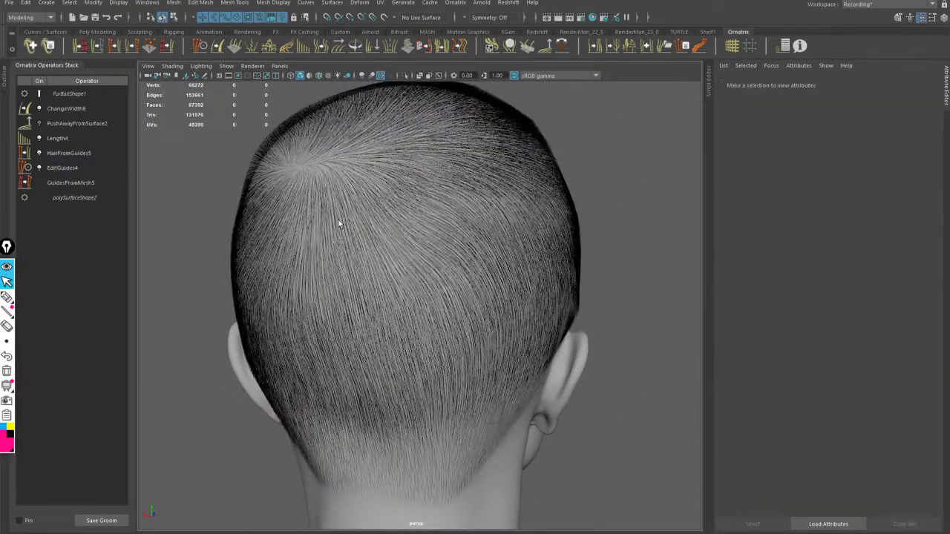
pyautogui.keyDown('alt'); pyautogui.moveTo(339, 222); pyautogui.dragTo(361, 233); pyautogui.keyUp('alt')
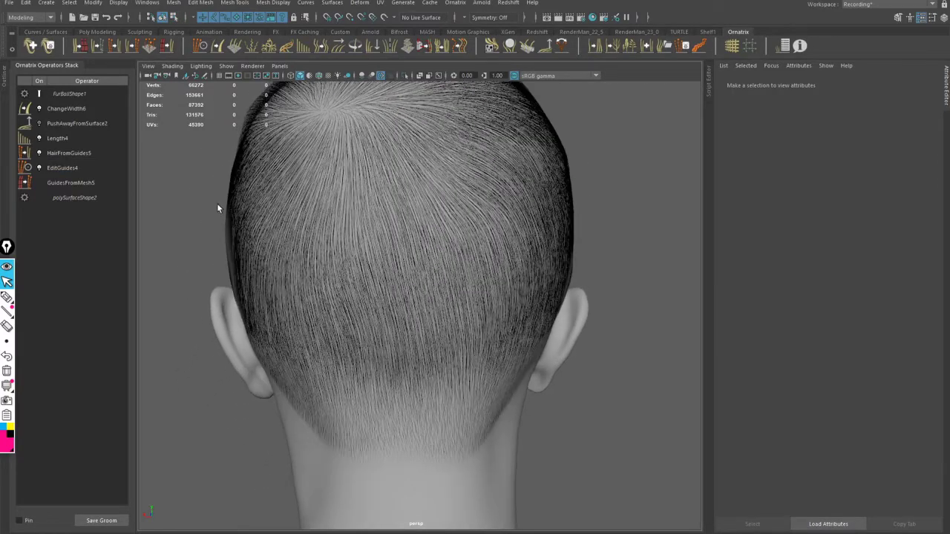
pyautogui.click(84, 124)
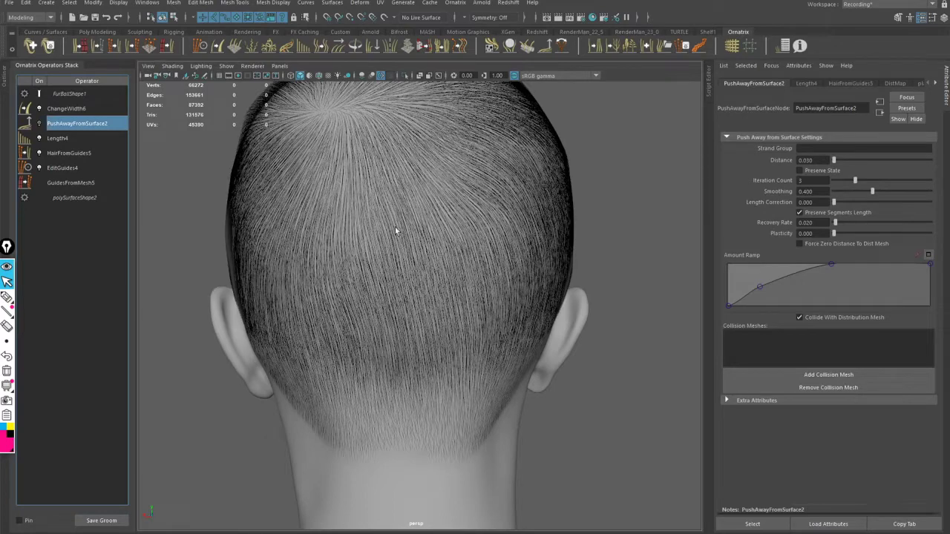
pyautogui.click(15, 9)
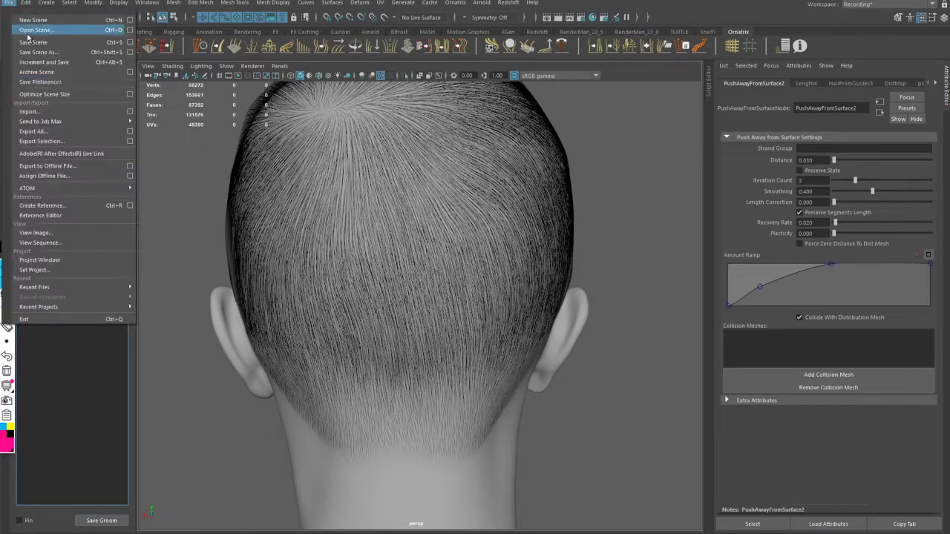
pyautogui.click(67, 65)
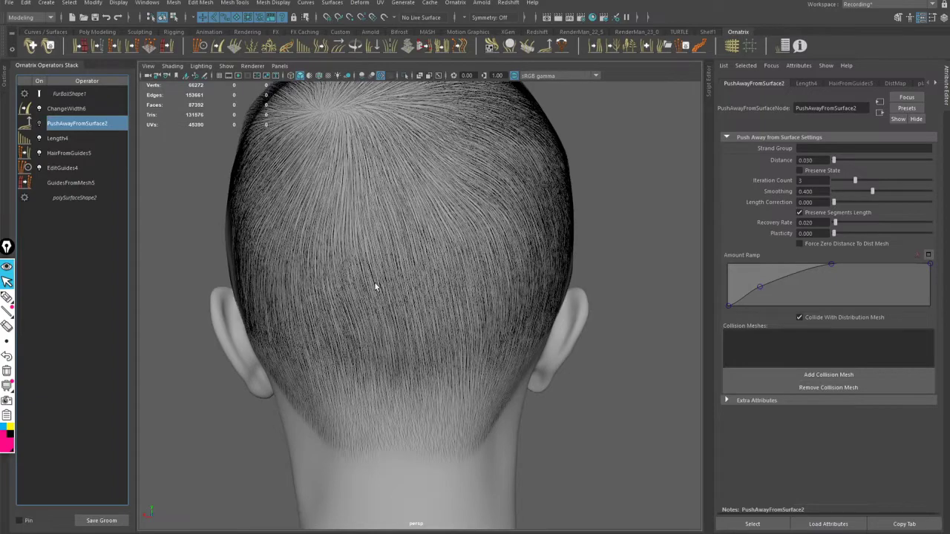
# - Examine the side hair above the ear up close, circling the area with an on-screen annotation and clearing it
pyautogui.keyDown('alt'); pyautogui.moveTo(375, 283); pyautogui.dragTo(354, 243); pyautogui.keyUp('alt')
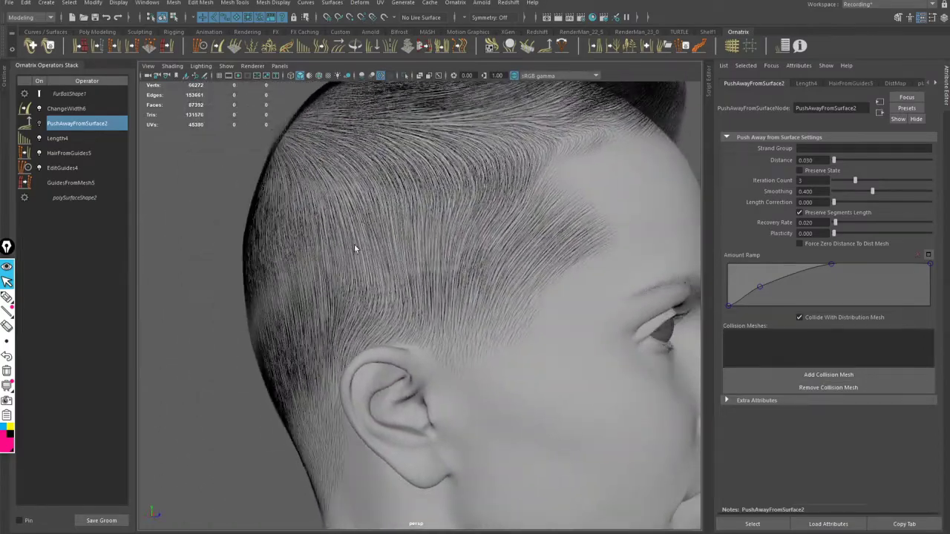
pyautogui.keyDown('alt'); pyautogui.moveTo(354, 244); pyautogui.dragTo(383, 218, button='right'); pyautogui.keyUp('alt')
pyautogui.keyDown('alt'); pyautogui.moveTo(382, 217); pyautogui.dragTo(378, 238); pyautogui.keyUp('alt')
pyautogui.keyDown('alt'); pyautogui.moveTo(378, 238); pyautogui.dragTo(406, 282, button='right'); pyautogui.keyUp('alt')
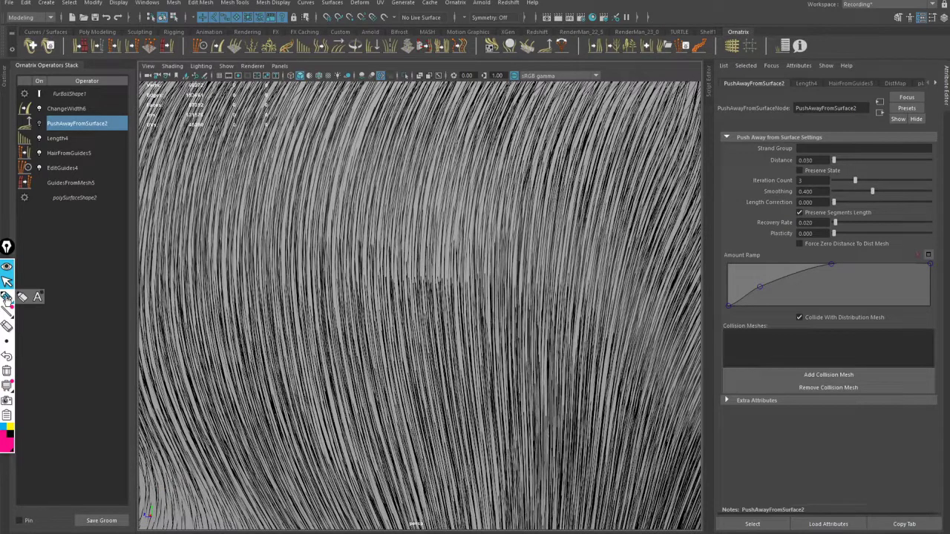
pyautogui.moveTo(390, 141)
pyautogui.mouseDown()
pyautogui.moveTo(409, 340)
pyautogui.moveTo(269, 172)
pyautogui.mouseUp()
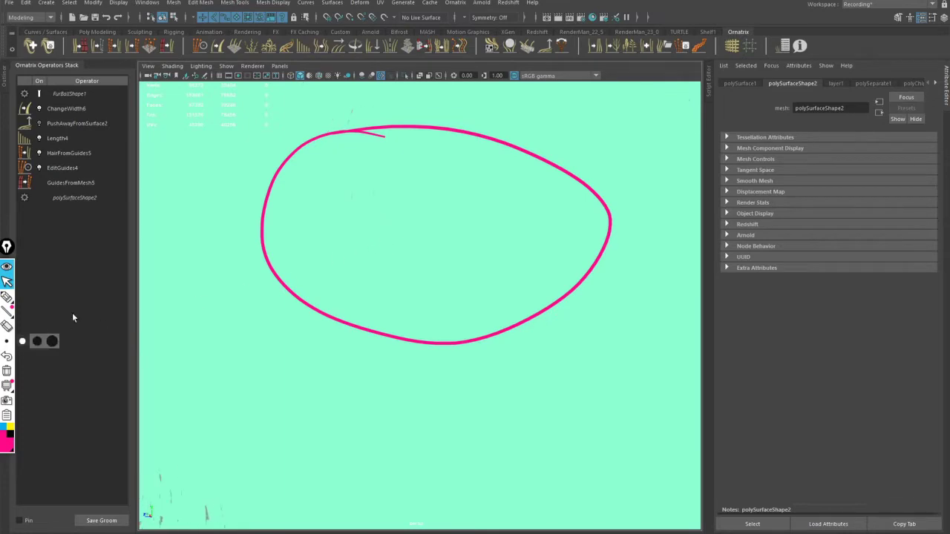
pyautogui.keyDown('alt'); pyautogui.moveTo(331, 237); pyautogui.dragTo(231, 187, button='right'); pyautogui.keyUp('alt')
pyautogui.click(564, 181)
pyautogui.keyDown('alt'); pyautogui.moveTo(510, 195); pyautogui.dragTo(604, 215, button='right'); pyautogui.keyUp('alt')
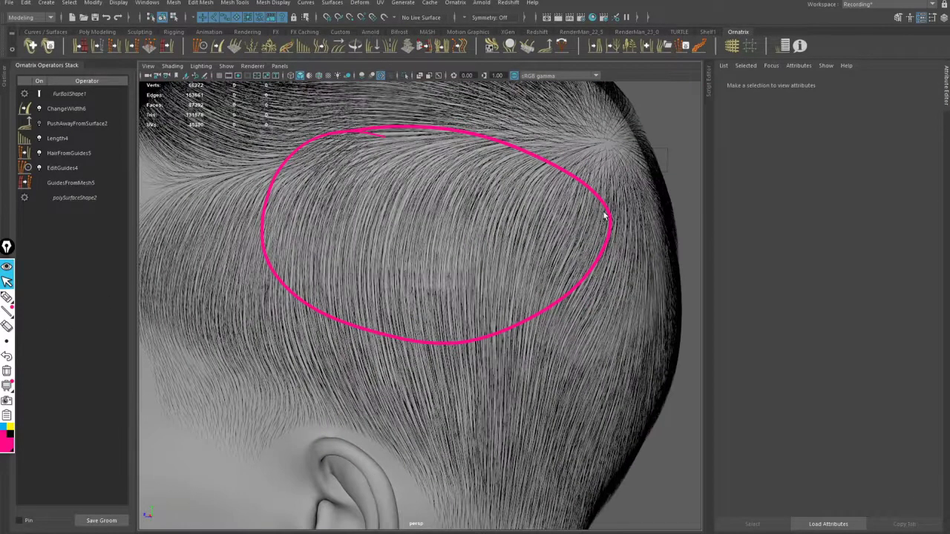
pyautogui.click(6, 370)
# - Adjust the guides on the side of the head above the ear in EditGuides4, using root editing and the Move brush
pyautogui.keyDown('alt'); pyautogui.moveTo(327, 201); pyautogui.dragTo(509, 198); pyautogui.keyUp('alt')
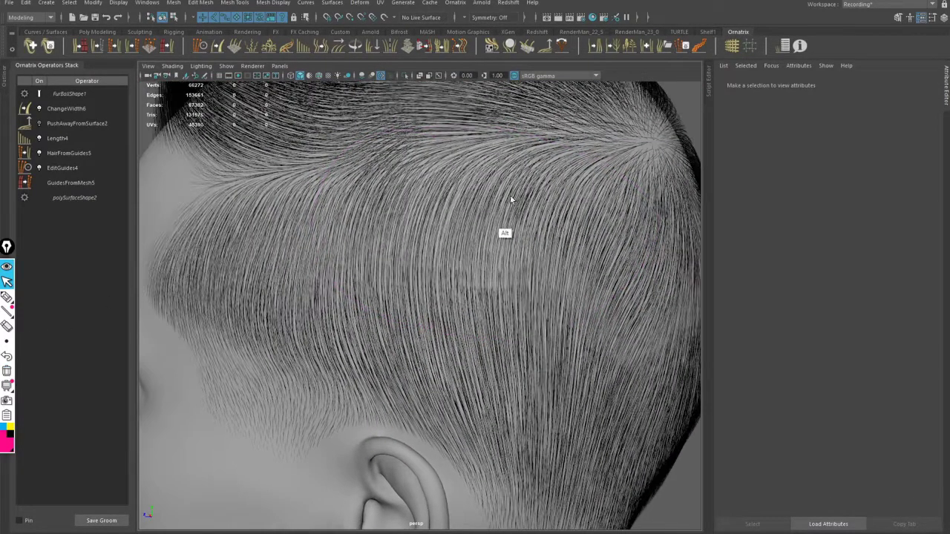
pyautogui.click(72, 165)
pyautogui.keyDown('alt'); pyautogui.moveTo(454, 210); pyautogui.dragTo(381, 198, button='middle'); pyautogui.keyUp('alt')
pyautogui.keyDown('alt'); pyautogui.moveTo(381, 197); pyautogui.dragTo(429, 206, button='right'); pyautogui.keyUp('alt')
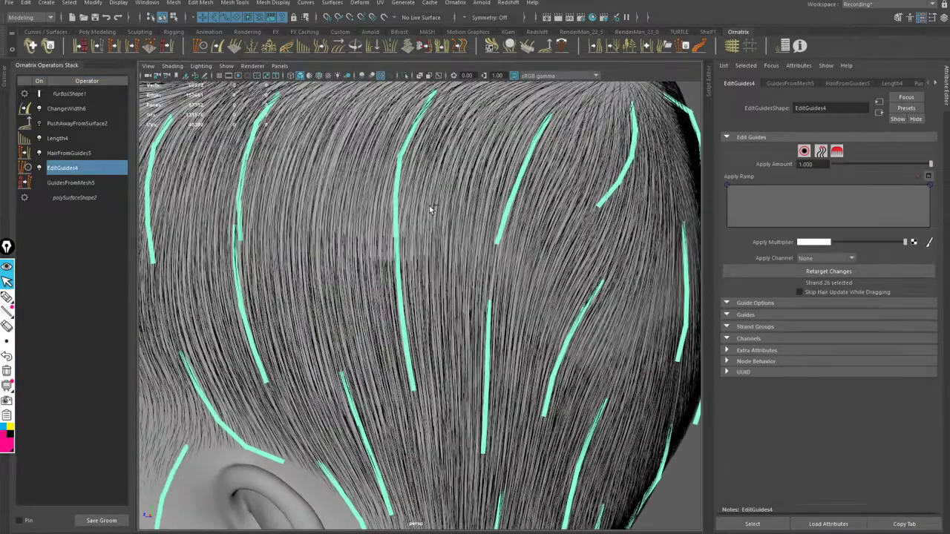
pyautogui.click(803, 151)
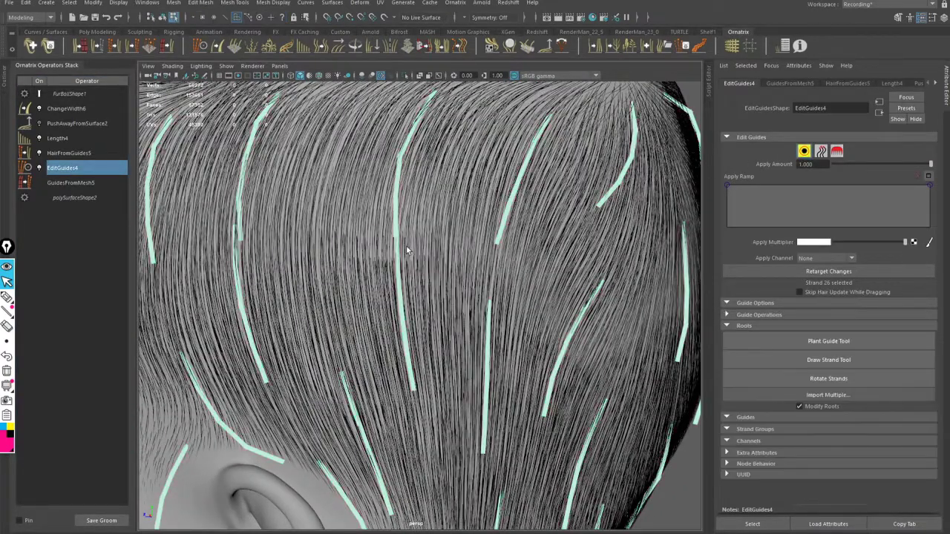
pyautogui.click(405, 271)
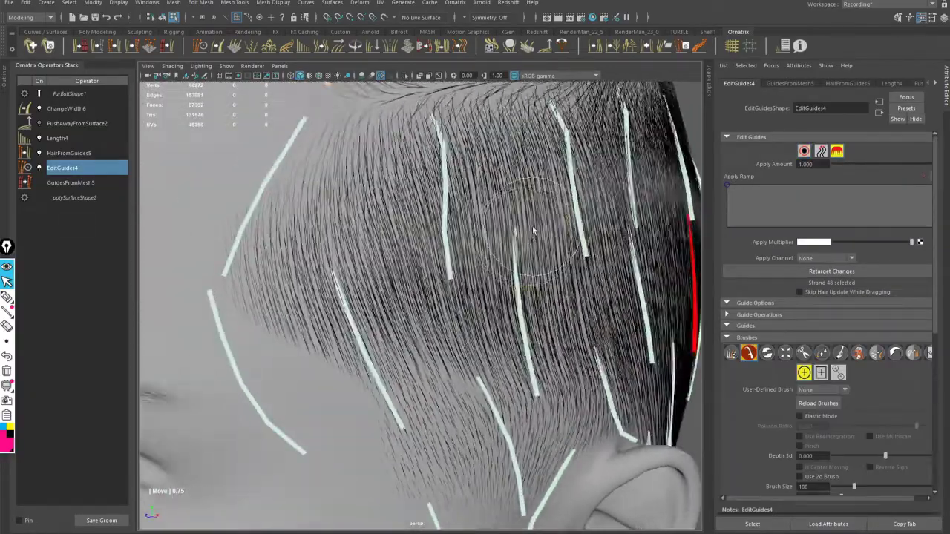
pyautogui.keyDown('alt'); pyautogui.moveTo(532, 229); pyautogui.dragTo(328, 248, button='middle'); pyautogui.keyUp('alt')
pyautogui.moveTo(327, 248)
pyautogui.keyDown('alt'); pyautogui.mouseDown()
pyautogui.moveTo(365, 268)
pyautogui.moveTo(435, 265)
pyautogui.moveTo(267, 260)
pyautogui.moveTo(307, 263)
pyautogui.moveTo(393, 184)
pyautogui.moveTo(381, 225)
pyautogui.moveTo(336, 235)
pyautogui.moveTo(431, 247)
pyautogui.moveTo(365, 210)
pyautogui.moveTo(367, 186)
pyautogui.mouseUp(); pyautogui.keyUp('alt')
# - Leave guide editing, deselect the groom and review the hair flow around the temple and ear
pyautogui.press('q')
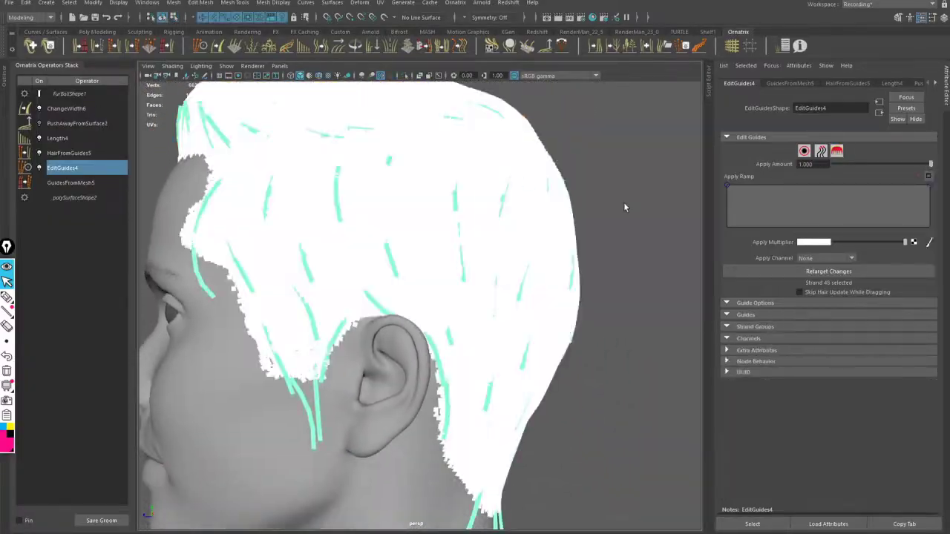
pyautogui.click(624, 202)
pyautogui.moveTo(597, 228)
pyautogui.keyDown('alt'); pyautogui.mouseDown()
pyautogui.moveTo(541, 237)
pyautogui.moveTo(596, 239)
pyautogui.mouseUp(); pyautogui.keyUp('alt')
pyautogui.scroll(3, 413, 241)
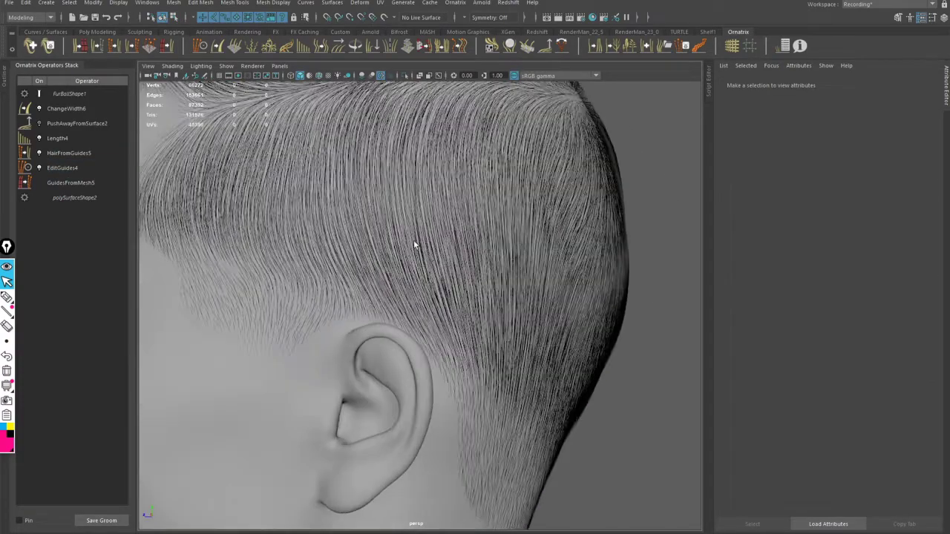
pyautogui.keyDown('alt'); pyautogui.moveTo(242, 255); pyautogui.dragTo(319, 256, button='middle'); pyautogui.keyUp('alt')
pyautogui.keyDown('alt'); pyautogui.moveTo(318, 256); pyautogui.dragTo(316, 255); pyautogui.keyUp('alt')
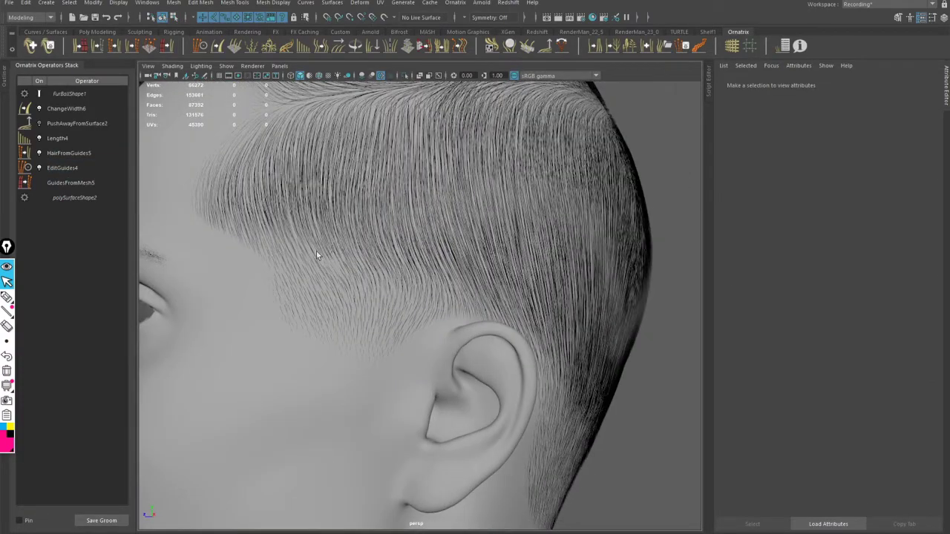
# - Select the sideburn guide in front of the ear in EditGuides4 and adjust it with the Move brush
pyautogui.click(71, 169)
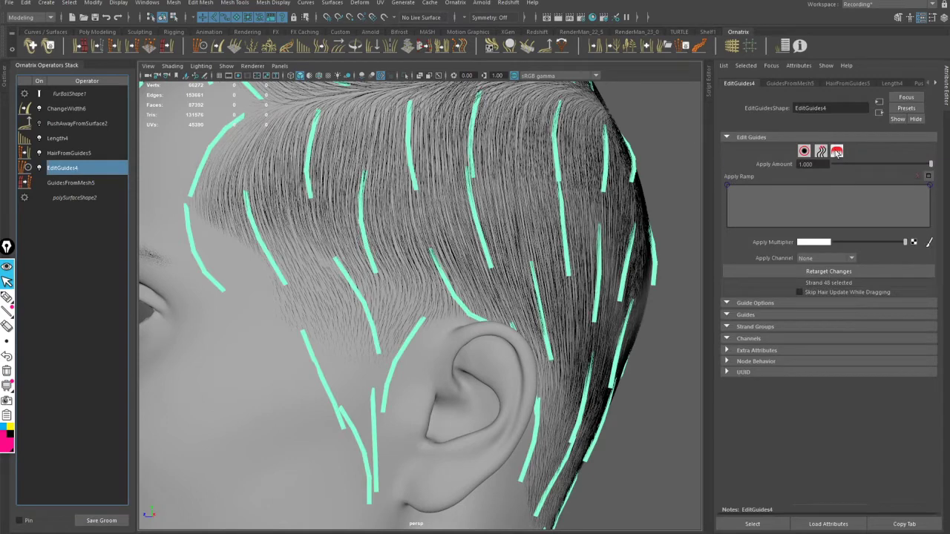
pyautogui.click(835, 152)
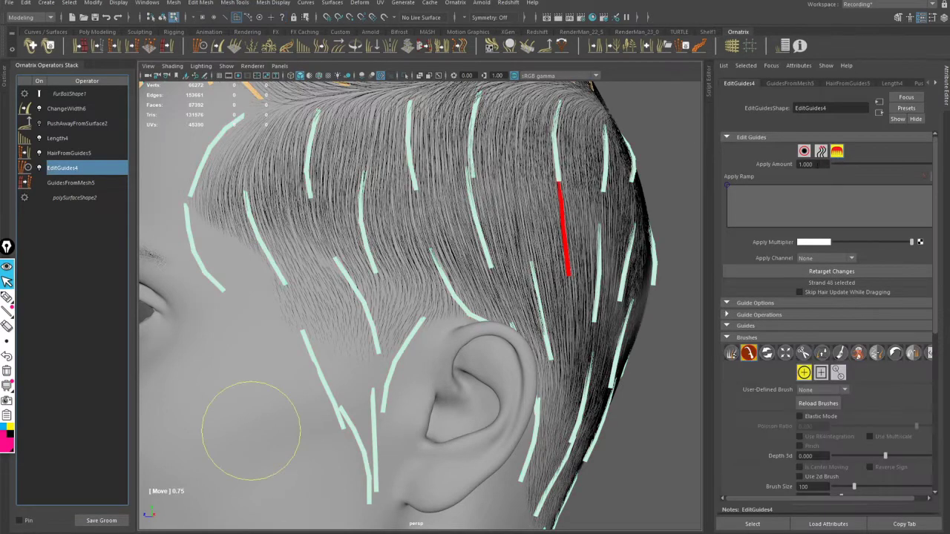
pyautogui.scroll(5, 297, 215)
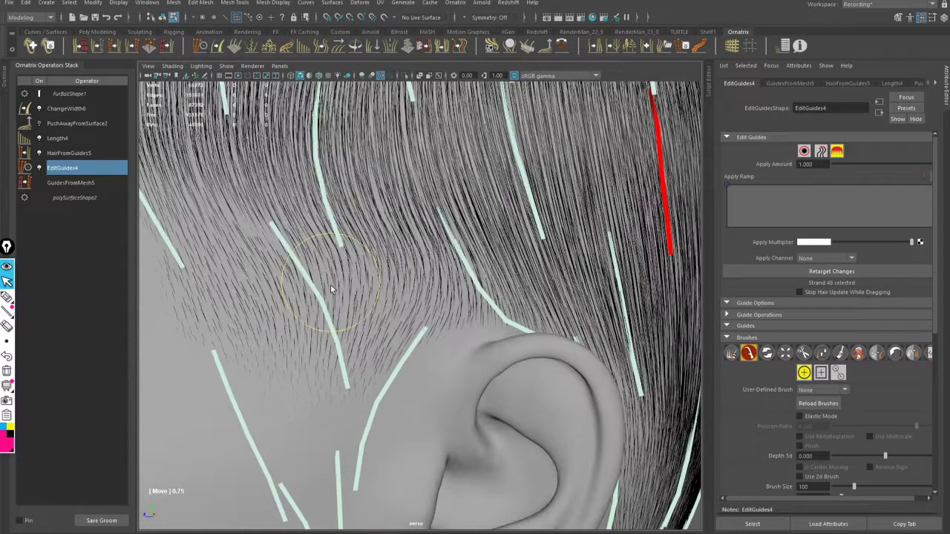
pyautogui.click(324, 312)
pyautogui.scroll(-5, 297, 289)
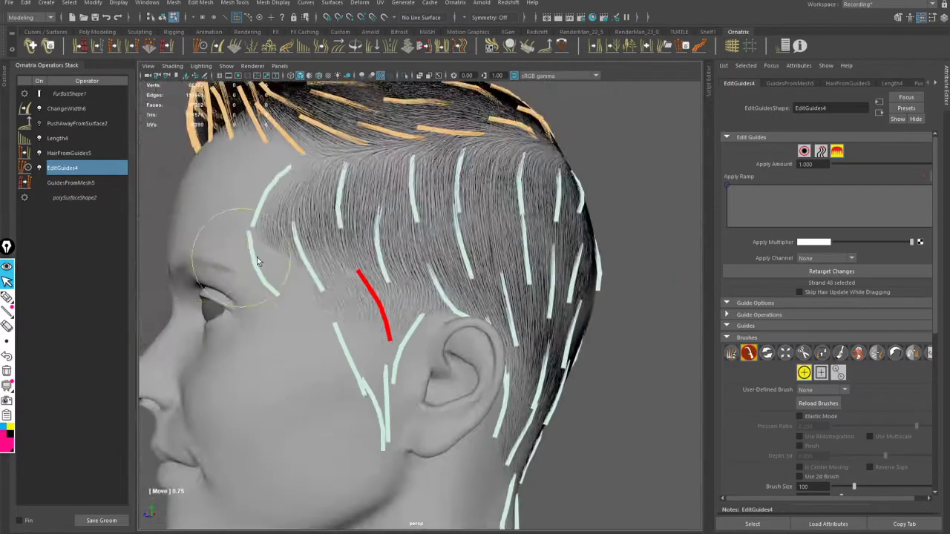
pyautogui.moveTo(256, 257)
pyautogui.keyDown('alt'); pyautogui.mouseDown()
pyautogui.moveTo(460, 260)
pyautogui.moveTo(368, 271)
pyautogui.moveTo(492, 212)
pyautogui.moveTo(403, 293)
pyautogui.mouseUp(); pyautogui.keyUp('alt')
pyautogui.scroll(4, 492, 212)
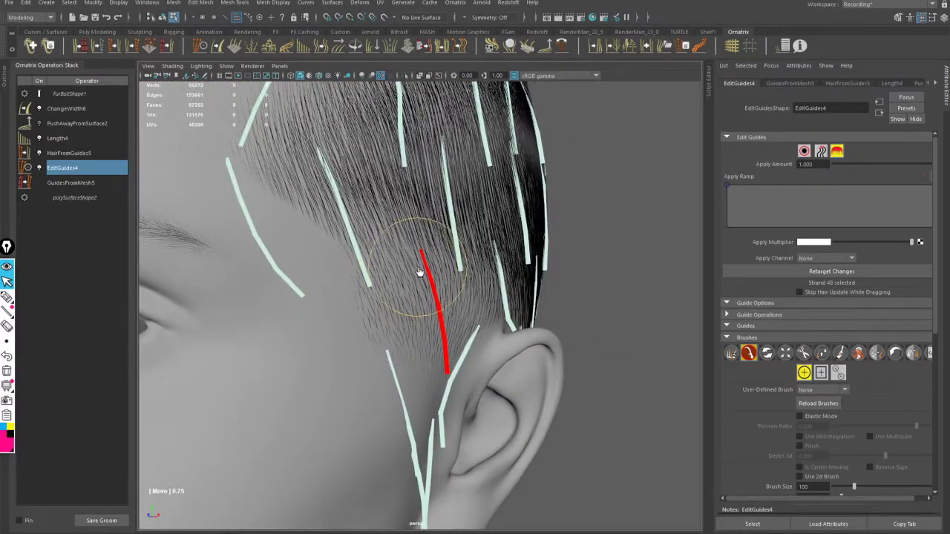
pyautogui.scroll(3, 362, 279)
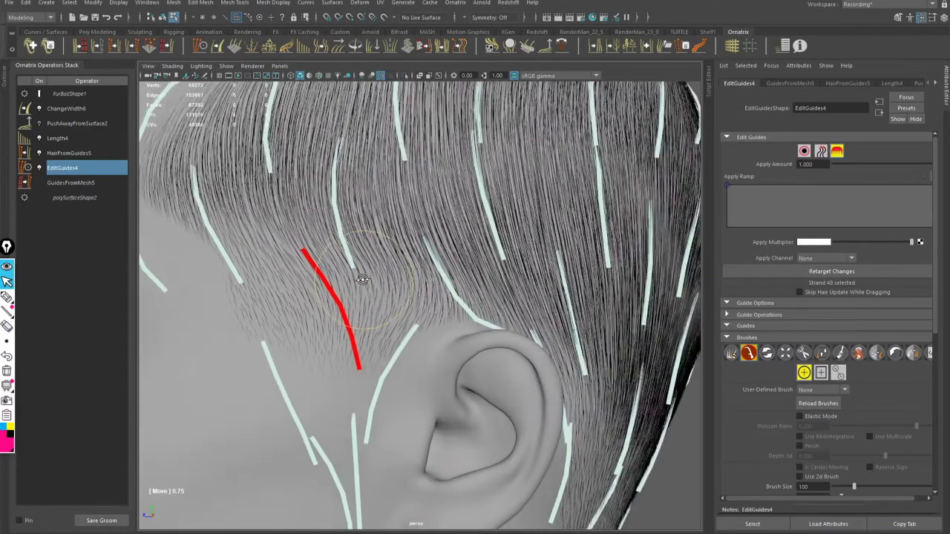
pyautogui.moveTo(362, 279)
pyautogui.keyDown('alt'); pyautogui.mouseDown()
pyautogui.moveTo(340, 273)
pyautogui.moveTo(346, 296)
pyautogui.moveTo(338, 293)
pyautogui.mouseUp(); pyautogui.keyUp('alt')
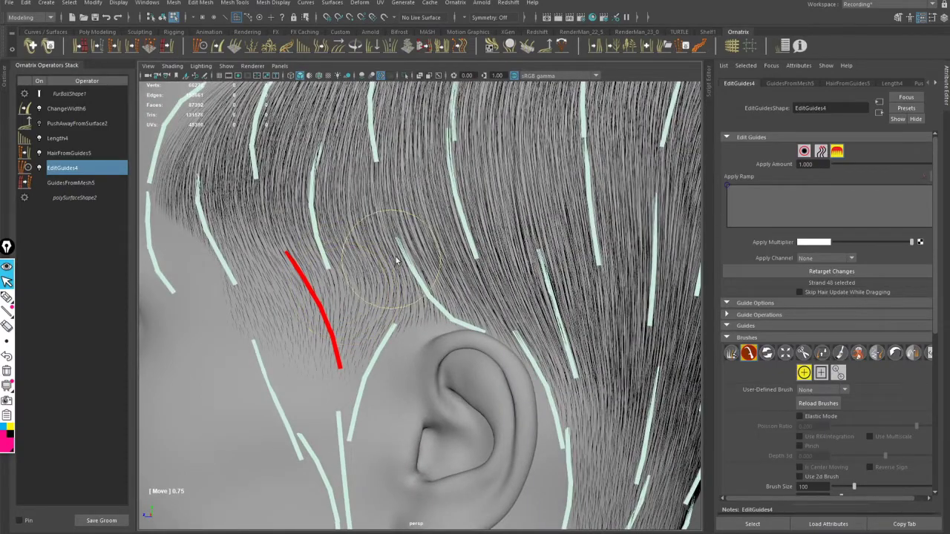
pyautogui.scroll(-5, 395, 255)
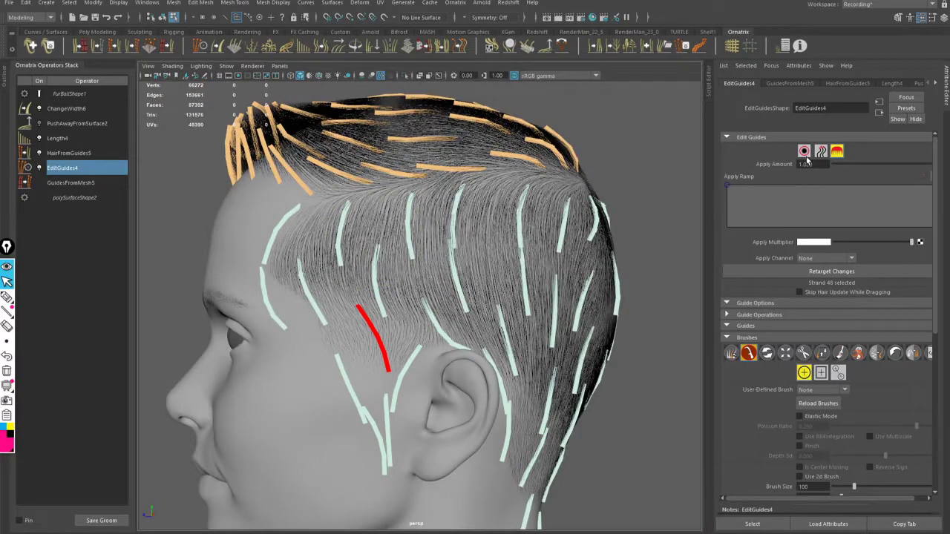
# - Exit strand editing and deselect the groom to inspect the hair on the back of the head
pyautogui.click(805, 152)
pyautogui.keyDown('alt'); pyautogui.moveTo(524, 255); pyautogui.dragTo(188, 233); pyautogui.keyUp('alt')
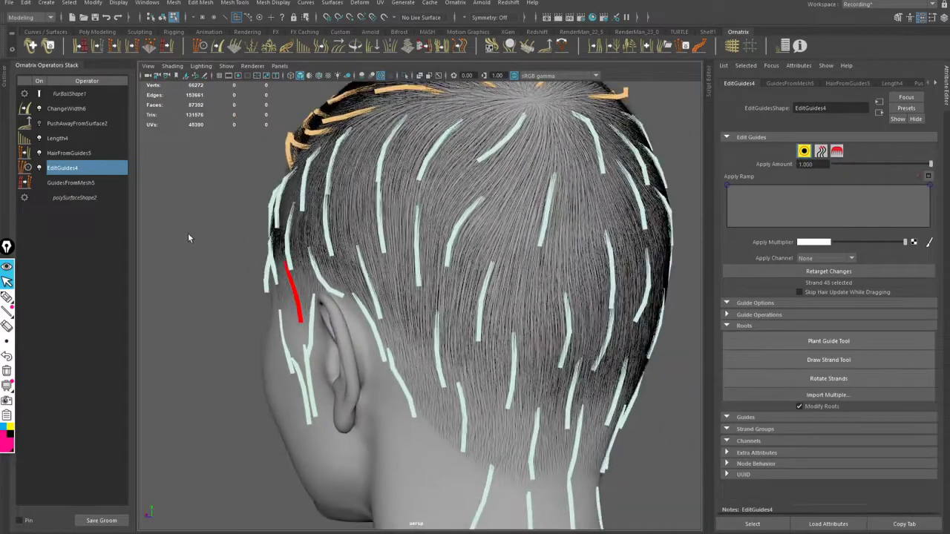
pyautogui.click(188, 233)
pyautogui.click(69, 152)
pyautogui.click(220, 188)
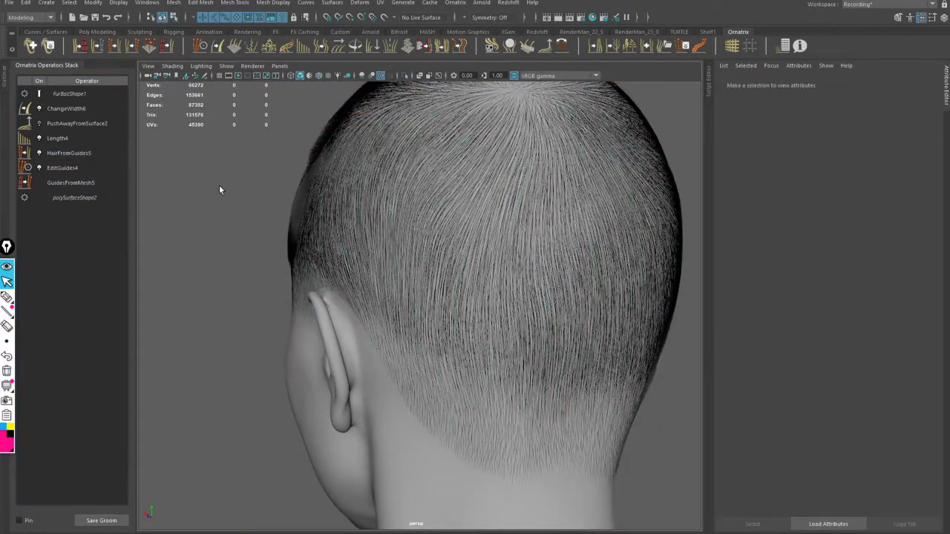
# - Inspect the hair flow on the back of the head, including a close-up of the scalp above and behind the ear
pyautogui.scroll(5, 460, 253)
pyautogui.scroll(-3, 451, 264)
pyautogui.scroll(4, 461, 261)
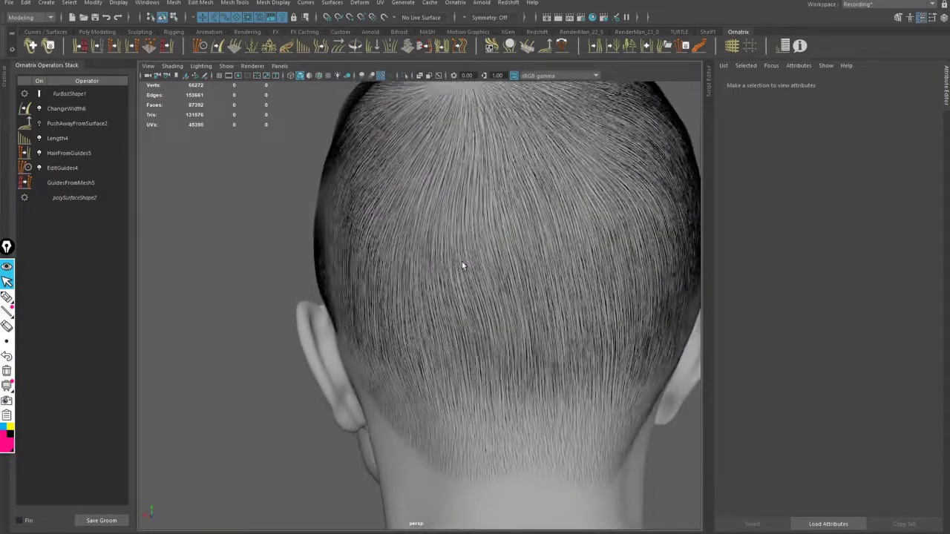
pyautogui.keyDown('alt'); pyautogui.moveTo(461, 261); pyautogui.dragTo(508, 272); pyautogui.keyUp('alt')
pyautogui.keyDown('alt'); pyautogui.moveTo(509, 272); pyautogui.dragTo(319, 401, button='middle'); pyautogui.keyUp('alt')
pyautogui.keyDown('alt'); pyautogui.moveTo(343, 226); pyautogui.dragTo(254, 174, button='middle'); pyautogui.keyUp('alt')
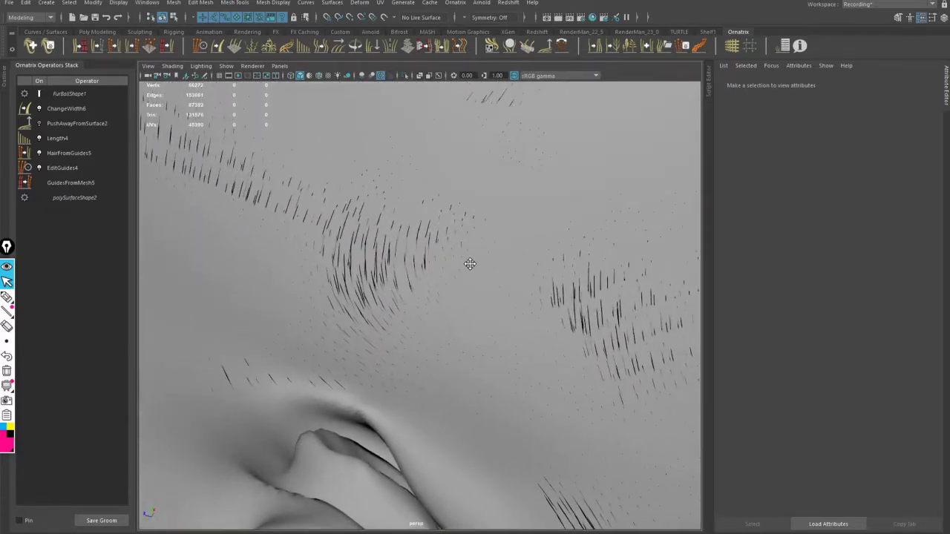
pyautogui.keyDown('alt'); pyautogui.moveTo(469, 264); pyautogui.dragTo(442, 267, button='middle'); pyautogui.keyUp('alt')
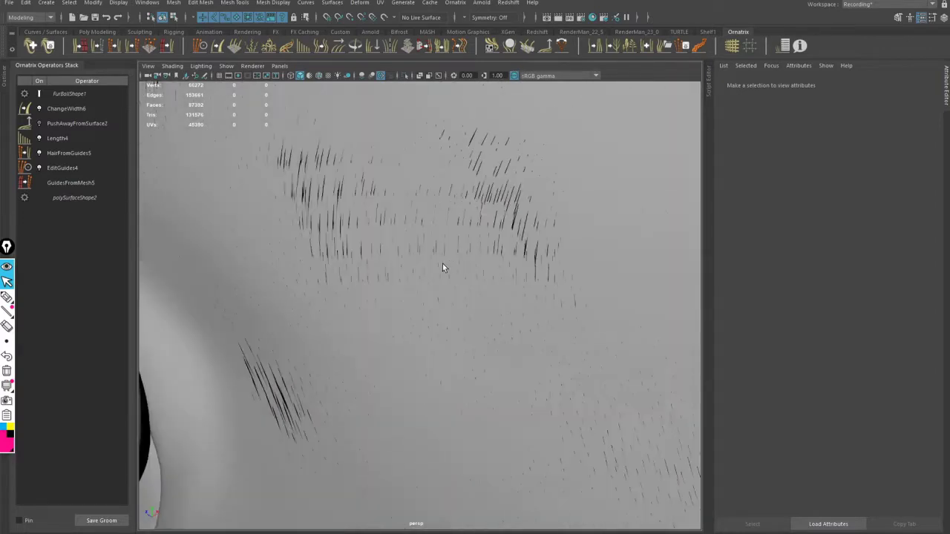
pyautogui.keyDown('alt'); pyautogui.moveTo(436, 250); pyautogui.dragTo(476, 242); pyautogui.keyUp('alt')
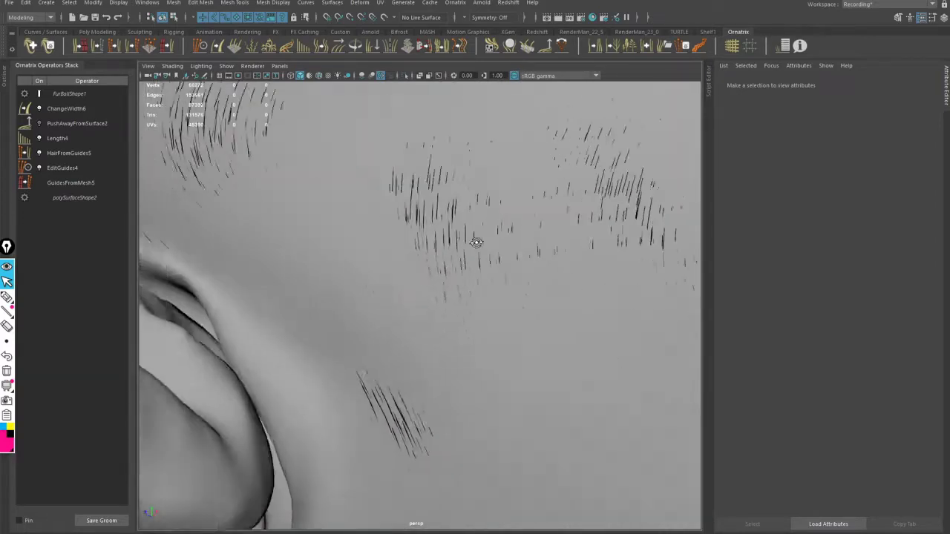
# - Select the guide above and behind the ear in EditGuides4 using root editing, and adjust it with the Move brush
pyautogui.click(74, 168)
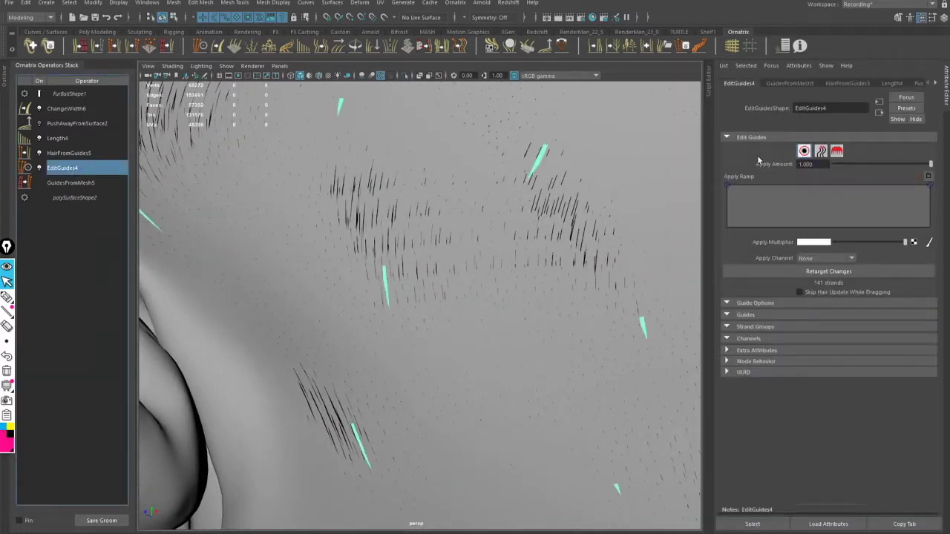
pyautogui.click(804, 151)
pyautogui.click(540, 172)
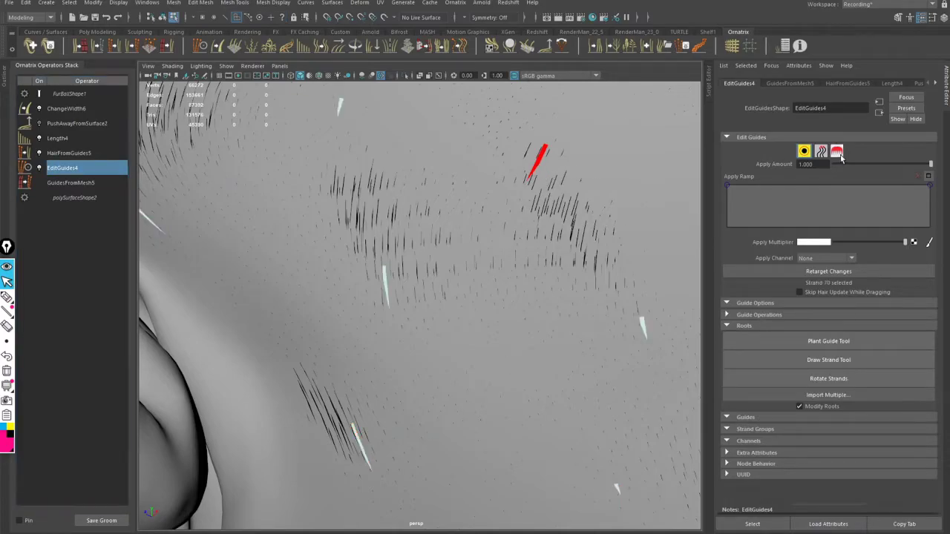
pyautogui.click(837, 151)
pyautogui.moveTo(445, 286)
pyautogui.keyDown('alt'); pyautogui.mouseDown()
pyautogui.moveTo(587, 238)
pyautogui.moveTo(223, 241)
pyautogui.mouseUp(); pyautogui.keyUp('alt')
pyautogui.keyDown('alt'); pyautogui.moveTo(475, 238); pyautogui.dragTo(323, 212, button='right'); pyautogui.keyUp('alt')
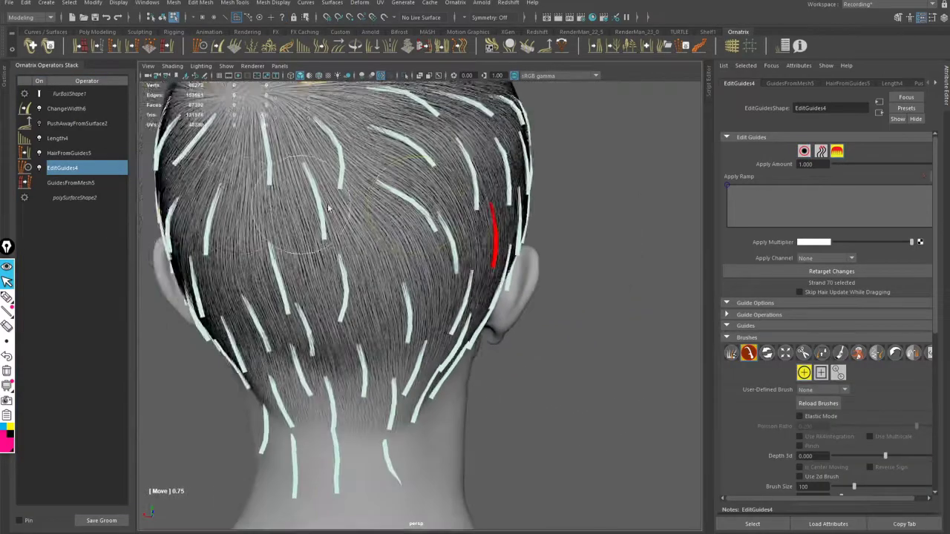
pyautogui.keyDown('alt'); pyautogui.moveTo(323, 211); pyautogui.dragTo(347, 223); pyautogui.keyUp('alt')
pyautogui.keyDown('alt'); pyautogui.moveTo(347, 223); pyautogui.dragTo(362, 202, button='right'); pyautogui.keyUp('alt')
pyautogui.keyDown('alt'); pyautogui.moveTo(362, 203); pyautogui.dragTo(448, 215); pyautogui.keyUp('alt')
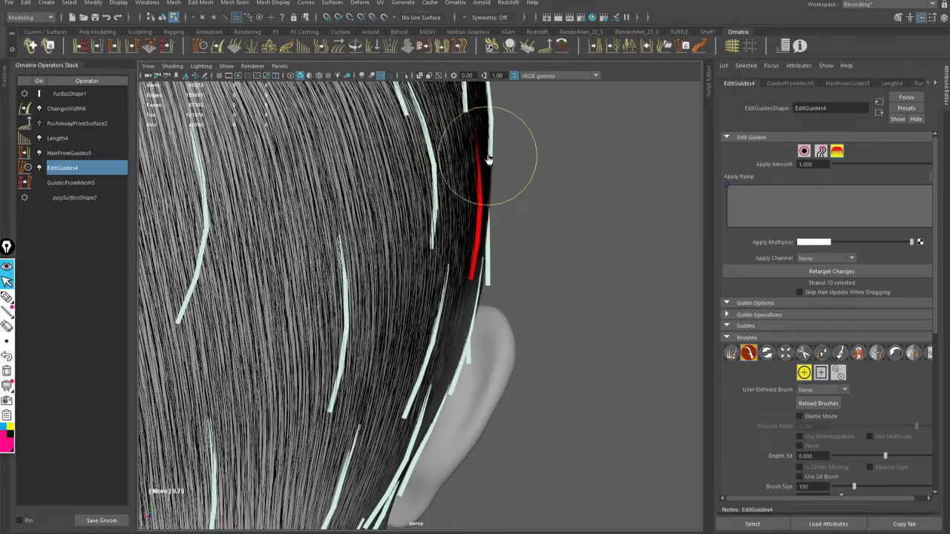
pyautogui.keyDown('alt'); pyautogui.moveTo(473, 202); pyautogui.dragTo(413, 228); pyautogui.keyUp('alt')
pyautogui.keyDown('alt'); pyautogui.moveTo(413, 229); pyautogui.dragTo(540, 214, button='middle'); pyautogui.keyUp('alt')
# - Select the lower guide running down behind the ear and push it into line with the head using the Move brush
pyautogui.click(803, 151)
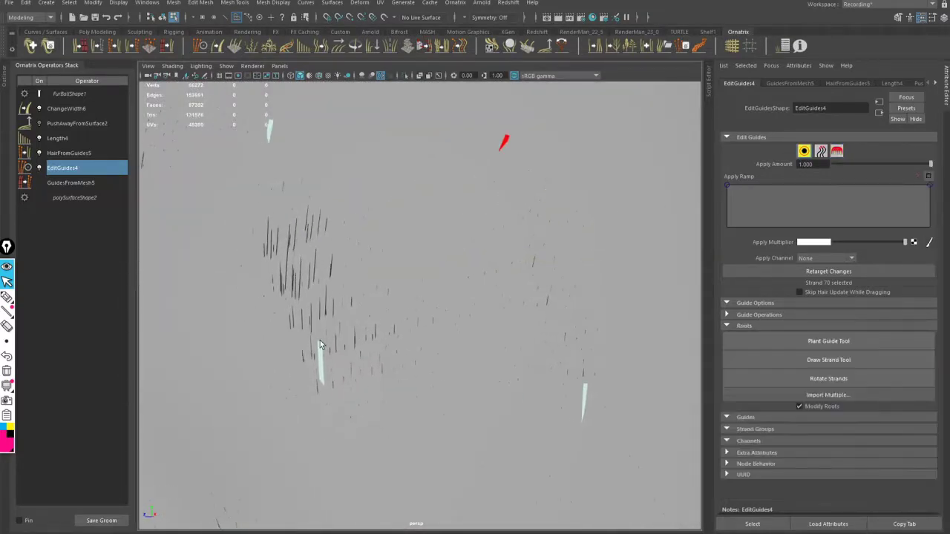
pyautogui.click(322, 361)
pyautogui.click(837, 151)
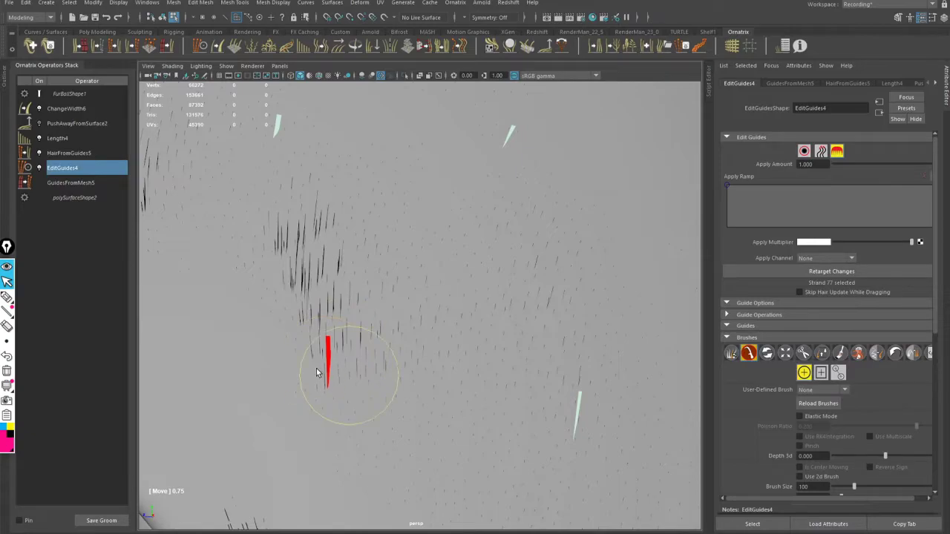
pyautogui.keyDown('alt'); pyautogui.moveTo(432, 333); pyautogui.dragTo(403, 327); pyautogui.keyUp('alt')
pyautogui.moveTo(433, 387); pyautogui.dragTo(449, 373)
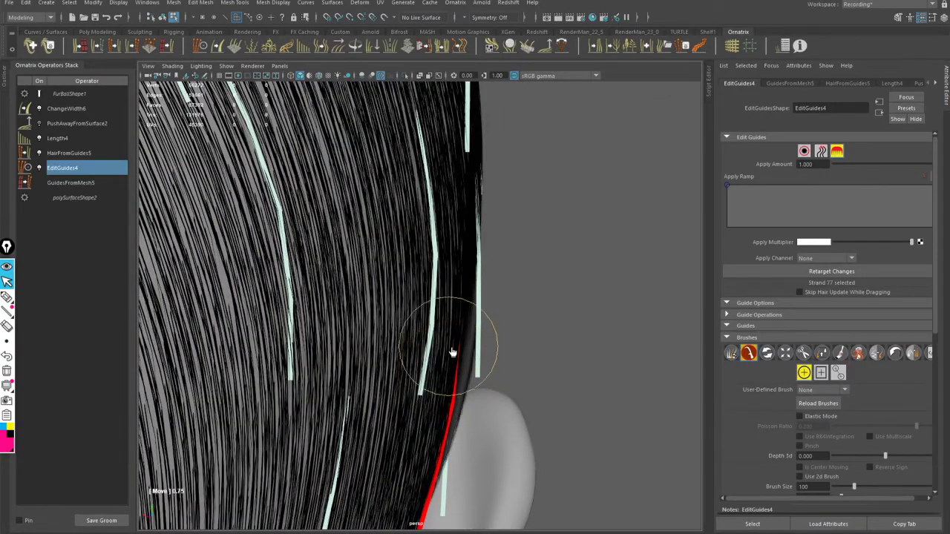
pyautogui.moveTo(432, 443); pyautogui.dragTo(443, 452)
# - Select the guide directly above the top of the ear and adjust its curve with the Move brush
pyautogui.moveTo(415, 414)
pyautogui.keyDown('alt'); pyautogui.mouseDown()
pyautogui.moveTo(443, 360)
pyautogui.moveTo(510, 352)
pyautogui.moveTo(630, 201)
pyautogui.moveTo(568, 292)
pyautogui.moveTo(593, 274)
pyautogui.mouseUp(); pyautogui.keyUp('alt')
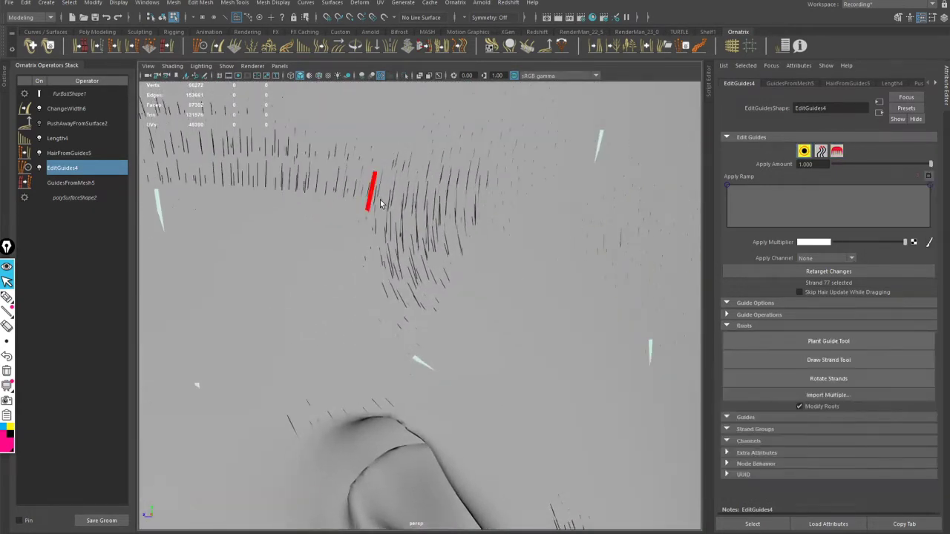
pyautogui.click(838, 154)
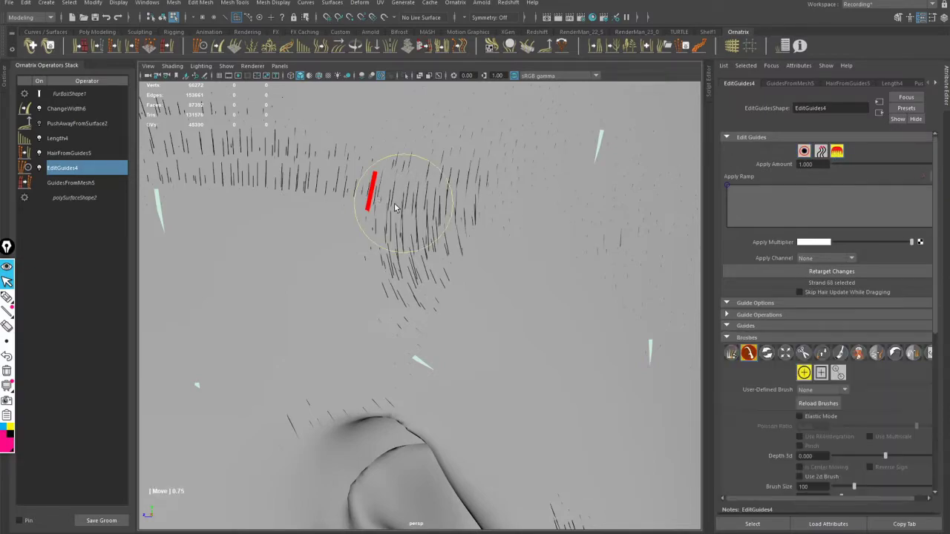
pyautogui.moveTo(394, 205)
pyautogui.keyDown('alt'); pyautogui.mouseDown()
pyautogui.moveTo(376, 233)
pyautogui.moveTo(392, 234)
pyautogui.mouseUp(); pyautogui.keyUp('alt')
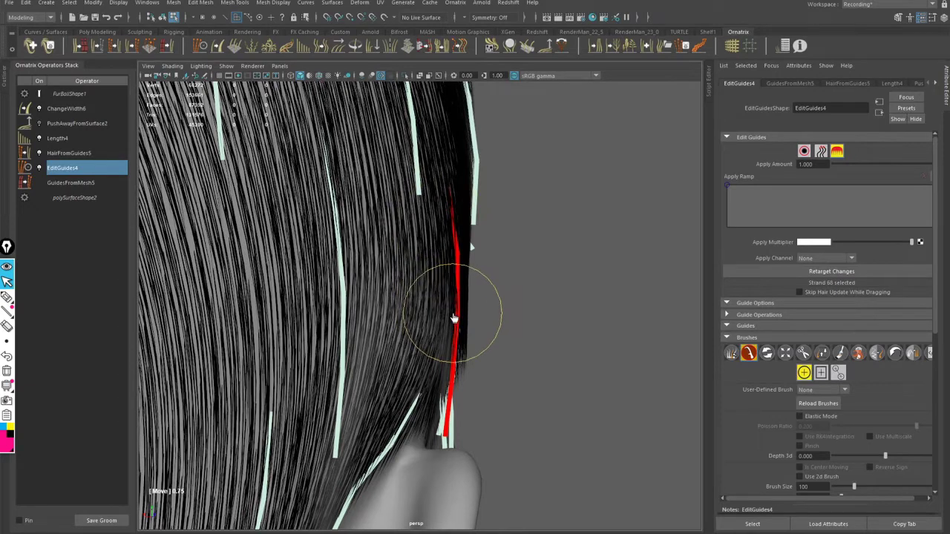
pyautogui.keyDown('alt'); pyautogui.moveTo(437, 227); pyautogui.dragTo(514, 210); pyautogui.keyUp('alt')
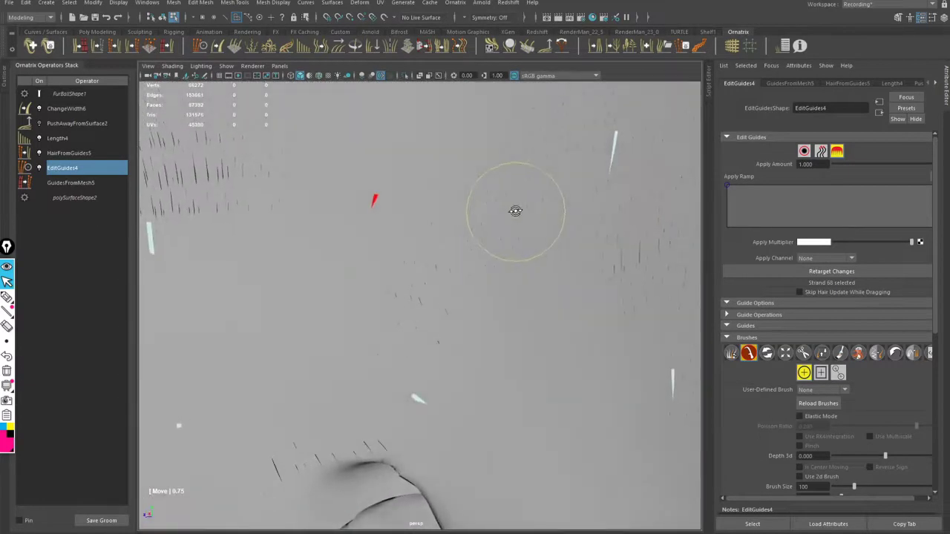
pyautogui.keyDown('alt'); pyautogui.moveTo(514, 210); pyautogui.dragTo(653, 204, button='middle'); pyautogui.keyUp('alt')
# - Select the neighbouring guide in front of the ear, toward the temple, and reshape it along the head with the Move brush
pyautogui.click(803, 151)
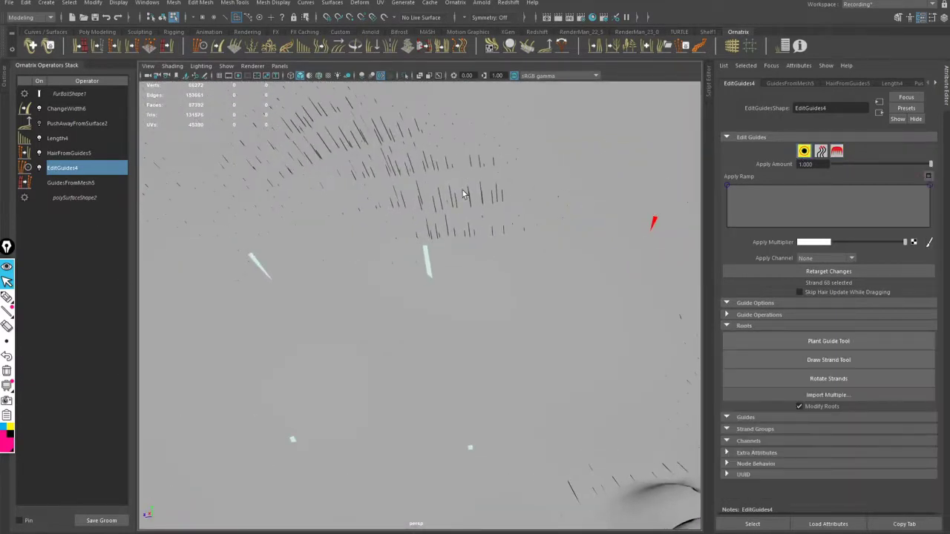
pyautogui.click(569, 202)
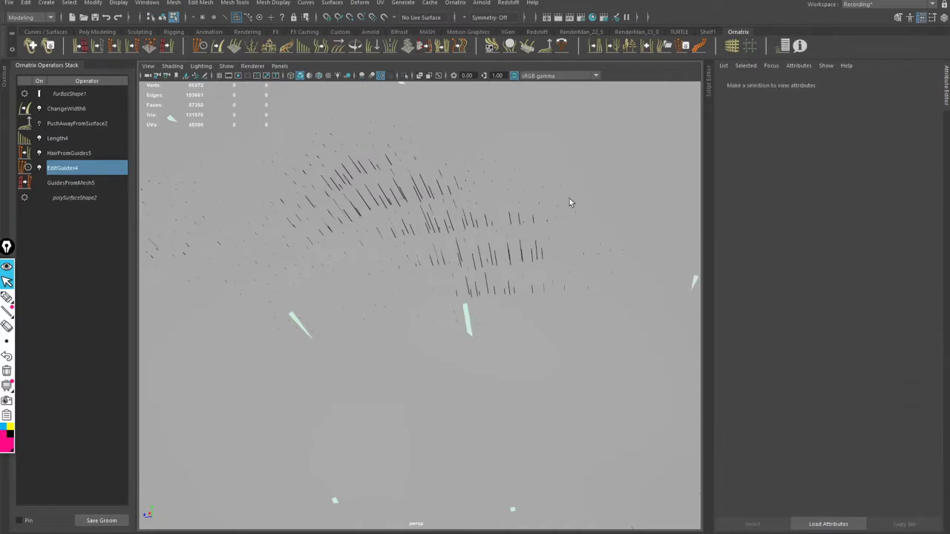
pyautogui.click(471, 320)
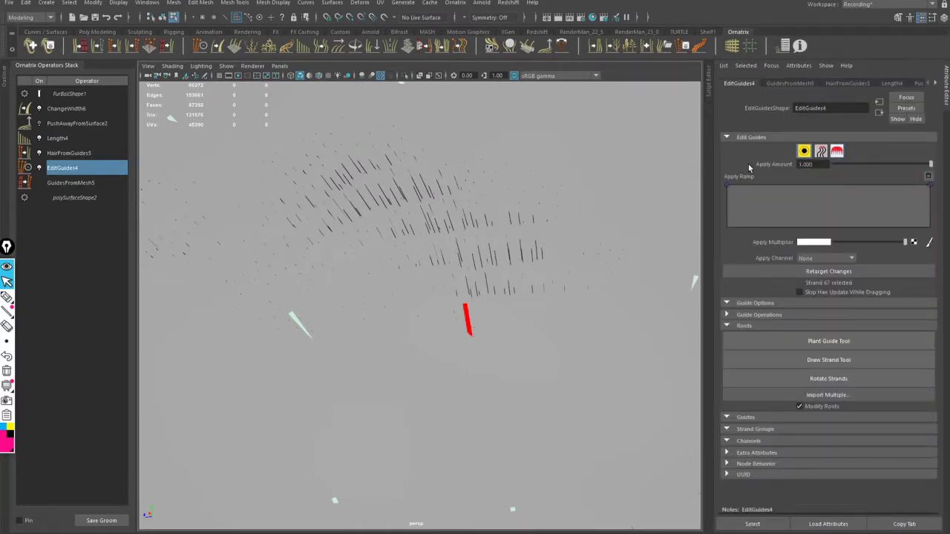
pyautogui.click(837, 151)
pyautogui.moveTo(511, 254)
pyautogui.keyDown('alt'); pyautogui.mouseDown()
pyautogui.moveTo(364, 257)
pyautogui.moveTo(386, 250)
pyautogui.mouseUp(); pyautogui.keyUp('alt')
pyautogui.moveTo(435, 274)
pyautogui.keyDown('alt'); pyautogui.mouseDown()
pyautogui.moveTo(424, 285)
pyautogui.moveTo(430, 305)
pyautogui.mouseUp(); pyautogui.keyUp('alt')
pyautogui.moveTo(418, 345)
pyautogui.mouseDown()
pyautogui.moveTo(422, 369)
pyautogui.moveTo(418, 349)
pyautogui.moveTo(468, 260)
pyautogui.moveTo(528, 241)
pyautogui.moveTo(418, 248)
pyautogui.moveTo(553, 212)
pyautogui.moveTo(427, 226)
pyautogui.moveTo(581, 252)
pyautogui.moveTo(297, 282)
pyautogui.moveTo(460, 245)
pyautogui.moveTo(360, 273)
pyautogui.moveTo(339, 223)
pyautogui.moveTo(418, 165)
pyautogui.mouseUp()
pyautogui.moveTo(424, 254)
pyautogui.keyDown('alt'); pyautogui.mouseDown()
pyautogui.moveTo(282, 195)
pyautogui.moveTo(354, 213)
pyautogui.moveTo(332, 209)
pyautogui.moveTo(392, 242)
pyautogui.mouseUp(); pyautogui.keyUp('alt')
# - Leave strand editing and select the PushAwayFromSurface2 operator to review the haircut from the front and side
pyautogui.press('F8')
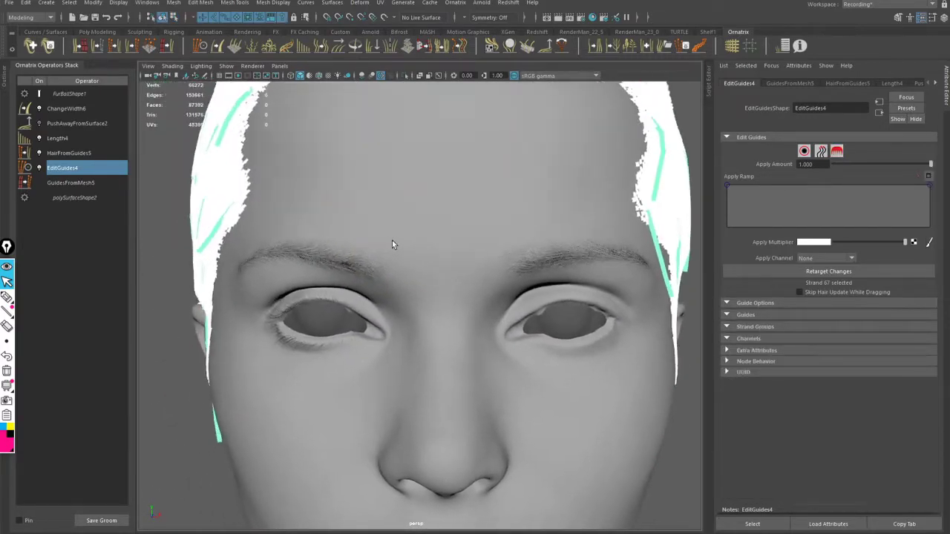
pyautogui.click(166, 213)
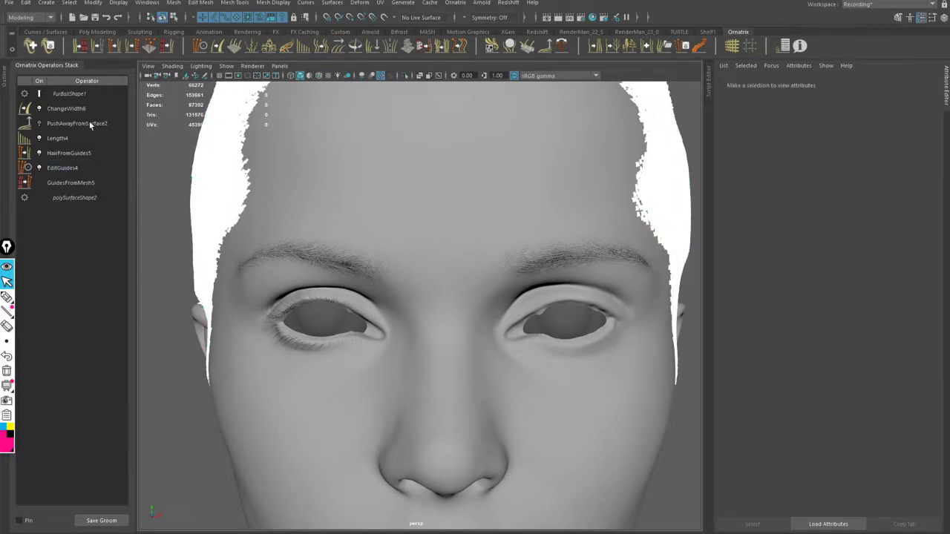
pyautogui.click(89, 123)
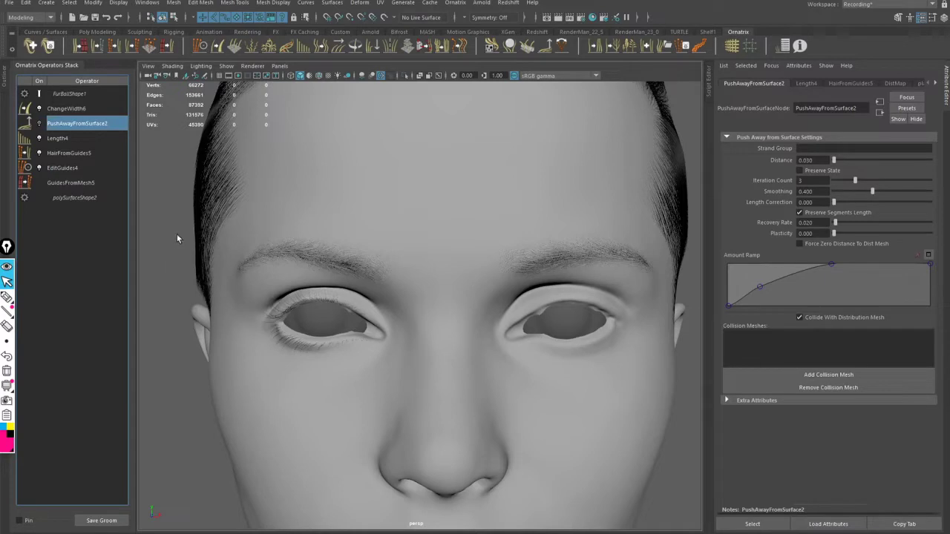
pyautogui.keyDown('alt'); pyautogui.moveTo(292, 204); pyautogui.dragTo(208, 192, button='right'); pyautogui.keyUp('alt')
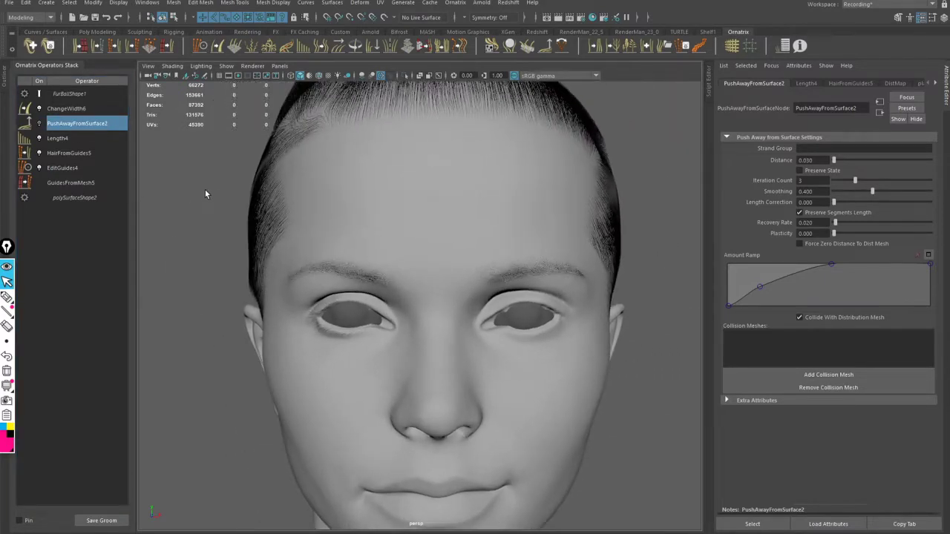
pyautogui.keyDown('alt'); pyautogui.moveTo(204, 189); pyautogui.dragTo(171, 189); pyautogui.keyUp('alt')
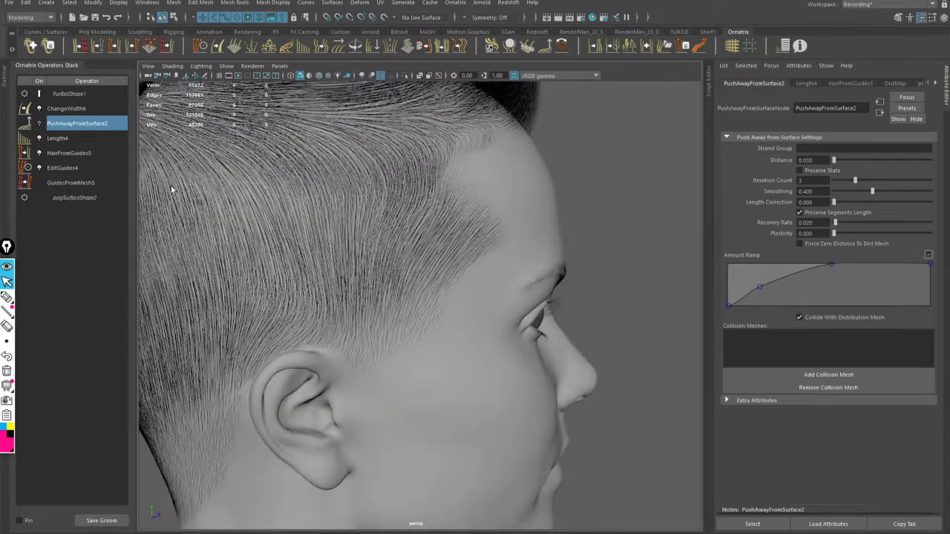
# - Review the available actions for the PushAwayFromSurface2 operator, including Delete, without applying any of them
pyautogui.rightClick(66, 126)
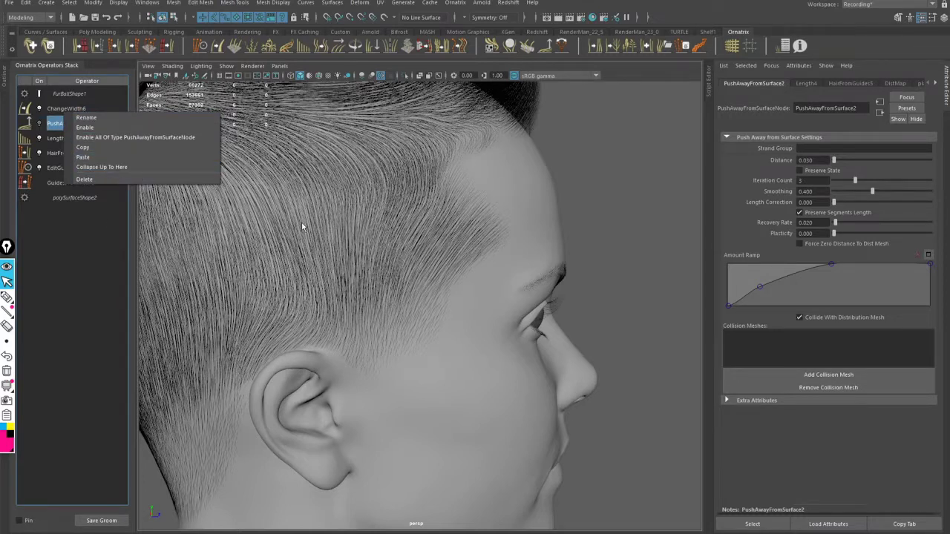
pyautogui.click(250, 227)
pyautogui.keyDown('alt'); pyautogui.moveTo(258, 184); pyautogui.dragTo(316, 211); pyautogui.keyUp('alt')
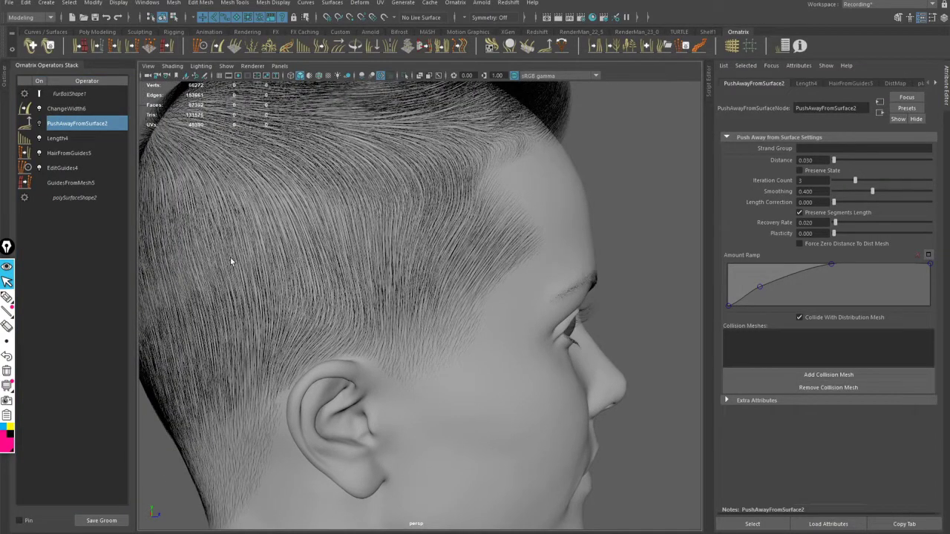
pyautogui.keyDown('alt'); pyautogui.moveTo(230, 258); pyautogui.dragTo(276, 236); pyautogui.keyUp('alt')
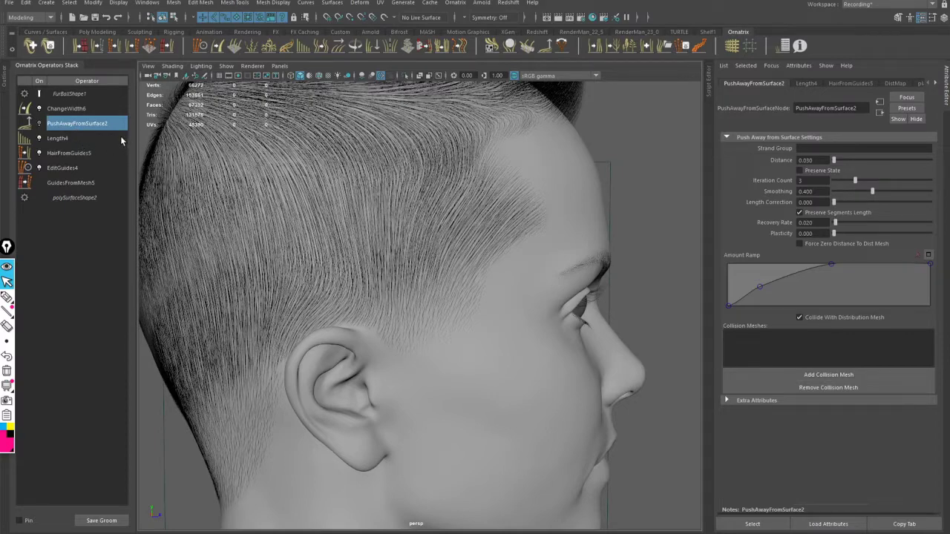
pyautogui.rightClick(82, 126)
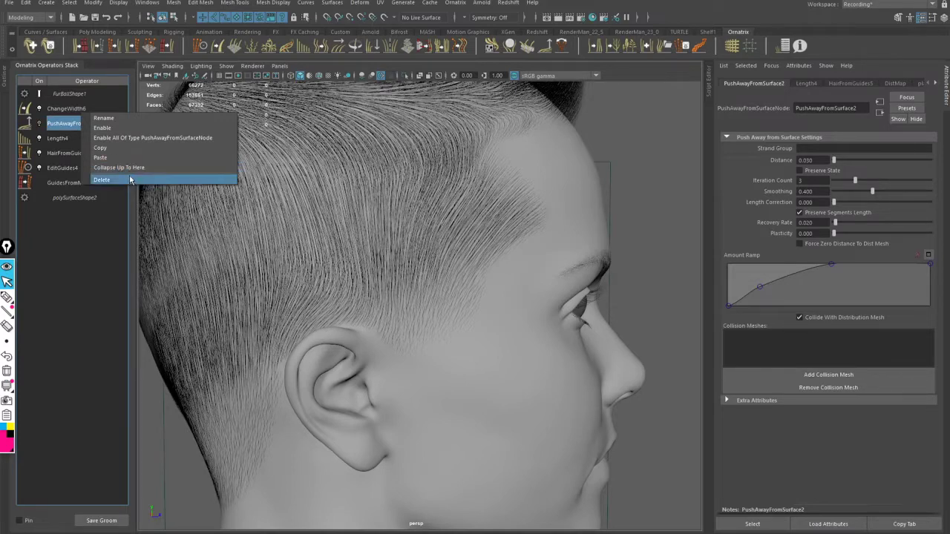
pyautogui.click(347, 195)
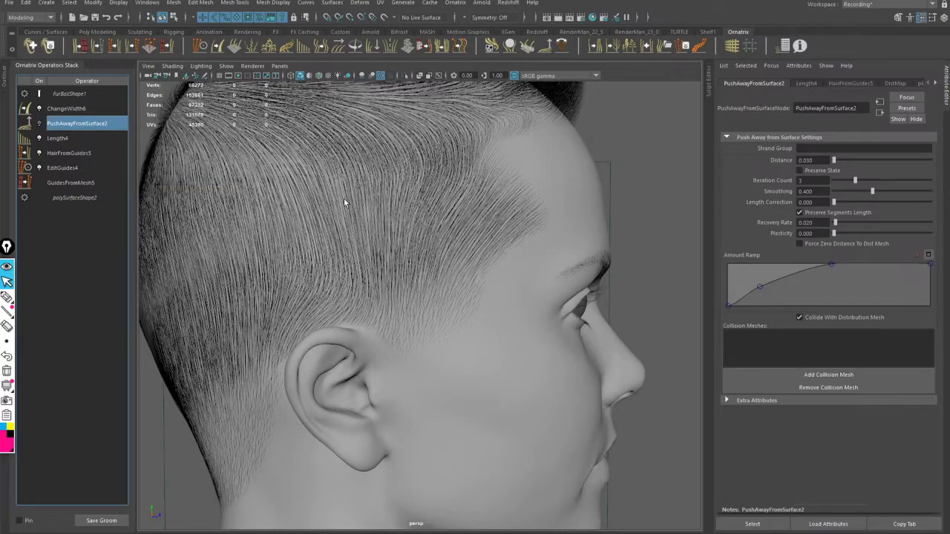
# - Examine the hair flow along the forehead hairline and both temples, ending close up on the temple corner
pyautogui.keyDown('alt'); pyautogui.moveTo(346, 201); pyautogui.dragTo(352, 184); pyautogui.keyUp('alt')
pyautogui.keyDown('alt'); pyautogui.moveTo(303, 230); pyautogui.dragTo(489, 239); pyautogui.keyUp('alt')
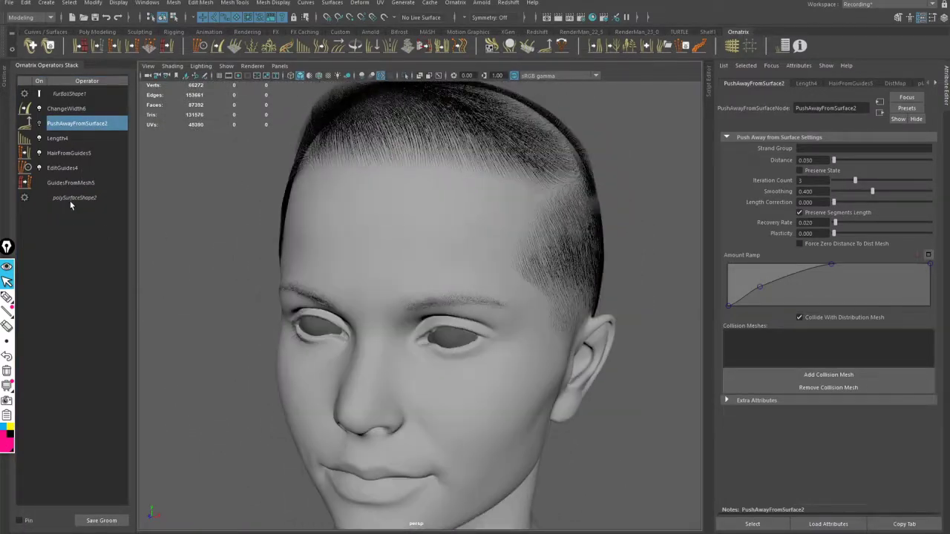
pyautogui.keyDown('alt'); pyautogui.moveTo(300, 199); pyautogui.dragTo(398, 159); pyautogui.keyUp('alt')
pyautogui.scroll(8, 398, 206)
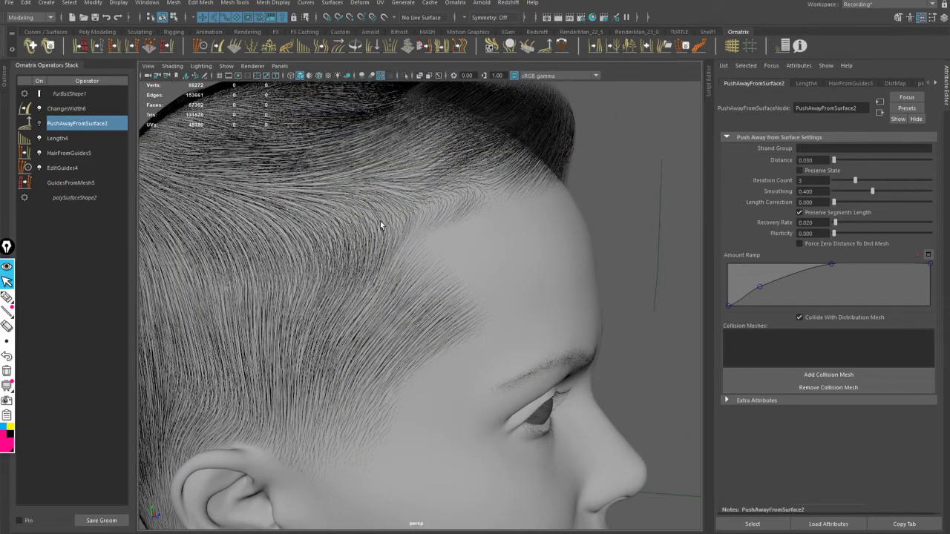
pyautogui.keyDown('alt'); pyautogui.moveTo(380, 221); pyautogui.dragTo(492, 211); pyautogui.keyUp('alt')
pyautogui.scroll(-5, 327, 221)
pyautogui.scroll(8, 398, 207)
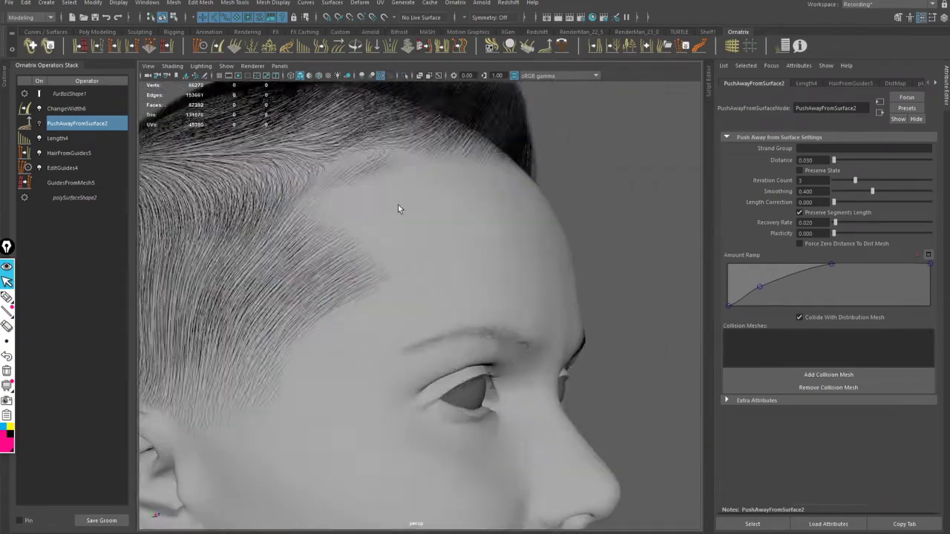
pyautogui.keyDown('alt'); pyautogui.moveTo(398, 205); pyautogui.dragTo(390, 239); pyautogui.keyUp('alt')
pyautogui.keyDown('alt'); pyautogui.moveTo(390, 240); pyautogui.dragTo(451, 231, button='right'); pyautogui.keyUp('alt')
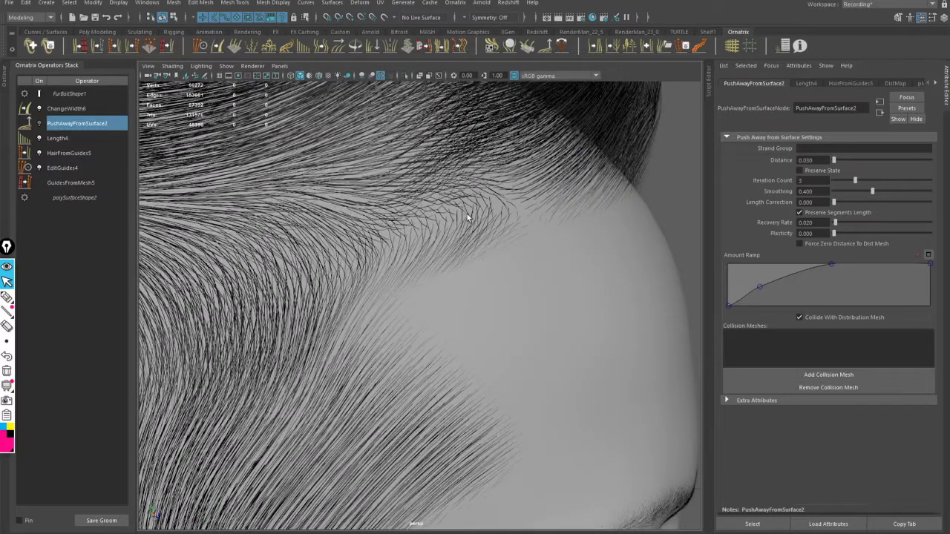
# - In EditGuides4, select the guide at the bare temple corner and move it onto the front hairline with the Move brush
pyautogui.click(62, 167)
pyautogui.scroll(5, 400, 234)
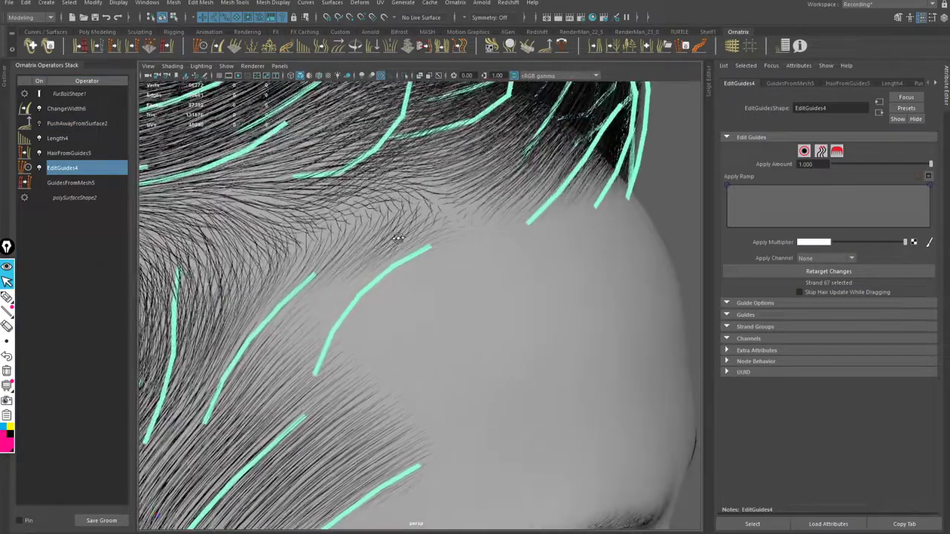
pyautogui.keyDown('alt'); pyautogui.moveTo(398, 238); pyautogui.dragTo(411, 240); pyautogui.keyUp('alt')
pyautogui.click(803, 151)
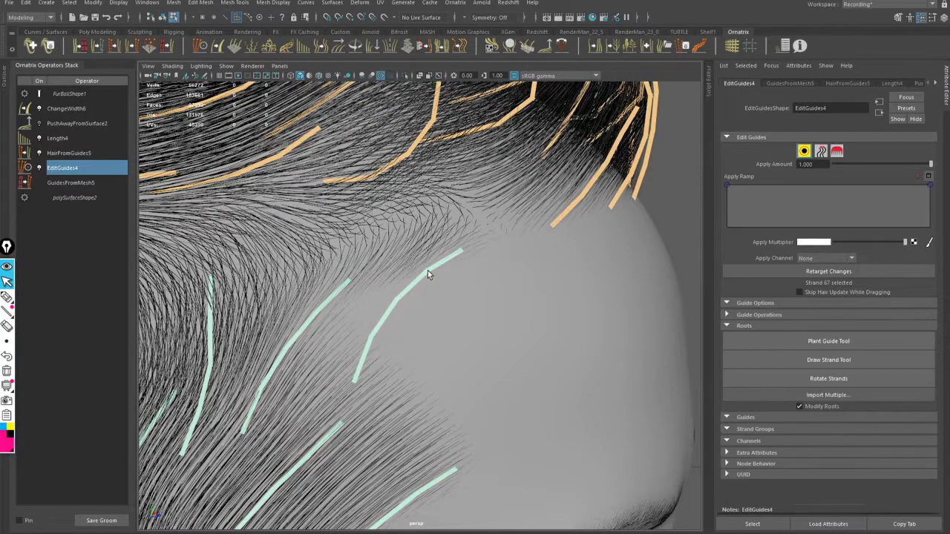
pyautogui.click(837, 152)
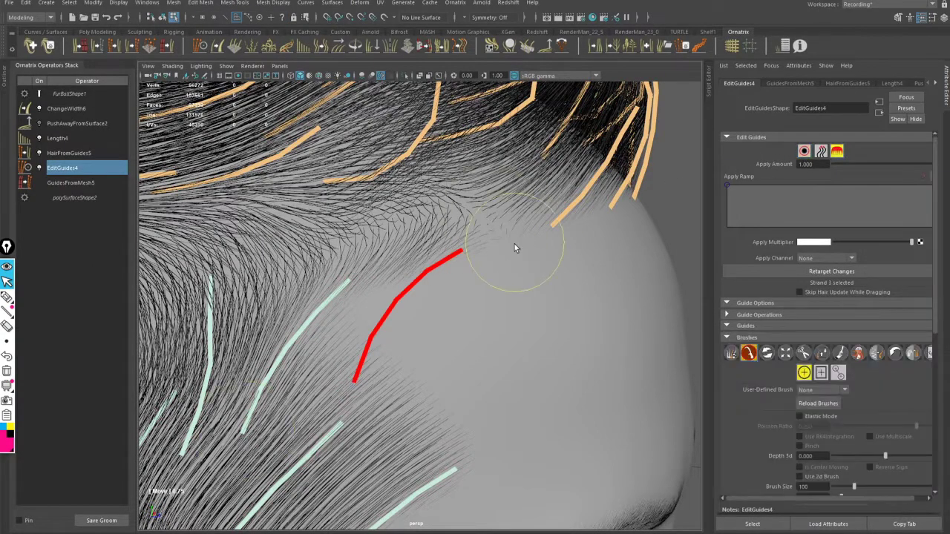
pyautogui.moveTo(514, 248)
pyautogui.keyDown('alt'); pyautogui.mouseDown()
pyautogui.moveTo(441, 280)
pyautogui.moveTo(434, 229)
pyautogui.moveTo(483, 255)
pyautogui.moveTo(428, 274)
pyautogui.moveTo(452, 252)
pyautogui.moveTo(474, 268)
pyautogui.moveTo(460, 274)
pyautogui.moveTo(441, 255)
pyautogui.moveTo(658, 287)
pyautogui.mouseUp(); pyautogui.keyUp('alt')
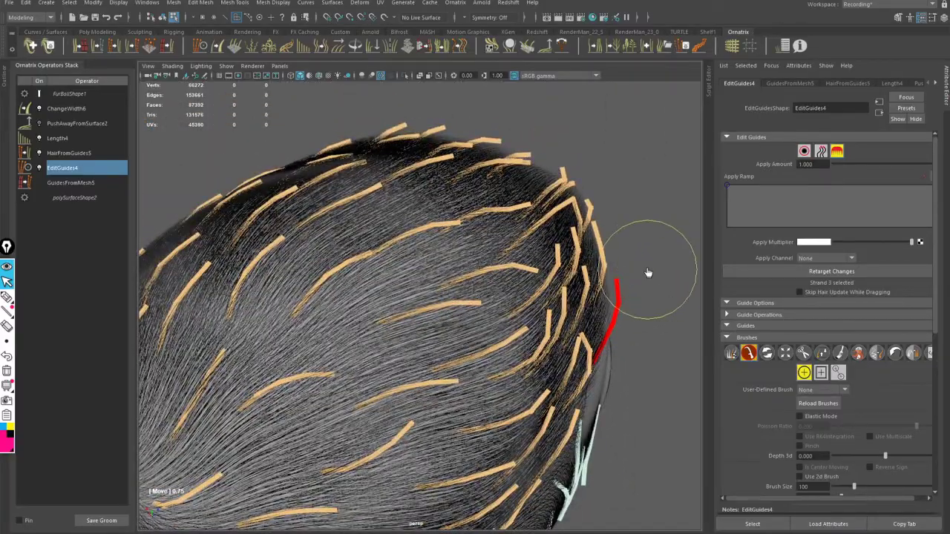
pyautogui.moveTo(627, 250)
pyautogui.keyDown('alt'); pyautogui.mouseDown()
pyautogui.moveTo(515, 256)
pyautogui.moveTo(467, 279)
pyautogui.moveTo(542, 297)
pyautogui.mouseUp(); pyautogui.keyUp('alt')
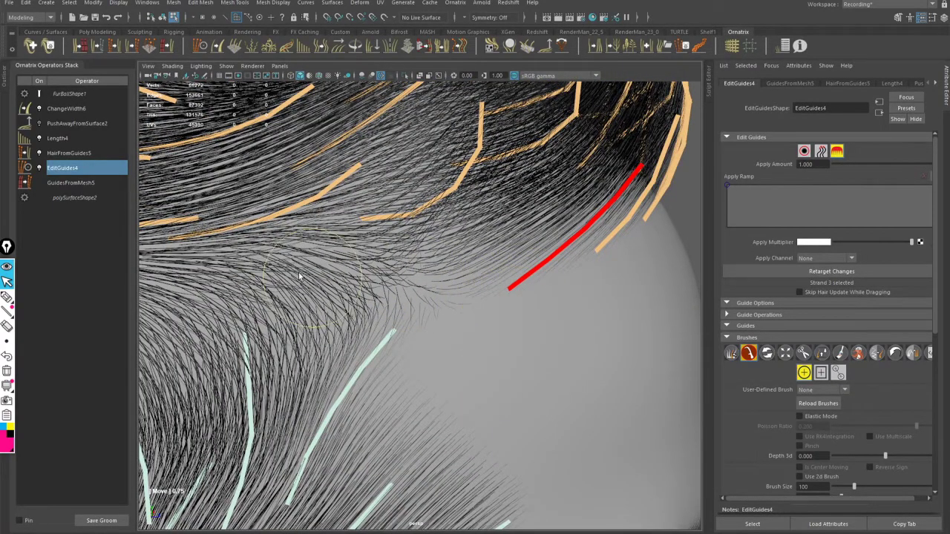
pyautogui.keyDown('alt'); pyautogui.moveTo(511, 319); pyautogui.dragTo(529, 239); pyautogui.keyUp('alt')
pyautogui.scroll(-5, 530, 239)
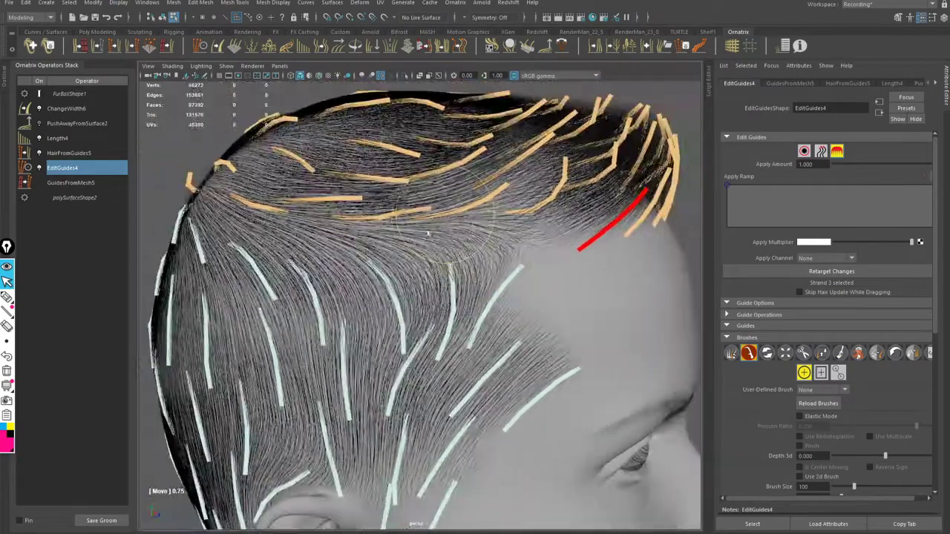
# - Select the foremost upper guide on the side of the head and bend it toward the temple corner with the Move brush
pyautogui.scroll(6, 584, 255)
pyautogui.scroll(-5, 598, 265)
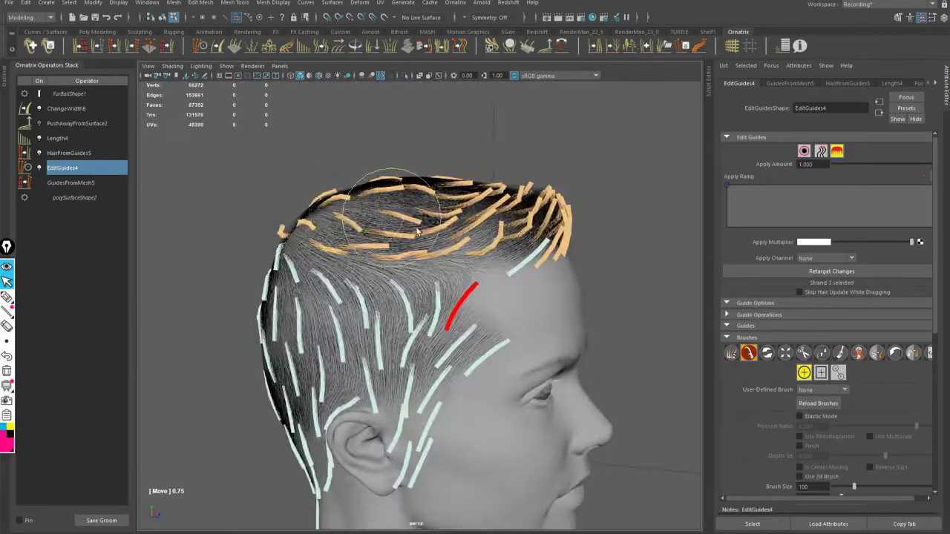
pyautogui.moveTo(598, 265)
pyautogui.keyDown('alt'); pyautogui.mouseDown()
pyautogui.moveTo(710, 250)
pyautogui.moveTo(461, 260)
pyautogui.moveTo(517, 266)
pyautogui.mouseUp(); pyautogui.keyUp('alt')
pyautogui.scroll(6, 461, 260)
pyautogui.scroll(-3, 516, 265)
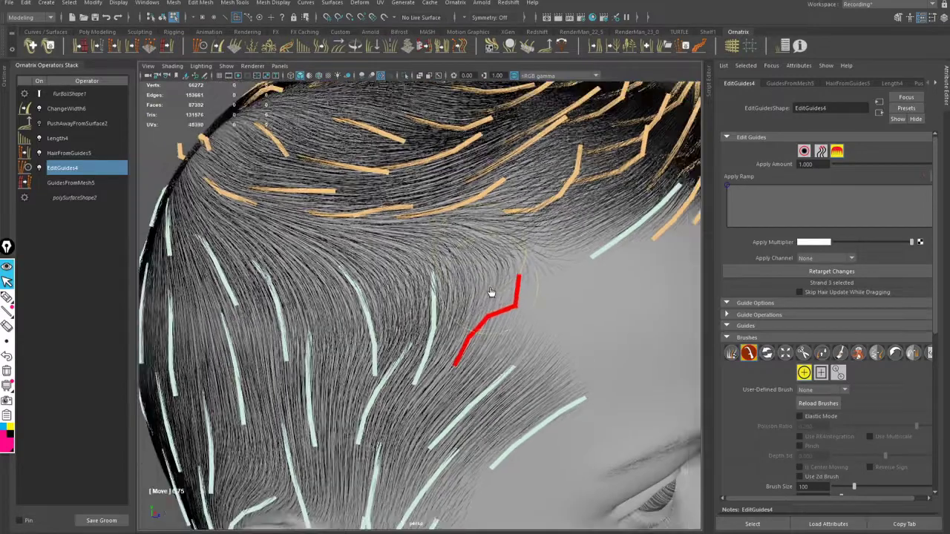
pyautogui.moveTo(458, 333)
pyautogui.mouseDown()
pyautogui.moveTo(468, 345)
pyautogui.moveTo(458, 353)
pyautogui.moveTo(471, 314)
pyautogui.moveTo(384, 299)
pyautogui.moveTo(547, 304)
pyautogui.moveTo(493, 280)
pyautogui.moveTo(424, 282)
pyautogui.moveTo(504, 253)
pyautogui.moveTo(631, 269)
pyautogui.moveTo(494, 217)
pyautogui.moveTo(503, 244)
pyautogui.moveTo(546, 267)
pyautogui.mouseUp()
pyautogui.scroll(6, 546, 270)
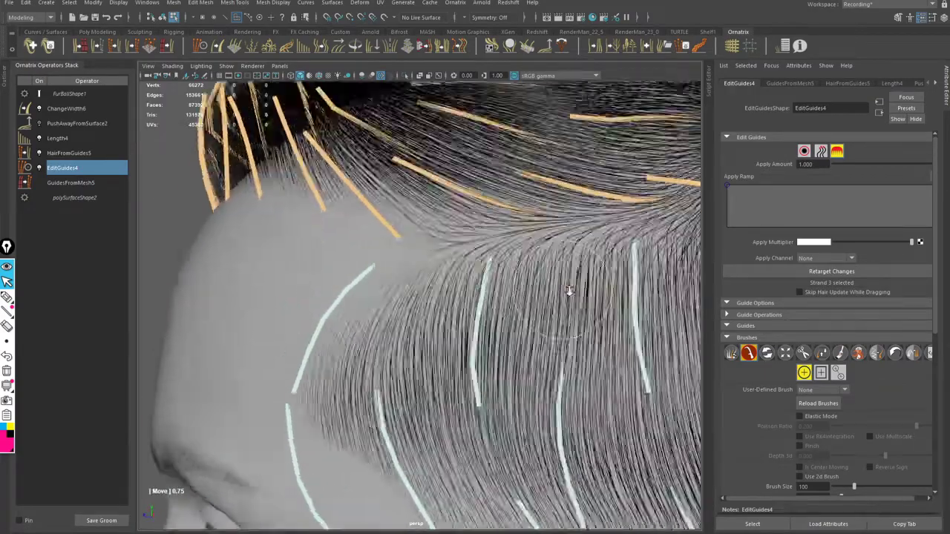
# - Leave guide editing and clear the selection to review the haircut from both sides and from above
pyautogui.scroll(-6, 546, 270)
pyautogui.scroll(2, 534, 168)
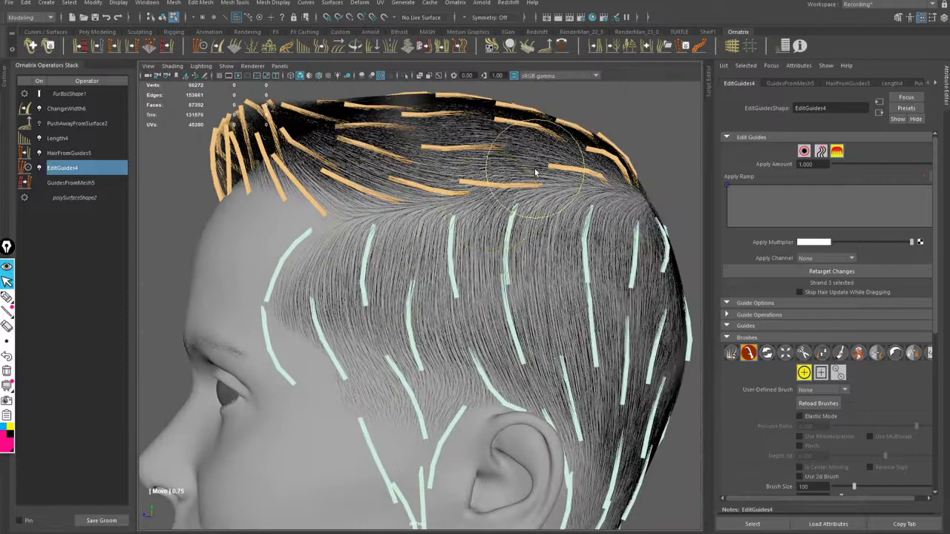
pyautogui.click(803, 153)
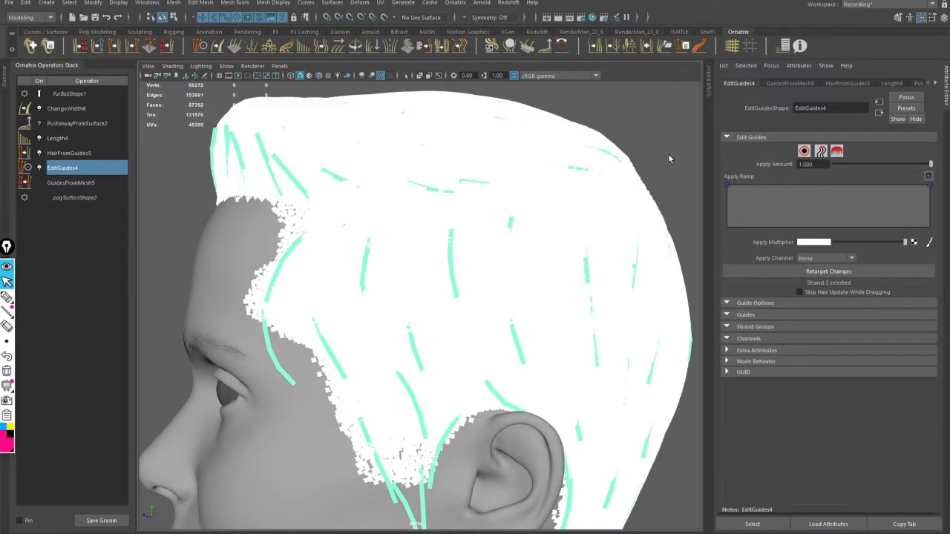
pyautogui.click(668, 154)
pyautogui.keyDown('alt'); pyautogui.moveTo(598, 193); pyautogui.dragTo(507, 264); pyautogui.keyUp('alt')
pyautogui.scroll(3, 497, 275)
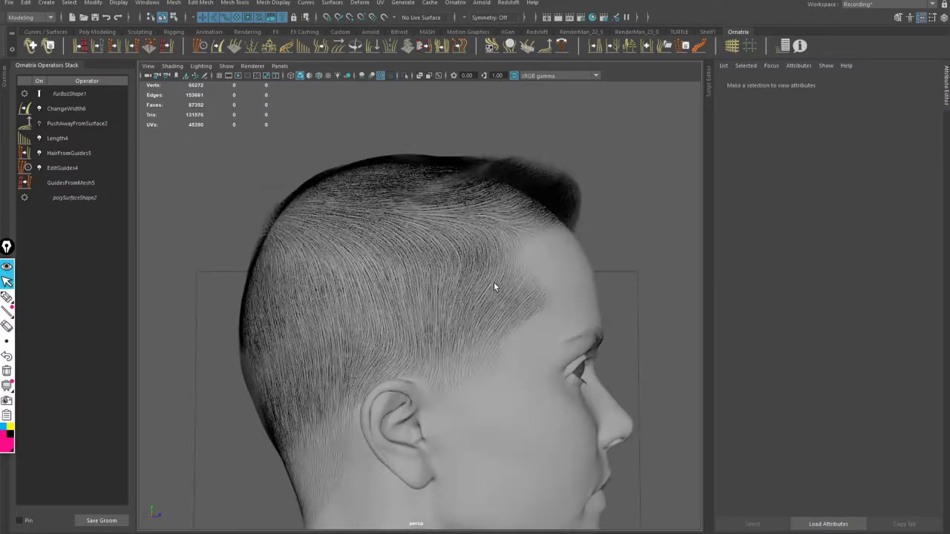
pyautogui.keyDown('alt'); pyautogui.moveTo(490, 273); pyautogui.dragTo(468, 219, button='middle'); pyautogui.keyUp('alt')
pyautogui.keyDown('alt'); pyautogui.moveTo(467, 220); pyautogui.dragTo(170, 203); pyautogui.keyUp('alt')
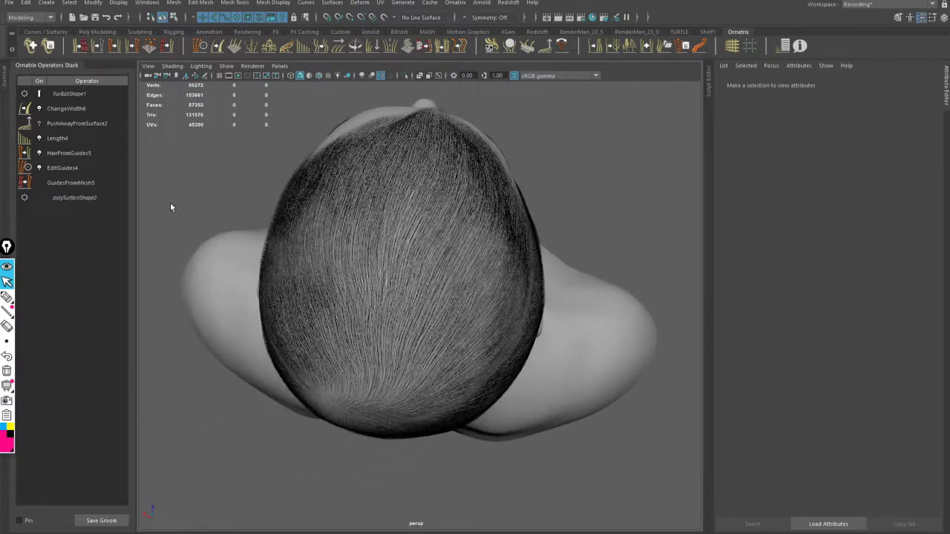
# - Reopen EditGuides4, select the central guide on top of the head just ahead of the crown, and reshape it with the Move brush
pyautogui.click(65, 166)
pyautogui.scroll(3, 420, 291)
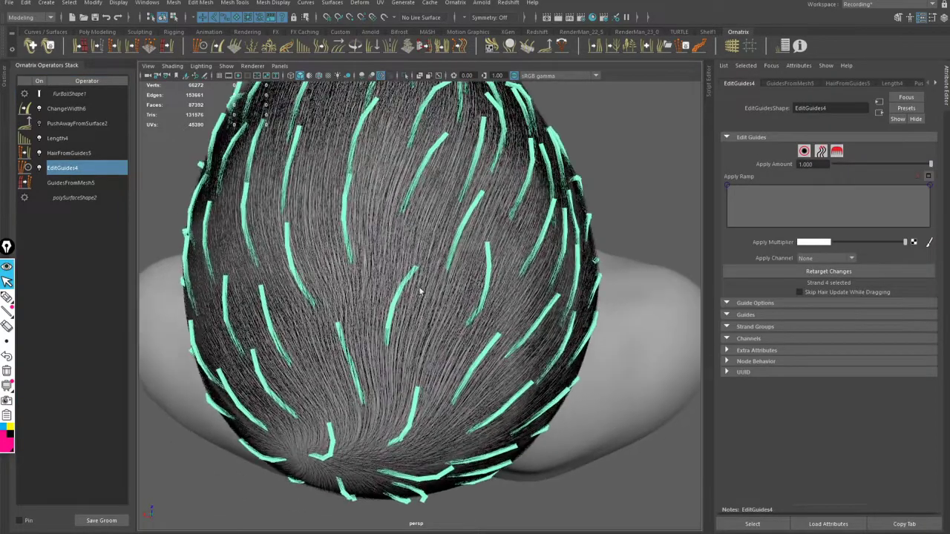
pyautogui.scroll(-3, 420, 292)
pyautogui.keyDown('alt'); pyautogui.moveTo(420, 291); pyautogui.dragTo(365, 309); pyautogui.keyUp('alt')
pyautogui.keyDown('alt'); pyautogui.moveTo(357, 248); pyautogui.dragTo(330, 294); pyautogui.keyUp('alt')
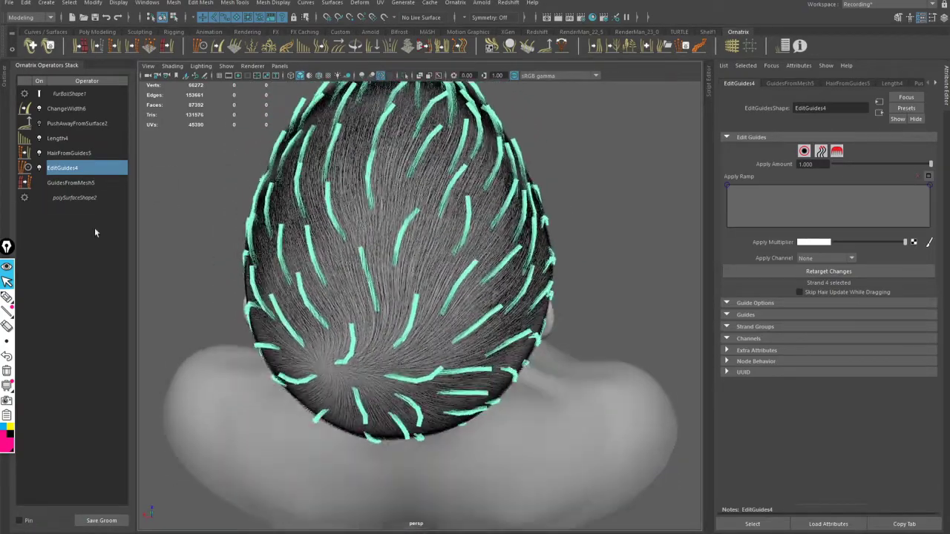
pyautogui.click(803, 150)
pyautogui.scroll(3, 335, 254)
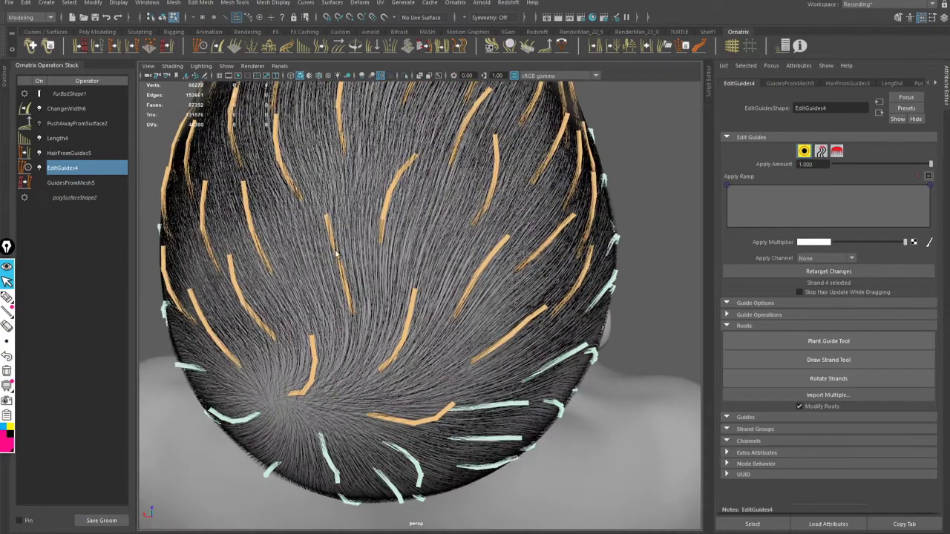
pyautogui.keyDown('alt'); pyautogui.moveTo(352, 263); pyautogui.dragTo(437, 284, button='middle'); pyautogui.keyUp('alt')
pyautogui.click(837, 151)
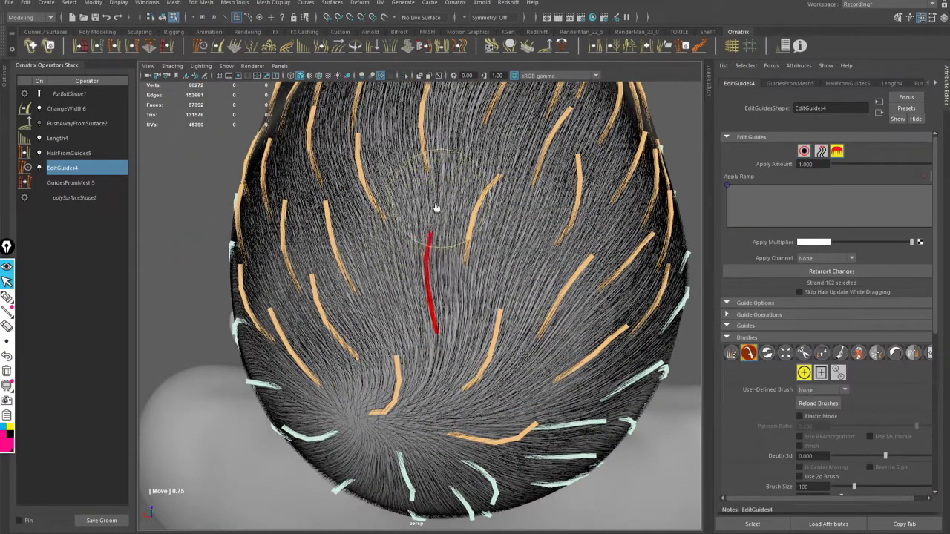
pyautogui.moveTo(430, 212)
pyautogui.mouseDown()
pyautogui.moveTo(449, 199)
pyautogui.moveTo(452, 239)
pyautogui.moveTo(556, 195)
pyautogui.moveTo(474, 245)
pyautogui.moveTo(490, 286)
pyautogui.moveTo(415, 265)
pyautogui.moveTo(429, 259)
pyautogui.moveTo(431, 295)
pyautogui.mouseUp()
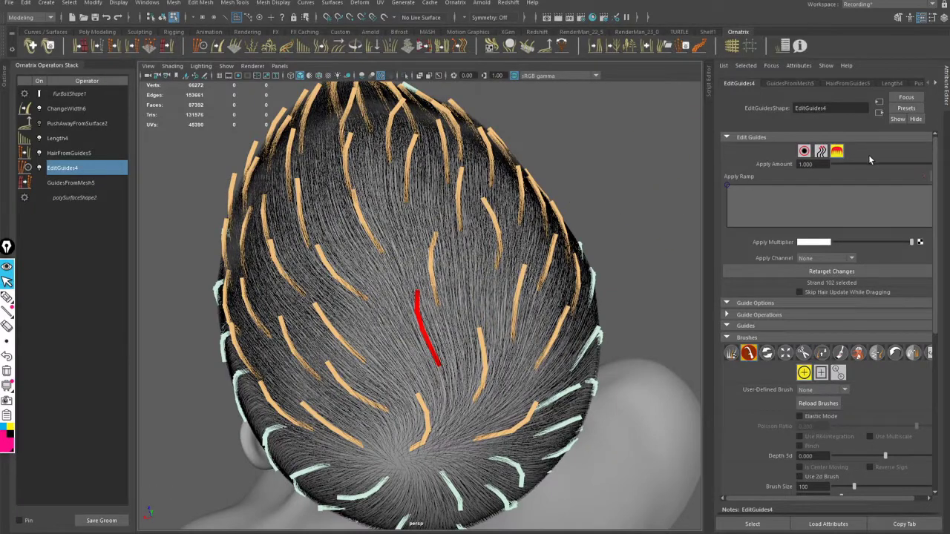
# - Exit the guide brushes and deselect the groom to check the hair flow around the crown and temple
pyautogui.click(836, 152)
pyautogui.click(628, 203)
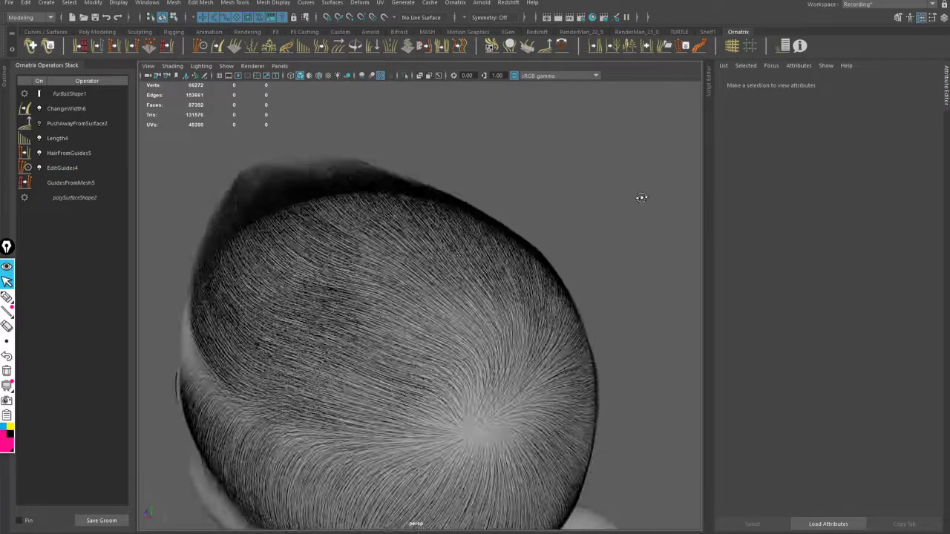
pyautogui.keyDown('alt'); pyautogui.moveTo(638, 197); pyautogui.dragTo(424, 254); pyautogui.keyUp('alt')
pyautogui.keyDown('alt'); pyautogui.moveTo(424, 255); pyautogui.dragTo(380, 192, button='right'); pyautogui.keyUp('alt')
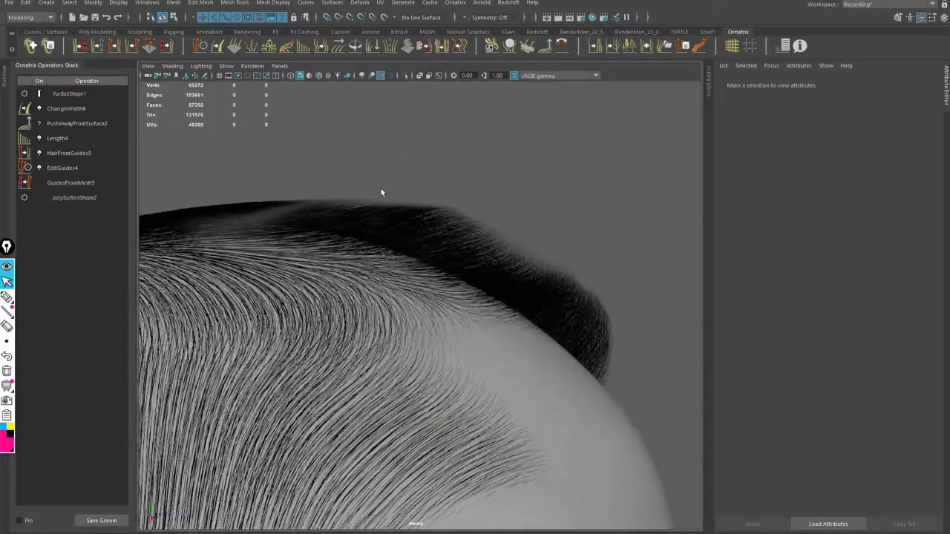
# - In EditGuides4, select a guide on top of the head behind the fringe and realign it with its neighbours using the Move brush
pyautogui.click(59, 168)
pyautogui.click(803, 151)
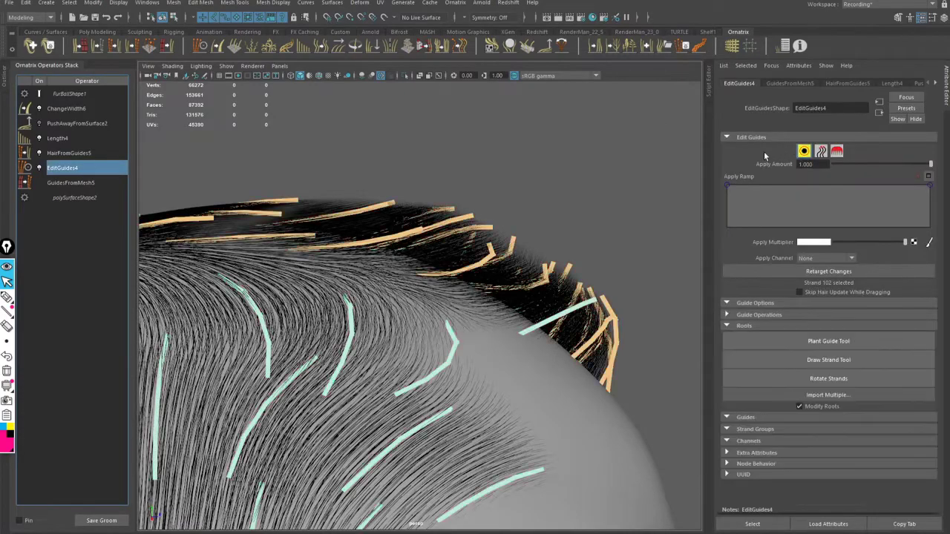
pyautogui.moveTo(449, 210)
pyautogui.keyDown('alt'); pyautogui.mouseDown()
pyautogui.moveTo(399, 227)
pyautogui.moveTo(465, 227)
pyautogui.moveTo(473, 242)
pyautogui.moveTo(556, 250)
pyautogui.moveTo(613, 293)
pyautogui.moveTo(556, 294)
pyautogui.mouseUp(); pyautogui.keyUp('alt')
pyautogui.click(836, 151)
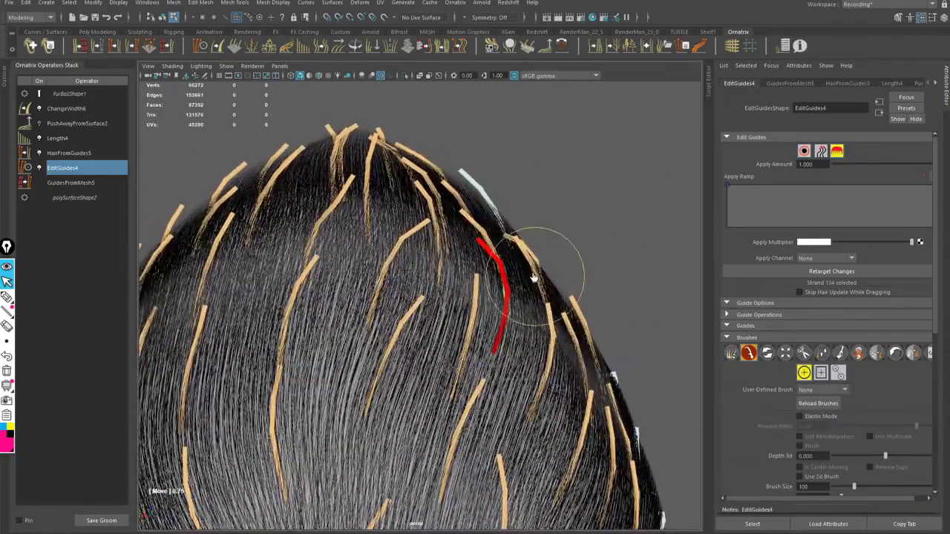
pyautogui.moveTo(525, 242)
pyautogui.keyDown('alt'); pyautogui.mouseDown()
pyautogui.moveTo(496, 210)
pyautogui.moveTo(388, 174)
pyautogui.moveTo(416, 233)
pyautogui.moveTo(479, 225)
pyautogui.moveTo(378, 233)
pyautogui.moveTo(388, 203)
pyautogui.moveTo(406, 204)
pyautogui.moveTo(520, 245)
pyautogui.moveTo(587, 254)
pyautogui.moveTo(589, 222)
pyautogui.moveTo(470, 191)
pyautogui.moveTo(581, 294)
pyautogui.mouseUp(); pyautogui.keyUp('alt')
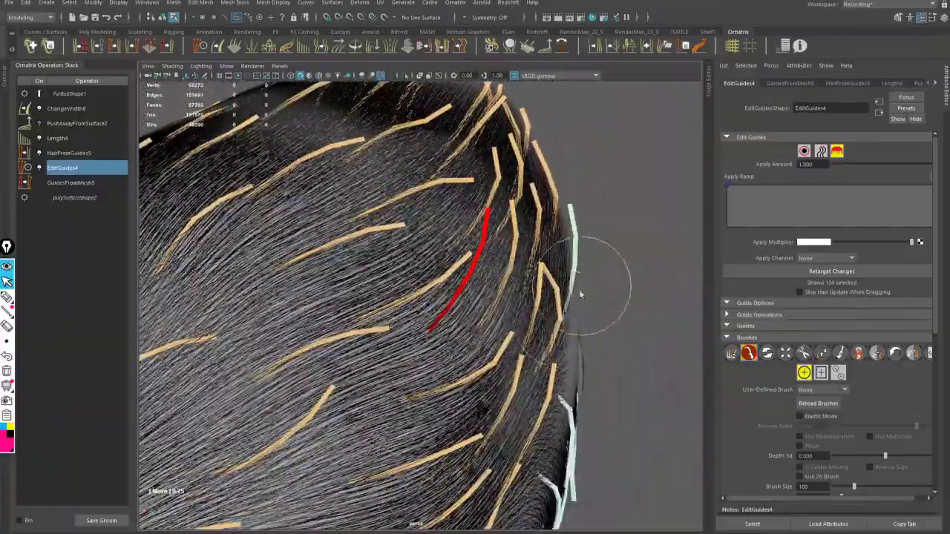
# - Select the next guide along the side edge of the top hair and reposition it with the Move brush
pyautogui.keyDown('ctrl'); pyautogui.click(534, 317); pyautogui.keyUp('ctrl')
pyautogui.keyDown('alt'); pyautogui.moveTo(528, 297); pyautogui.dragTo(457, 193, button='middle'); pyautogui.keyUp('alt')
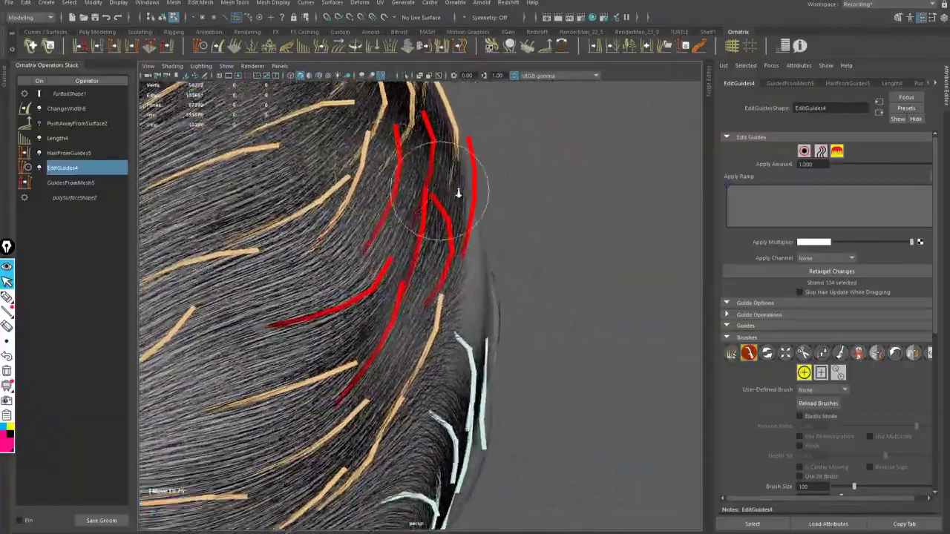
pyautogui.scroll(5, 427, 172)
pyautogui.keyDown('alt'); pyautogui.moveTo(366, 143); pyautogui.dragTo(297, 167, button='right'); pyautogui.keyUp('alt')
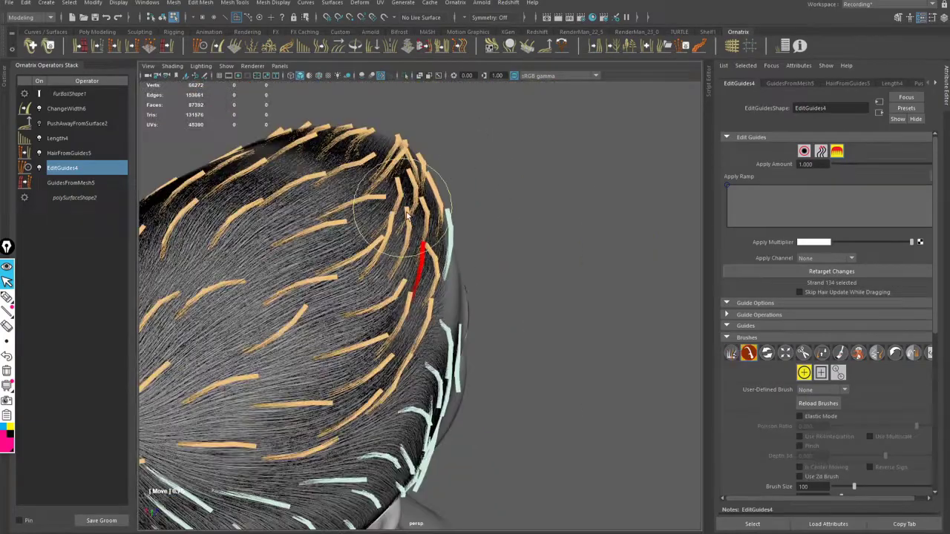
pyautogui.keyDown('alt'); pyautogui.moveTo(396, 206); pyautogui.dragTo(352, 176); pyautogui.keyUp('alt')
pyautogui.keyDown('alt'); pyautogui.moveTo(351, 176); pyautogui.dragTo(502, 228, button='right'); pyautogui.keyUp('alt')
pyautogui.keyDown('alt'); pyautogui.moveTo(501, 229); pyautogui.dragTo(462, 226); pyautogui.keyUp('alt')
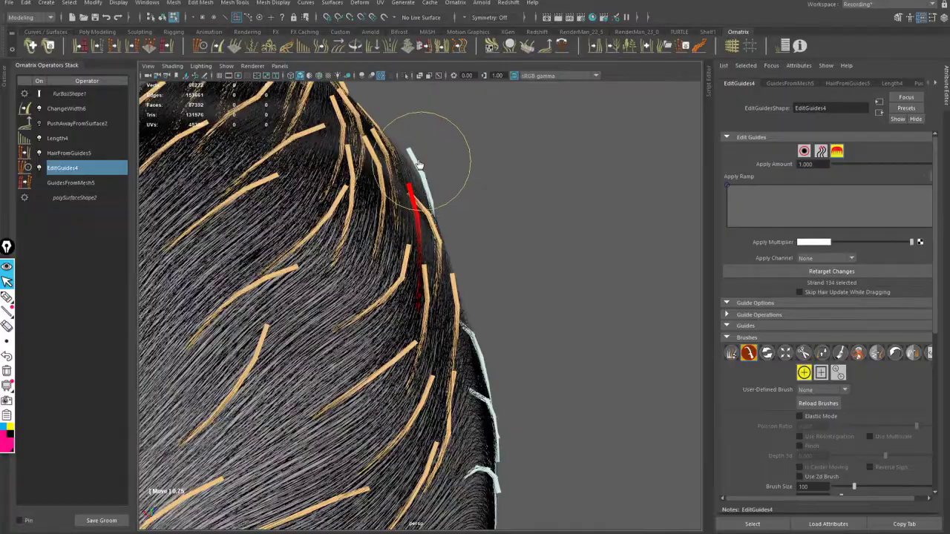
pyautogui.keyDown('alt'); pyautogui.moveTo(456, 236); pyautogui.dragTo(333, 165); pyautogui.keyUp('alt')
pyautogui.keyDown('alt'); pyautogui.moveTo(333, 166); pyautogui.dragTo(400, 225, button='right'); pyautogui.keyUp('alt')
pyautogui.moveTo(399, 225)
pyautogui.keyDown('alt'); pyautogui.mouseDown()
pyautogui.moveTo(438, 226)
pyautogui.moveTo(482, 245)
pyautogui.moveTo(492, 304)
pyautogui.mouseUp(); pyautogui.keyUp('alt')
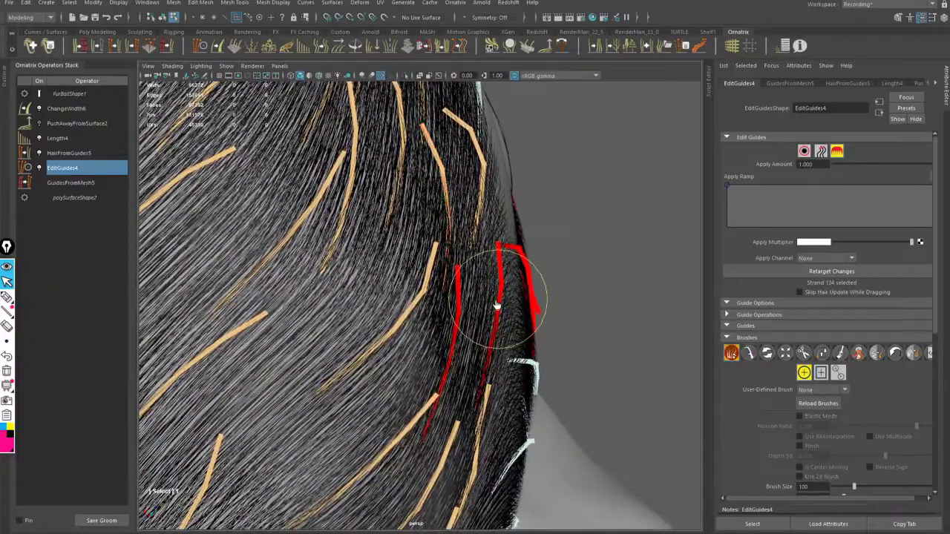
# - Pick the lowest front guide of the top section above the temple and smooth its curve along the head with the Move brush
pyautogui.press('2')
pyautogui.keyDown('alt'); pyautogui.moveTo(496, 306); pyautogui.dragTo(716, 268, button='right'); pyautogui.keyUp('alt')
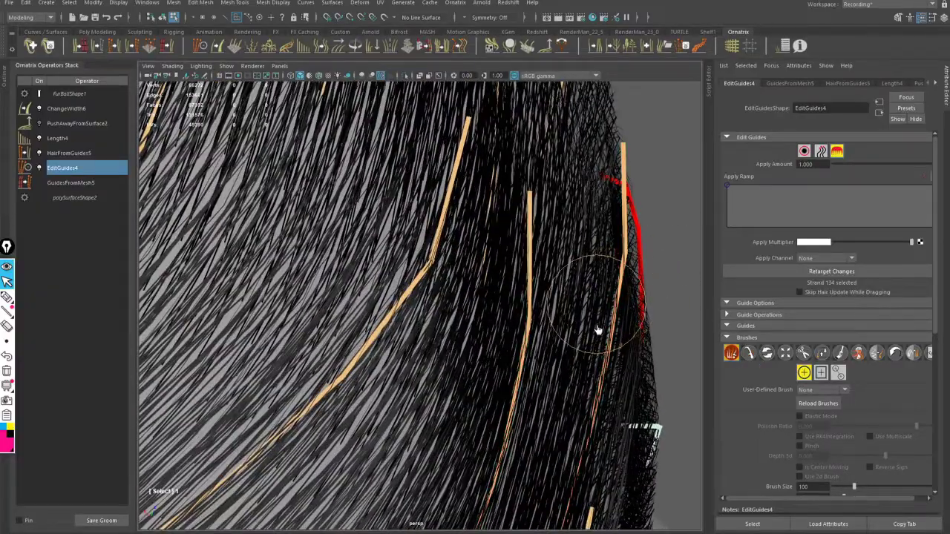
pyautogui.moveTo(585, 311)
pyautogui.keyDown('alt'); pyautogui.mouseDown()
pyautogui.moveTo(547, 282)
pyautogui.moveTo(425, 229)
pyautogui.mouseUp(); pyautogui.keyUp('alt')
pyautogui.press('2')
pyautogui.keyDown('alt'); pyautogui.moveTo(421, 236); pyautogui.dragTo(371, 216, button='right'); pyautogui.keyUp('alt')
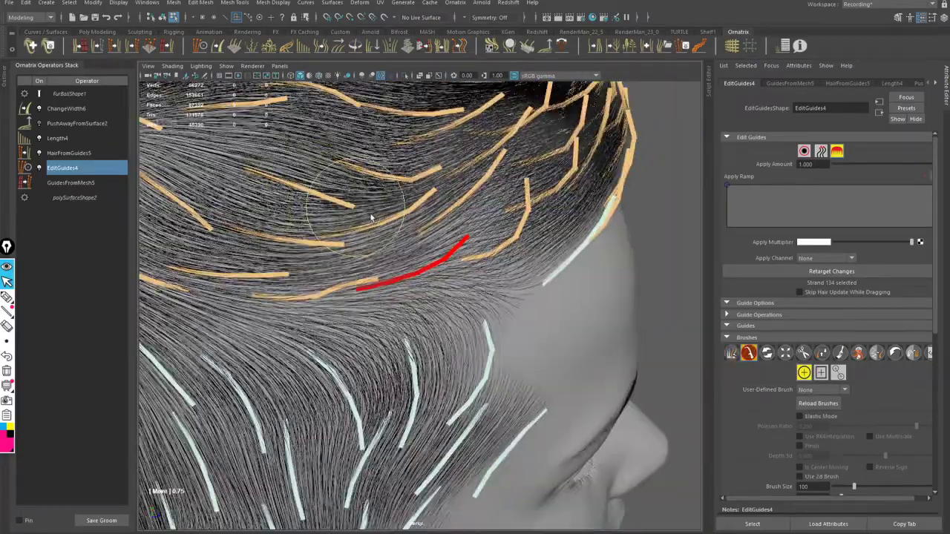
pyautogui.moveTo(371, 216)
pyautogui.keyDown('alt'); pyautogui.mouseDown()
pyautogui.moveTo(357, 188)
pyautogui.moveTo(498, 276)
pyautogui.moveTo(478, 204)
pyautogui.mouseUp(); pyautogui.keyUp('alt')
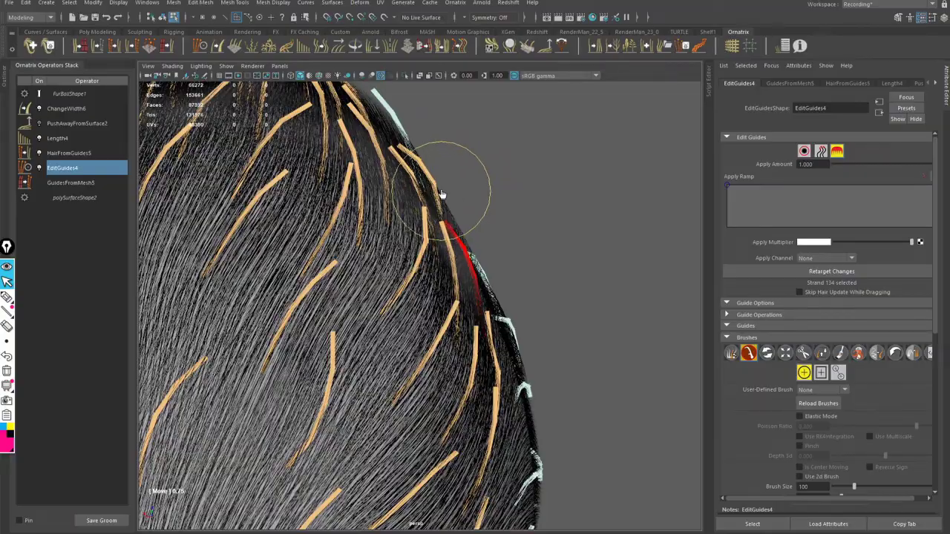
pyautogui.keyDown('alt'); pyautogui.moveTo(443, 188); pyautogui.dragTo(405, 214); pyautogui.keyUp('alt')
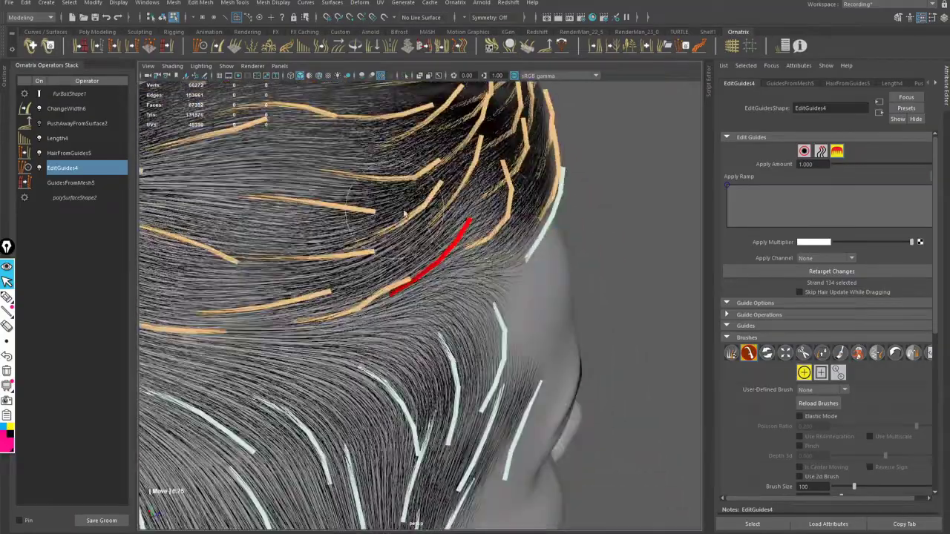
pyautogui.moveTo(491, 201)
pyautogui.keyDown('alt'); pyautogui.mouseDown()
pyautogui.moveTo(492, 191)
pyautogui.moveTo(394, 144)
pyautogui.moveTo(440, 197)
pyautogui.mouseUp(); pyautogui.keyUp('alt')
pyautogui.scroll(-3, 440, 197)
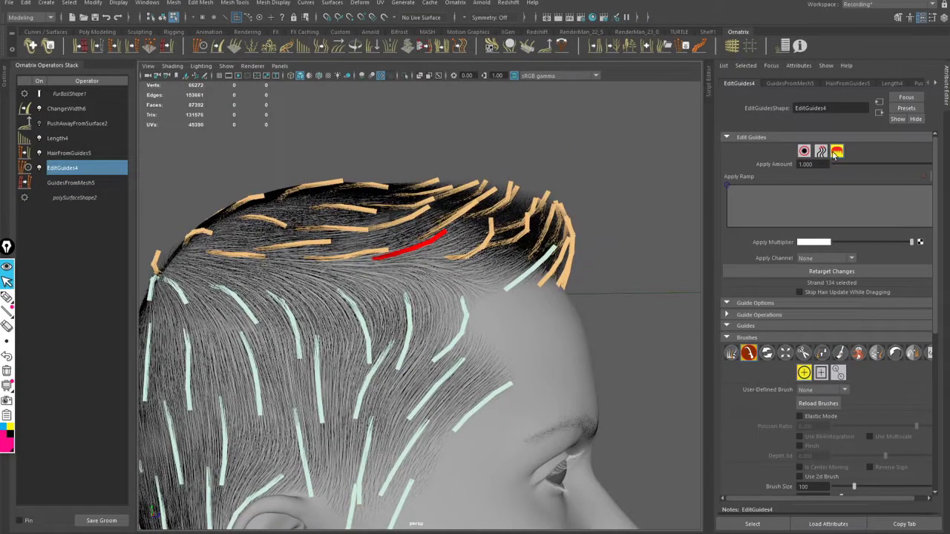
# - Clear the selection and examine the hair flow at the temple corner, the front hairline and the opposite side of the head
pyautogui.click(659, 192)
pyautogui.keyDown('alt'); pyautogui.moveTo(589, 206); pyautogui.dragTo(416, 275); pyautogui.keyUp('alt')
pyautogui.scroll(5, 413, 218)
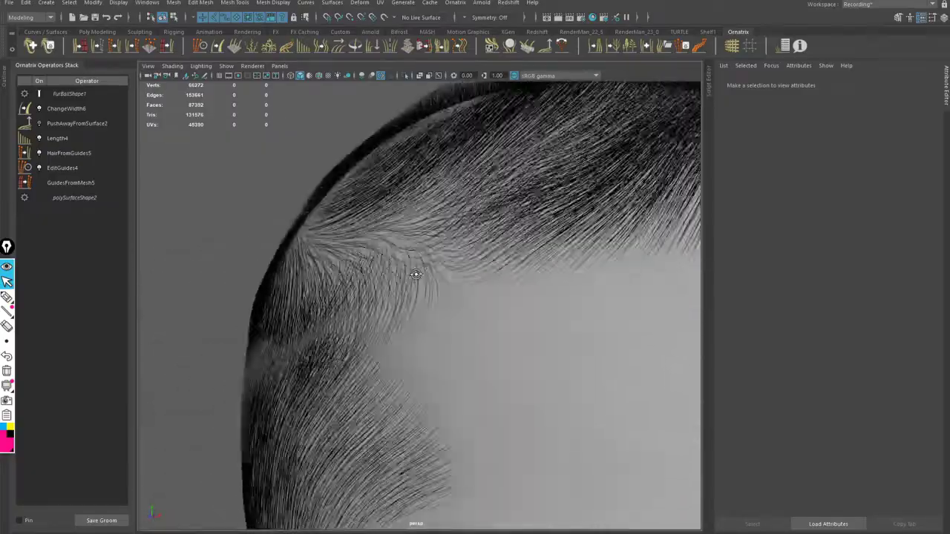
pyautogui.scroll(5, 440, 264)
pyautogui.scroll(-5, 440, 264)
pyautogui.keyDown('alt'); pyautogui.moveTo(462, 170); pyautogui.dragTo(499, 250); pyautogui.keyUp('alt')
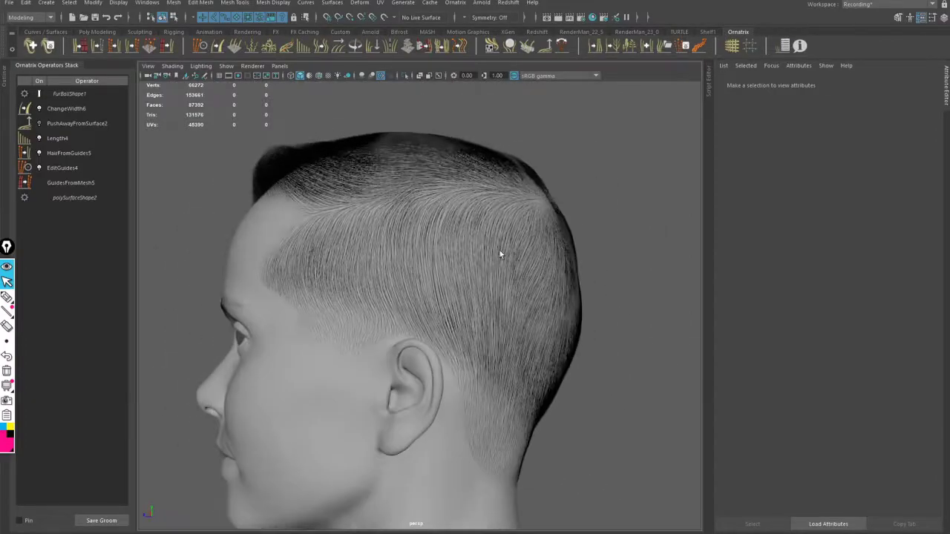
pyautogui.scroll(3, 483, 216)
pyautogui.keyDown('alt'); pyautogui.moveTo(483, 215); pyautogui.dragTo(523, 216); pyautogui.keyUp('alt')
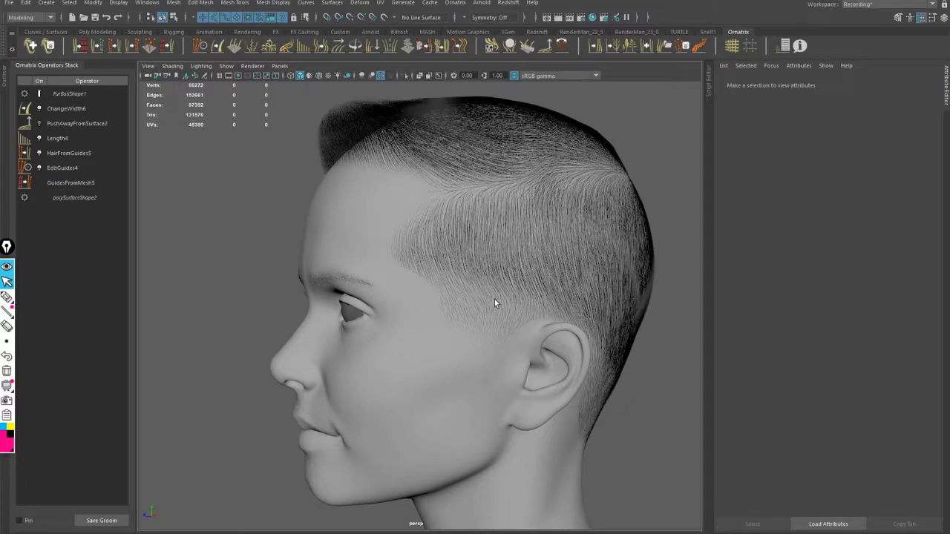
# - In EditGuides4, select the guide along the side edge of the top hair and raise its front end with the Move brush
pyautogui.keyDown('alt'); pyautogui.moveTo(488, 257); pyautogui.dragTo(446, 247); pyautogui.keyUp('alt')
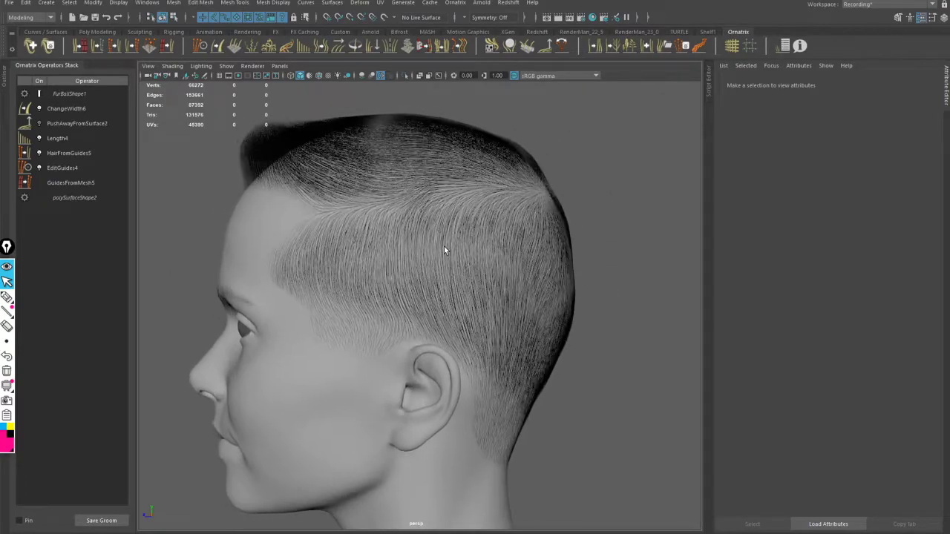
pyautogui.scroll(6, 477, 198)
pyautogui.scroll(-5, 487, 266)
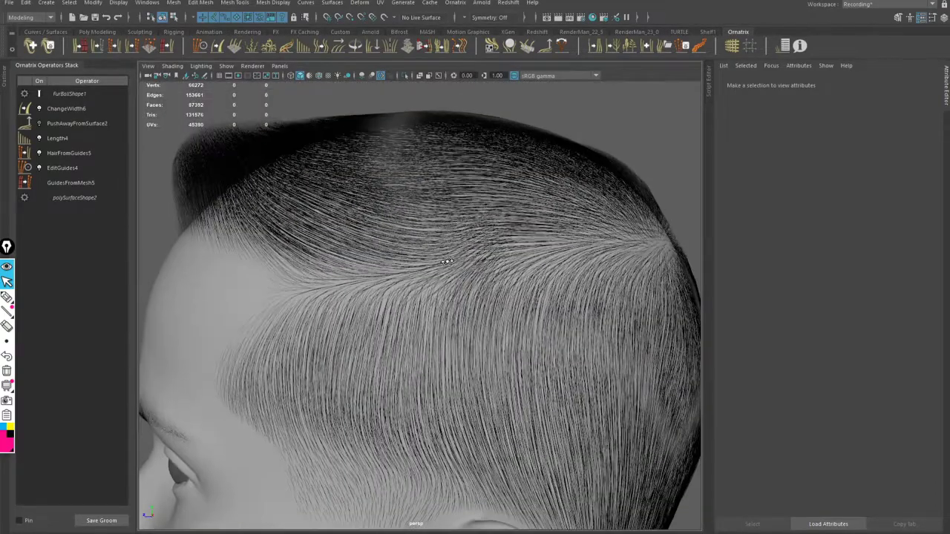
pyautogui.scroll(4, 490, 253)
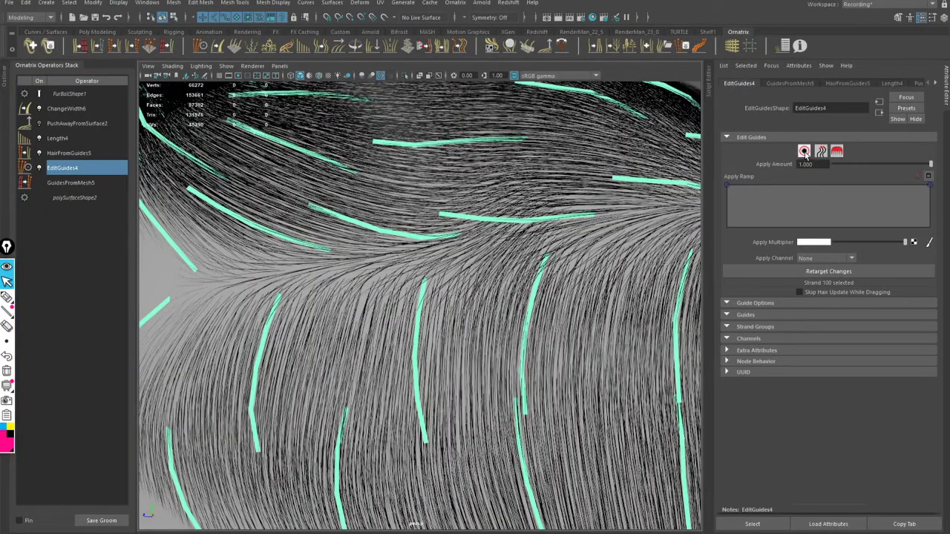
pyautogui.click(562, 218)
pyautogui.click(837, 151)
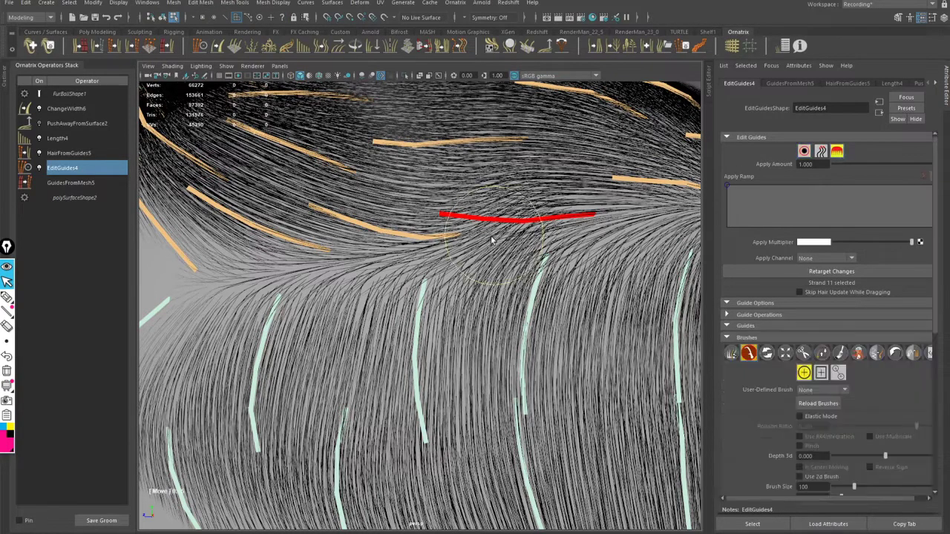
pyautogui.moveTo(481, 233); pyautogui.dragTo(473, 225)
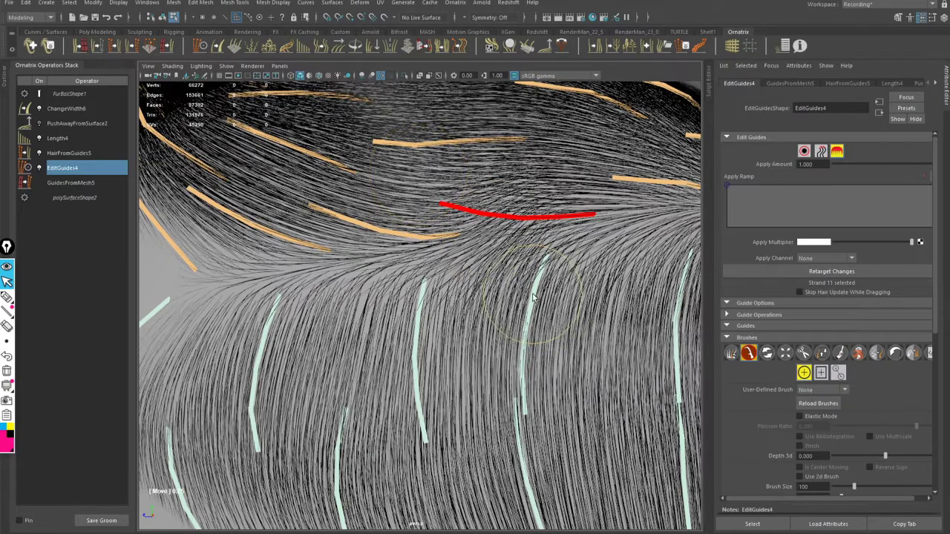
pyautogui.moveTo(507, 328); pyautogui.dragTo(550, 352)
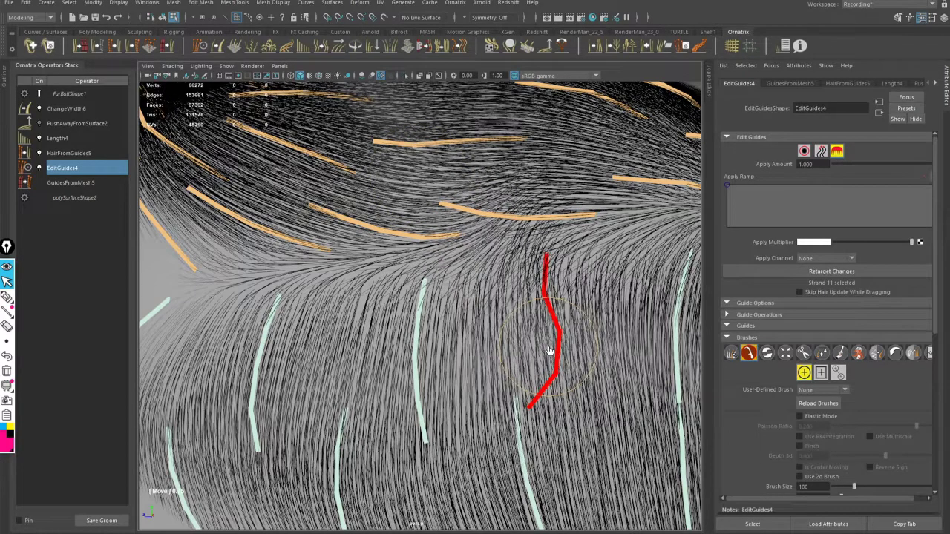
pyautogui.hotkey('ctrl', 'z')
pyautogui.moveTo(502, 325)
pyautogui.mouseDown()
pyautogui.moveTo(424, 250)
pyautogui.moveTo(408, 210)
pyautogui.moveTo(479, 316)
pyautogui.moveTo(445, 371)
pyautogui.moveTo(388, 286)
pyautogui.moveTo(481, 421)
pyautogui.mouseUp()
pyautogui.scroll(-4, 481, 261)
pyautogui.hotkey('ctrl', 'z')
# - Swing the upper side guide below the parting line with the Move brush so it runs along the parting
pyautogui.moveTo(396, 454); pyautogui.dragTo(321, 411)
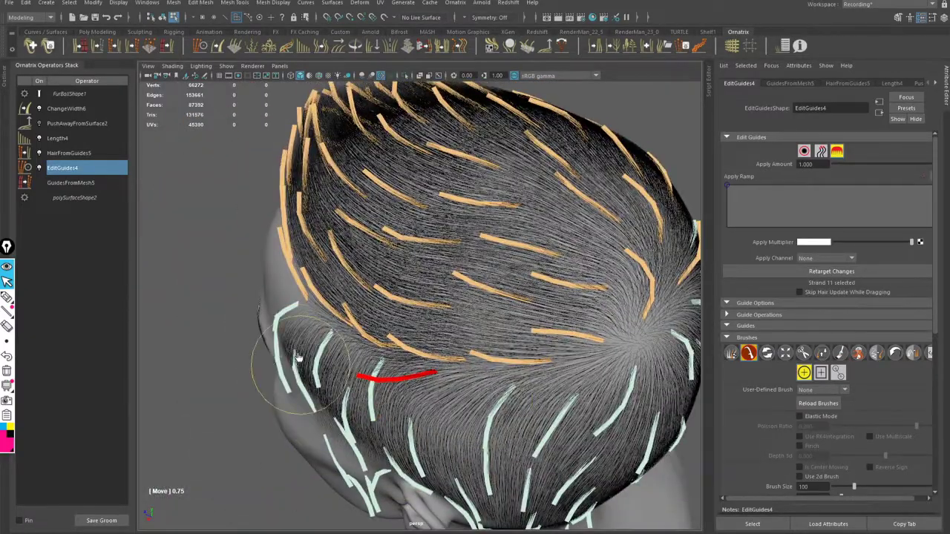
pyautogui.moveTo(321, 373); pyautogui.dragTo(315, 360)
pyautogui.keyDown('alt'); pyautogui.moveTo(373, 331); pyautogui.dragTo(411, 368); pyautogui.keyUp('alt')
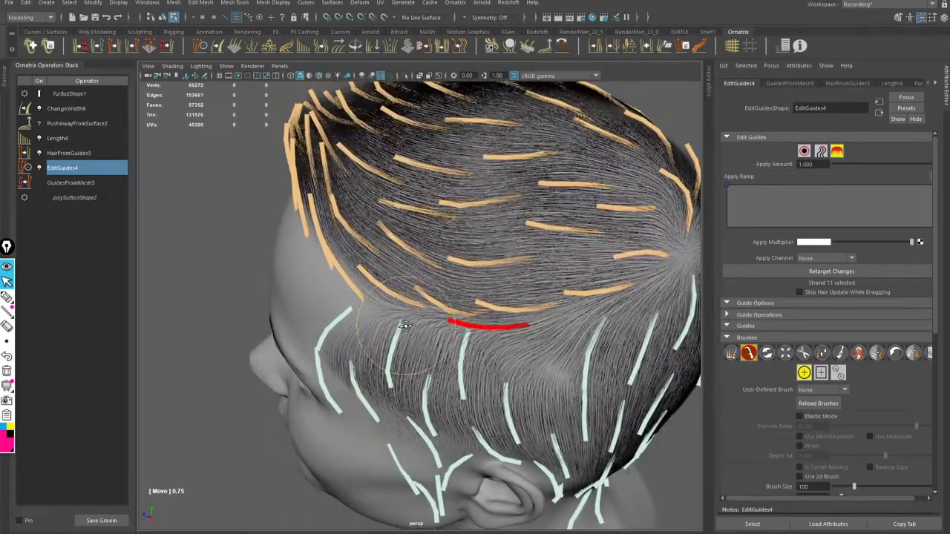
pyautogui.moveTo(515, 300)
pyautogui.mouseDown()
pyautogui.moveTo(529, 350)
pyautogui.moveTo(486, 204)
pyautogui.moveTo(479, 254)
pyautogui.moveTo(486, 237)
pyautogui.moveTo(492, 262)
pyautogui.moveTo(452, 264)
pyautogui.moveTo(445, 282)
pyautogui.moveTo(458, 263)
pyautogui.moveTo(532, 250)
pyautogui.moveTo(511, 252)
pyautogui.moveTo(486, 219)
pyautogui.moveTo(412, 172)
pyautogui.moveTo(447, 219)
pyautogui.mouseUp()
# - Adjust the upper side guide toward the crown and bend the middle guide above the ear with the Move brush
pyautogui.keyDown('alt'); pyautogui.moveTo(478, 244); pyautogui.dragTo(470, 212, button='right'); pyautogui.keyUp('alt')
pyautogui.keyDown('alt'); pyautogui.moveTo(471, 212); pyautogui.dragTo(540, 227); pyautogui.keyUp('alt')
pyautogui.keyDown('alt'); pyautogui.moveTo(541, 227); pyautogui.dragTo(614, 254, button='right'); pyautogui.keyUp('alt')
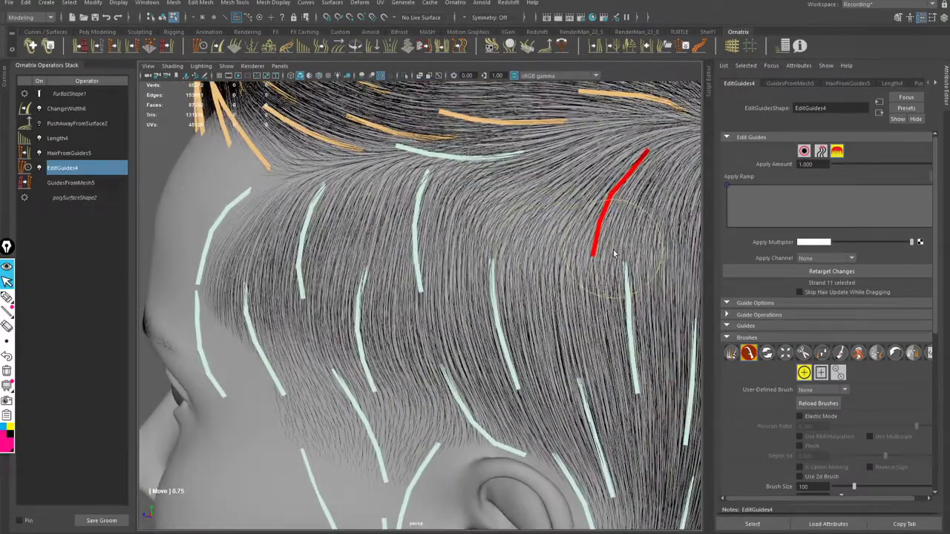
pyautogui.keyDown('alt'); pyautogui.moveTo(607, 256); pyautogui.dragTo(547, 202); pyautogui.keyUp('alt')
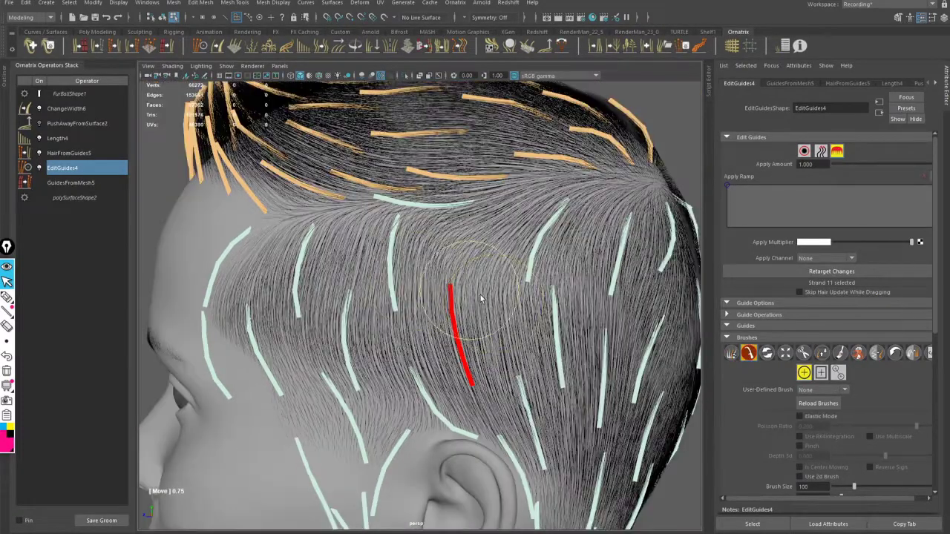
pyautogui.moveTo(475, 301)
pyautogui.mouseDown()
pyautogui.moveTo(483, 314)
pyautogui.moveTo(470, 318)
pyautogui.moveTo(465, 295)
pyautogui.mouseUp()
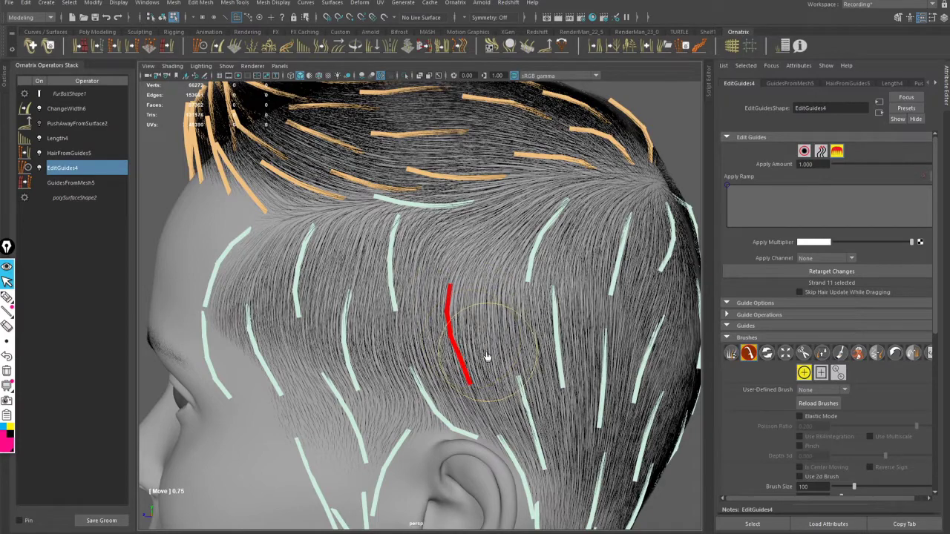
pyautogui.scroll(3, 418, 282)
# - Pick the upper side guide just below the parting and curve its tip forward toward the temple with the Move brush
pyautogui.press('q')
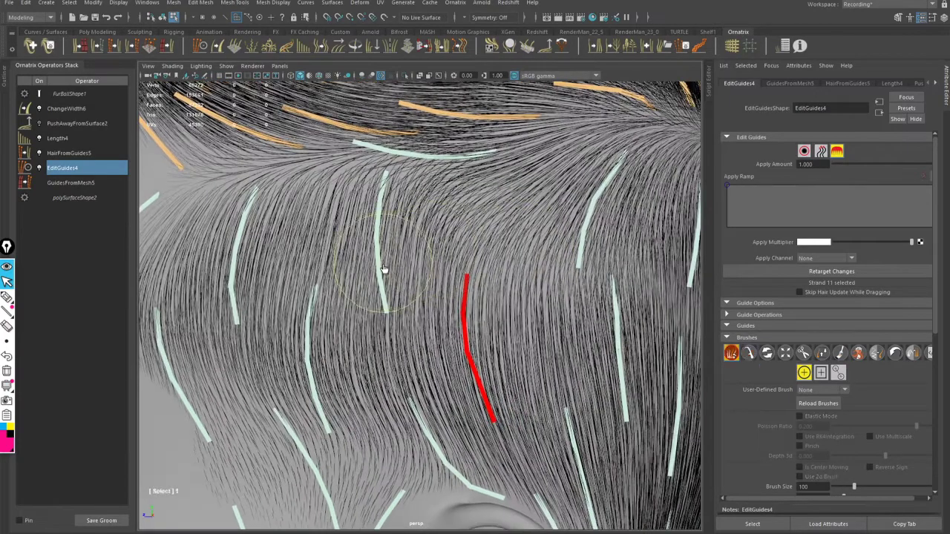
pyautogui.press('w')
pyautogui.moveTo(403, 204); pyautogui.dragTo(387, 208)
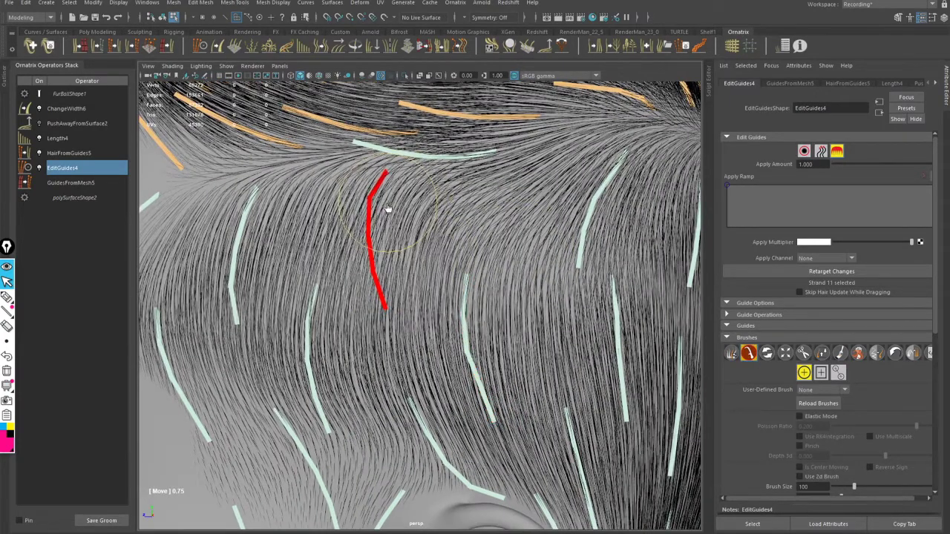
pyautogui.moveTo(385, 247)
pyautogui.mouseDown()
pyautogui.moveTo(369, 253)
pyautogui.moveTo(372, 273)
pyautogui.mouseUp()
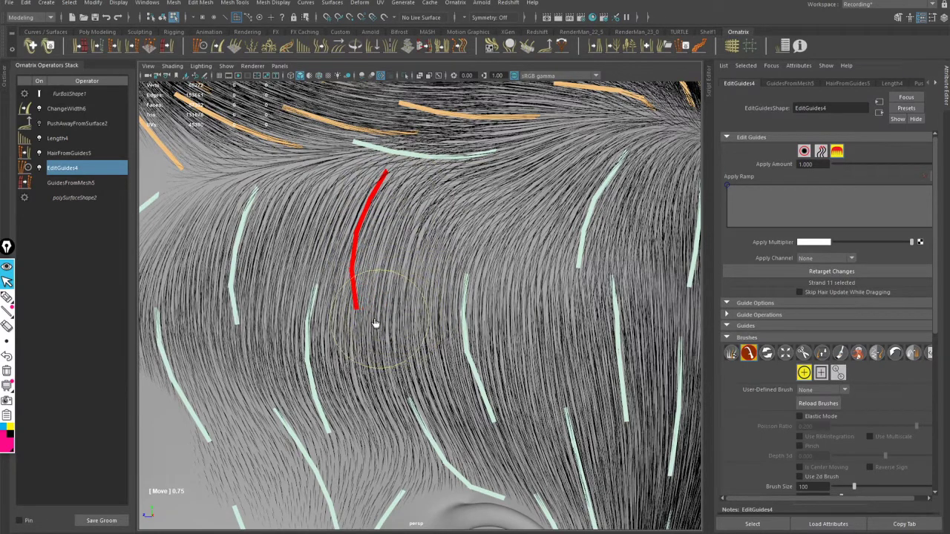
# - Leave guide editing, clear the selection and examine the hair flow on both sides of the head
pyautogui.scroll(-5, 374, 300)
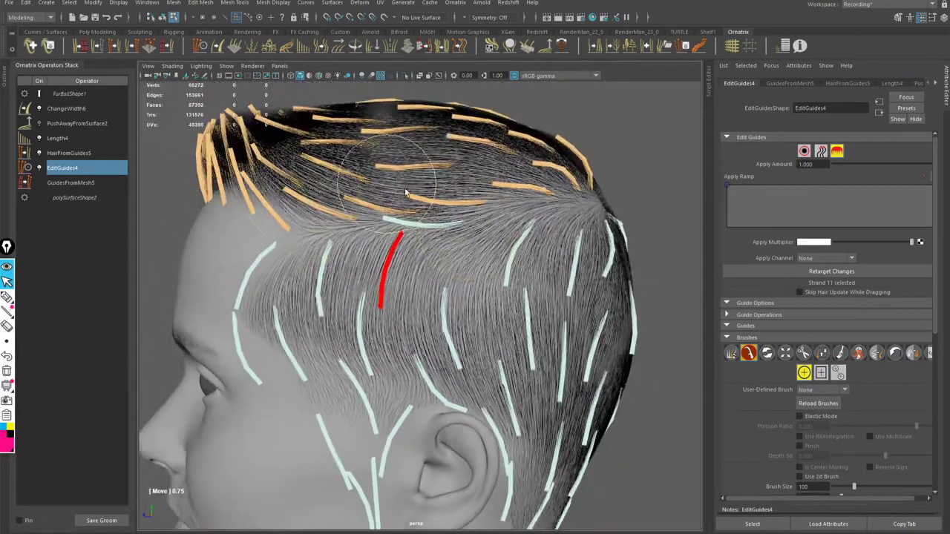
pyautogui.keyDown('alt'); pyautogui.moveTo(374, 300); pyautogui.dragTo(387, 236); pyautogui.keyUp('alt')
pyautogui.scroll(5, 497, 249)
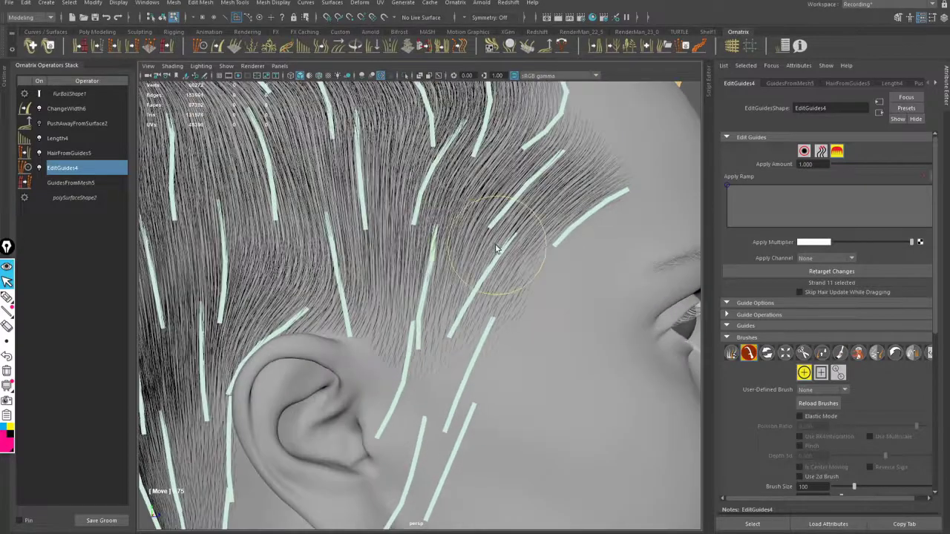
pyautogui.scroll(-5, 485, 248)
pyautogui.keyDown('alt'); pyautogui.moveTo(484, 248); pyautogui.dragTo(664, 239); pyautogui.keyUp('alt')
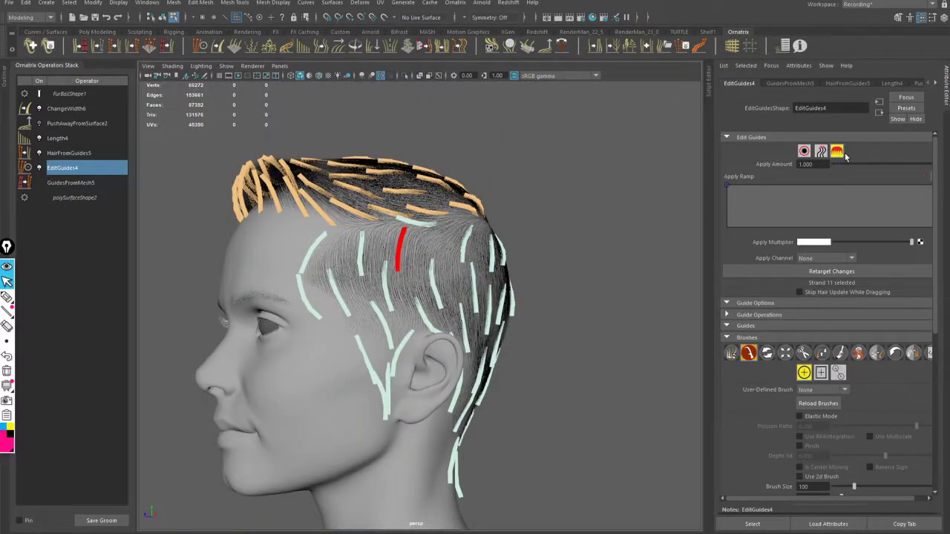
pyautogui.click(837, 152)
pyautogui.click(601, 244)
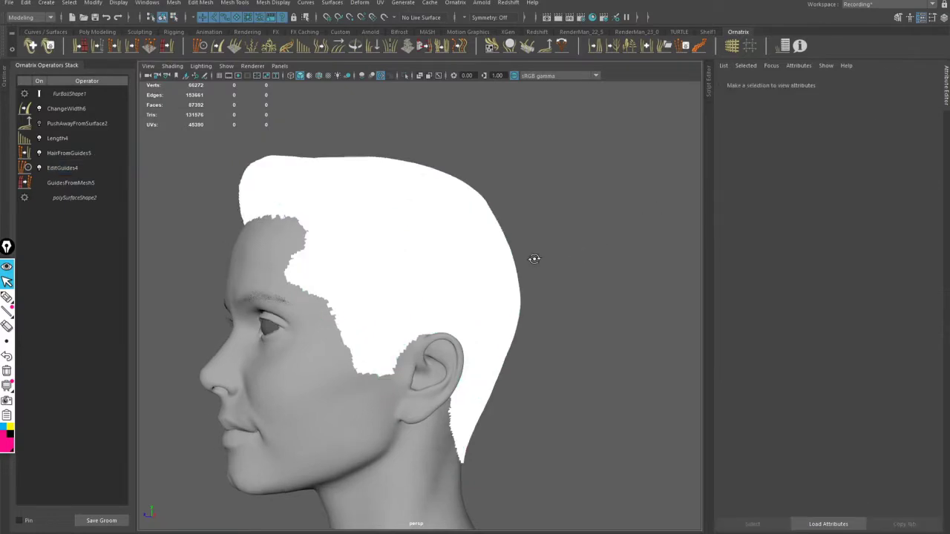
pyautogui.scroll(5, 450, 256)
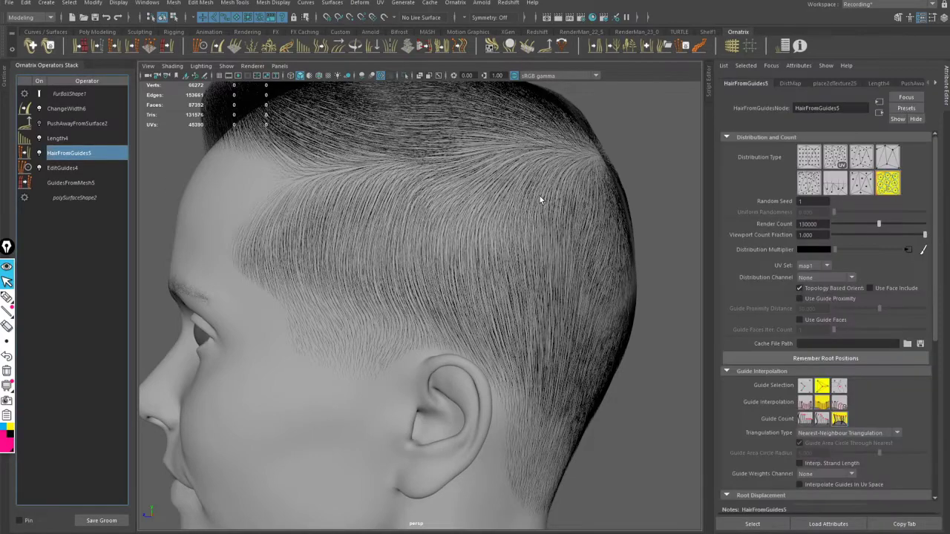
pyautogui.keyDown('alt'); pyautogui.moveTo(296, 151); pyautogui.dragTo(352, 182, button='middle'); pyautogui.keyUp('alt')
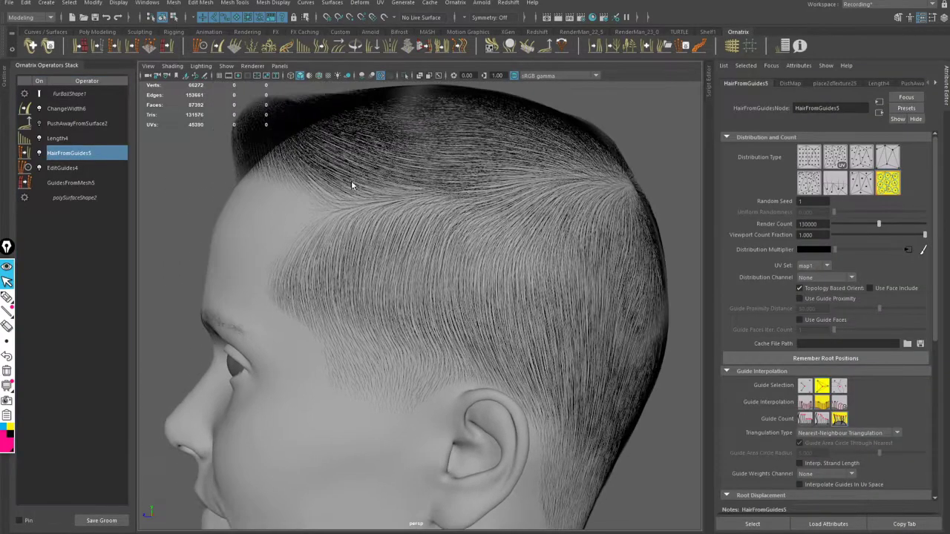
pyautogui.scroll(5, 351, 183)
pyautogui.keyDown('alt'); pyautogui.moveTo(520, 200); pyautogui.dragTo(426, 197, button='right'); pyautogui.keyUp('alt')
pyautogui.keyDown('alt'); pyautogui.moveTo(426, 197); pyautogui.dragTo(451, 191); pyautogui.keyUp('alt')
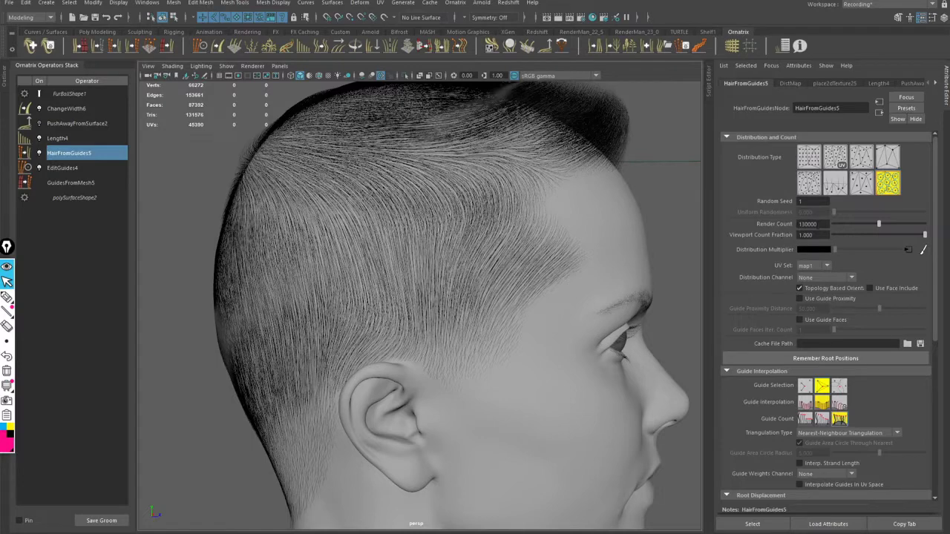
pyautogui.click(813, 234)
pyautogui.press('Return')
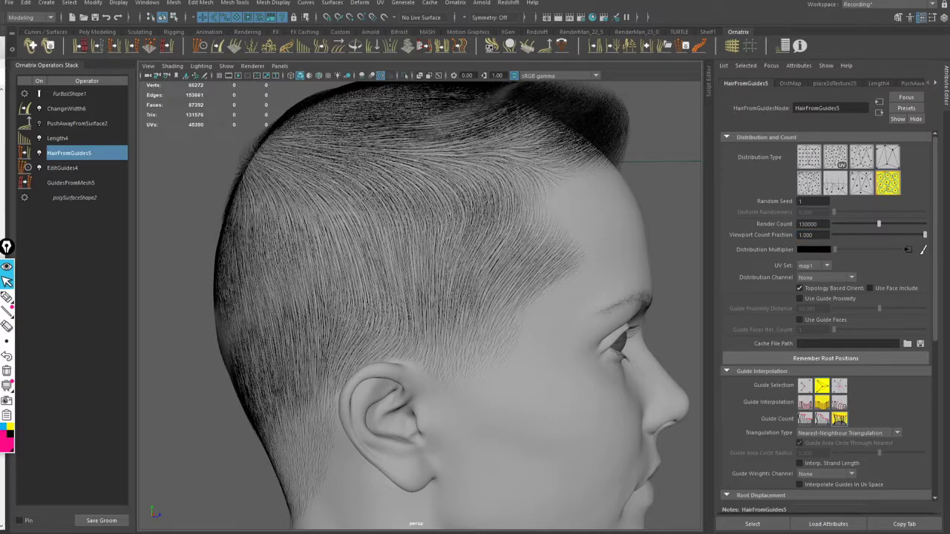
pyautogui.hotkey('alt', 'Tab')
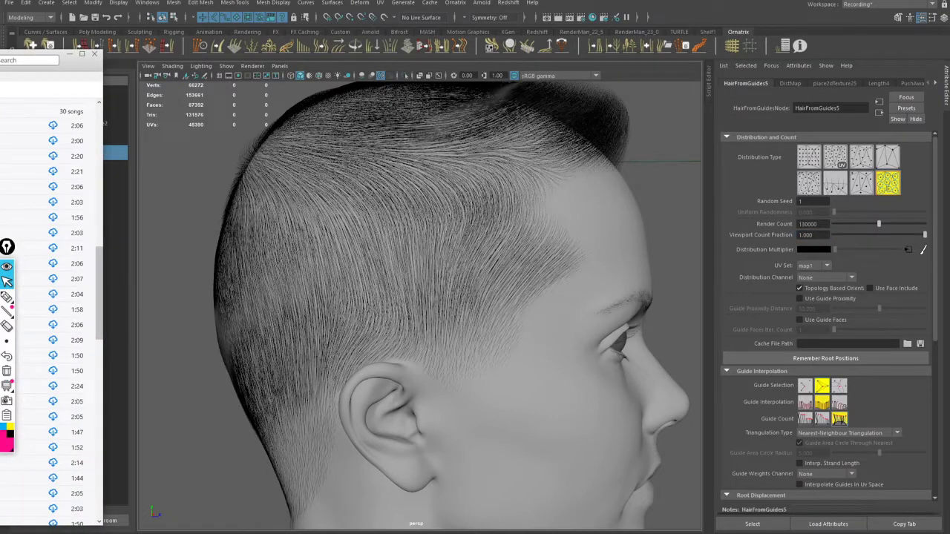
pyautogui.hotkey('alt', 'Tab')
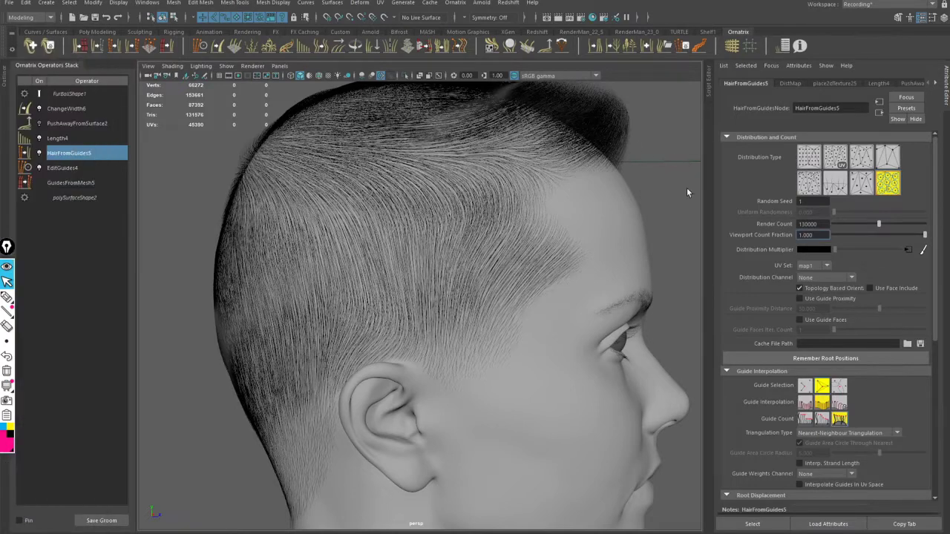
pyautogui.keyDown('alt'); pyautogui.moveTo(591, 211); pyautogui.dragTo(699, 219); pyautogui.keyUp('alt')
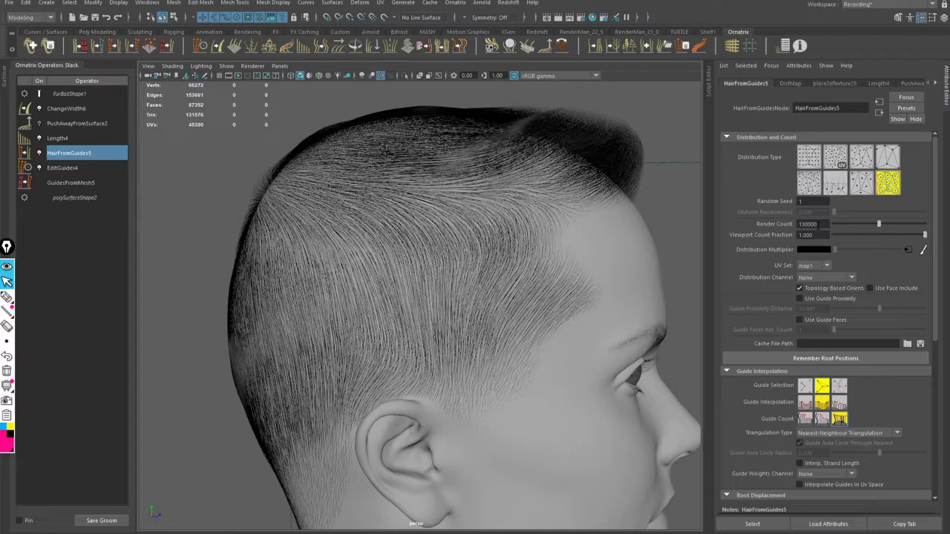
pyautogui.moveTo(808, 224); pyautogui.dragTo(800, 224)
pyautogui.click(816, 226)
pyautogui.moveTo(808, 225); pyautogui.dragTo(794, 224)
pyautogui.scroll(2, 519, 208)
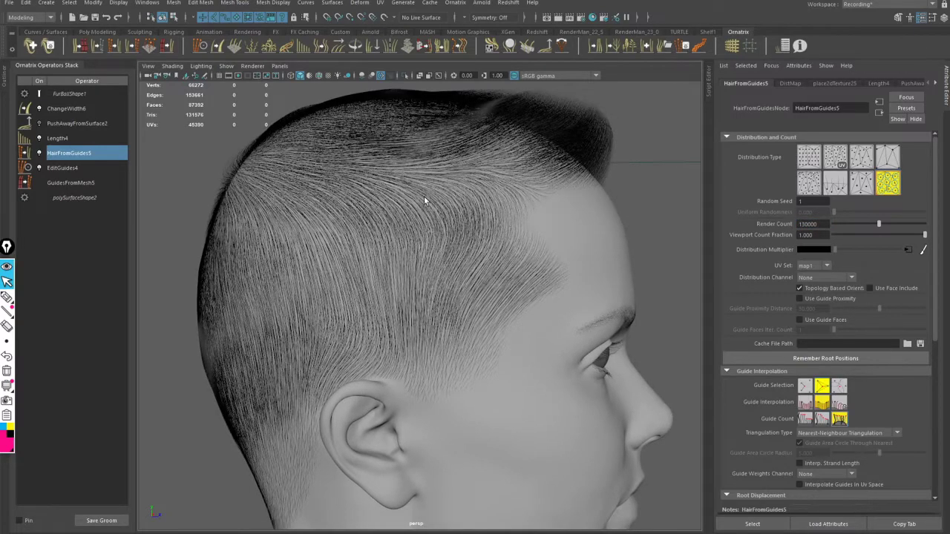
# - Add an Edit Guides operator above ChangeWidth6, and set the Render Count of HairFromGuides5 to 200000
pyautogui.click(77, 110)
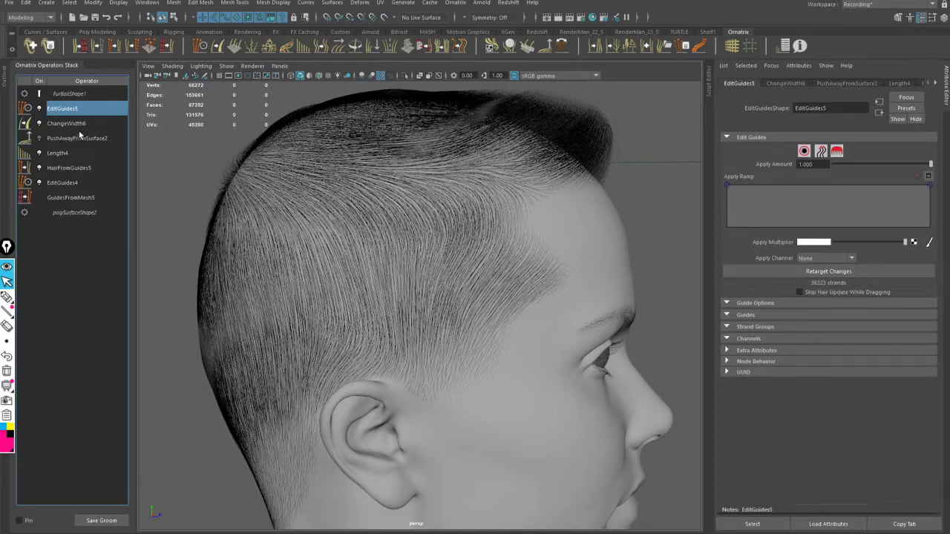
pyautogui.click(71, 167)
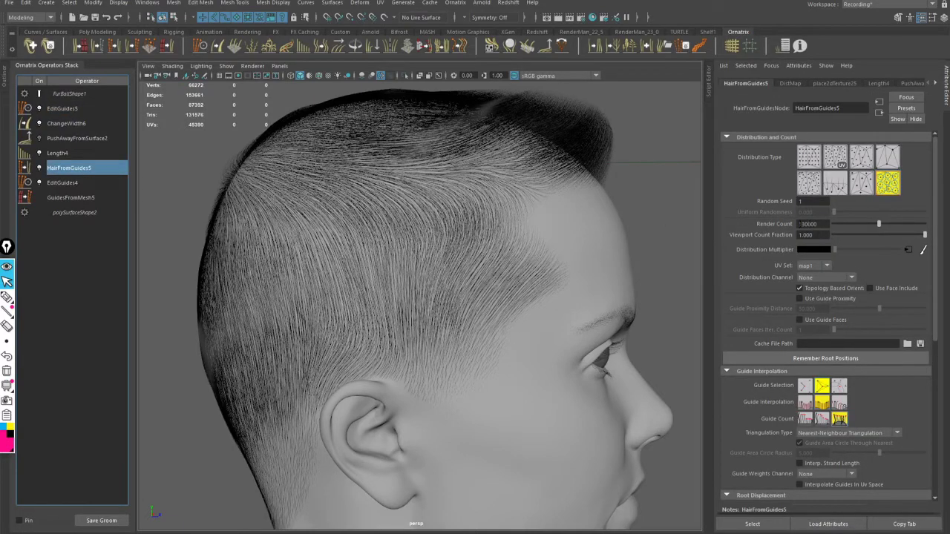
pyautogui.doubleClick(806, 224)
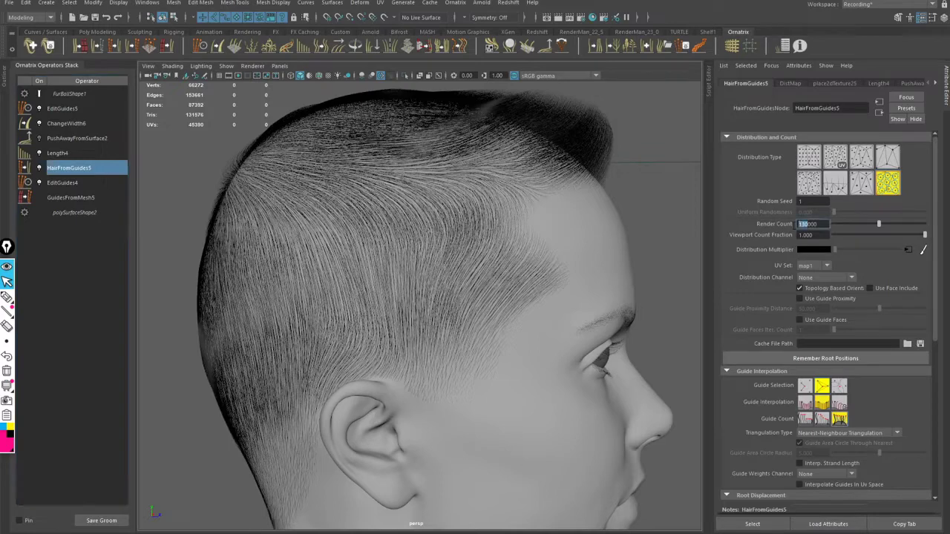
pyautogui.write('200')
pyautogui.press('Return')
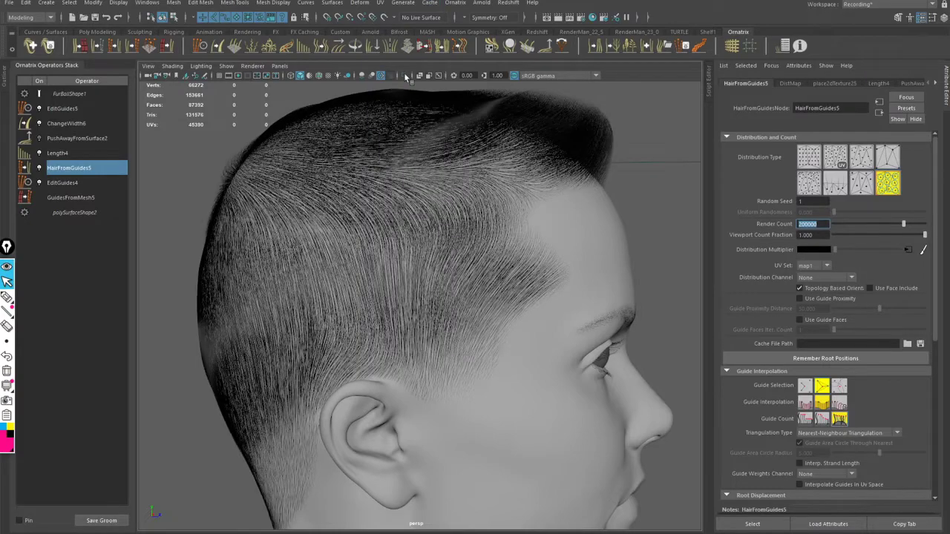
# - Examine the denser hair from the side, around the ear and at the front hairline
pyautogui.keyDown('alt'); pyautogui.moveTo(316, 187); pyautogui.dragTo(475, 233); pyautogui.keyUp('alt')
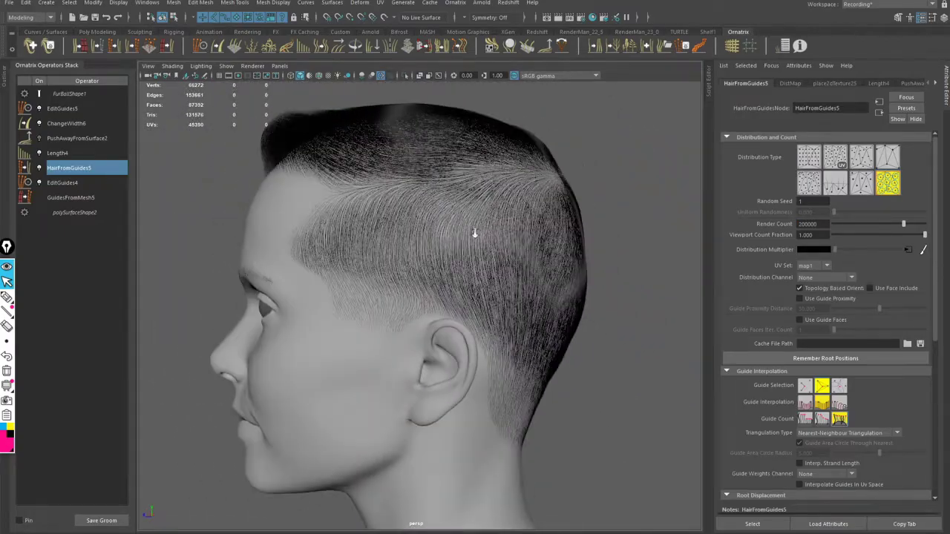
pyautogui.scroll(5, 483, 242)
pyautogui.scroll(-5, 494, 251)
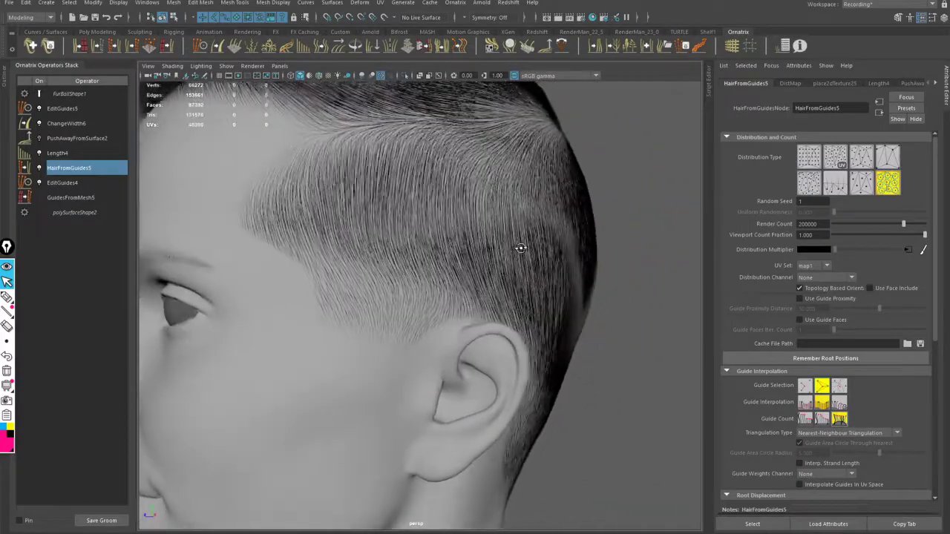
pyautogui.keyDown('alt'); pyautogui.moveTo(409, 231); pyautogui.dragTo(289, 215); pyautogui.keyUp('alt')
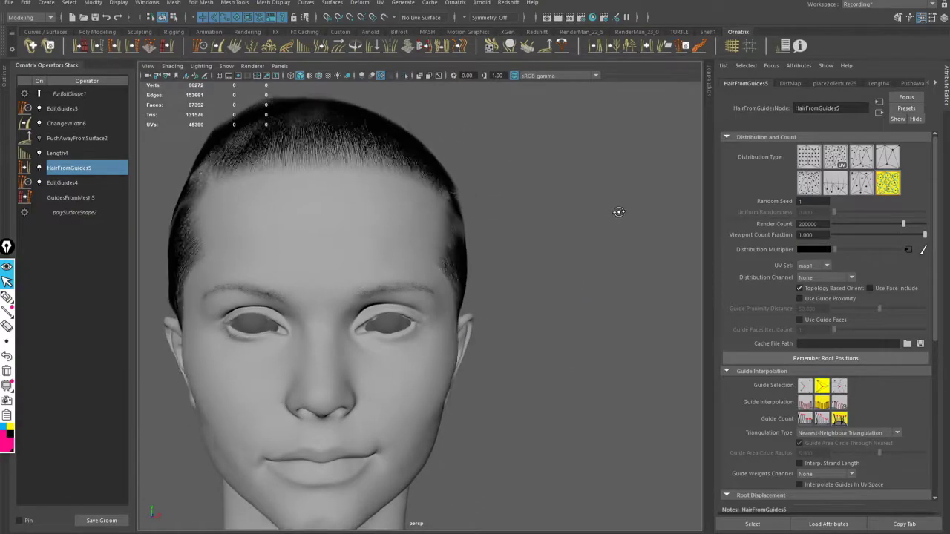
pyautogui.scroll(5, 486, 222)
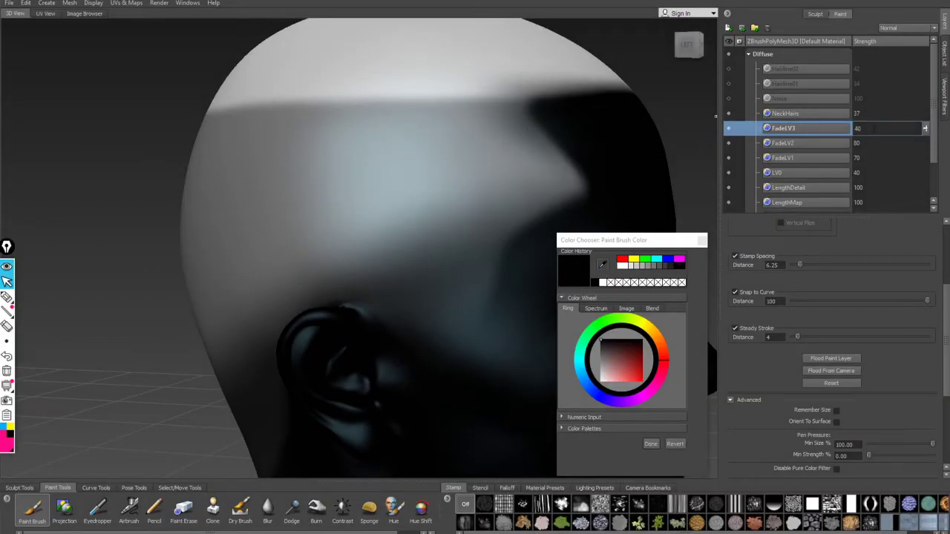
# - Switch to Mudbox and set the strength of the FadeLV3 paint layer to 60
pyautogui.doubleClick(871, 129)
pyautogui.write('60')
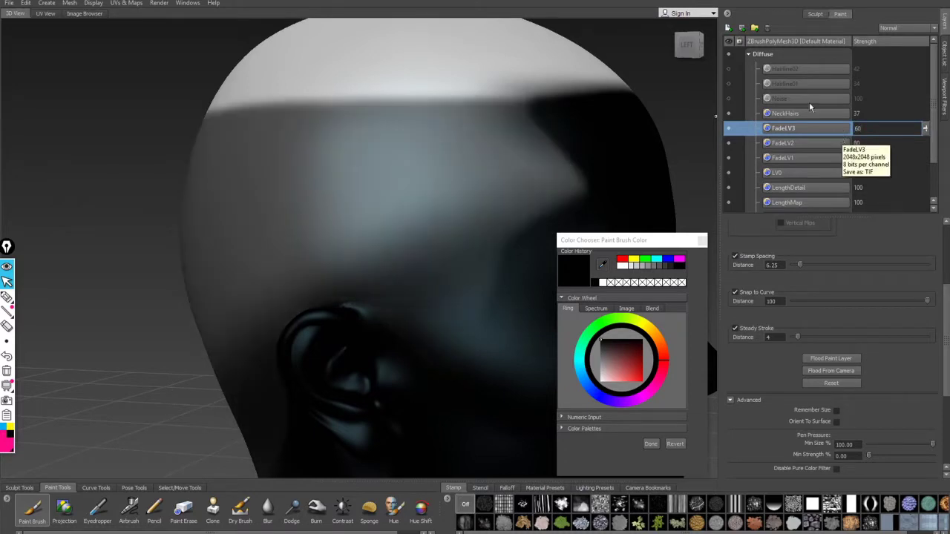
# - Export all Diffuse paint layers merged as FadeMap.png in the sourceimages folder, replacing the existing file
pyautogui.rightClick(794, 55)
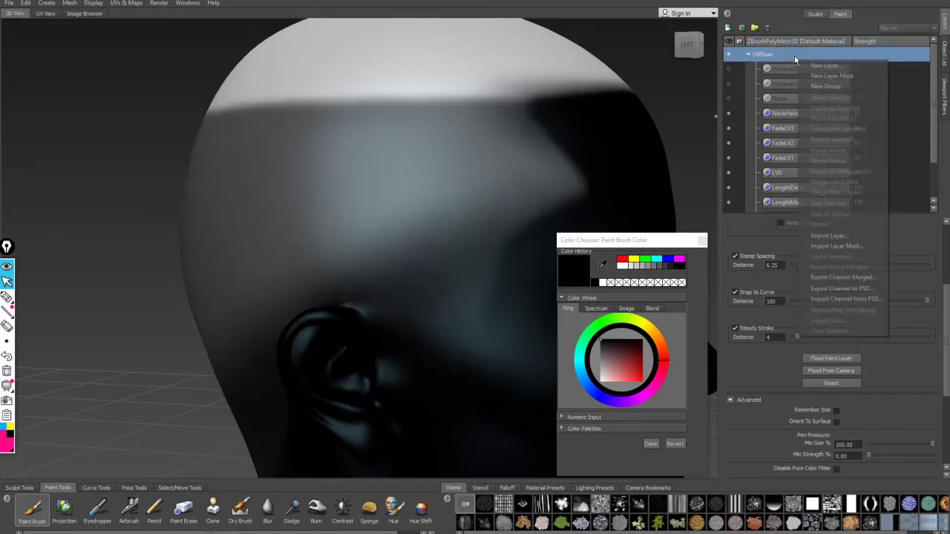
pyautogui.click(836, 272)
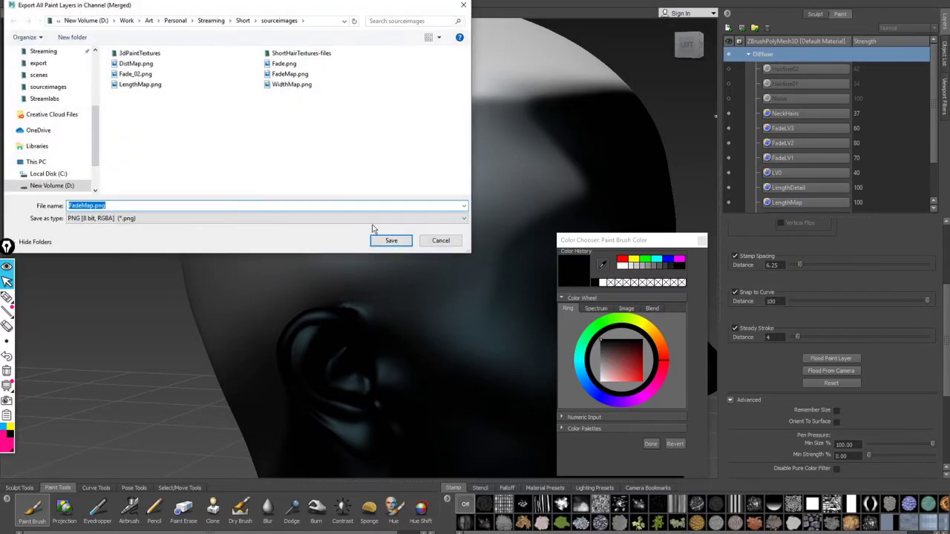
pyautogui.click(391, 241)
pyautogui.click(546, 333)
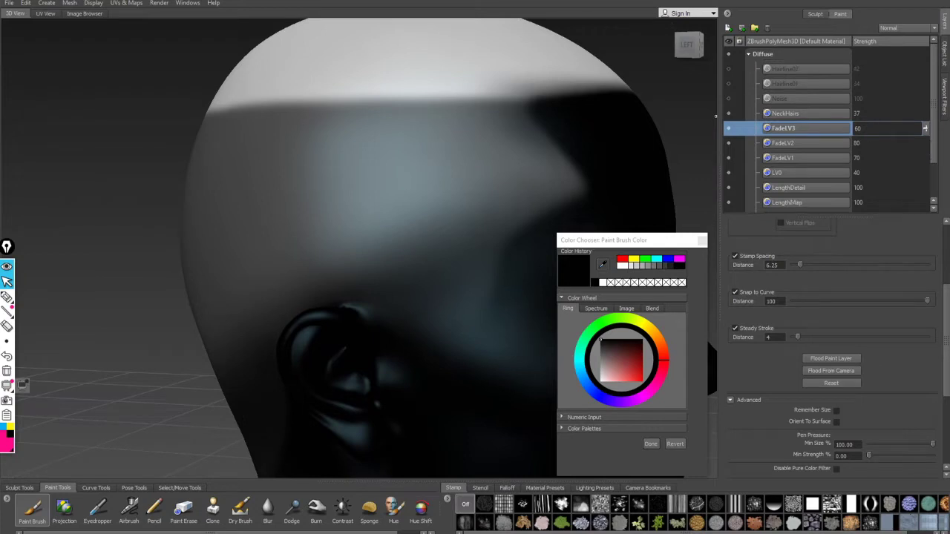
# - Switch to Maya and reload the FadeMap texture connected to Length4's Value Multiplier
pyautogui.hotkey('alt', 'Tab')
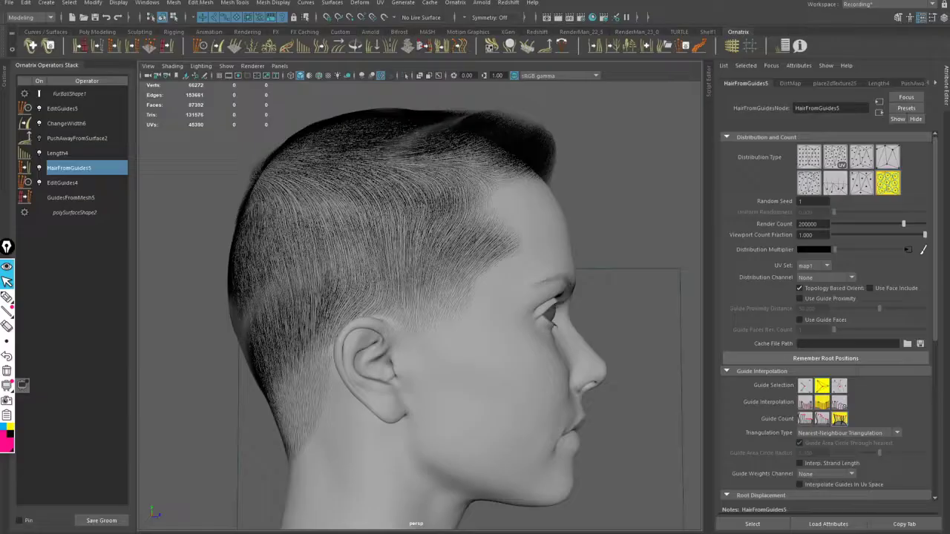
pyautogui.click(58, 154)
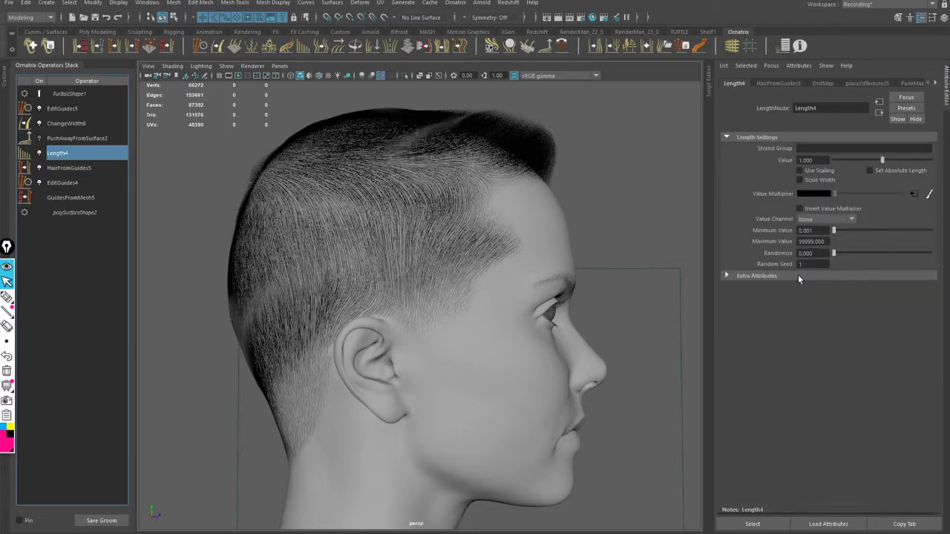
pyautogui.click(914, 194)
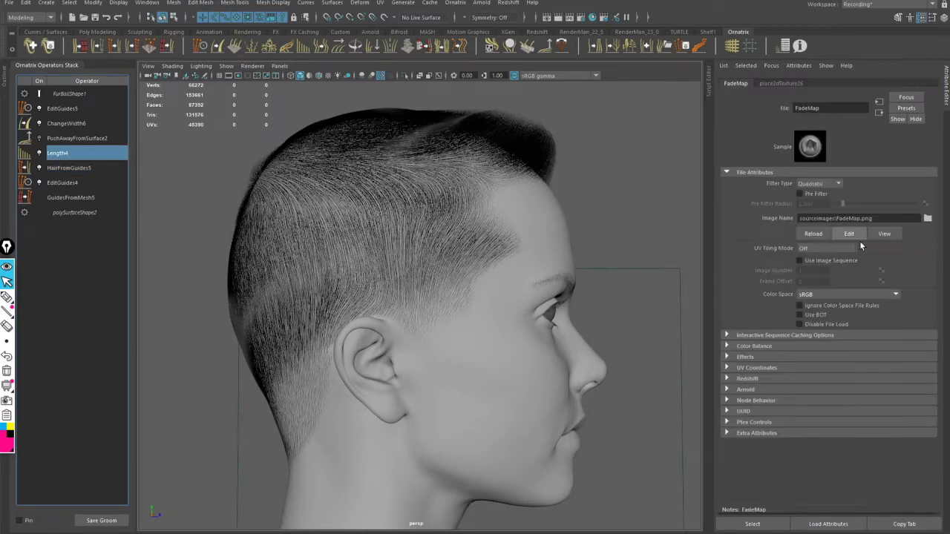
pyautogui.click(811, 235)
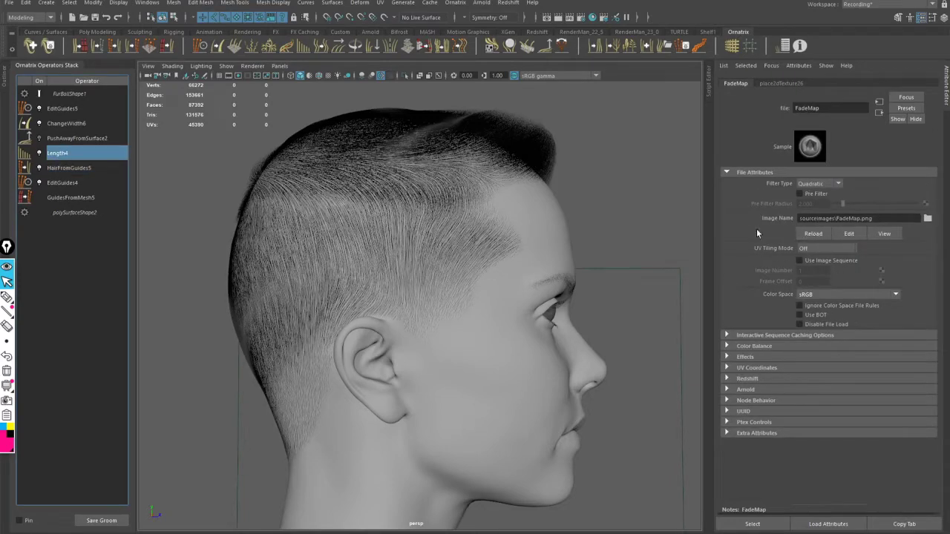
pyautogui.keyDown('alt'); pyautogui.moveTo(318, 290); pyautogui.dragTo(381, 224); pyautogui.keyUp('alt')
pyautogui.keyDown('alt'); pyautogui.moveTo(382, 225); pyautogui.dragTo(478, 220, button='right'); pyautogui.keyUp('alt')
pyautogui.keyDown('alt'); pyautogui.moveTo(477, 221); pyautogui.dragTo(429, 228); pyautogui.keyUp('alt')
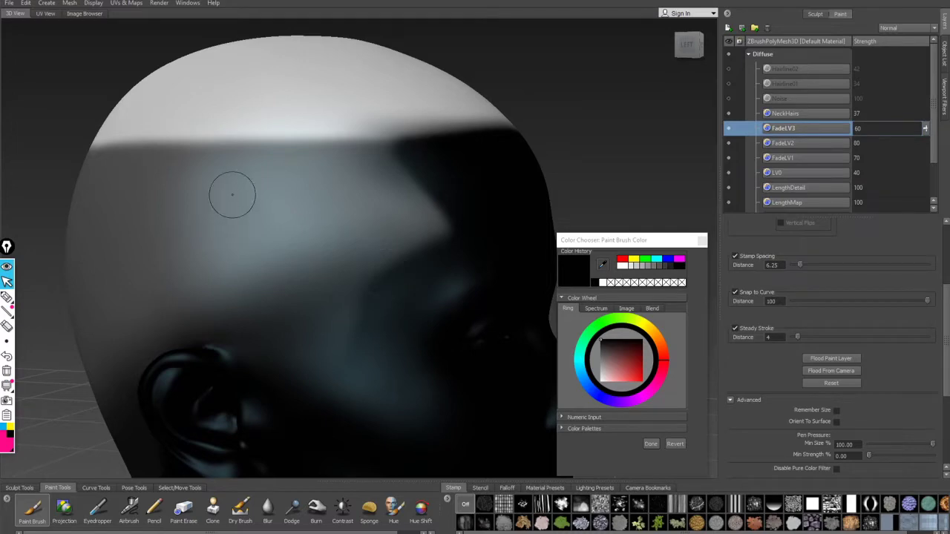
# - Place the Mudbox window and its color chooser low enough to keep Maya's hair view visible above, undoing the stray paint stroke
pyautogui.moveTo(233, 178)
pyautogui.keyDown('alt'); pyautogui.mouseDown()
pyautogui.moveTo(411, 185)
pyautogui.moveTo(460, 170)
pyautogui.moveTo(445, 156)
pyautogui.mouseUp(); pyautogui.keyUp('alt')
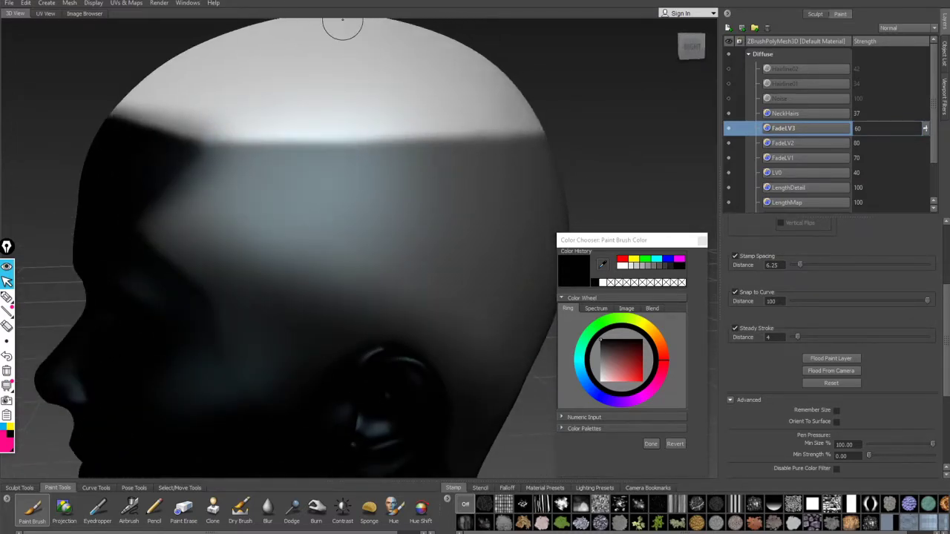
pyautogui.moveTo(344, 2); pyautogui.dragTo(259, 174)
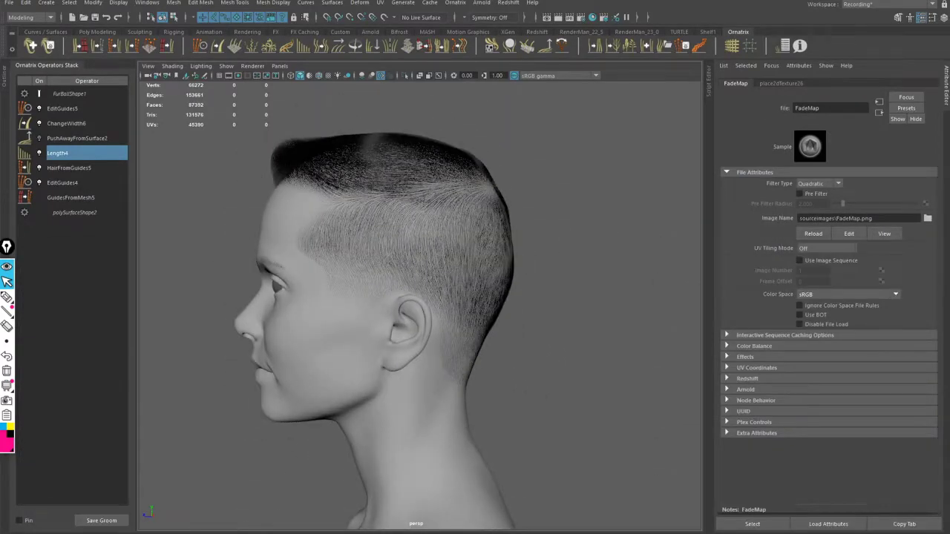
pyautogui.hotkey('alt', 'Tab')
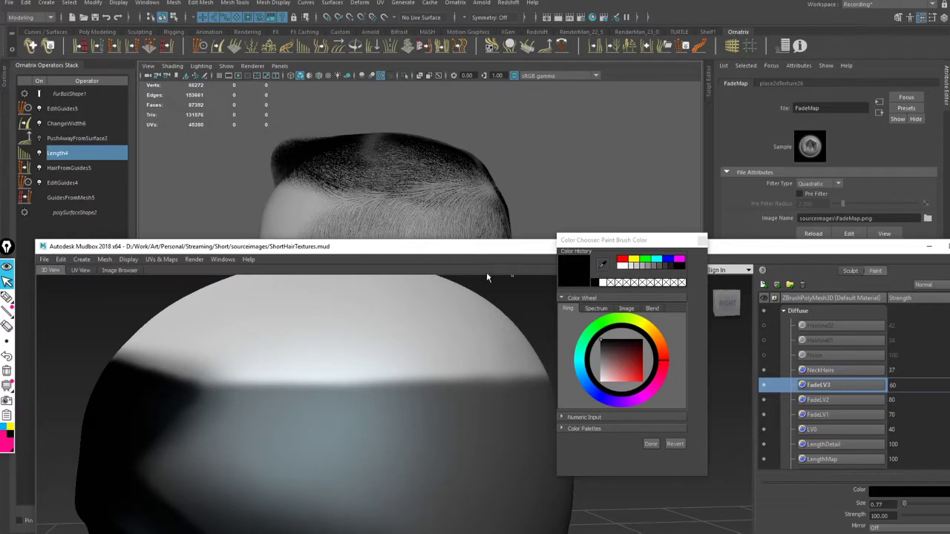
pyautogui.moveTo(453, 382); pyautogui.dragTo(265, 373)
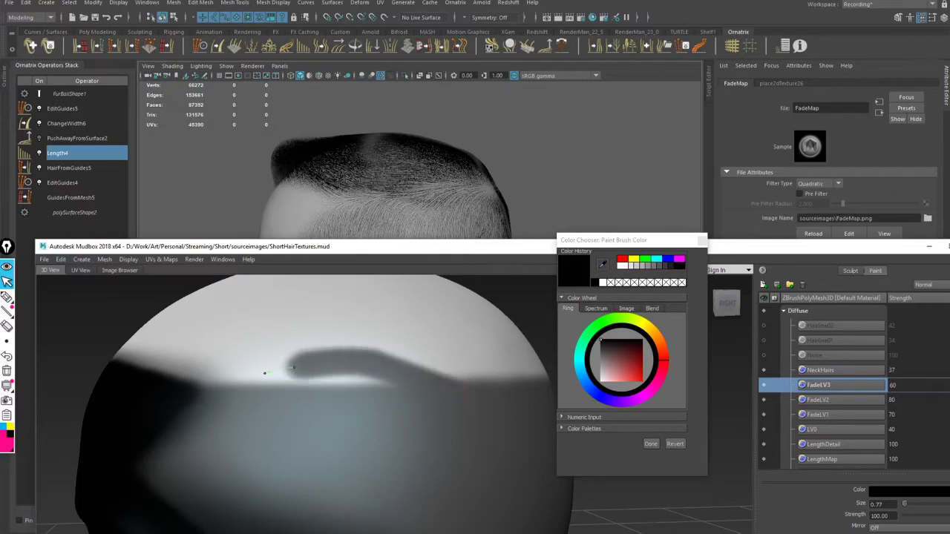
pyautogui.hotkey('ctrl', 'z')
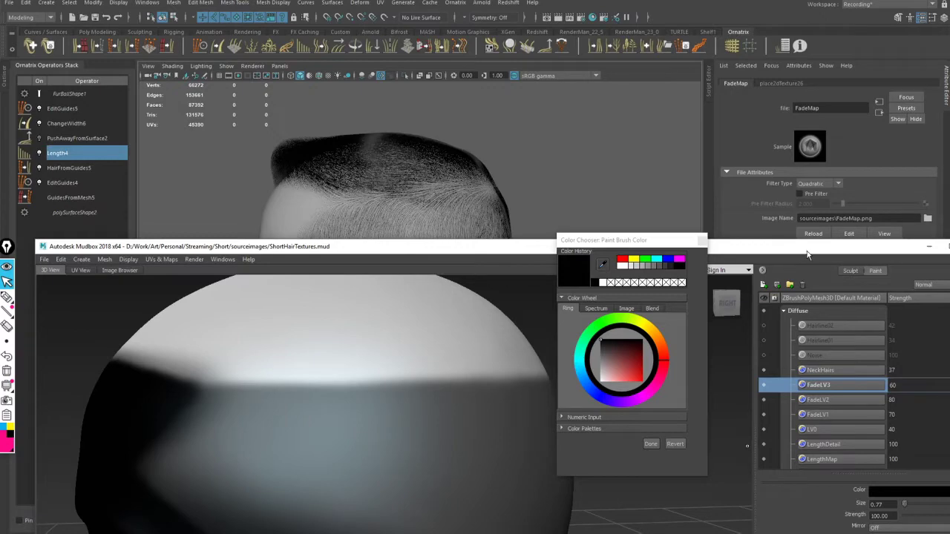
pyautogui.moveTo(794, 247); pyautogui.dragTo(805, 68)
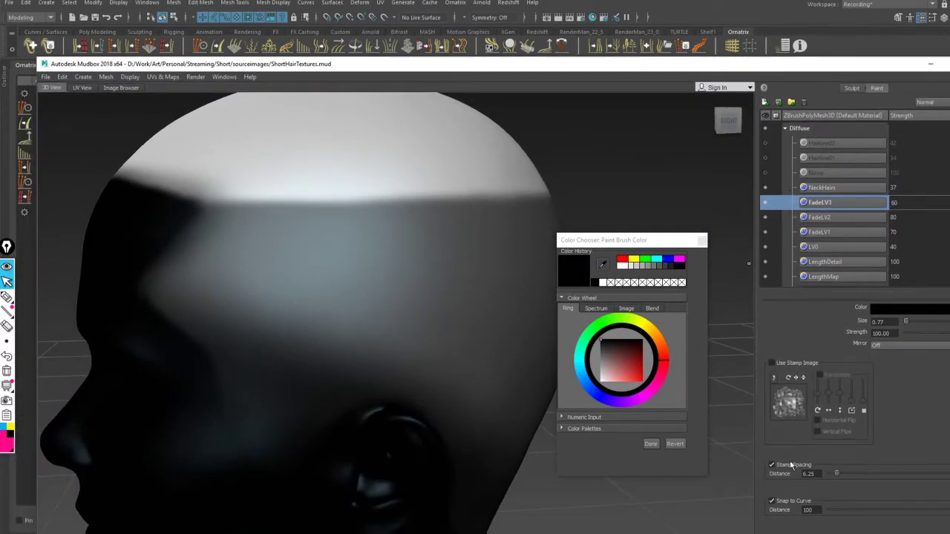
pyautogui.moveTo(666, 65); pyautogui.dragTo(631, 288)
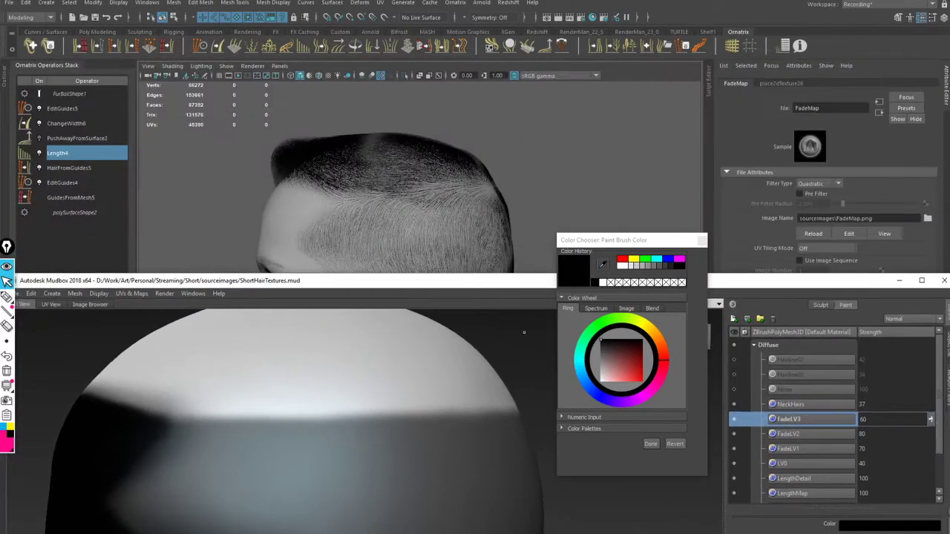
pyautogui.moveTo(645, 241)
pyautogui.mouseDown()
pyautogui.moveTo(704, 464)
pyautogui.moveTo(670, 480)
pyautogui.mouseUp()
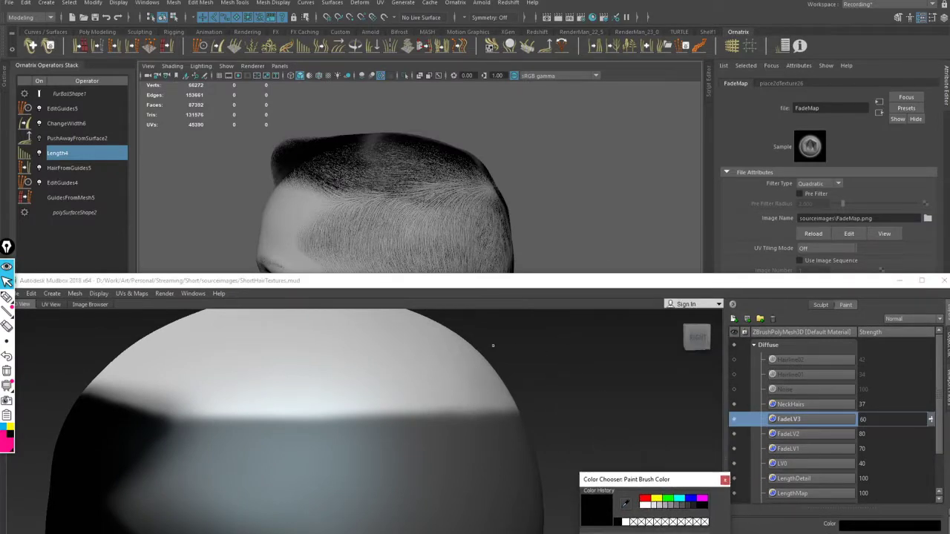
# - Paint along the upper border of the FadeLV3 layer on the right side of the head, towards the back
pyautogui.moveTo(381, 415)
pyautogui.keyDown('alt'); pyautogui.mouseDown()
pyautogui.moveTo(401, 419)
pyautogui.moveTo(304, 418)
pyautogui.mouseUp(); pyautogui.keyUp('alt')
pyautogui.moveTo(427, 401); pyautogui.dragTo(503, 393)
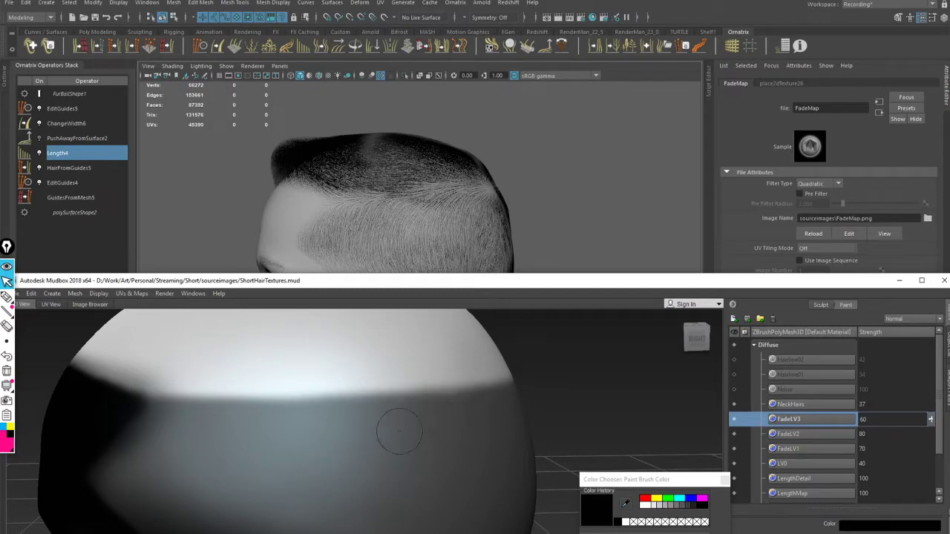
pyautogui.moveTo(381, 436); pyautogui.dragTo(400, 436)
pyautogui.moveTo(343, 430)
pyautogui.mouseDown()
pyautogui.moveTo(471, 417)
pyautogui.moveTo(417, 416)
pyautogui.mouseUp()
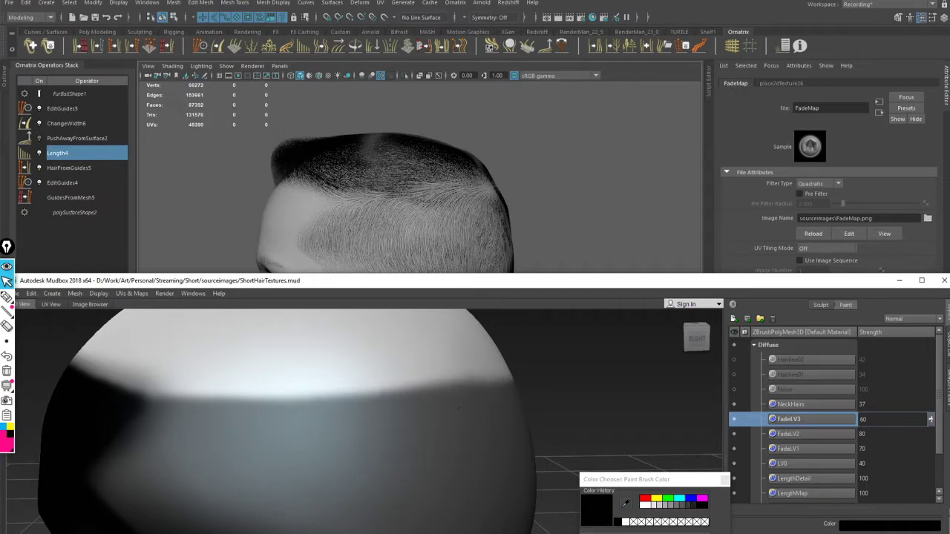
pyautogui.moveTo(332, 427); pyautogui.dragTo(422, 417)
pyautogui.moveTo(490, 417)
pyautogui.keyDown('alt'); pyautogui.mouseDown()
pyautogui.moveTo(462, 416)
pyautogui.moveTo(517, 415)
pyautogui.moveTo(442, 429)
pyautogui.mouseUp(); pyautogui.keyUp('alt')
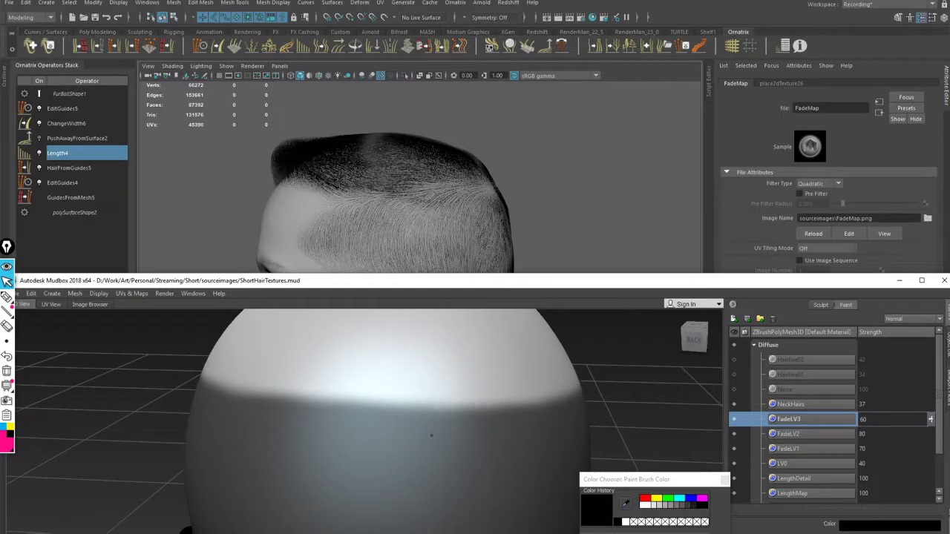
# - Turn Maya's hair view to the opposite side and paint along the FadeLV3 border on the left side of the head
pyautogui.keyDown('alt'); pyautogui.moveTo(561, 205); pyautogui.dragTo(301, 207); pyautogui.keyUp('alt')
pyautogui.hotkey('alt', 'Tab')
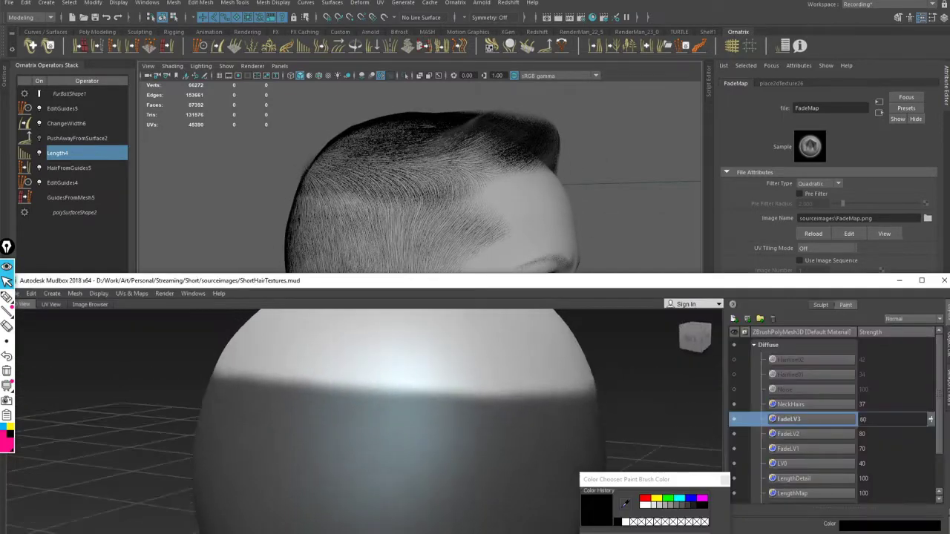
pyautogui.keyDown('alt'); pyautogui.moveTo(548, 461); pyautogui.dragTo(460, 468); pyautogui.keyUp('alt')
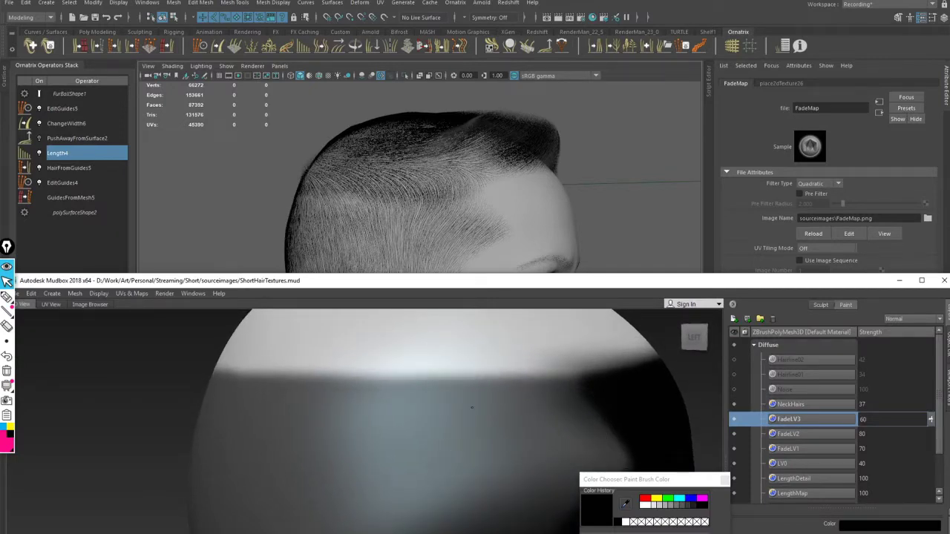
pyautogui.moveTo(472, 407); pyautogui.dragTo(363, 408)
pyautogui.keyDown('alt'); pyautogui.moveTo(306, 406); pyautogui.dragTo(344, 419); pyautogui.keyUp('alt')
pyautogui.moveTo(477, 454)
pyautogui.mouseDown()
pyautogui.moveTo(475, 425)
pyautogui.moveTo(245, 408)
pyautogui.mouseUp()
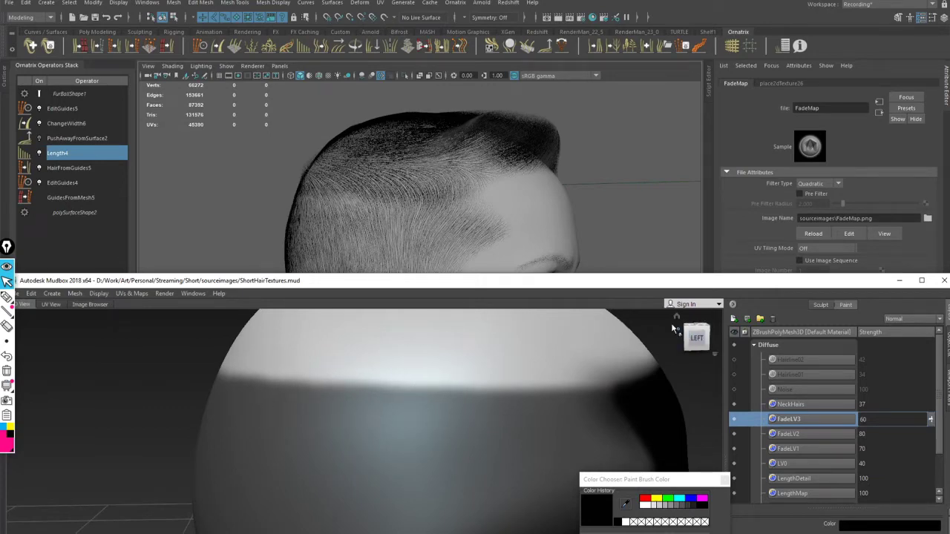
# - Try a stroke near the fade border on the left side of the head, undo it and change to the Blur brush
pyautogui.moveTo(617, 282); pyautogui.dragTo(615, 108)
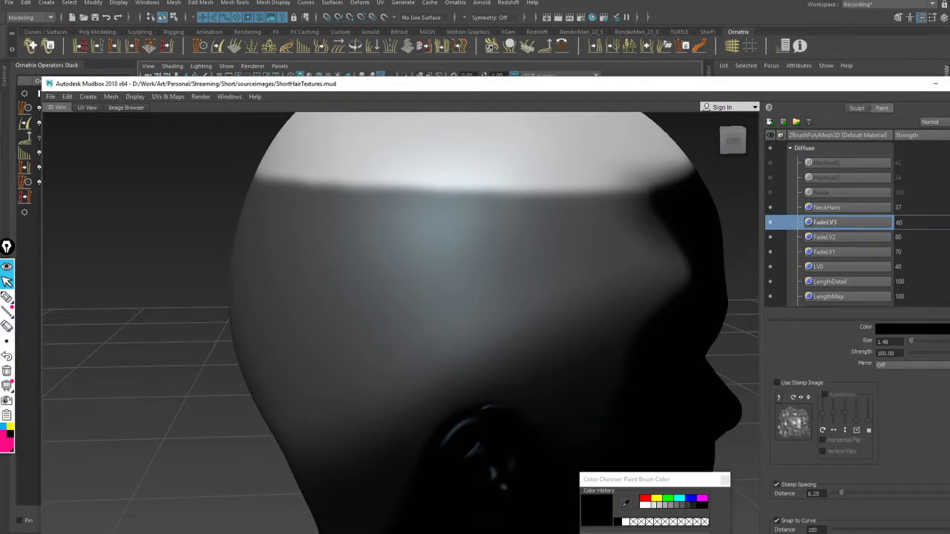
pyautogui.keyDown('alt'); pyautogui.moveTo(516, 239); pyautogui.dragTo(506, 346, button='middle'); pyautogui.keyUp('alt')
pyautogui.moveTo(500, 347)
pyautogui.mouseDown()
pyautogui.moveTo(545, 330)
pyautogui.moveTo(620, 330)
pyautogui.moveTo(445, 346)
pyautogui.mouseUp()
pyautogui.hotkey('ctrl', 'z')
pyautogui.moveTo(454, 382)
pyautogui.keyDown('alt'); pyautogui.mouseDown()
pyautogui.moveTo(542, 387)
pyautogui.moveTo(490, 386)
pyautogui.moveTo(553, 352)
pyautogui.moveTo(634, 357)
pyautogui.moveTo(497, 376)
pyautogui.moveTo(396, 374)
pyautogui.moveTo(353, 343)
pyautogui.moveTo(346, 356)
pyautogui.moveTo(323, 354)
pyautogui.mouseUp(); pyautogui.keyUp('alt')
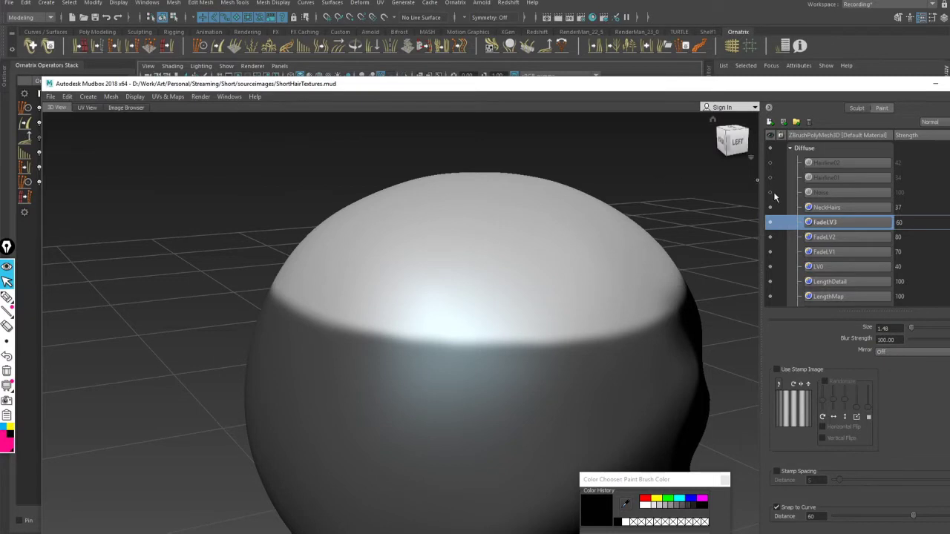
# - Export the revised Diffuse channel merged over the existing FadeMap.png
pyautogui.rightClick(836, 150)
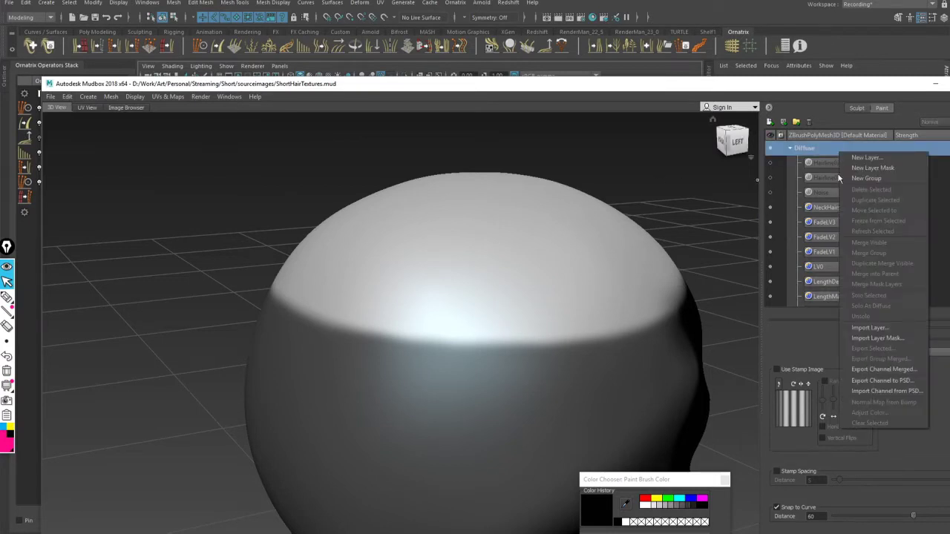
pyautogui.click(874, 365)
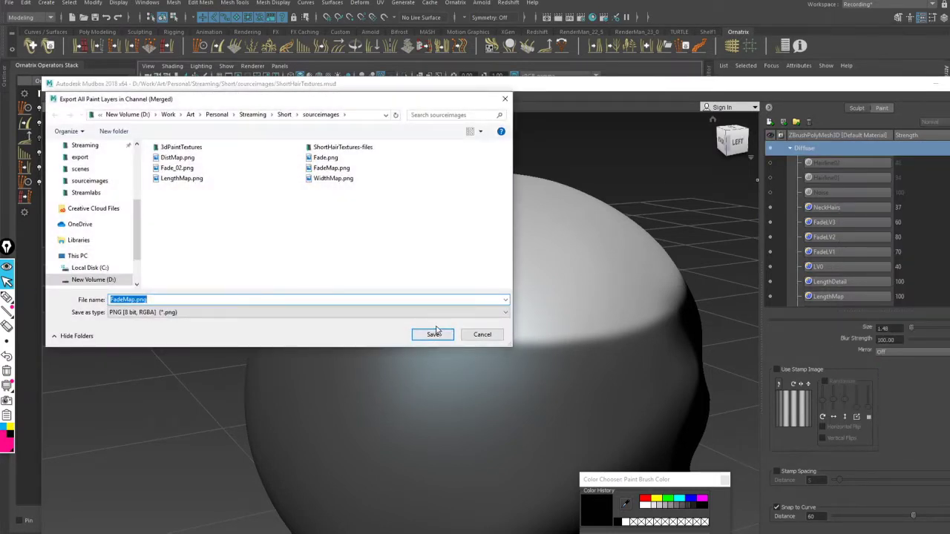
pyautogui.click(431, 335)
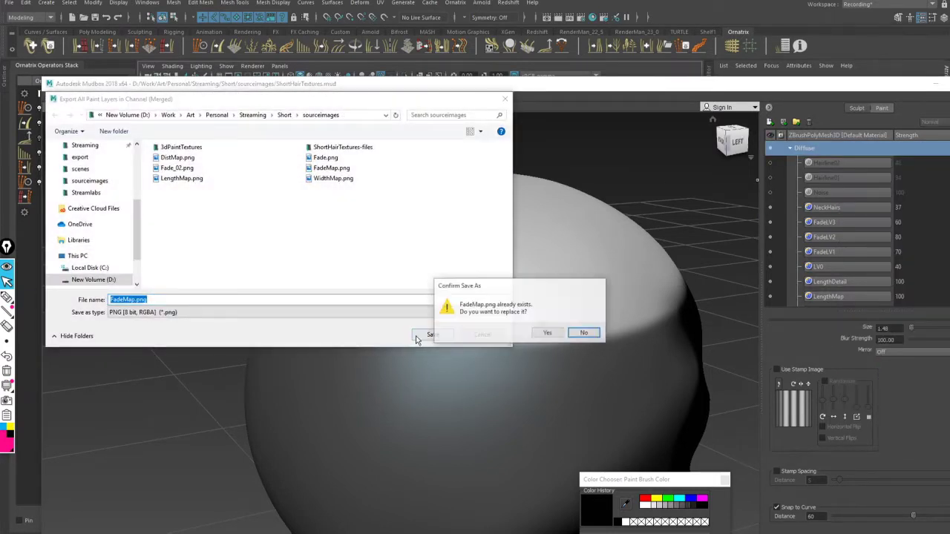
pyautogui.click(547, 334)
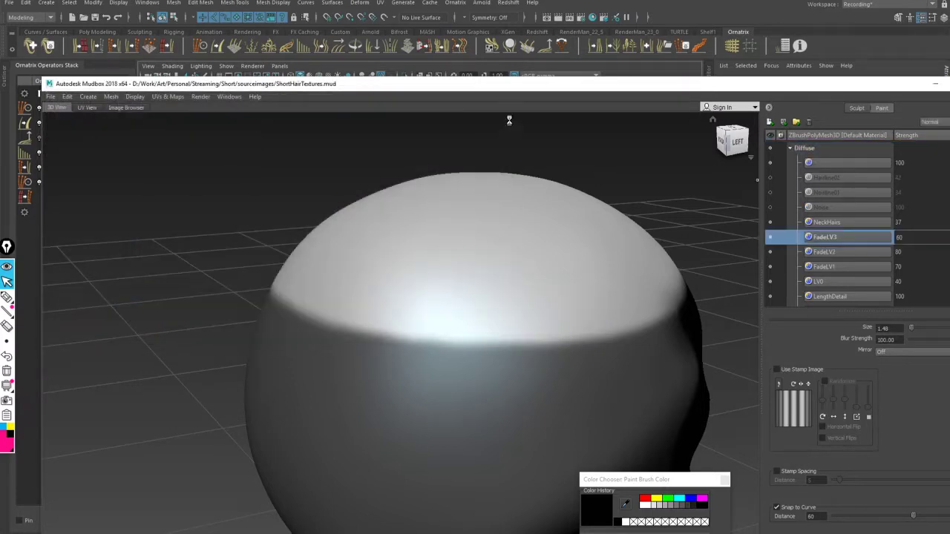
# - Switch back to Maya and reload the FadeMap image to update the hair length
pyautogui.moveTo(580, 89); pyautogui.dragTo(677, 89)
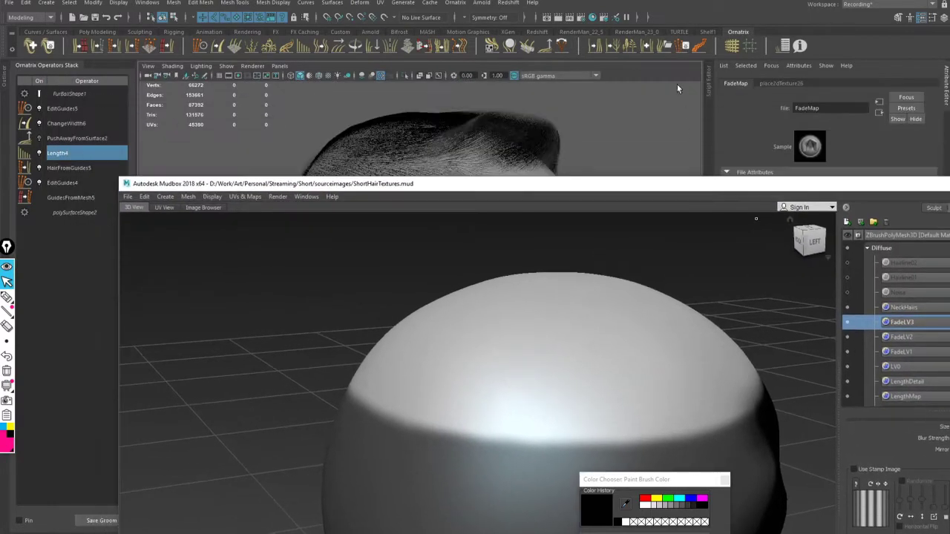
pyautogui.click(625, 4)
pyautogui.click(810, 237)
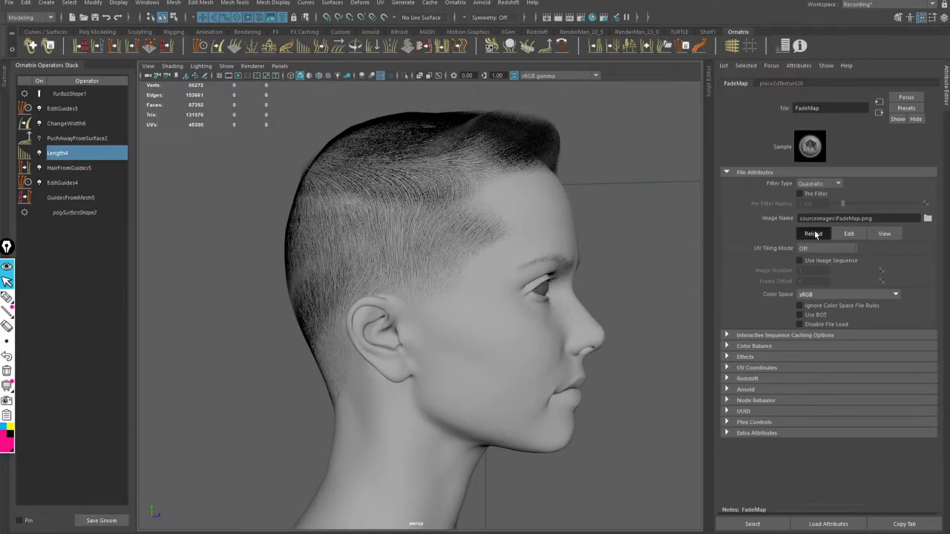
pyautogui.keyDown('alt'); pyautogui.moveTo(282, 297); pyautogui.dragTo(296, 271); pyautogui.keyUp('alt')
# - Compare the painted fade border in Mudbox with the updated hair on the side of the head in Maya
pyautogui.hotkey('alt', 'Tab')
pyautogui.keyDown('alt'); pyautogui.moveTo(505, 390); pyautogui.dragTo(429, 371); pyautogui.keyUp('alt')
pyautogui.moveTo(463, 189); pyautogui.dragTo(351, 286)
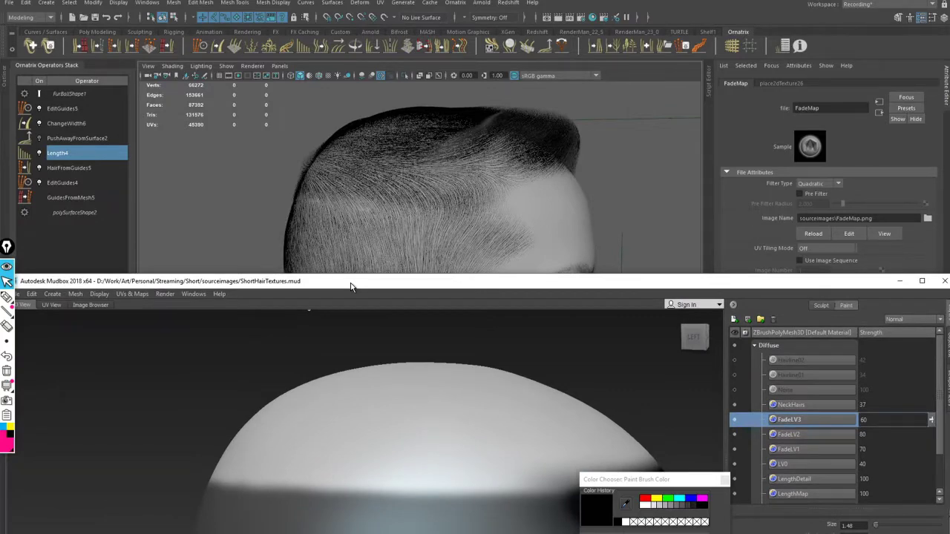
pyautogui.hotkey('alt', 'Tab')
pyautogui.keyDown('alt'); pyautogui.moveTo(367, 248); pyautogui.dragTo(626, 219); pyautogui.keyUp('alt')
pyautogui.scroll(5, 479, 264)
pyautogui.scroll(-3, 479, 264)
pyautogui.keyDown('alt'); pyautogui.moveTo(483, 250); pyautogui.dragTo(494, 274); pyautogui.keyUp('alt')
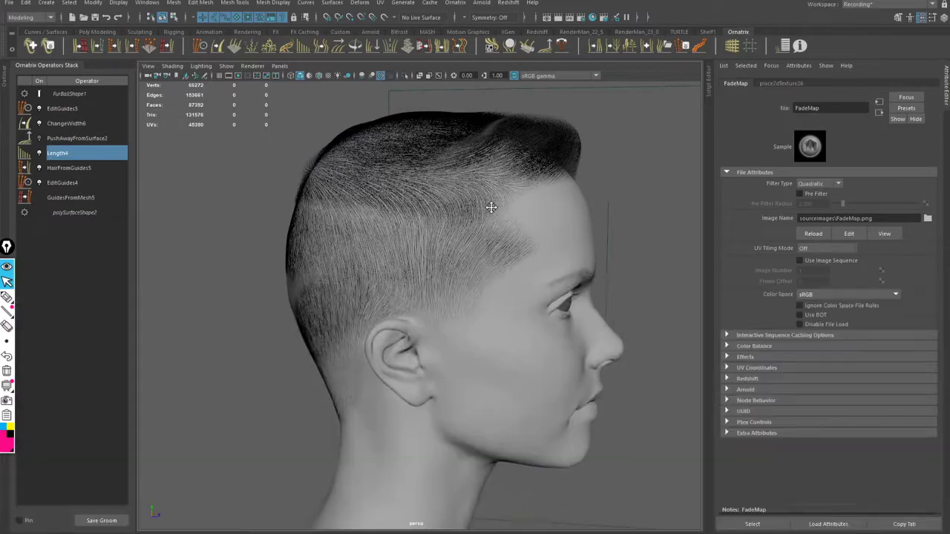
# - Examine the fade transition up close on the side, at the back of the head and behind the ear
pyautogui.keyDown('alt'); pyautogui.moveTo(491, 207); pyautogui.dragTo(635, 251); pyautogui.keyUp('alt')
pyautogui.keyDown('alt'); pyautogui.moveTo(442, 221); pyautogui.dragTo(477, 238, button='right'); pyautogui.keyUp('alt')
pyautogui.keyDown('alt'); pyautogui.moveTo(477, 238); pyautogui.dragTo(537, 267, button='middle'); pyautogui.keyUp('alt')
pyautogui.keyDown('alt'); pyautogui.moveTo(478, 279); pyautogui.dragTo(509, 282); pyautogui.keyUp('alt')
pyautogui.keyDown('alt'); pyautogui.moveTo(472, 261); pyautogui.dragTo(398, 267, button='right'); pyautogui.keyUp('alt')
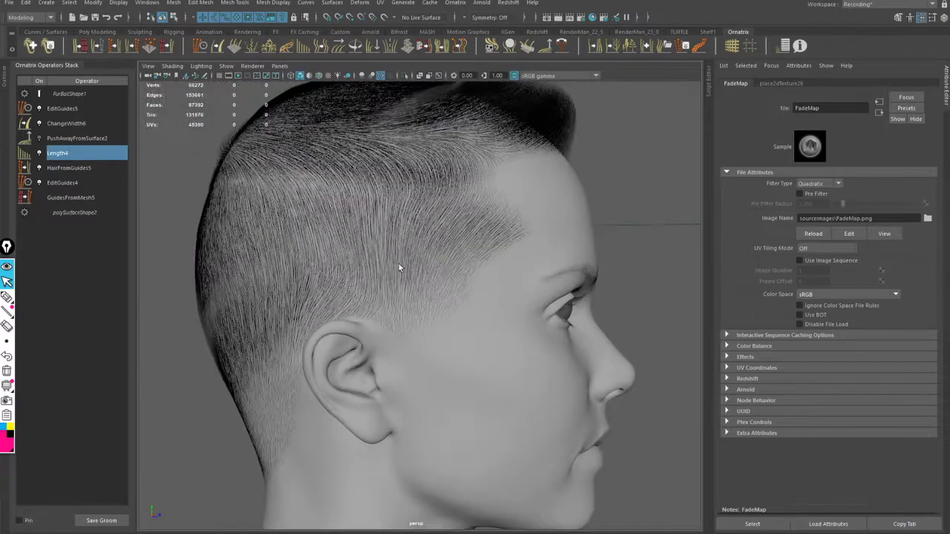
pyautogui.keyDown('alt'); pyautogui.moveTo(398, 267); pyautogui.dragTo(475, 266, button='middle'); pyautogui.keyUp('alt')
pyautogui.moveTo(475, 265)
pyautogui.keyDown('alt'); pyautogui.mouseDown()
pyautogui.moveTo(486, 263)
pyautogui.moveTo(477, 263)
pyautogui.mouseUp(); pyautogui.keyUp('alt')
pyautogui.keyDown('alt'); pyautogui.moveTo(477, 263); pyautogui.dragTo(409, 262, button='right'); pyautogui.keyUp('alt')
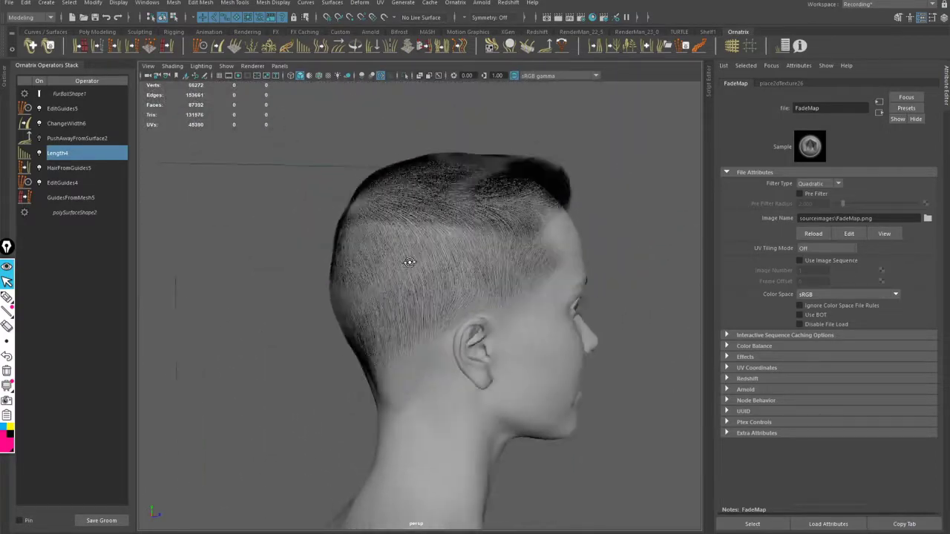
pyautogui.keyDown('alt'); pyautogui.moveTo(408, 263); pyautogui.dragTo(592, 261); pyautogui.keyUp('alt')
pyautogui.keyDown('alt'); pyautogui.moveTo(364, 293); pyautogui.dragTo(509, 343, button='right'); pyautogui.keyUp('alt')
pyautogui.keyDown('alt'); pyautogui.moveTo(509, 344); pyautogui.dragTo(434, 344); pyautogui.keyUp('alt')
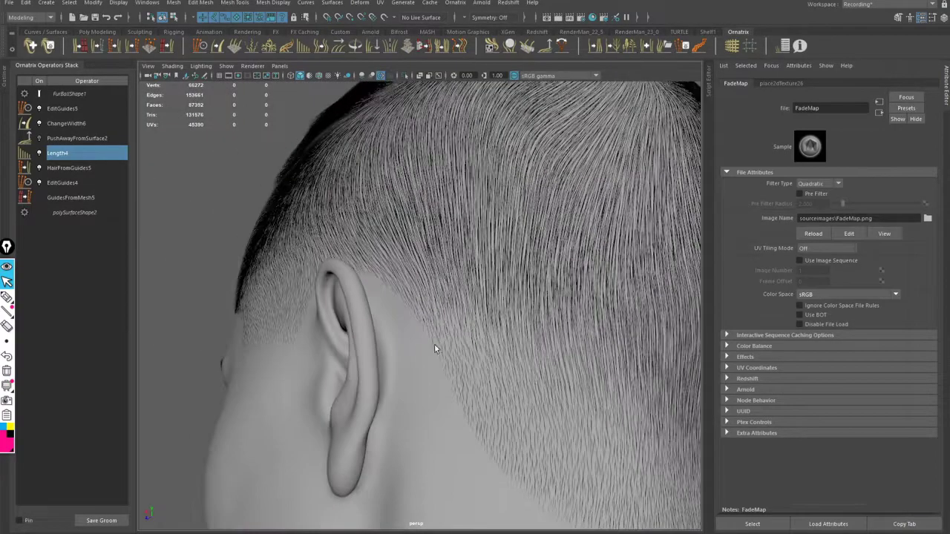
# - Inspect the fade around the ear and side of the head, and check the strand count in the EditGuides5 operator
pyautogui.keyDown('alt'); pyautogui.moveTo(434, 344); pyautogui.dragTo(359, 248, button='middle'); pyautogui.keyUp('alt')
pyautogui.keyDown('alt'); pyautogui.moveTo(394, 289); pyautogui.dragTo(438, 317); pyautogui.keyUp('alt')
pyautogui.keyDown('alt'); pyautogui.moveTo(438, 316); pyautogui.dragTo(535, 440, button='middle'); pyautogui.keyUp('alt')
pyautogui.keyDown('alt'); pyautogui.moveTo(475, 311); pyautogui.dragTo(384, 284, button='right'); pyautogui.keyUp('alt')
pyautogui.keyDown('alt'); pyautogui.moveTo(383, 284); pyautogui.dragTo(396, 262); pyautogui.keyUp('alt')
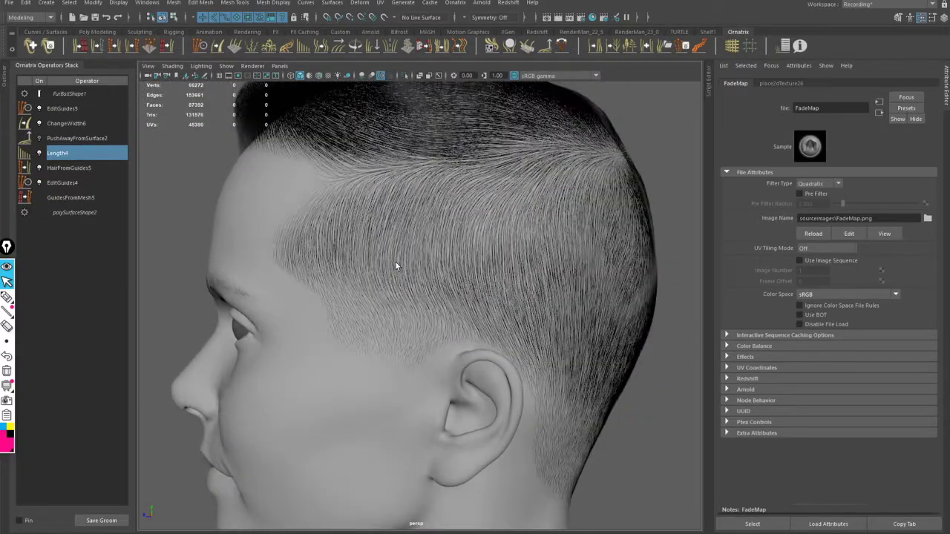
pyautogui.rightClick(91, 139)
pyautogui.click(81, 109)
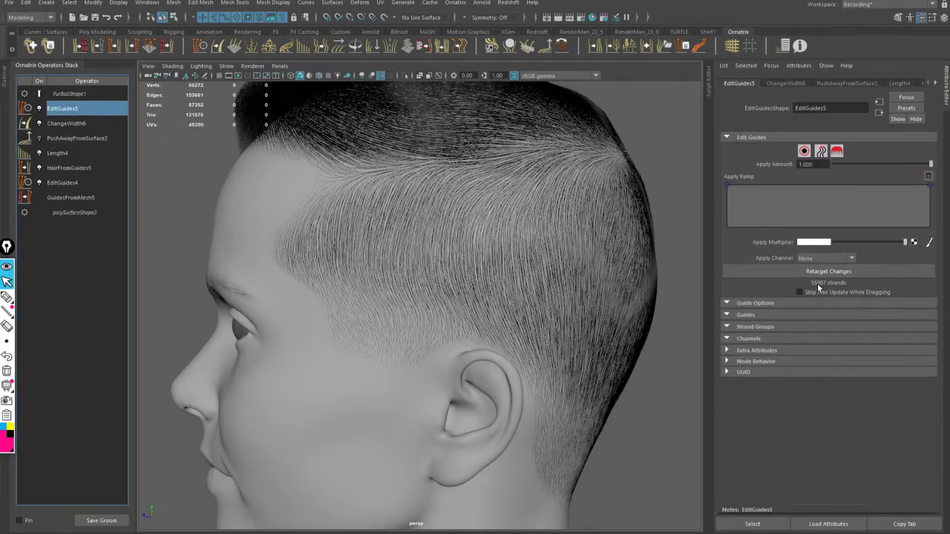
# - Set the render count of the HairFromGuides5 operator to 400000
pyautogui.click(69, 168)
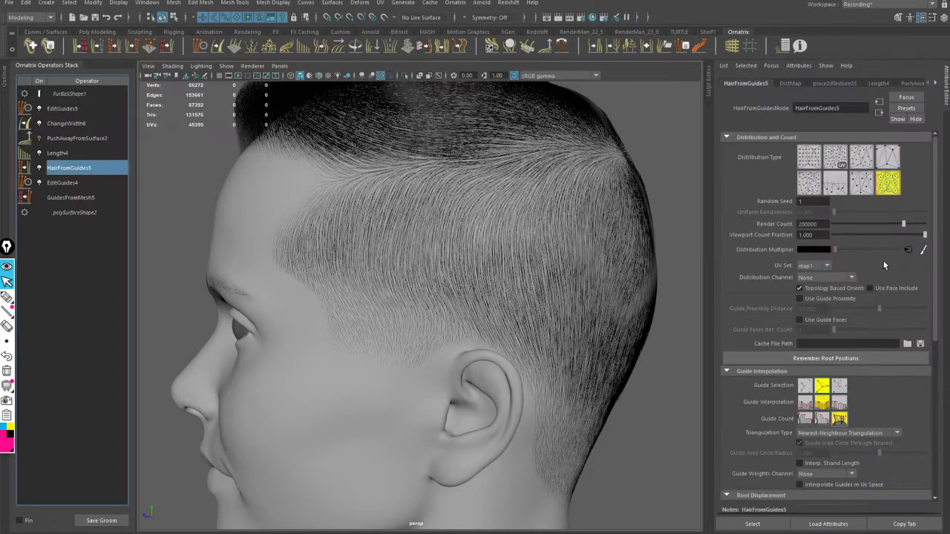
pyautogui.moveTo(802, 224); pyautogui.dragTo(799, 224)
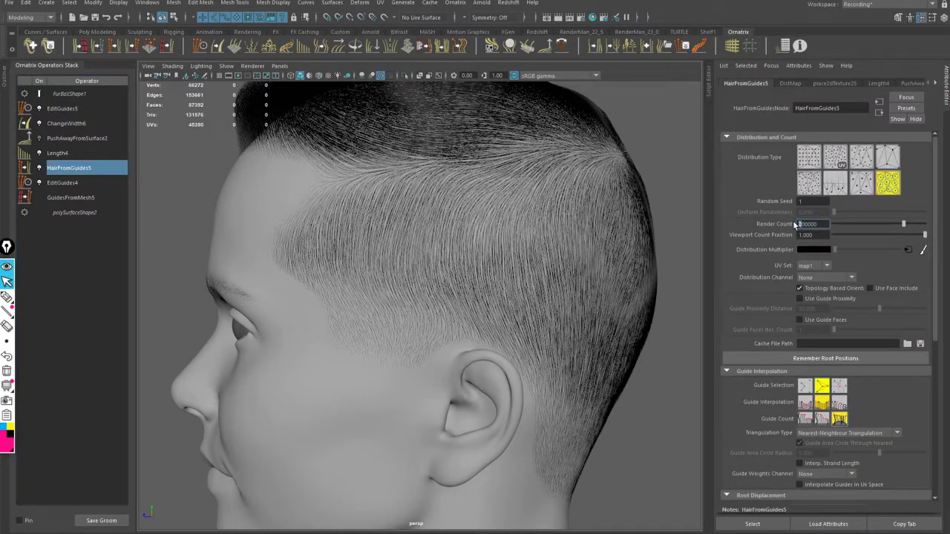
pyautogui.write('4')
pyautogui.press('Return')
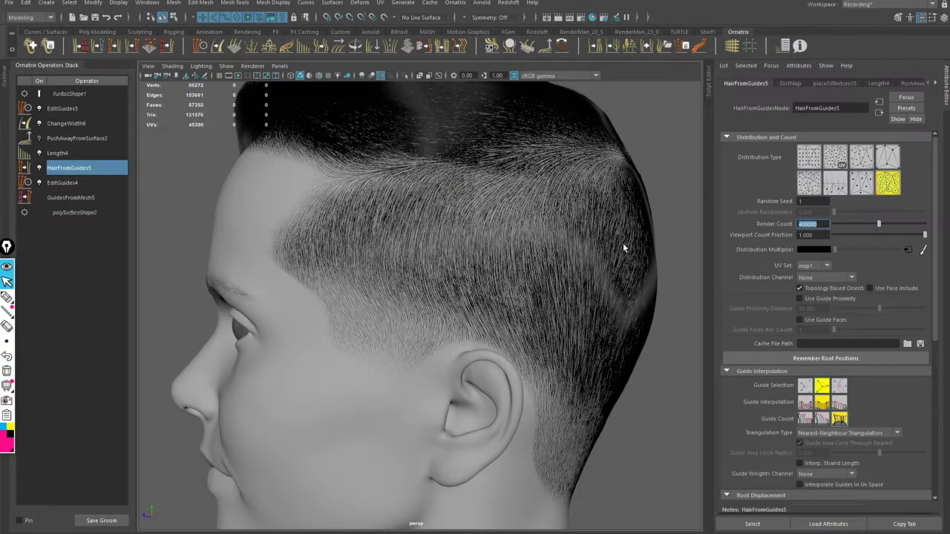
pyautogui.keyDown('alt'); pyautogui.moveTo(625, 244); pyautogui.dragTo(452, 254); pyautogui.keyUp('alt')
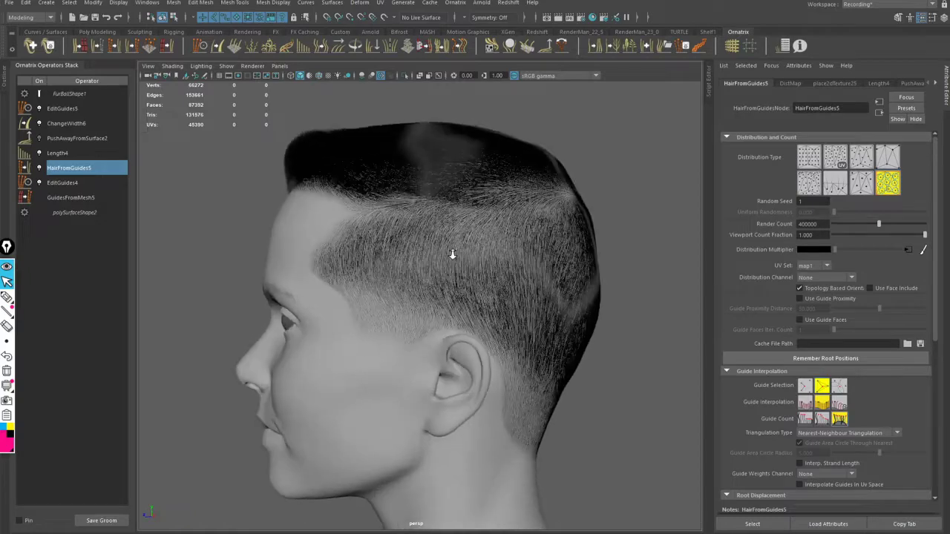
pyautogui.scroll(5, 452, 254)
# - Delete the EditGuides5 and PushAwayFromSurface2 operators from the operator stack
pyautogui.click(82, 109)
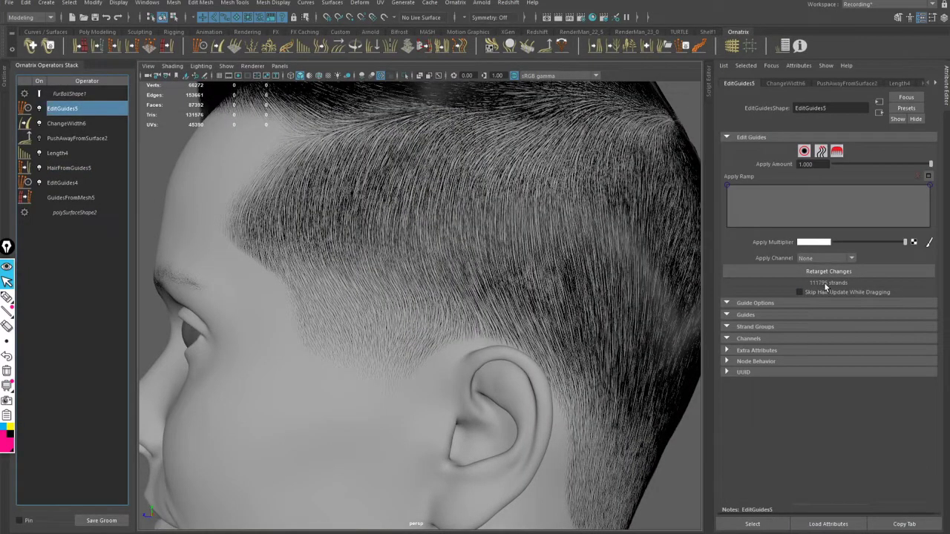
pyautogui.rightClick(68, 107)
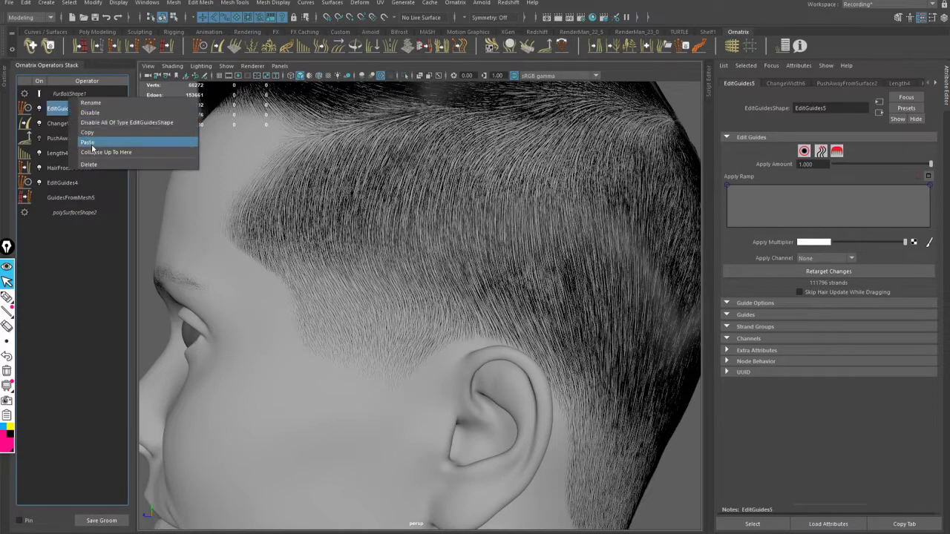
pyautogui.click(89, 165)
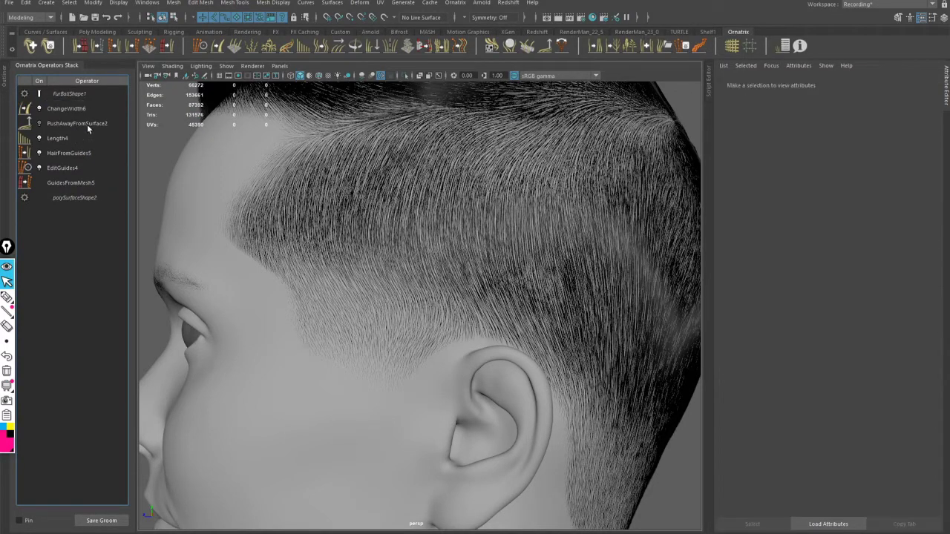
pyautogui.rightClick(87, 124)
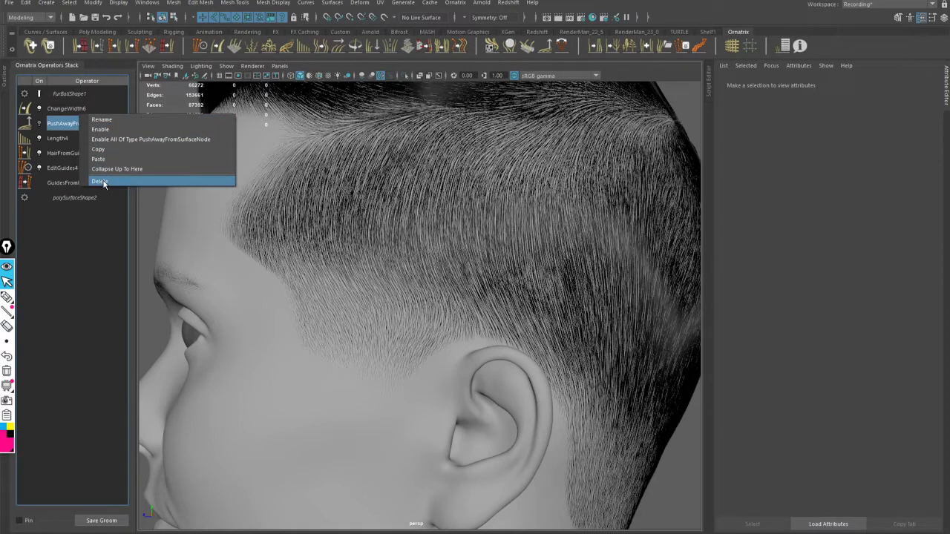
pyautogui.click(103, 181)
pyautogui.scroll(-5, 387, 118)
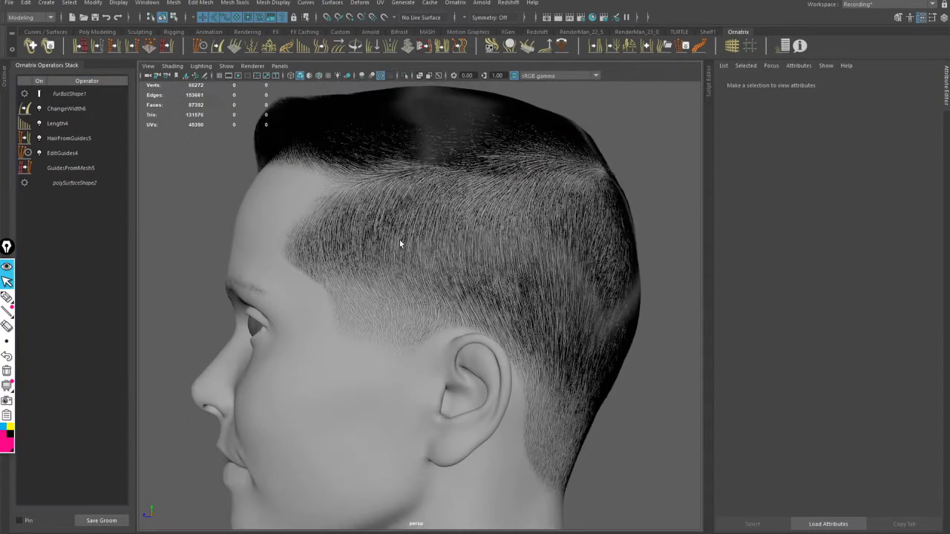
# - Save the scene as a new incremental version
pyautogui.click(8, 4)
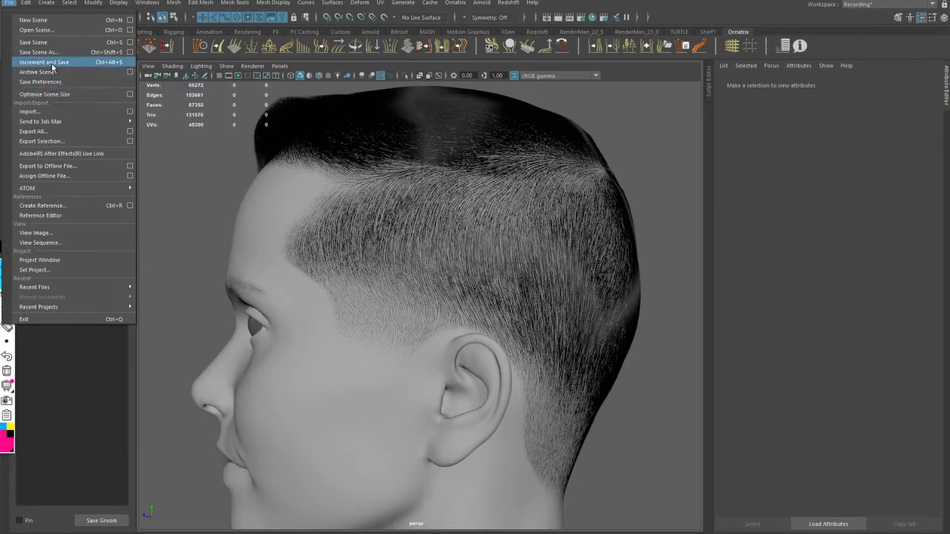
pyautogui.click(62, 68)
pyautogui.keyDown('alt'); pyautogui.moveTo(389, 226); pyautogui.dragTo(416, 200); pyautogui.keyUp('alt')
# - Set the hair width of the ChangeWidth6 operator to 0.020 and check the thinner strands on the side of the head
pyautogui.click(80, 109)
pyautogui.keyDown('alt'); pyautogui.moveTo(413, 212); pyautogui.dragTo(649, 199, button='right'); pyautogui.keyUp('alt')
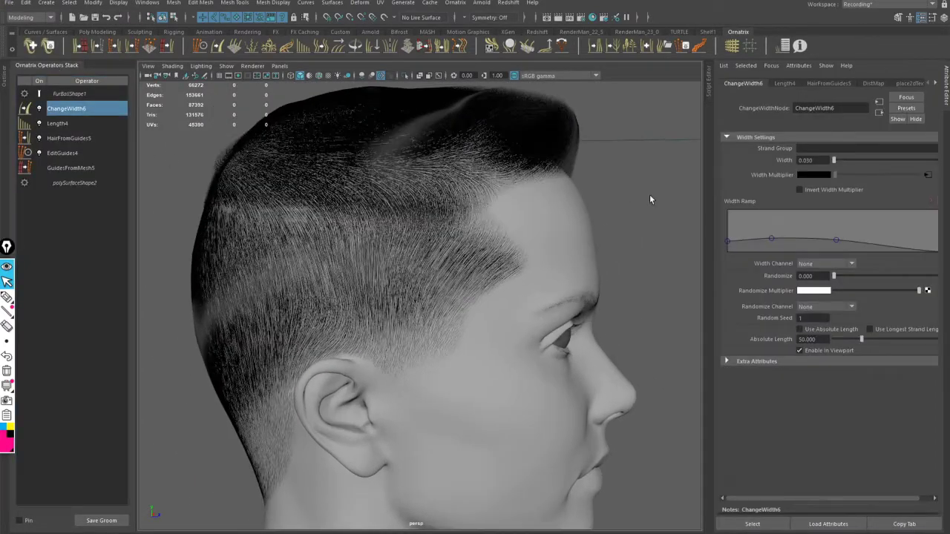
pyautogui.keyDown('alt'); pyautogui.moveTo(515, 191); pyautogui.dragTo(653, 192, button='right'); pyautogui.keyUp('alt')
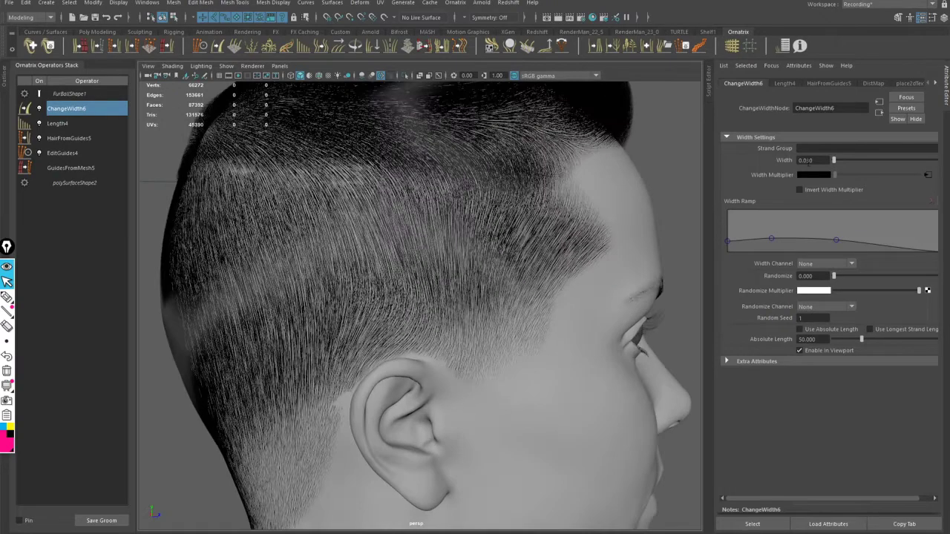
pyautogui.click(812, 160)
pyautogui.write('20')
pyautogui.press('Return')
pyautogui.keyDown('alt'); pyautogui.moveTo(534, 278); pyautogui.dragTo(453, 277, button='right'); pyautogui.keyUp('alt')
pyautogui.keyDown('alt'); pyautogui.moveTo(452, 277); pyautogui.dragTo(452, 250); pyautogui.keyUp('alt')
pyautogui.keyDown('alt'); pyautogui.moveTo(451, 250); pyautogui.dragTo(361, 250, button='right'); pyautogui.keyUp('alt')
pyautogui.keyDown('alt'); pyautogui.moveTo(361, 250); pyautogui.dragTo(381, 215); pyautogui.keyUp('alt')
pyautogui.keyDown('alt'); pyautogui.moveTo(382, 214); pyautogui.dragTo(418, 216, button='right'); pyautogui.keyUp('alt')
pyautogui.keyDown('alt'); pyautogui.moveTo(418, 217); pyautogui.dragTo(456, 220); pyautogui.keyUp('alt')
# - Add a Clump operator directly above Length4 in the operator stack
pyautogui.click(57, 124)
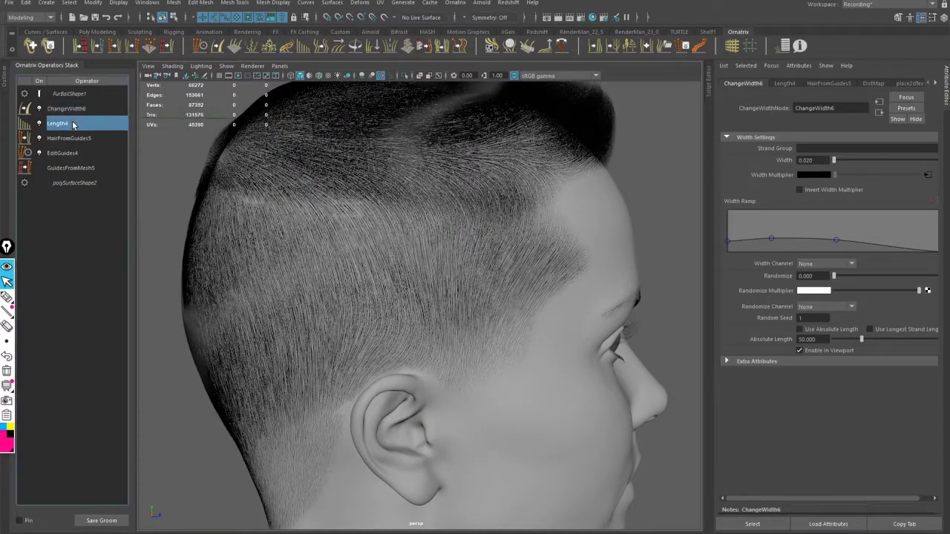
pyautogui.keyDown('alt'); pyautogui.moveTo(346, 157); pyautogui.dragTo(555, 143); pyautogui.keyUp('alt')
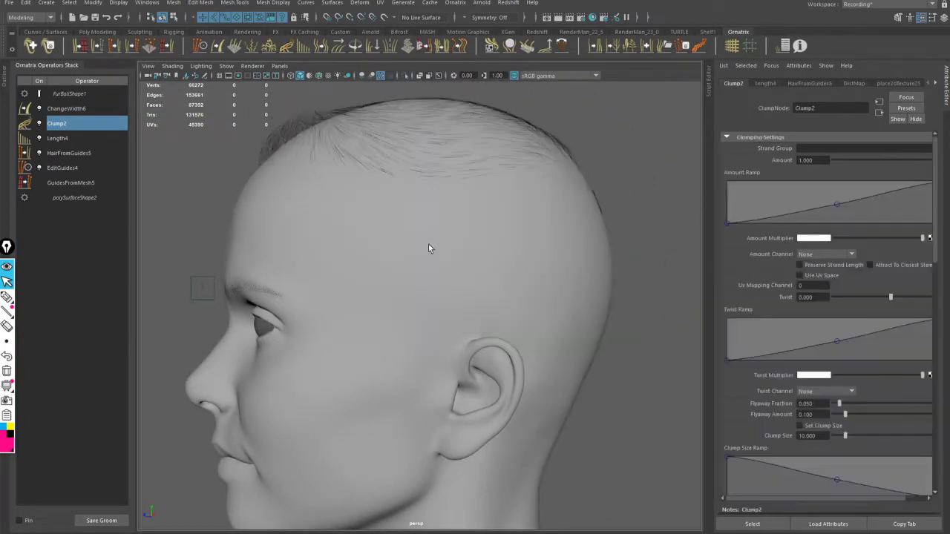
pyautogui.moveTo(513, 238)
pyautogui.keyDown('alt'); pyautogui.mouseDown()
pyautogui.moveTo(483, 237)
pyautogui.moveTo(520, 253)
pyautogui.mouseUp(); pyautogui.keyUp('alt')
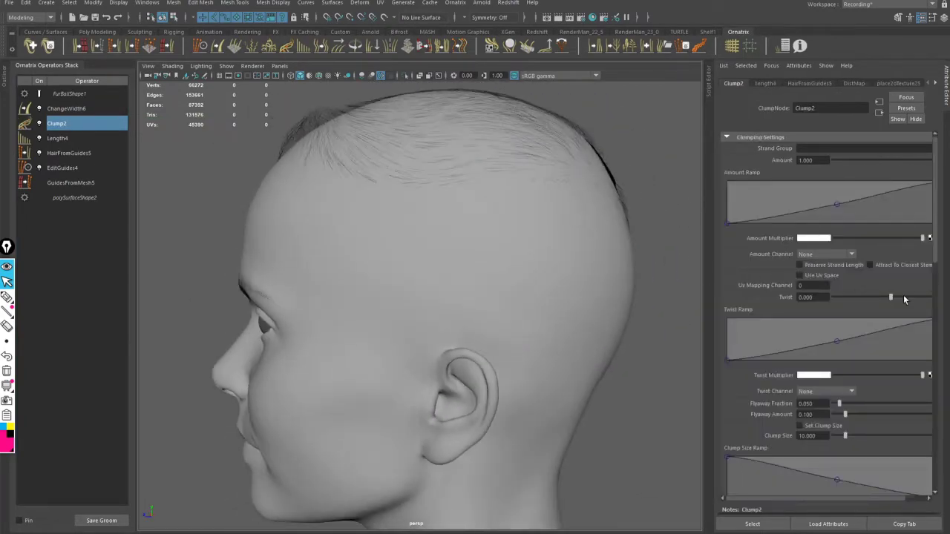
# - Set the Clump operator's flyaway fraction and flyaway amount to 0
pyautogui.scroll(-10, 817, 297)
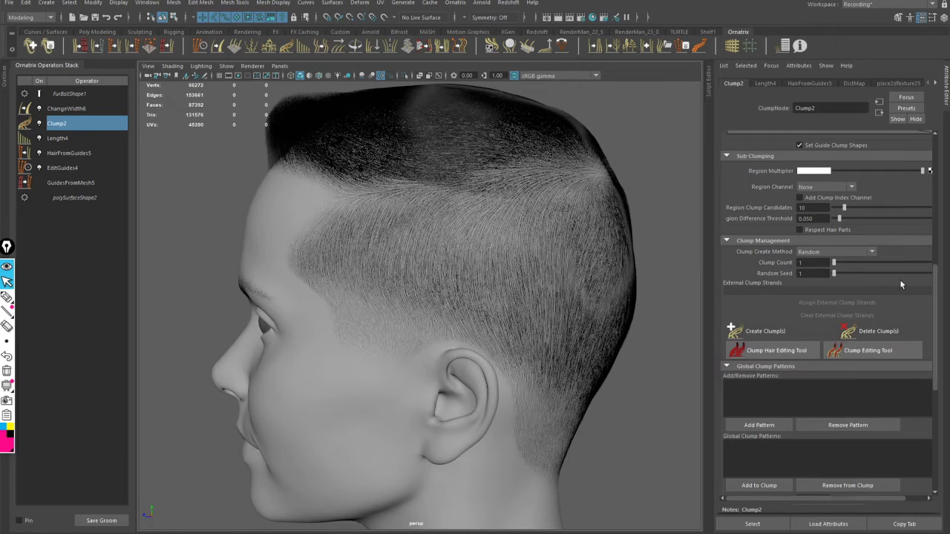
pyautogui.scroll(5, 937, 300)
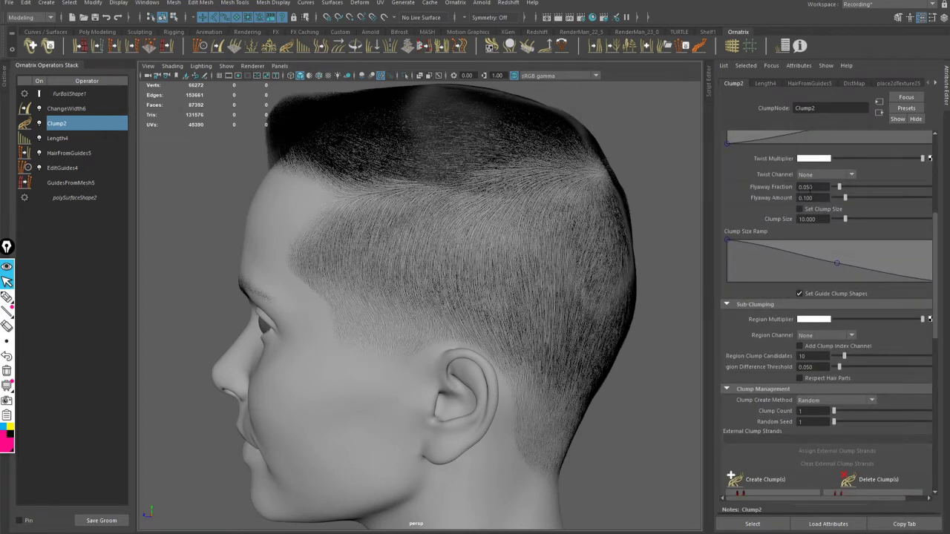
pyautogui.moveTo(840, 190); pyautogui.dragTo(769, 203)
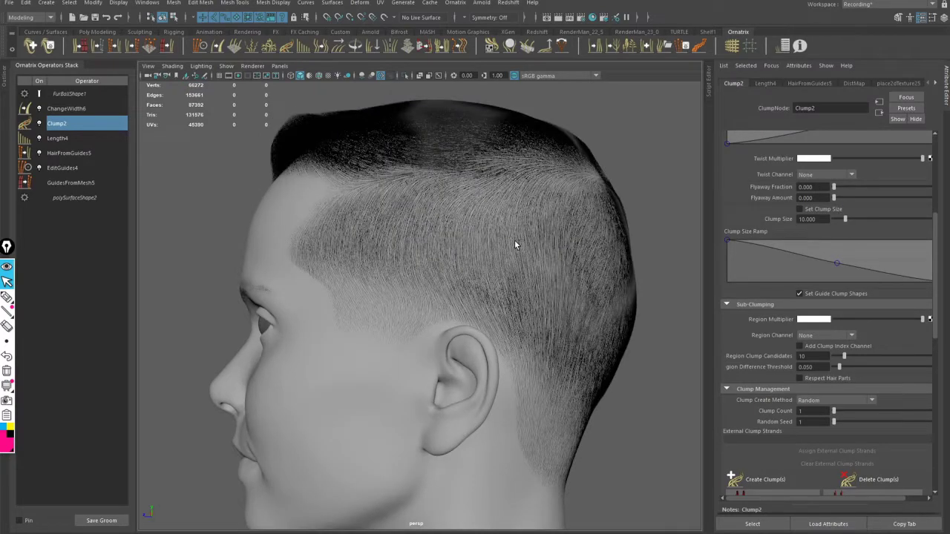
# - Set the clump create method to Guides and create the clumps across the hair
pyautogui.moveTo(933, 315); pyautogui.dragTo(932, 361)
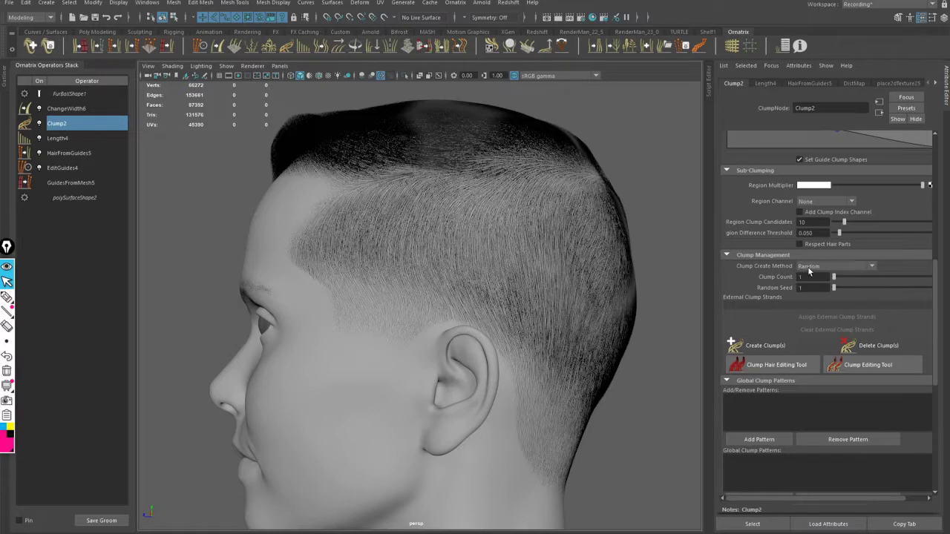
pyautogui.click(808, 270)
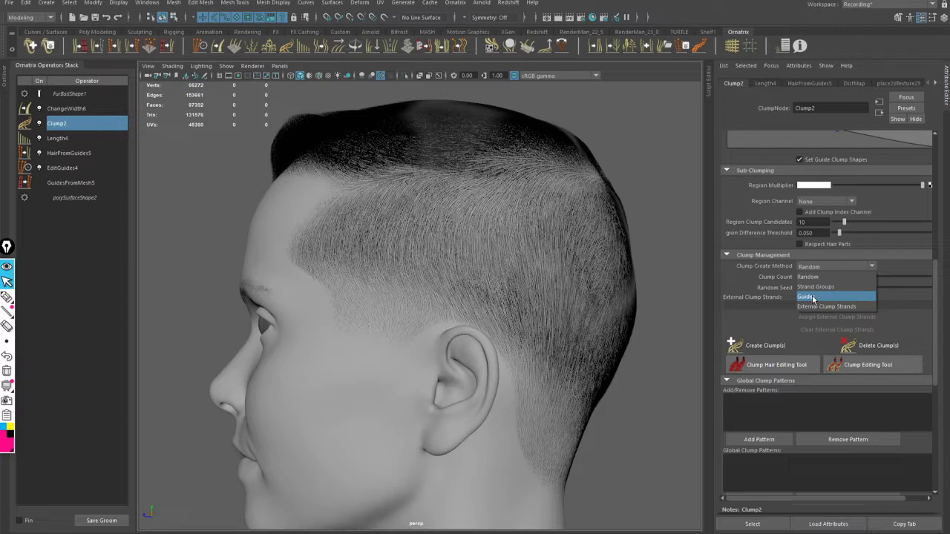
pyautogui.click(813, 298)
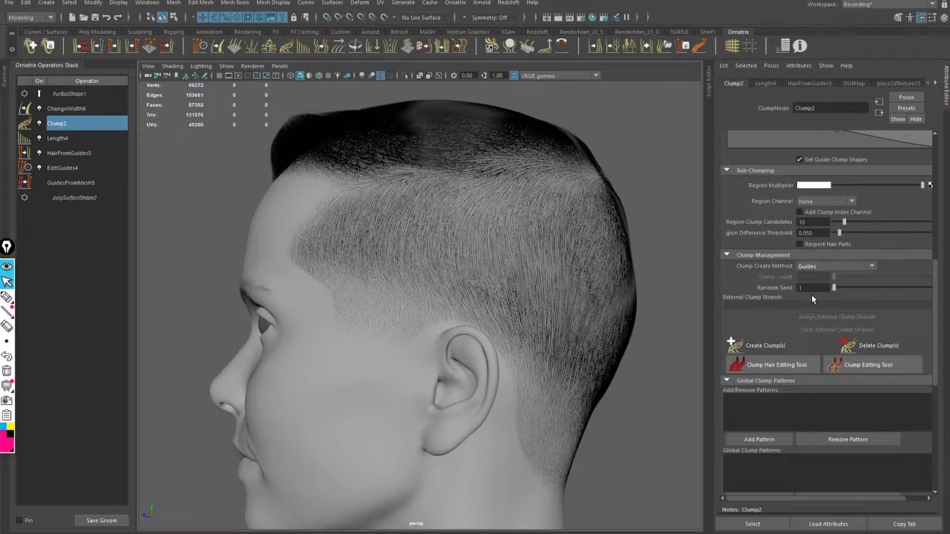
pyautogui.click(767, 348)
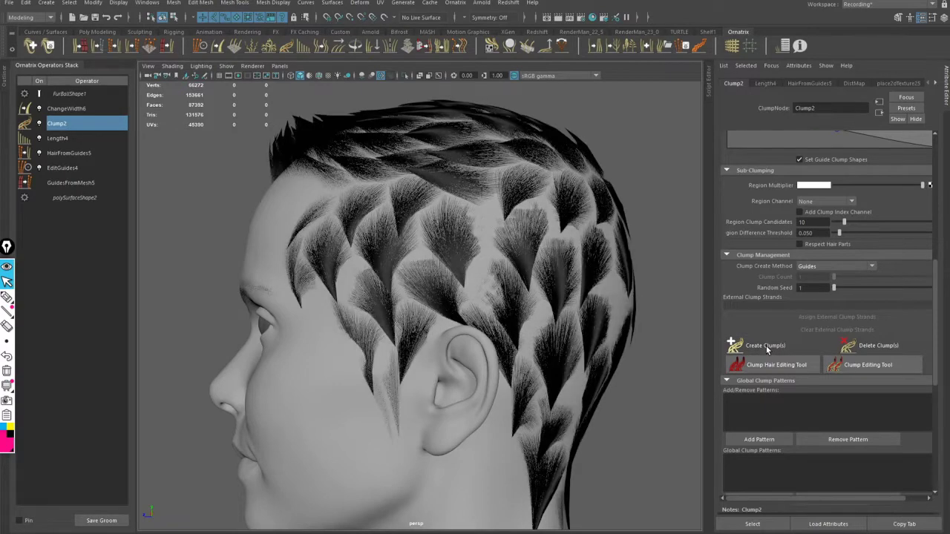
pyautogui.click(808, 266)
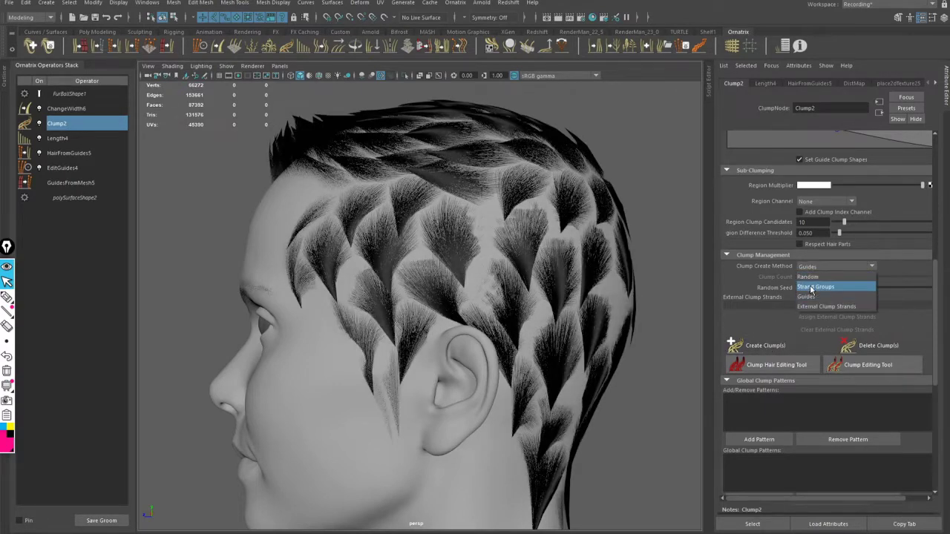
pyautogui.click(806, 296)
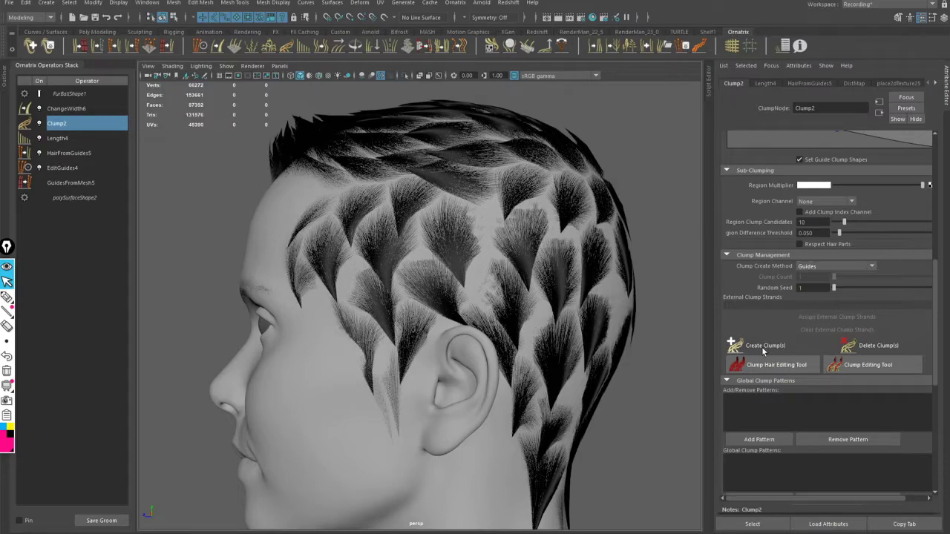
pyautogui.keyDown('alt'); pyautogui.moveTo(653, 333); pyautogui.dragTo(544, 258); pyautogui.keyUp('alt')
pyautogui.keyDown('alt'); pyautogui.moveTo(429, 234); pyautogui.dragTo(502, 277, button='right'); pyautogui.keyUp('alt')
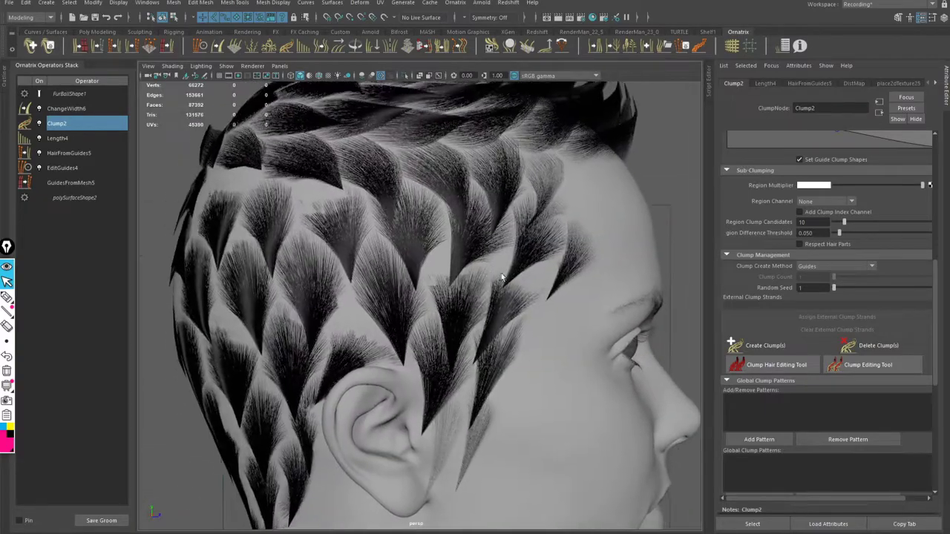
# - Try a flyaway amount of 0.1 with a flyaway fraction of about 0.271 on the clumps
pyautogui.moveTo(937, 288); pyautogui.dragTo(935, 229)
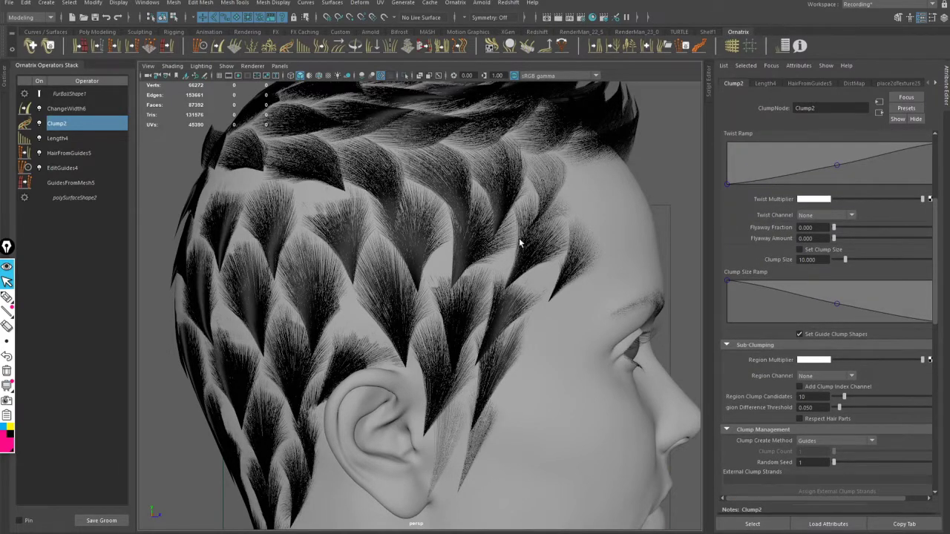
pyautogui.keyDown('alt'); pyautogui.moveTo(521, 243); pyautogui.dragTo(533, 310, button='middle'); pyautogui.keyUp('alt')
pyautogui.click(807, 238)
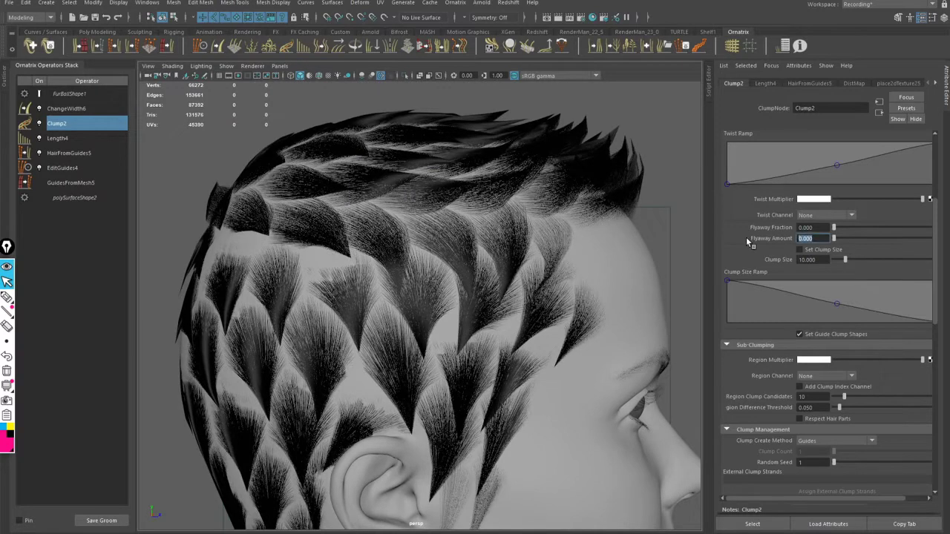
pyautogui.write('0.1')
pyautogui.press('Return')
pyautogui.moveTo(833, 228); pyautogui.dragTo(865, 233)
pyautogui.scroll(5, 466, 272)
pyautogui.keyDown('alt'); pyautogui.moveTo(416, 261); pyautogui.dragTo(260, 275, button='right'); pyautogui.keyUp('alt')
pyautogui.keyDown('alt'); pyautogui.moveTo(415, 296); pyautogui.dragTo(587, 303, button='right'); pyautogui.keyUp('alt')
pyautogui.keyDown('alt'); pyautogui.moveTo(587, 302); pyautogui.dragTo(584, 317); pyautogui.keyUp('alt')
pyautogui.keyDown('alt'); pyautogui.moveTo(585, 317); pyautogui.dragTo(534, 304, button='right'); pyautogui.keyUp('alt')
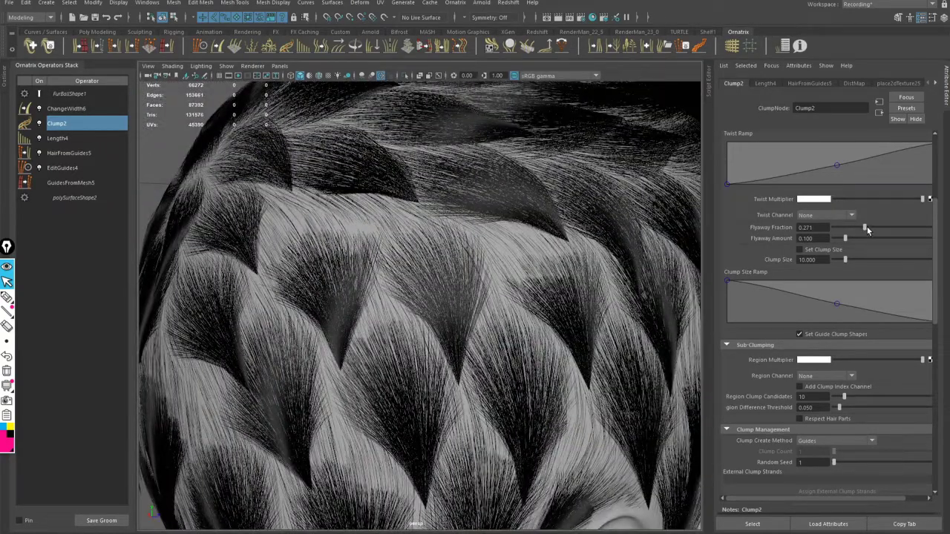
# - Test a flyaway fraction of about 0.306 with a flyaway amount of 1, and return both values to 0
pyautogui.moveTo(866, 227); pyautogui.dragTo(949, 223)
pyautogui.click(849, 238)
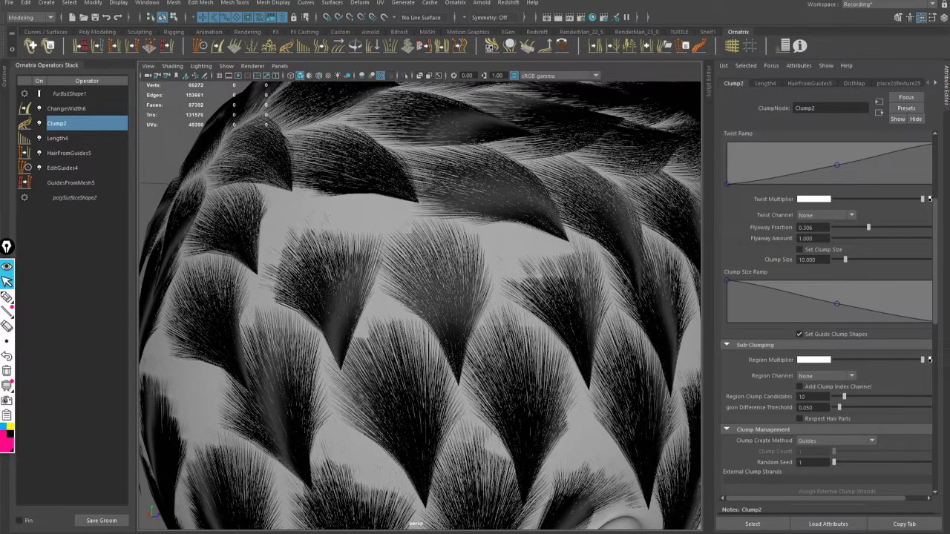
pyautogui.moveTo(947, 229); pyautogui.dragTo(819, 241)
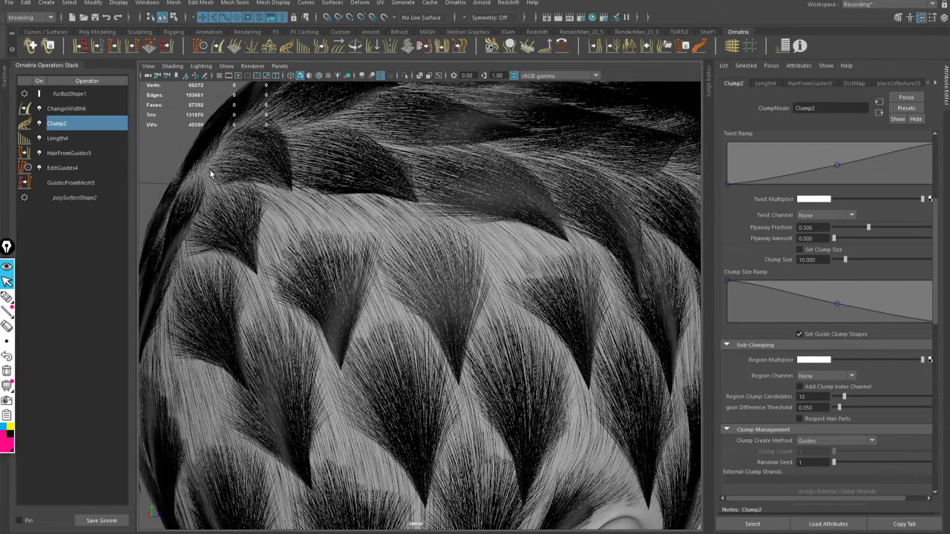
pyautogui.moveTo(850, 230); pyautogui.dragTo(815, 232)
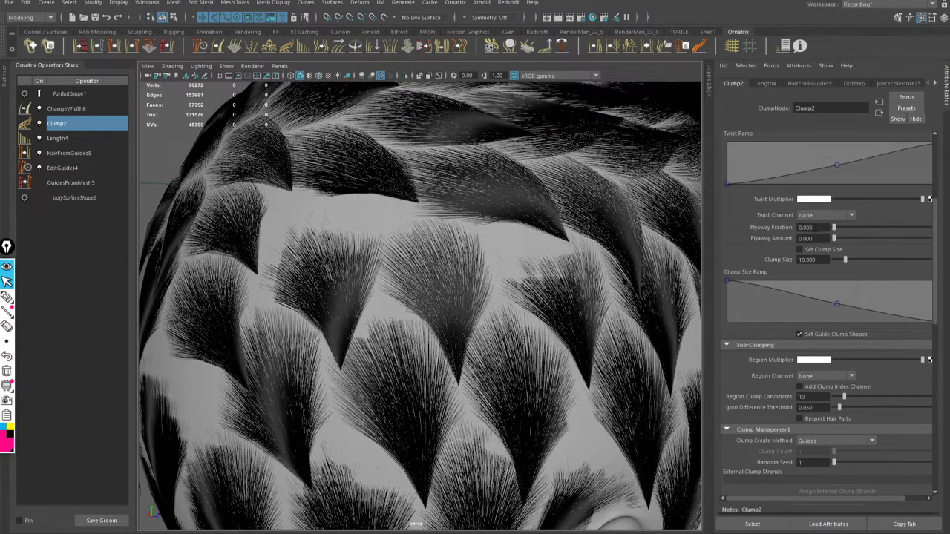
pyautogui.keyDown('alt'); pyautogui.moveTo(587, 248); pyautogui.dragTo(449, 248); pyautogui.keyUp('alt')
pyautogui.keyDown('alt'); pyautogui.moveTo(449, 248); pyautogui.dragTo(530, 262, button='right'); pyautogui.keyUp('alt')
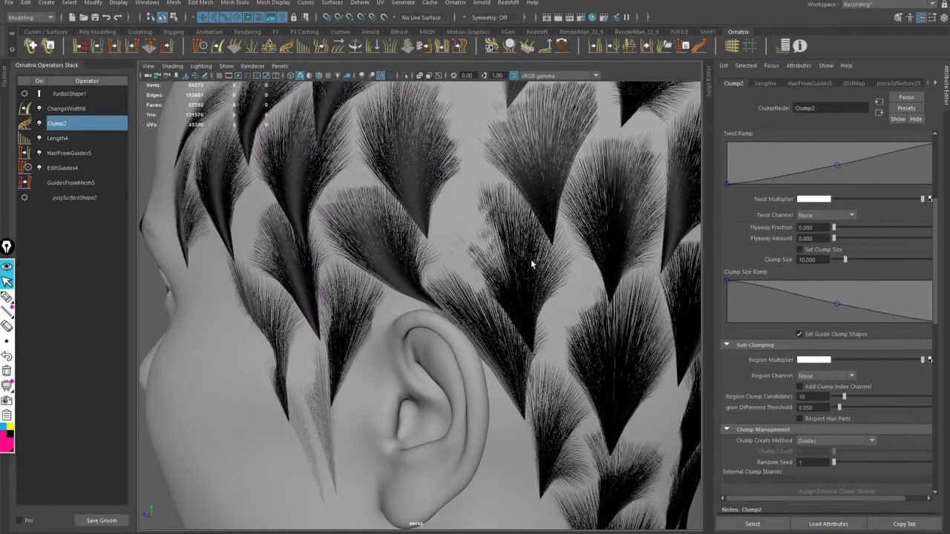
pyautogui.keyDown('alt'); pyautogui.moveTo(531, 259); pyautogui.dragTo(456, 317); pyautogui.keyUp('alt')
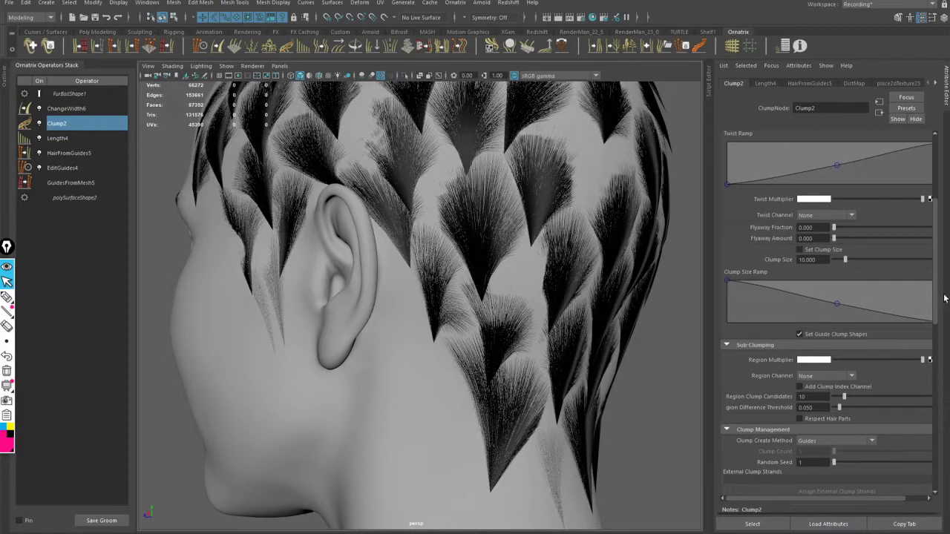
# - Examine the clumps near the nape up close, disabling and re-enabling the Clump2 operator to compare
pyautogui.moveTo(935, 253); pyautogui.dragTo(935, 168)
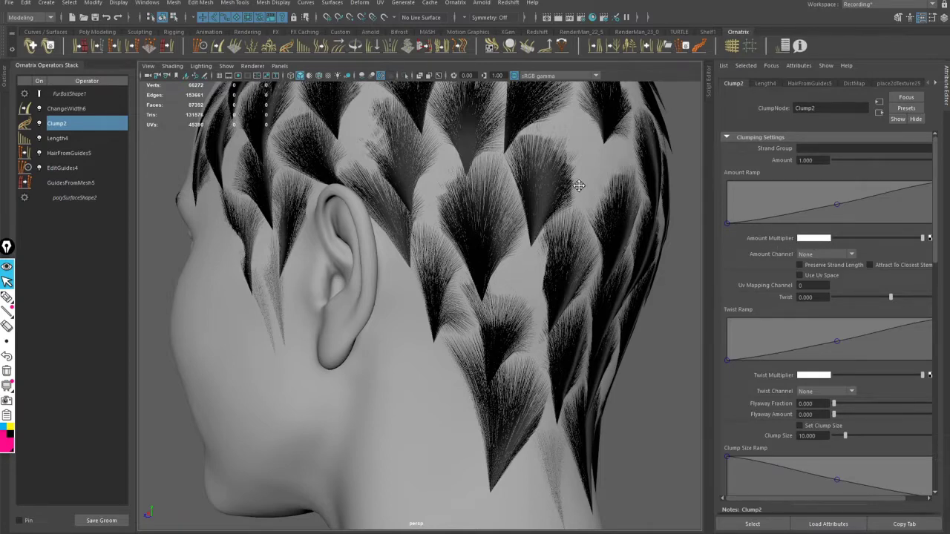
pyautogui.keyDown('alt'); pyautogui.moveTo(579, 185); pyautogui.dragTo(596, 227, button='middle'); pyautogui.keyUp('alt')
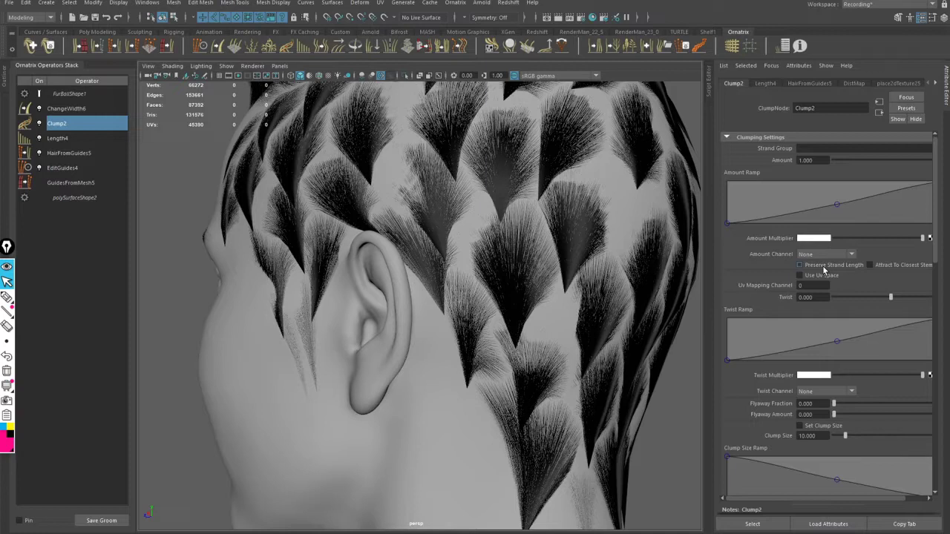
pyautogui.keyDown('alt'); pyautogui.moveTo(532, 342); pyautogui.dragTo(437, 314); pyautogui.keyUp('alt')
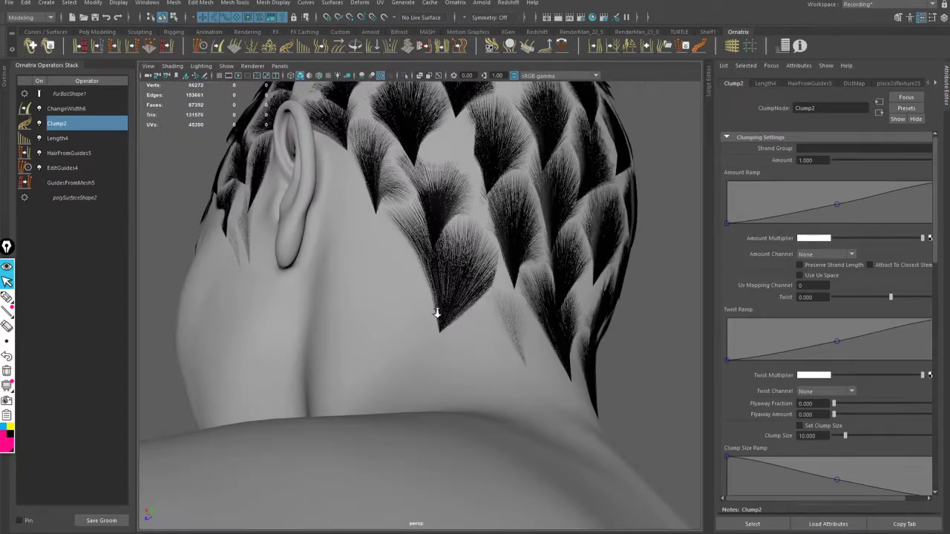
pyautogui.keyDown('alt'); pyautogui.moveTo(437, 313); pyautogui.dragTo(417, 352, button='right'); pyautogui.keyUp('alt')
pyautogui.scroll(3, 431, 375)
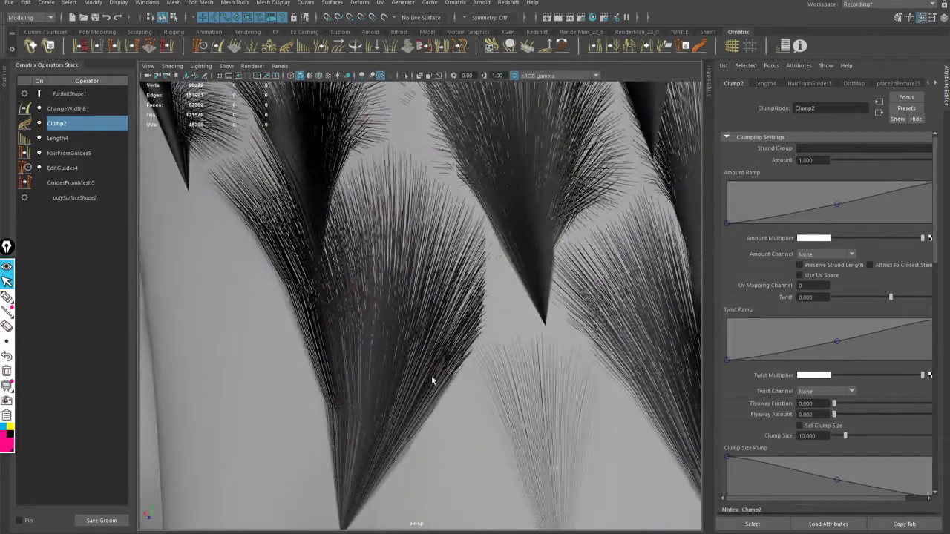
pyautogui.click(40, 126)
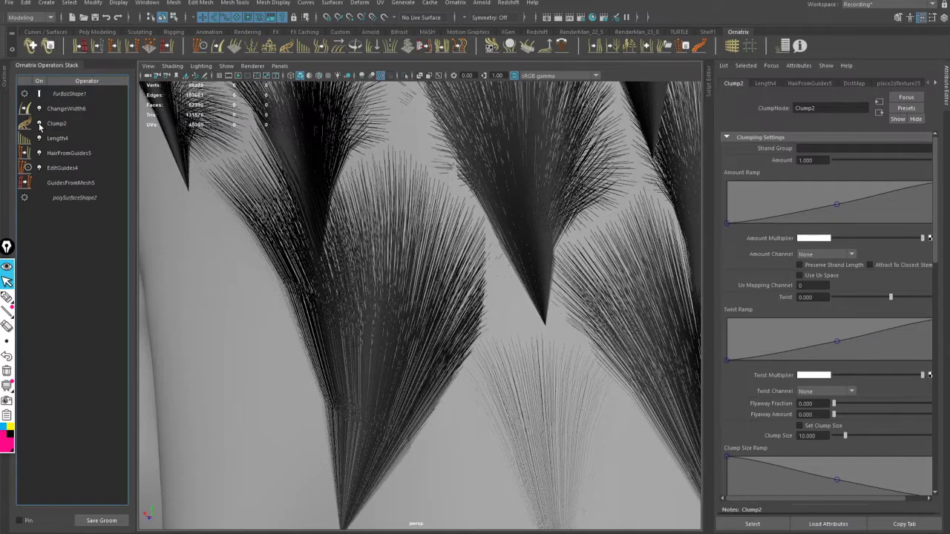
pyautogui.click(41, 125)
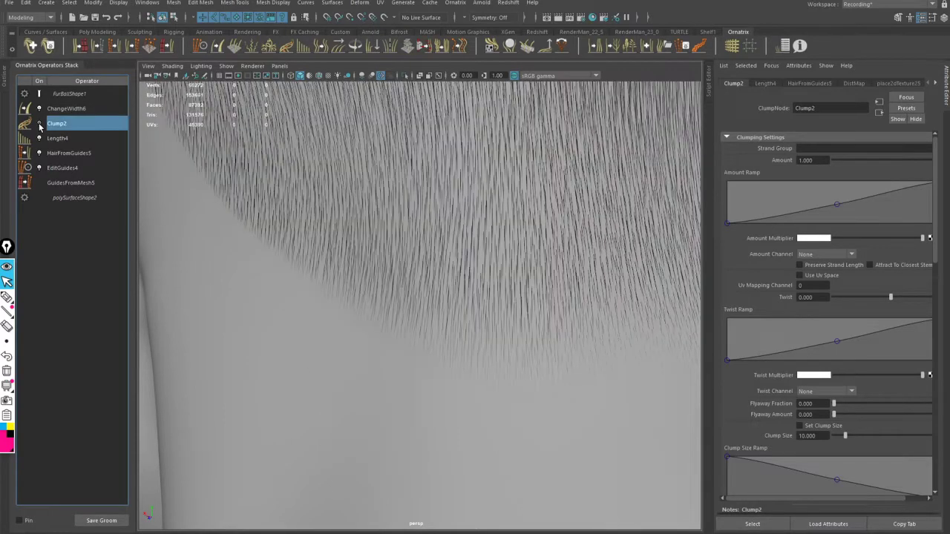
# - Enable Preserve Strand Length on the Clump2 operator
pyautogui.scroll(-3, 388, 275)
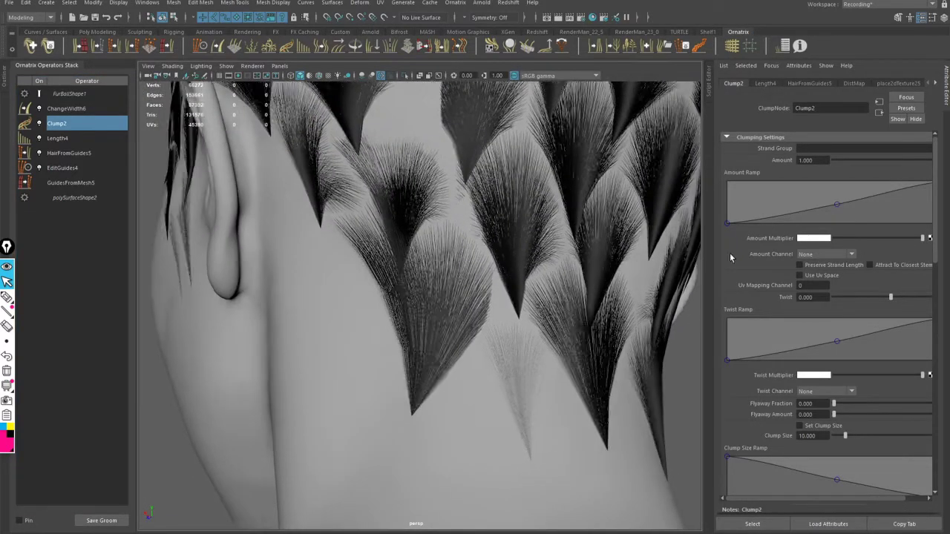
pyautogui.click(818, 265)
pyautogui.keyDown('alt'); pyautogui.moveTo(547, 248); pyautogui.dragTo(552, 344); pyautogui.keyUp('alt')
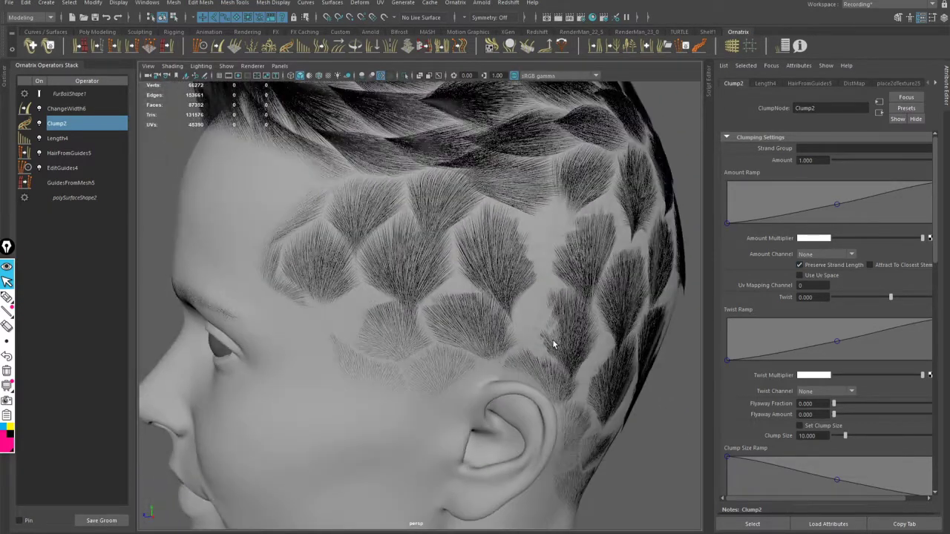
pyautogui.scroll(5, 553, 344)
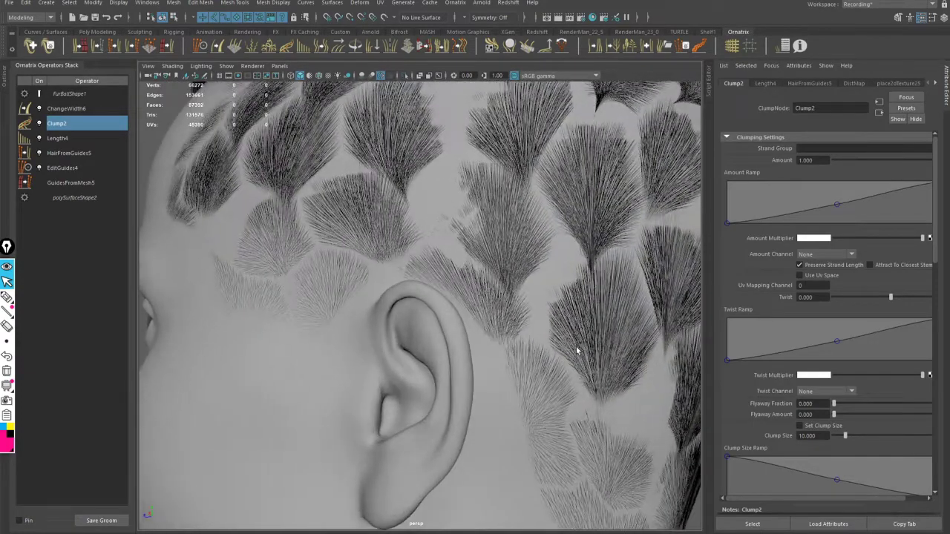
# - Enable Attract To Closest Stem Point on the Clump2 operator
pyautogui.click(903, 261)
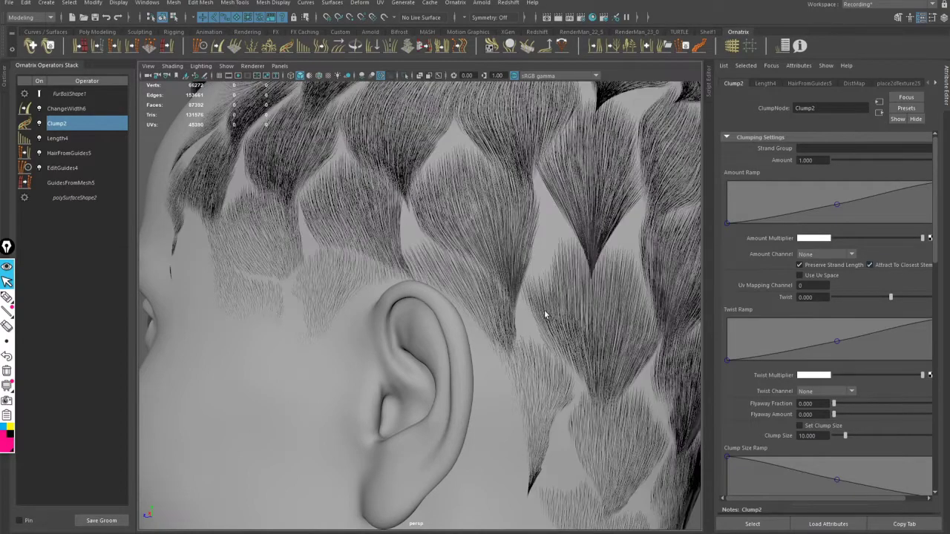
pyautogui.keyDown('alt'); pyautogui.moveTo(519, 327); pyautogui.dragTo(423, 305); pyautogui.keyUp('alt')
pyautogui.keyDown('alt'); pyautogui.moveTo(422, 306); pyautogui.dragTo(460, 324, button='right'); pyautogui.keyUp('alt')
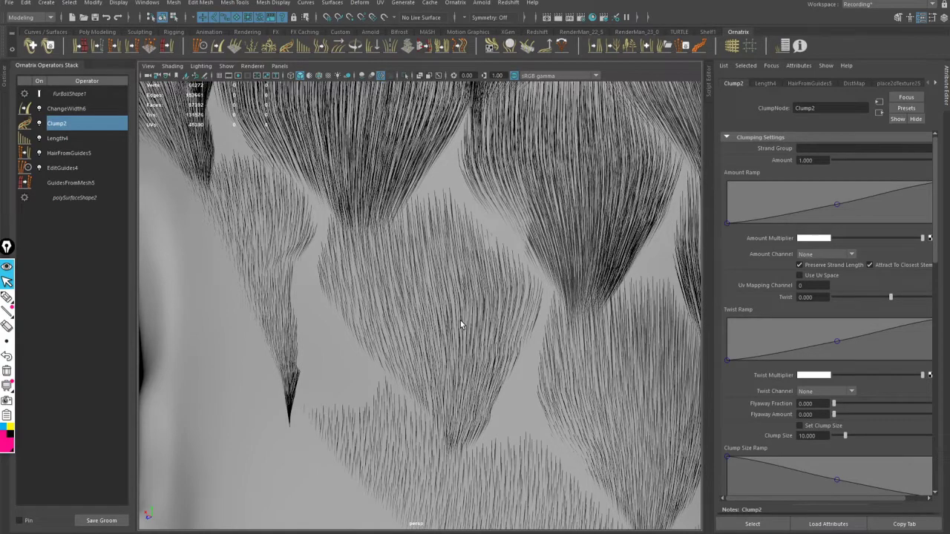
# - Examine the clump shapes around the nape, the ears and both sides of the head
pyautogui.keyDown('alt'); pyautogui.moveTo(306, 245); pyautogui.dragTo(265, 275, button='right'); pyautogui.keyUp('alt')
pyautogui.keyDown('alt'); pyautogui.moveTo(264, 275); pyautogui.dragTo(405, 294); pyautogui.keyUp('alt')
pyautogui.keyDown('alt'); pyautogui.moveTo(405, 294); pyautogui.dragTo(492, 315, button='right'); pyautogui.keyUp('alt')
pyautogui.keyDown('alt'); pyautogui.moveTo(492, 315); pyautogui.dragTo(512, 309); pyautogui.keyUp('alt')
pyautogui.keyDown('alt'); pyautogui.moveTo(511, 309); pyautogui.dragTo(445, 294, button='right'); pyautogui.keyUp('alt')
pyautogui.keyDown('alt'); pyautogui.moveTo(445, 294); pyautogui.dragTo(297, 318); pyautogui.keyUp('alt')
pyautogui.keyDown('alt'); pyautogui.moveTo(411, 330); pyautogui.dragTo(376, 320, button='right'); pyautogui.keyUp('alt')
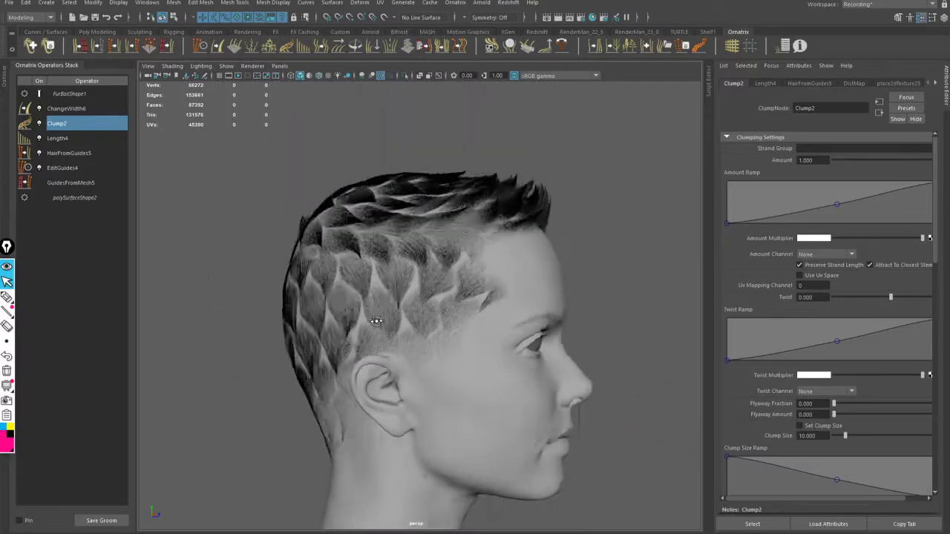
pyautogui.keyDown('alt'); pyautogui.moveTo(376, 321); pyautogui.dragTo(630, 330); pyautogui.keyUp('alt')
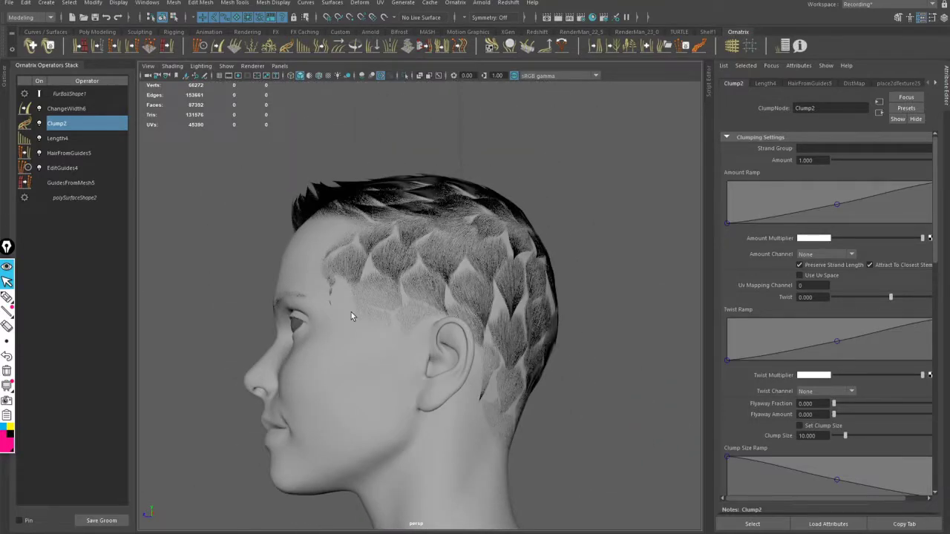
pyautogui.keyDown('alt'); pyautogui.moveTo(351, 311); pyautogui.dragTo(538, 326); pyautogui.keyUp('alt')
pyautogui.keyDown('alt'); pyautogui.moveTo(538, 326); pyautogui.dragTo(555, 347, button='right'); pyautogui.keyUp('alt')
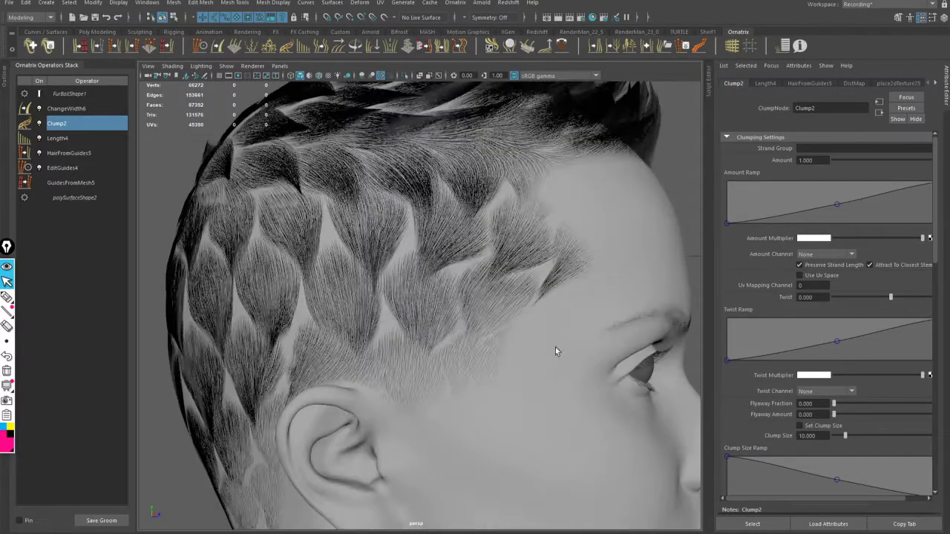
pyautogui.keyDown('alt'); pyautogui.moveTo(542, 348); pyautogui.dragTo(555, 342); pyautogui.keyUp('alt')
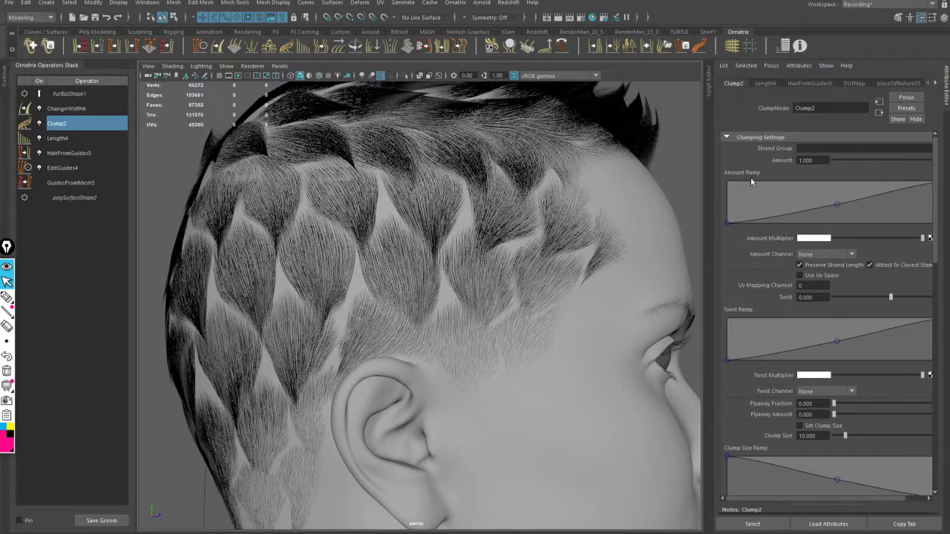
# - Widen the attribute area and review the Clump2 multiplier settings against the Length4 operator's settings
pyautogui.moveTo(703, 180); pyautogui.dragTo(673, 182)
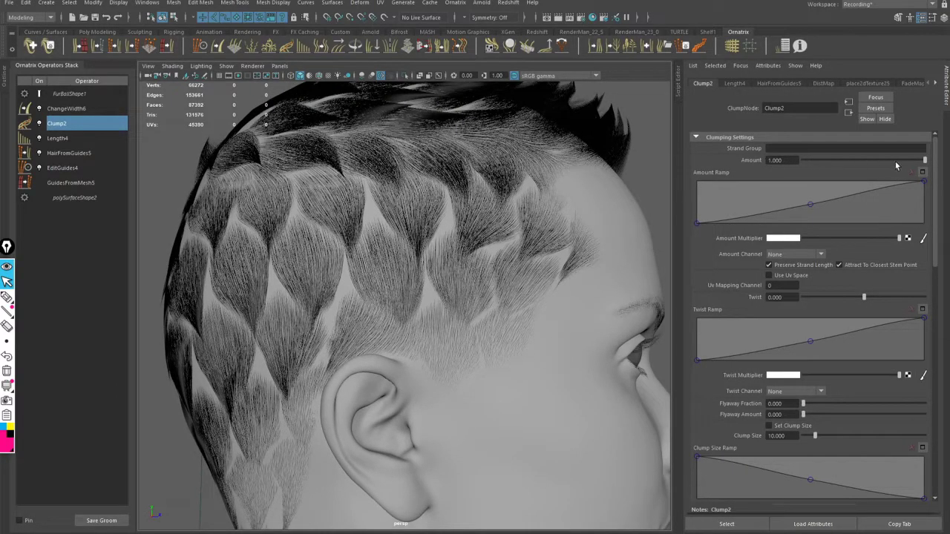
pyautogui.moveTo(924, 164)
pyautogui.mouseDown()
pyautogui.moveTo(759, 187)
pyautogui.moveTo(927, 161)
pyautogui.mouseUp()
pyautogui.moveTo(899, 239); pyautogui.dragTo(920, 243)
pyautogui.click(85, 152)
pyautogui.click(84, 140)
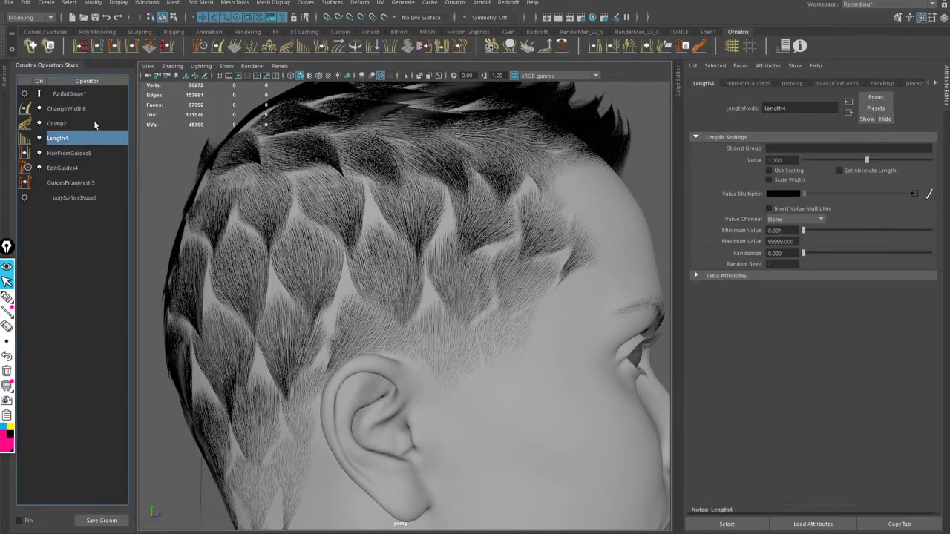
pyautogui.click(91, 124)
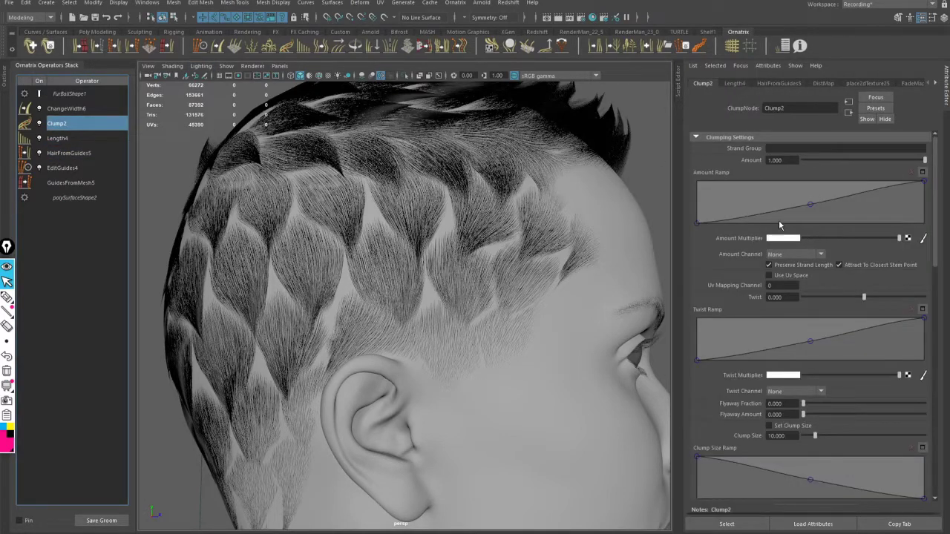
# - Assign the FadeMap texture from Hypershade to the Clump2 operator's Amount Multiplier
pyautogui.keyDown('alt'); pyautogui.moveTo(415, 283); pyautogui.dragTo(422, 238, button='middle'); pyautogui.keyUp('alt')
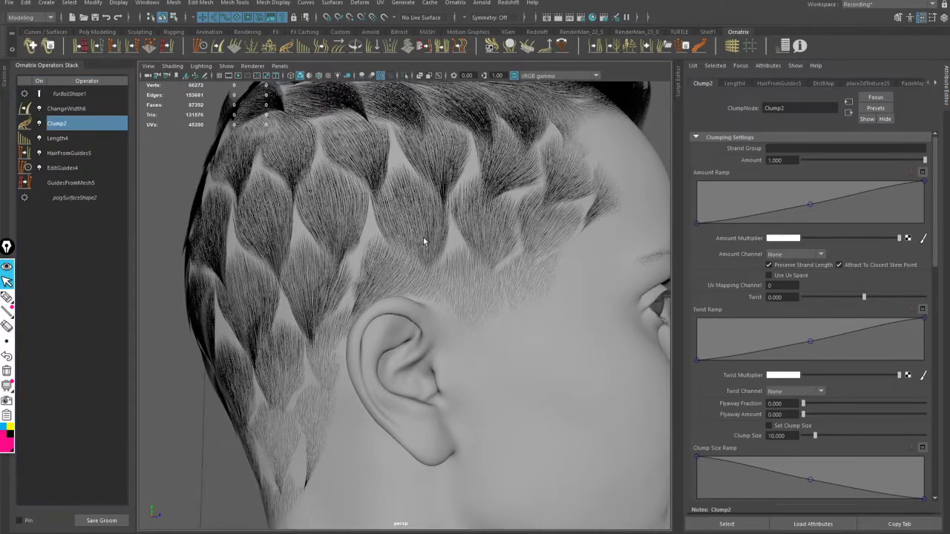
pyautogui.keyDown('alt'); pyautogui.moveTo(490, 167); pyautogui.dragTo(498, 204, button='middle'); pyautogui.keyUp('alt')
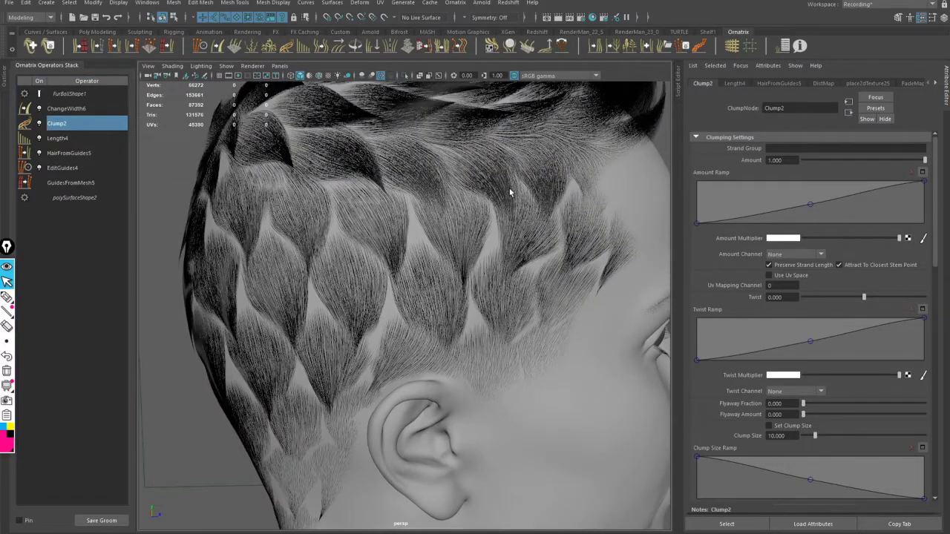
pyautogui.keyDown('alt'); pyautogui.moveTo(509, 188); pyautogui.dragTo(482, 199); pyautogui.keyUp('alt')
pyautogui.keyDown('alt'); pyautogui.moveTo(482, 199); pyautogui.dragTo(453, 253, button='right'); pyautogui.keyUp('alt')
pyautogui.keyDown('alt'); pyautogui.moveTo(453, 253); pyautogui.dragTo(445, 222); pyautogui.keyUp('alt')
pyautogui.click(593, 18)
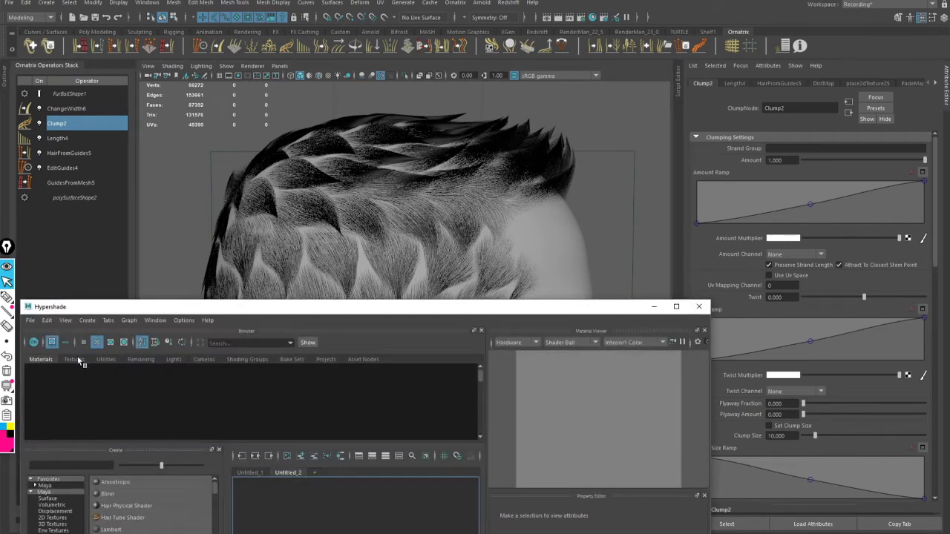
pyautogui.click(75, 359)
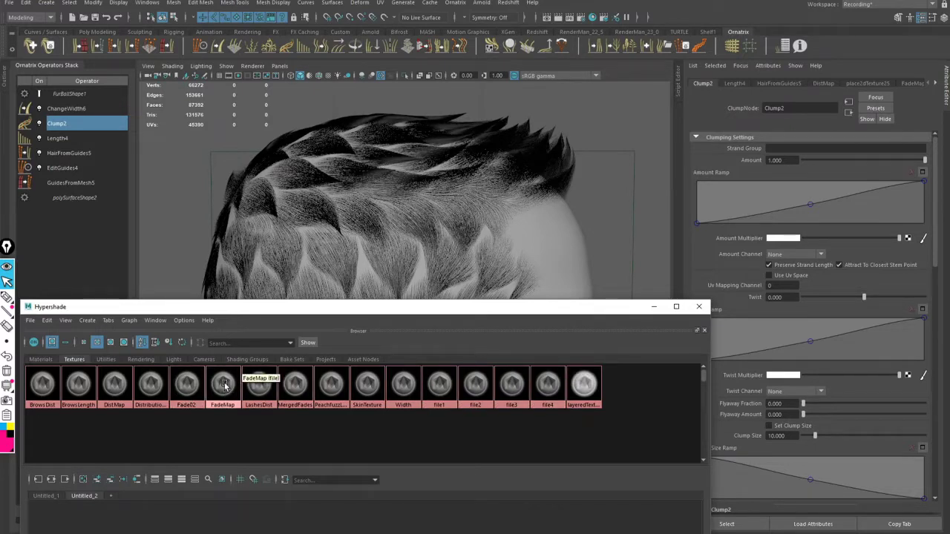
pyautogui.moveTo(225, 384); pyautogui.dragTo(742, 244, button='middle')
pyautogui.moveTo(556, 307); pyautogui.dragTo(462, 531)
pyautogui.keyDown('alt'); pyautogui.moveTo(416, 333); pyautogui.dragTo(628, 346); pyautogui.keyUp('alt')
pyautogui.keyDown('alt'); pyautogui.moveTo(486, 326); pyautogui.dragTo(496, 308, button='right'); pyautogui.keyUp('alt')
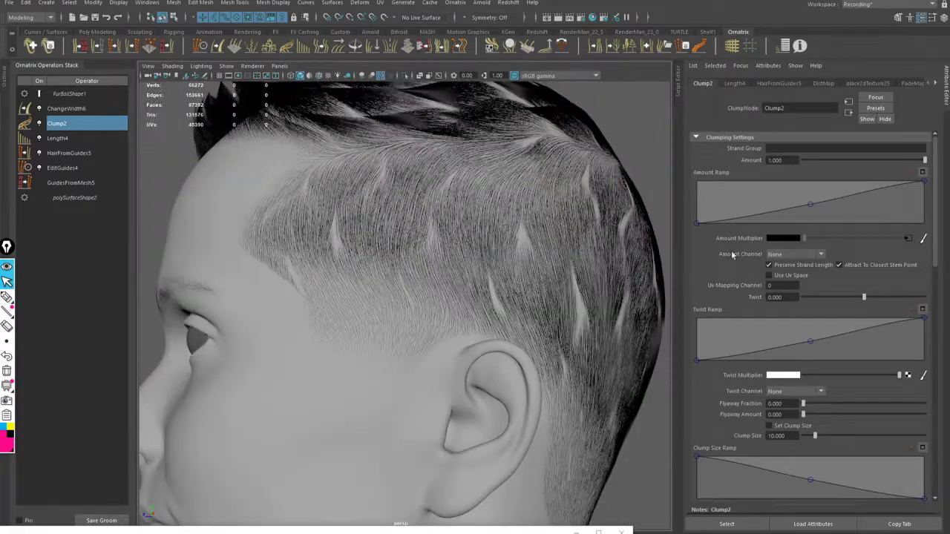
# - Disconnect the fade texture from the Clump2 Amount Multiplier and reconnect it, comparing the clumping on both sides of the head
pyautogui.moveTo(748, 241); pyautogui.dragTo(776, 267, button='right')
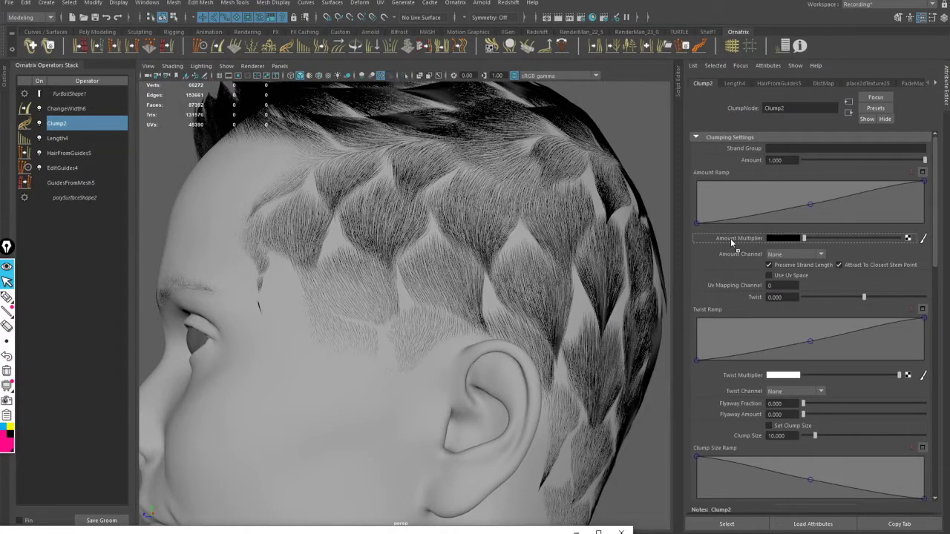
pyautogui.keyDown('alt'); pyautogui.moveTo(515, 258); pyautogui.dragTo(456, 280); pyautogui.keyUp('alt')
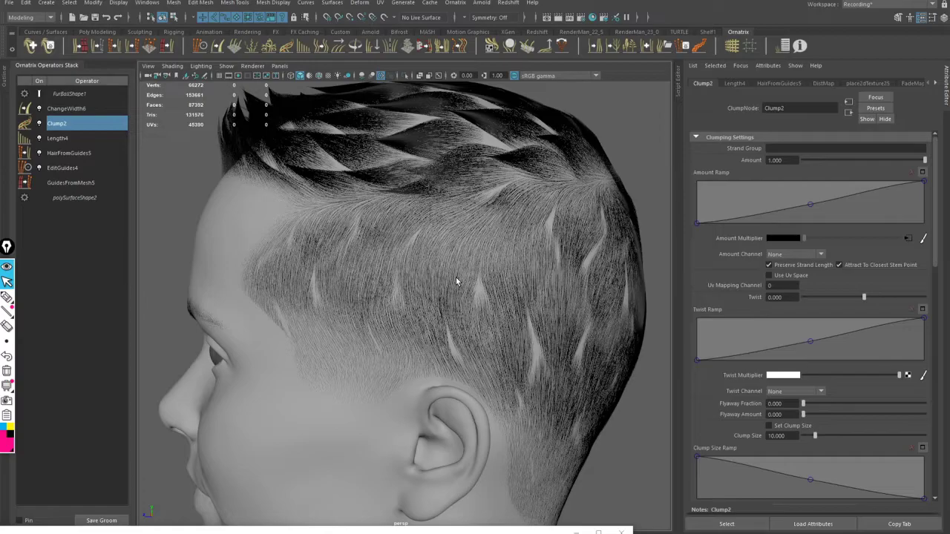
pyautogui.keyDown('alt'); pyautogui.moveTo(456, 280); pyautogui.dragTo(460, 255); pyautogui.keyUp('alt')
pyautogui.keyDown('alt'); pyautogui.moveTo(460, 255); pyautogui.dragTo(418, 245, button='right'); pyautogui.keyUp('alt')
pyautogui.keyDown('alt'); pyautogui.moveTo(418, 246); pyautogui.dragTo(367, 282); pyautogui.keyUp('alt')
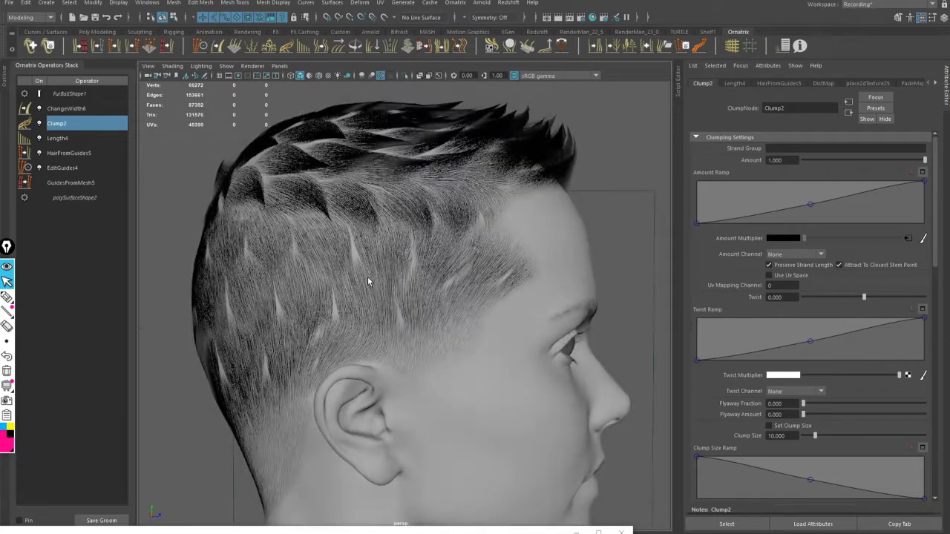
# - Switch to Mudbox and examine the painted fade layers from the back of the head, then return to Maya
pyautogui.hotkey('alt', 'Tab')
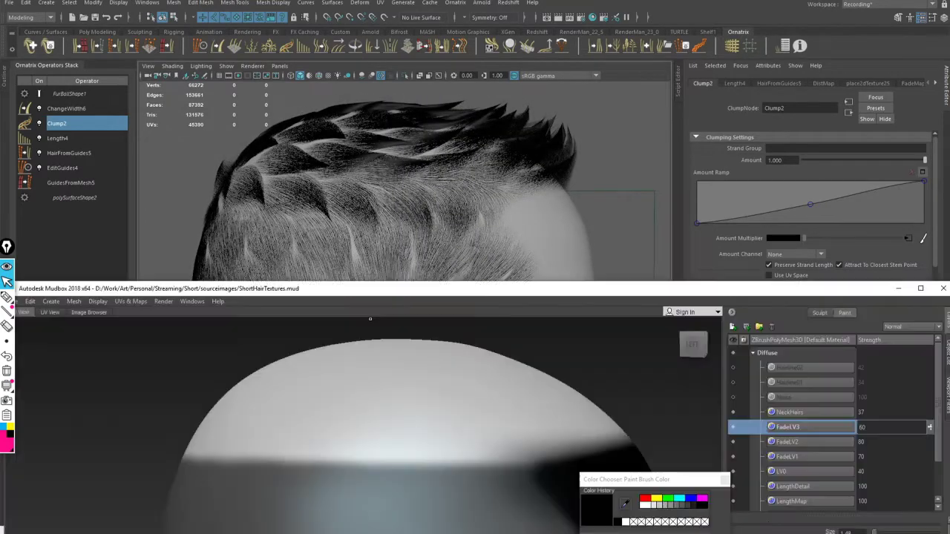
pyautogui.click(449, 292)
pyautogui.moveTo(449, 295); pyautogui.dragTo(560, 80)
pyautogui.keyDown('alt'); pyautogui.moveTo(422, 264); pyautogui.dragTo(522, 307); pyautogui.keyUp('alt')
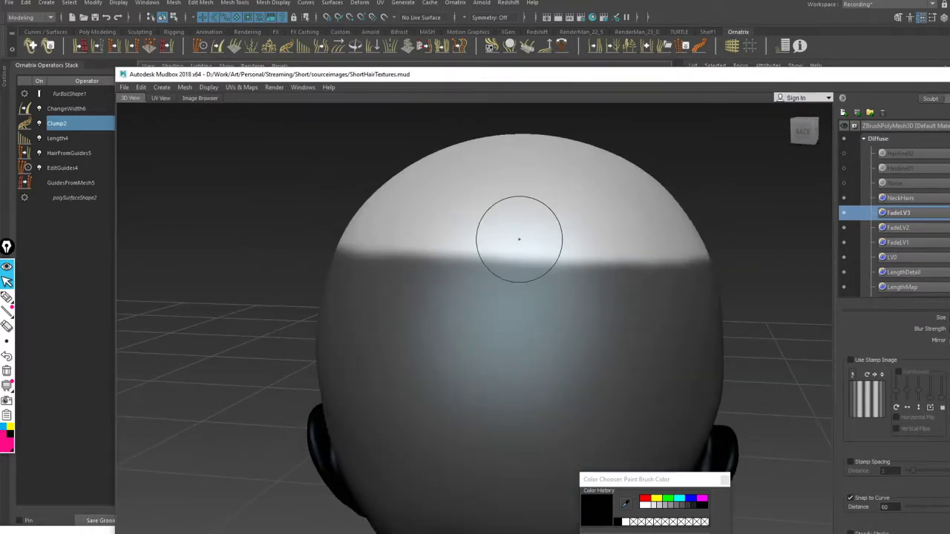
pyautogui.keyDown('alt'); pyautogui.moveTo(515, 239); pyautogui.dragTo(515, 308); pyautogui.keyUp('alt')
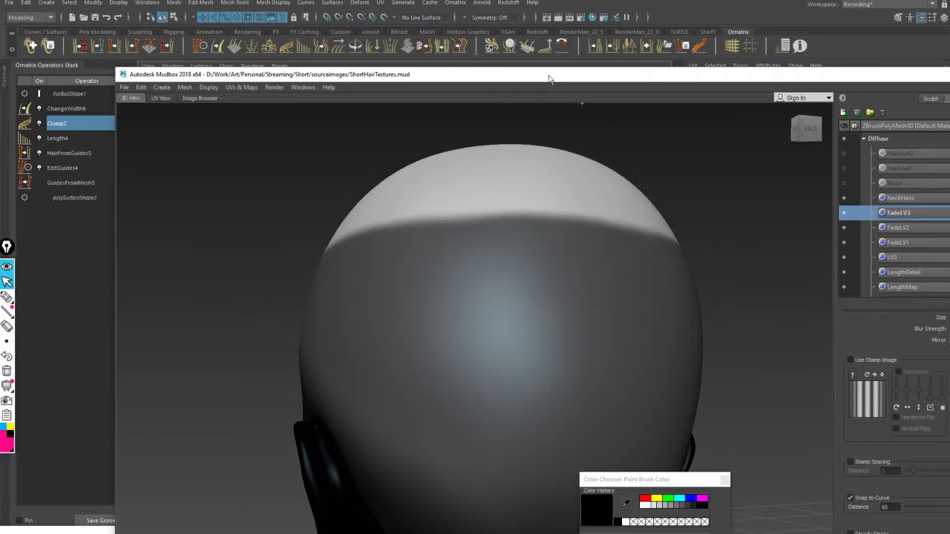
pyautogui.moveTo(523, 74); pyautogui.dragTo(494, 335)
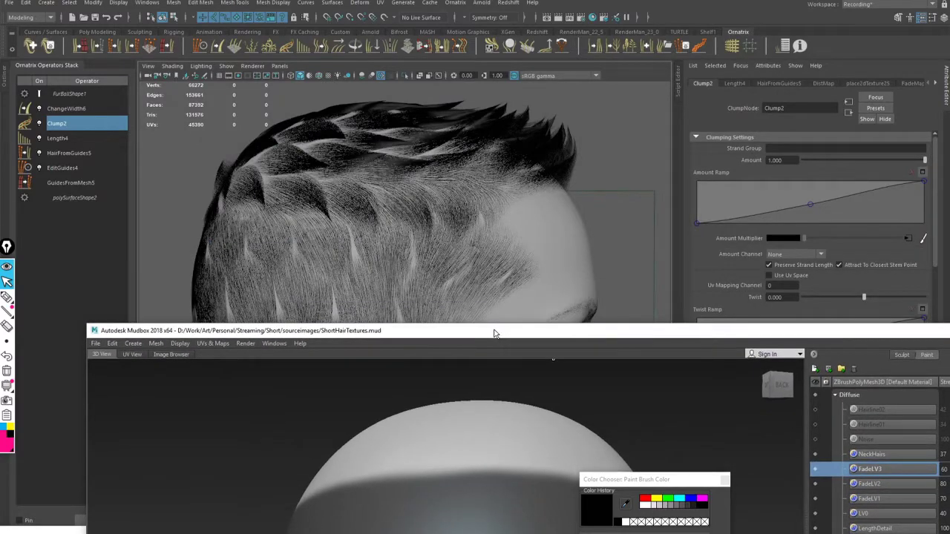
pyautogui.press('super+Down')
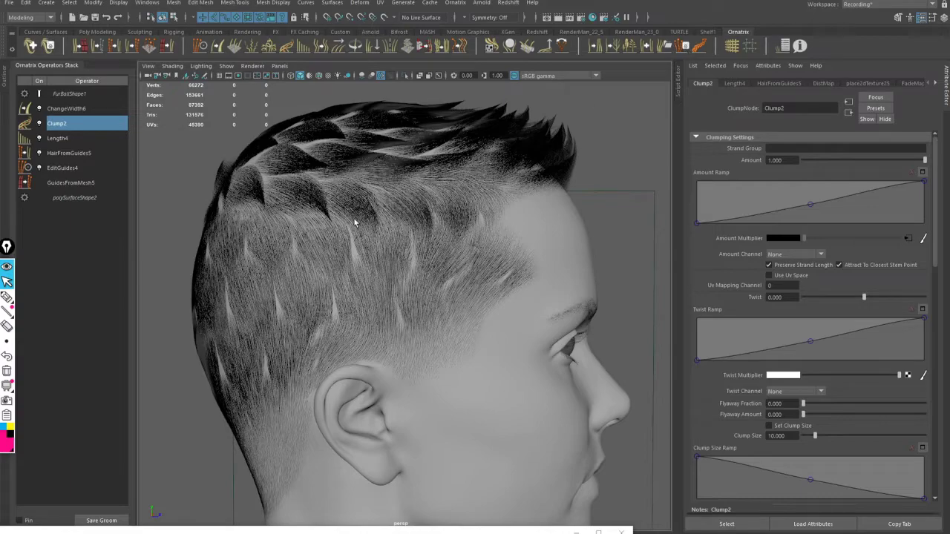
# - Add a Generate Strand Data operator above Clump2 with New Channel as its target data
pyautogui.keyDown('alt'); pyautogui.moveTo(364, 220); pyautogui.dragTo(376, 274); pyautogui.keyUp('alt')
pyautogui.keyDown('alt'); pyautogui.moveTo(319, 193); pyautogui.dragTo(545, 153); pyautogui.keyUp('alt')
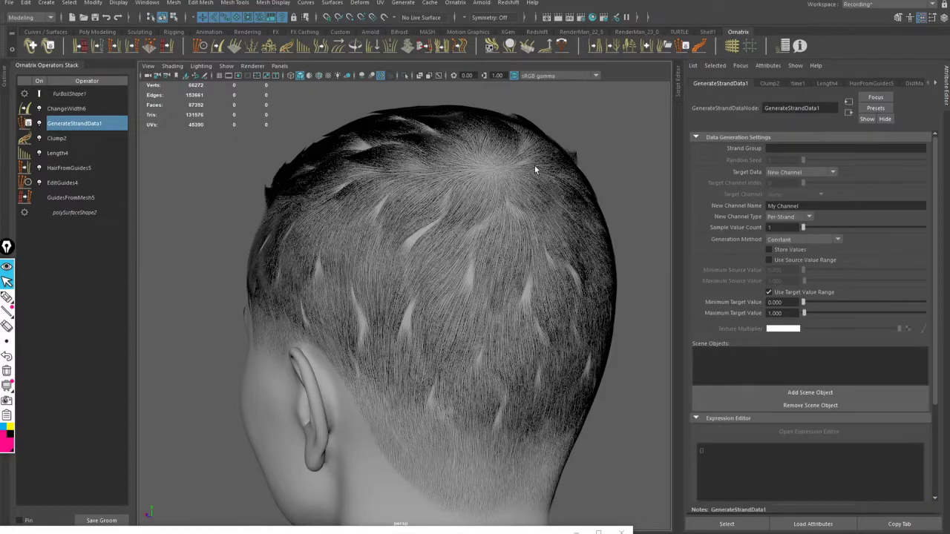
pyautogui.keyDown('alt'); pyautogui.moveTo(373, 175); pyautogui.dragTo(701, 179); pyautogui.keyUp('alt')
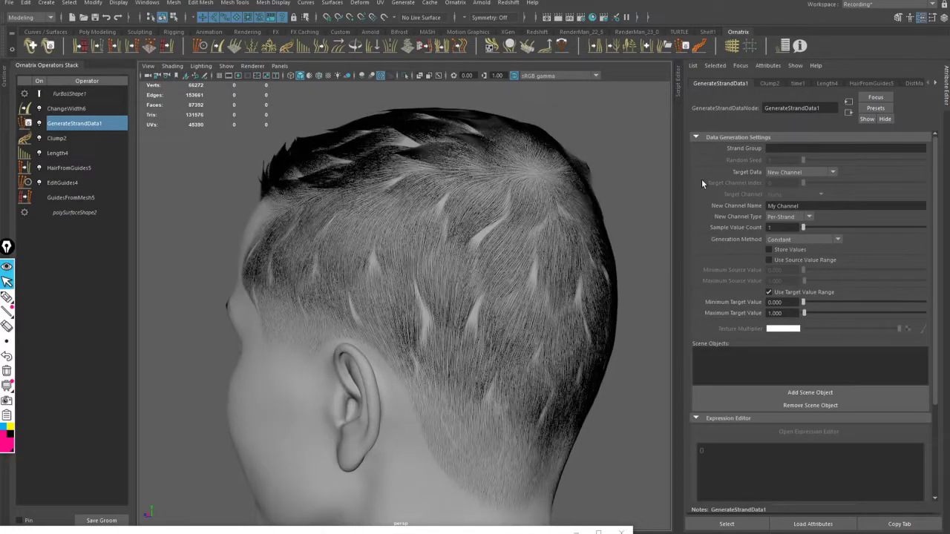
pyautogui.click(784, 174)
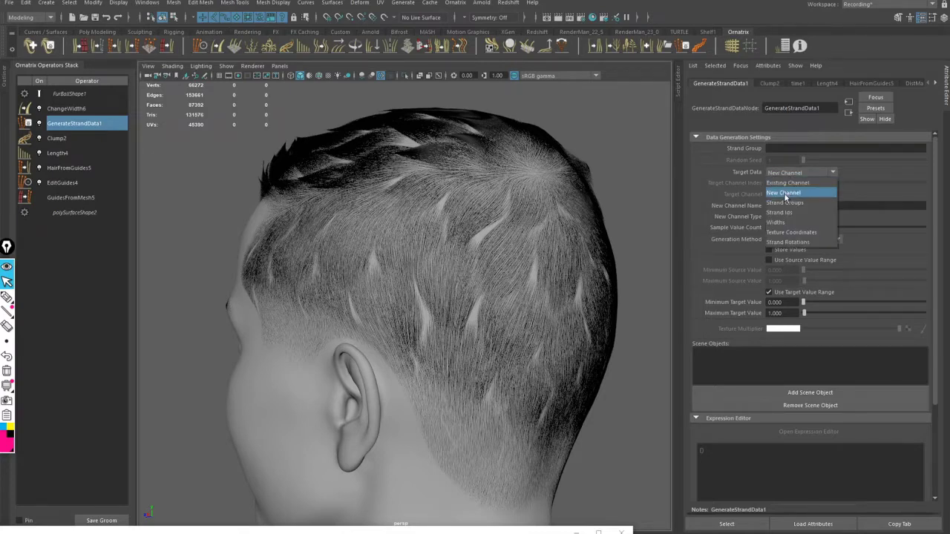
pyautogui.click(785, 194)
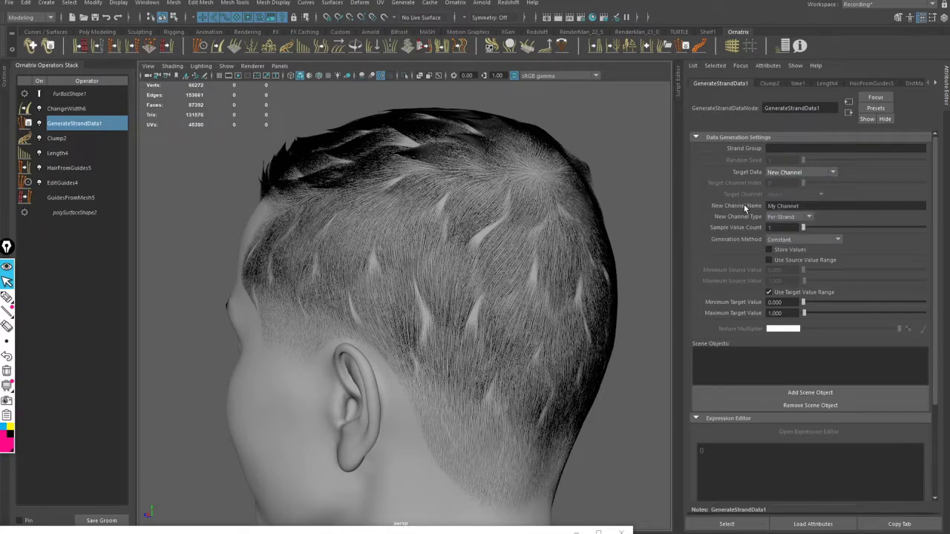
# - Name the new per-strand channel ClumpAmount and set its generation method to Strand Length
pyautogui.press('Tab')
pyautogui.write('C')
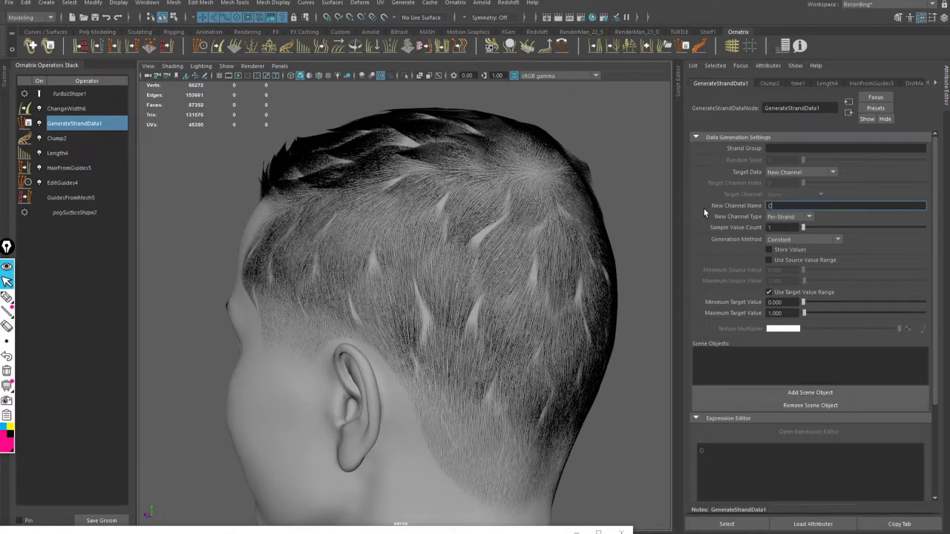
pyautogui.write('lumpAmount')
pyautogui.press('Return')
pyautogui.click(780, 220)
pyautogui.click(780, 228)
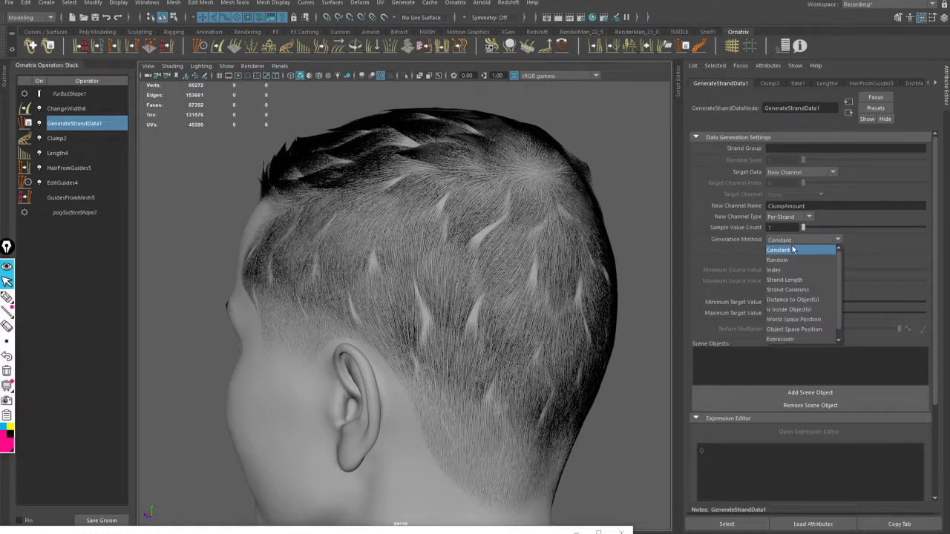
pyautogui.click(789, 281)
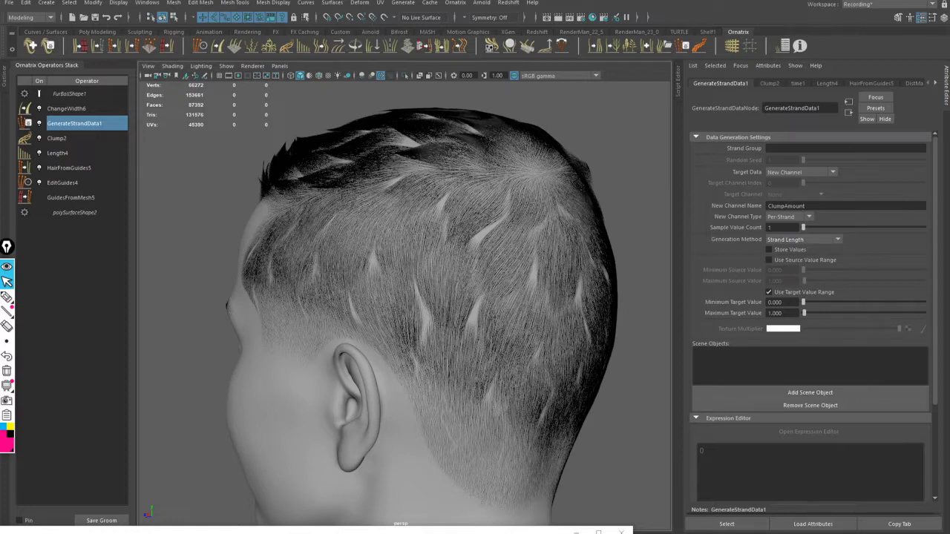
pyautogui.keyDown('alt'); pyautogui.moveTo(349, 241); pyautogui.dragTo(401, 230); pyautogui.keyUp('alt')
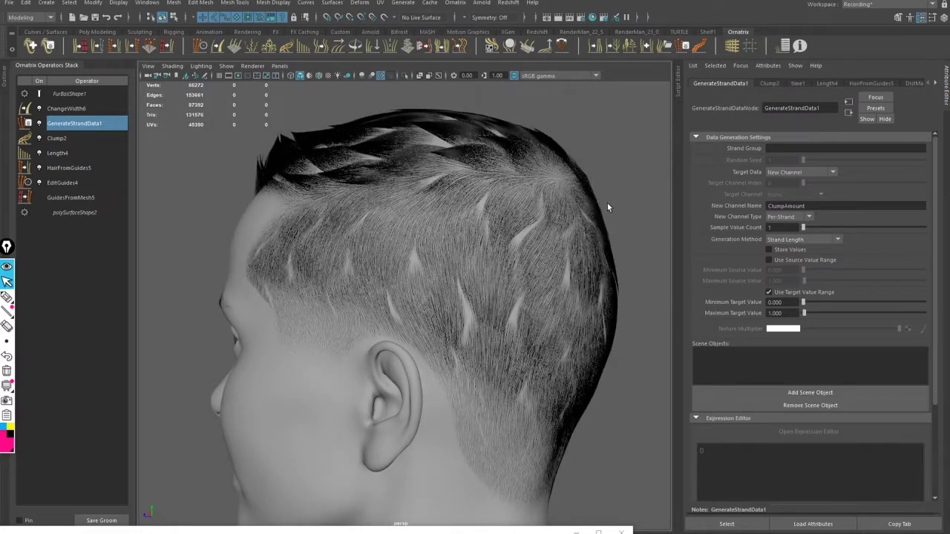
# - Move the Clump2 operator above GenerateStrandData1 in the operator stack
pyautogui.click(59, 139)
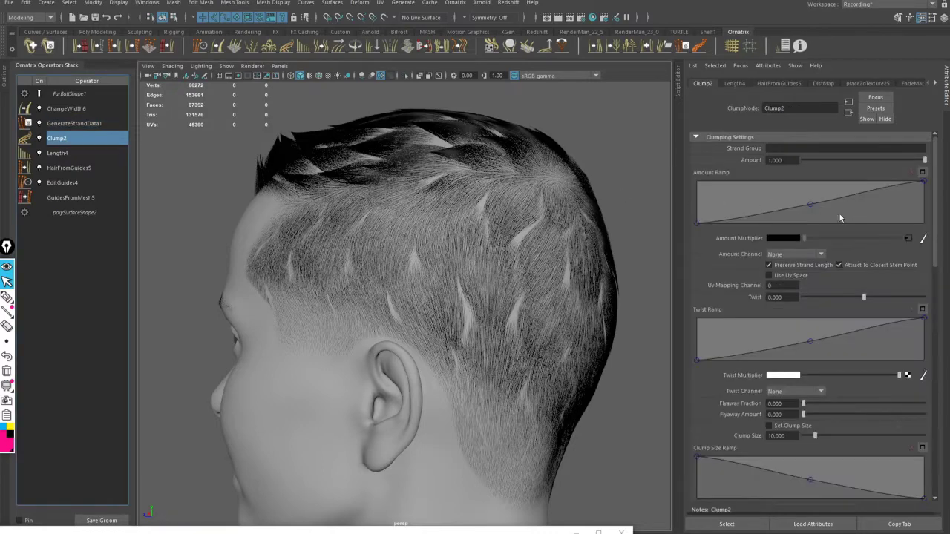
pyautogui.click(791, 253)
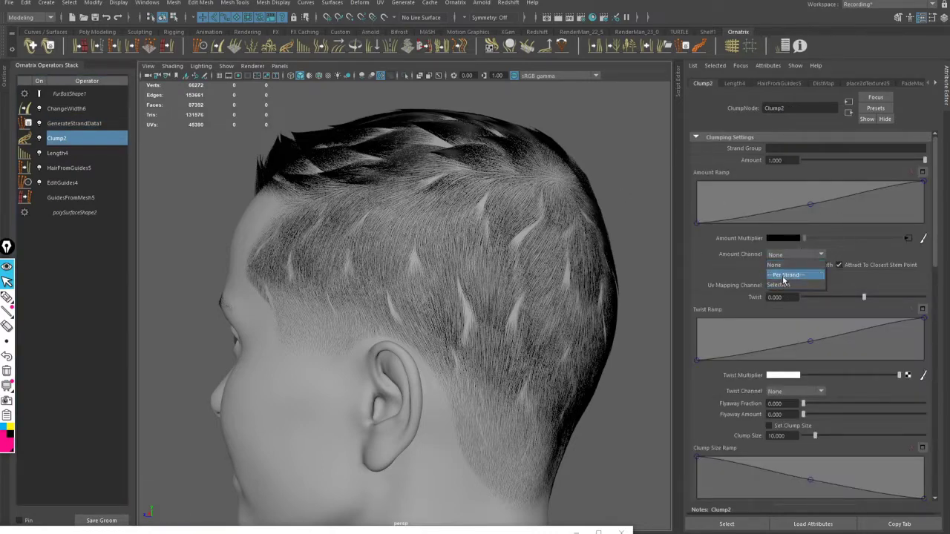
pyautogui.click(612, 382)
pyautogui.keyDown('alt'); pyautogui.moveTo(605, 386); pyautogui.dragTo(625, 390); pyautogui.keyUp('alt')
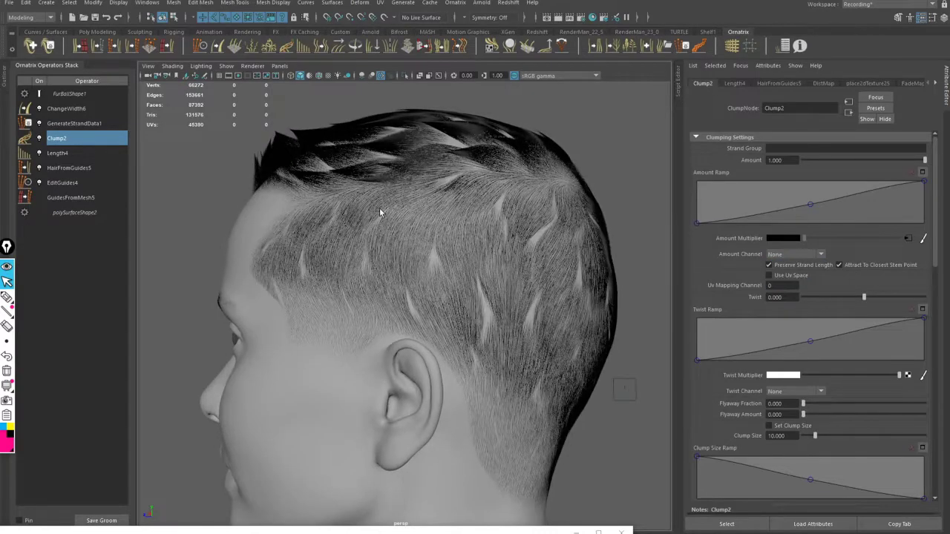
pyautogui.moveTo(68, 143); pyautogui.dragTo(68, 123)
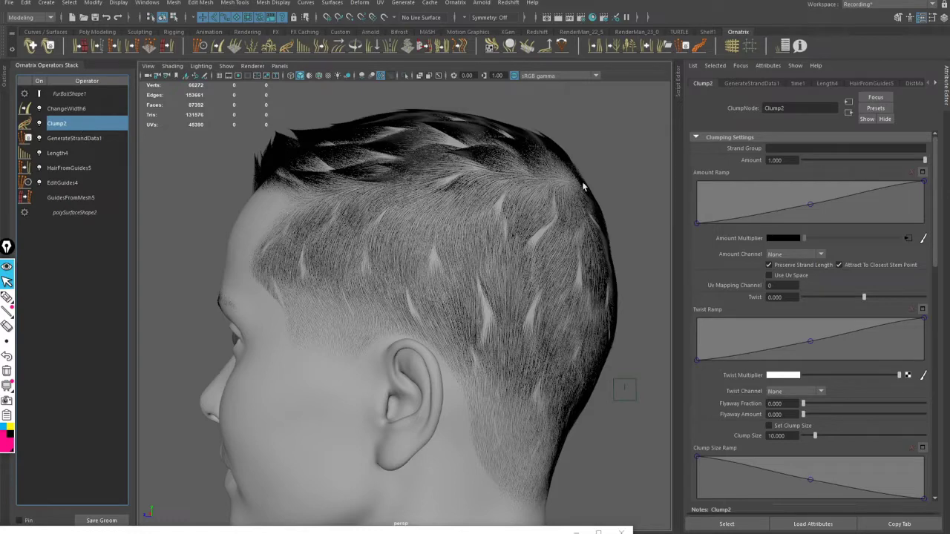
# - Assign ClumpAmount as the amount channel of the Clump2 operator
pyautogui.click(790, 256)
pyautogui.click(789, 263)
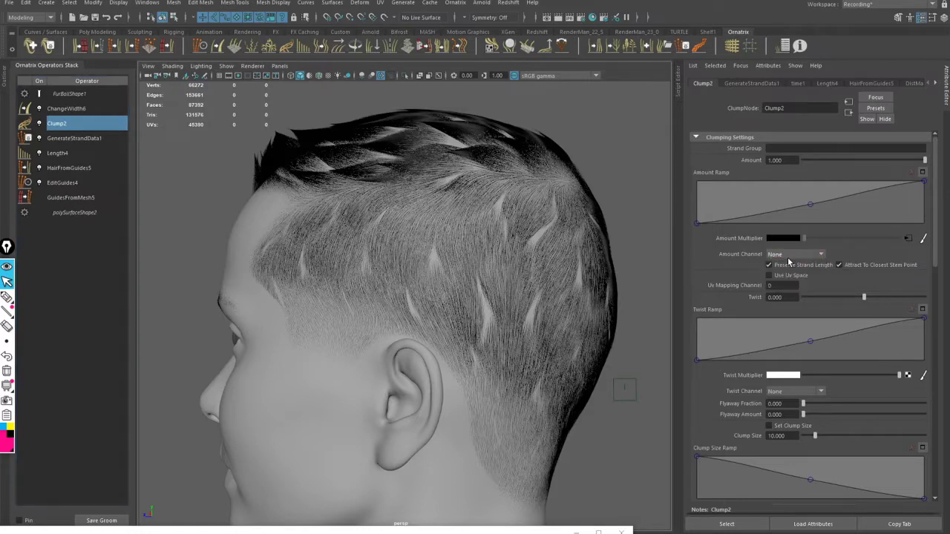
pyautogui.click(66, 143)
pyautogui.click(59, 123)
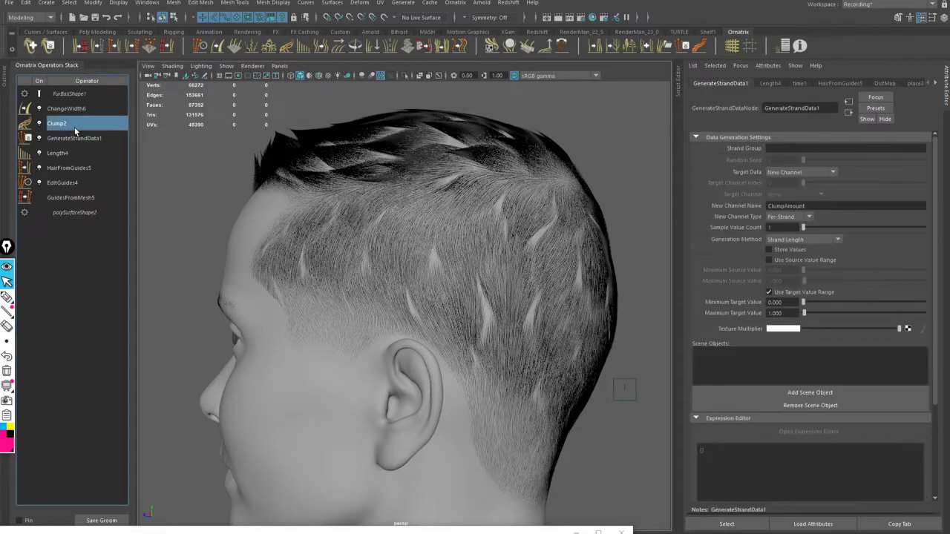
pyautogui.click(790, 255)
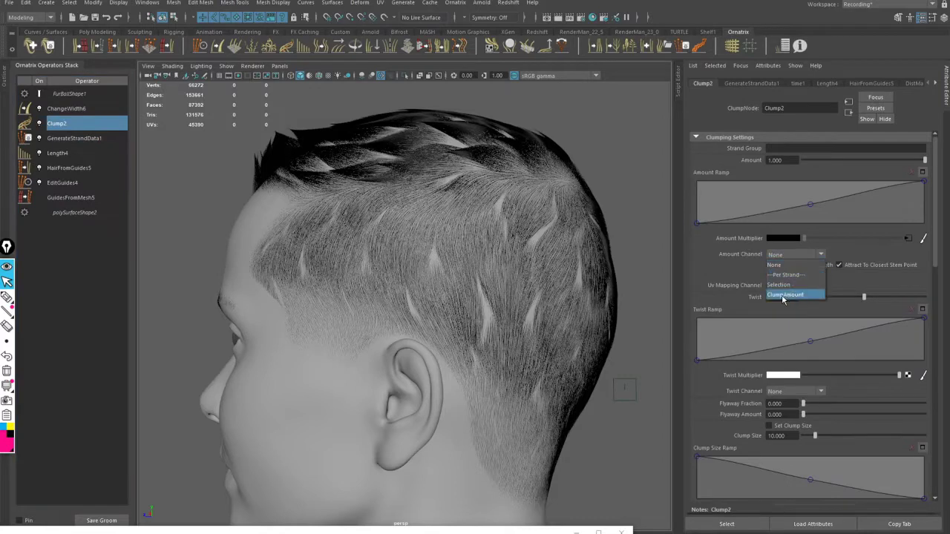
pyautogui.click(739, 256)
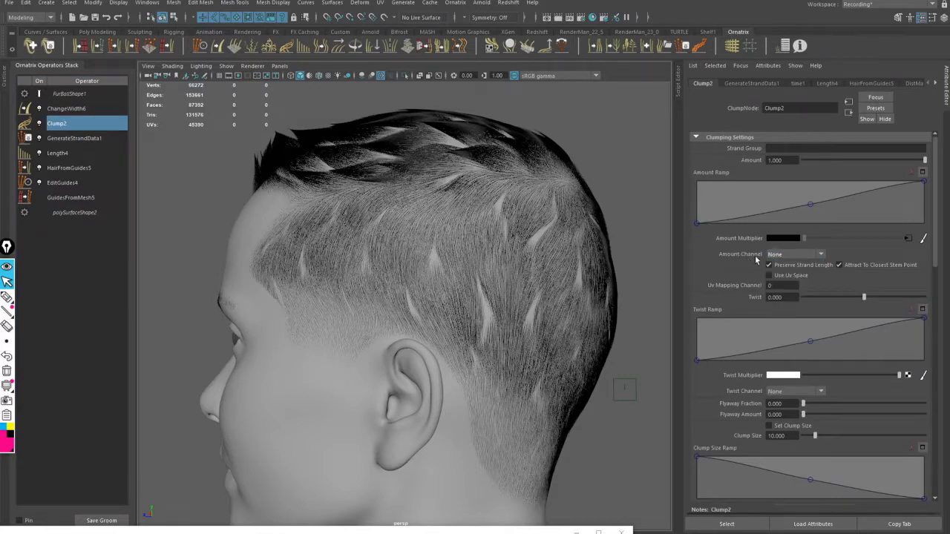
pyautogui.click(788, 256)
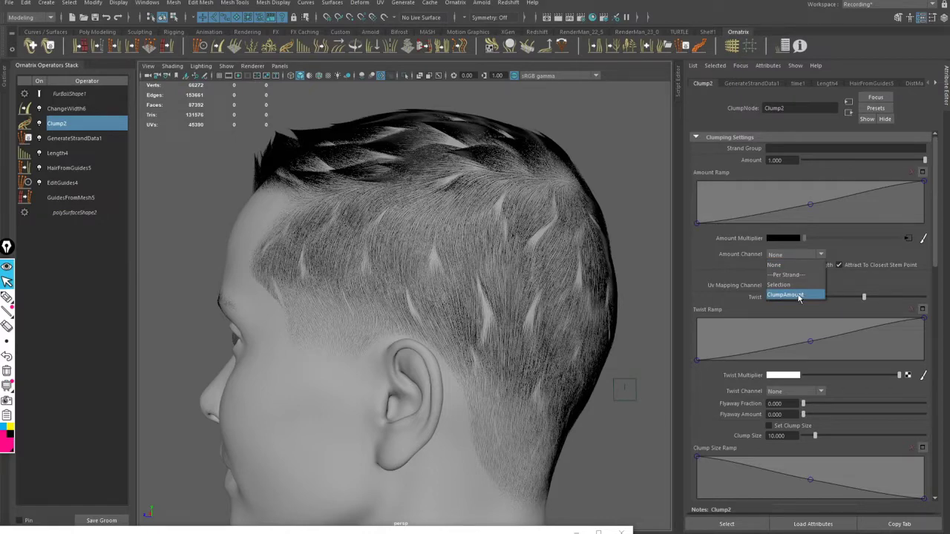
pyautogui.click(798, 298)
pyautogui.keyDown('alt'); pyautogui.moveTo(515, 239); pyautogui.dragTo(482, 236); pyautogui.keyUp('alt')
# - Compare the clumping with the amount channel set to None and to ClumpAmount, examining the sides and front up close
pyautogui.click(791, 259)
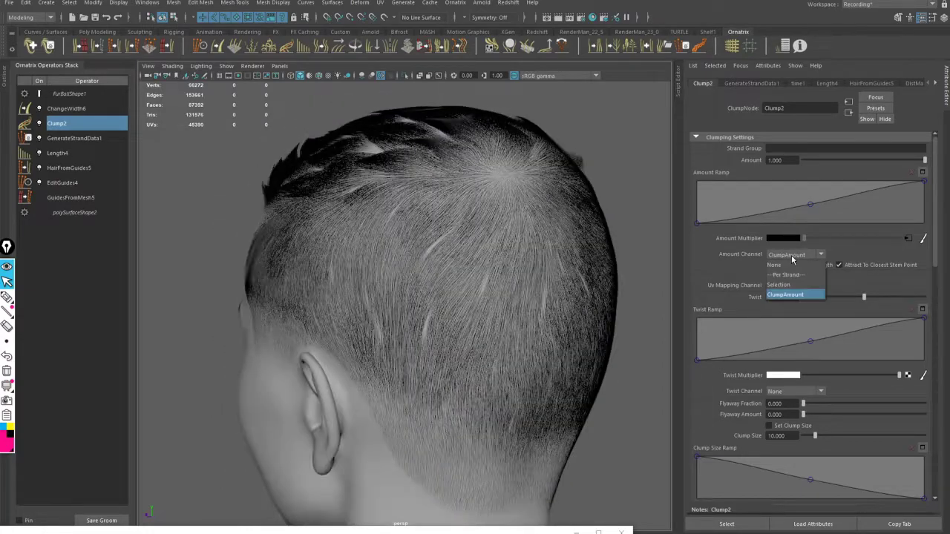
pyautogui.click(788, 264)
pyautogui.click(793, 256)
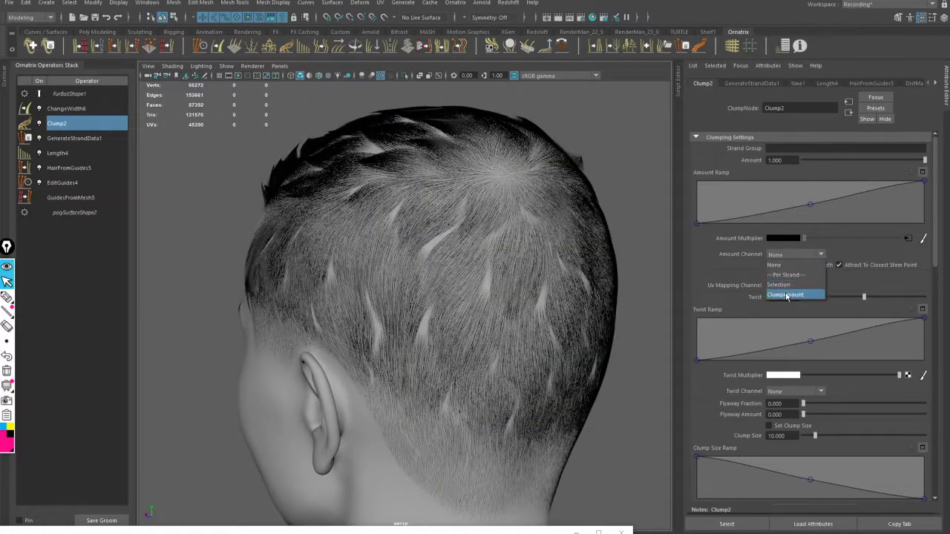
pyautogui.click(787, 295)
pyautogui.keyDown('alt'); pyautogui.moveTo(430, 249); pyautogui.dragTo(351, 245); pyautogui.keyUp('alt')
pyautogui.keyDown('alt'); pyautogui.moveTo(350, 245); pyautogui.dragTo(475, 279, button='right'); pyautogui.keyUp('alt')
pyautogui.keyDown('alt'); pyautogui.moveTo(475, 280); pyautogui.dragTo(414, 302); pyautogui.keyUp('alt')
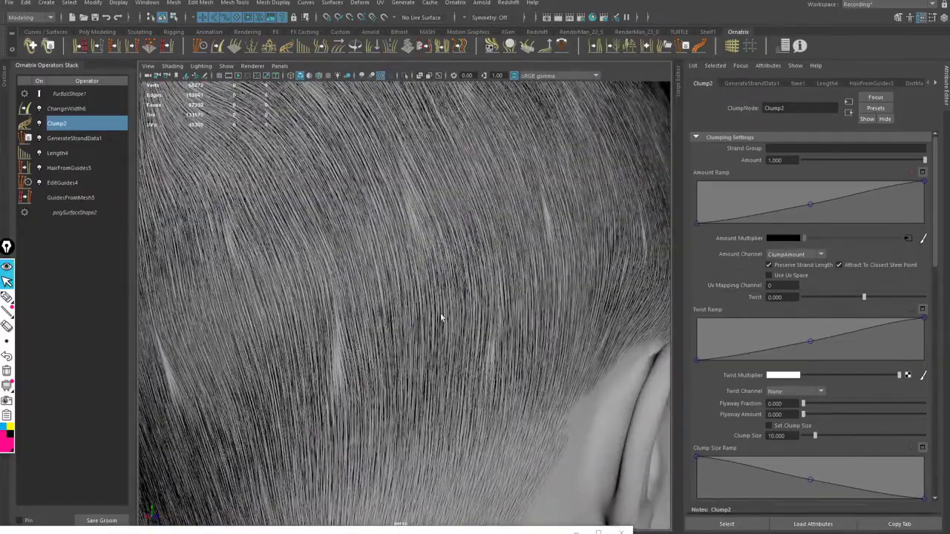
pyautogui.keyDown('alt'); pyautogui.moveTo(441, 318); pyautogui.dragTo(478, 306, button='right'); pyautogui.keyUp('alt')
pyautogui.keyDown('alt'); pyautogui.moveTo(478, 306); pyautogui.dragTo(354, 232); pyautogui.keyUp('alt')
pyautogui.keyDown('alt'); pyautogui.moveTo(354, 231); pyautogui.dragTo(333, 198, button='right'); pyautogui.keyUp('alt')
pyautogui.keyDown('alt'); pyautogui.moveTo(333, 198); pyautogui.dragTo(445, 215); pyautogui.keyUp('alt')
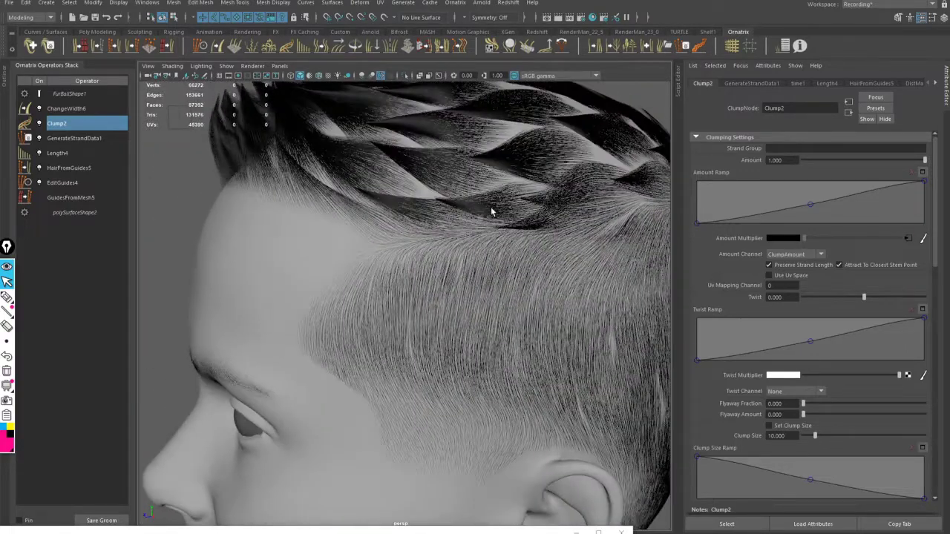
# - Reduce the Clump2 amount to about 0.344 and check the hair from the other side and above
pyautogui.scroll(-1, 491, 207)
pyautogui.moveTo(924, 160); pyautogui.dragTo(844, 172)
pyautogui.keyDown('alt'); pyautogui.moveTo(386, 193); pyautogui.dragTo(592, 485); pyautogui.keyUp('alt')
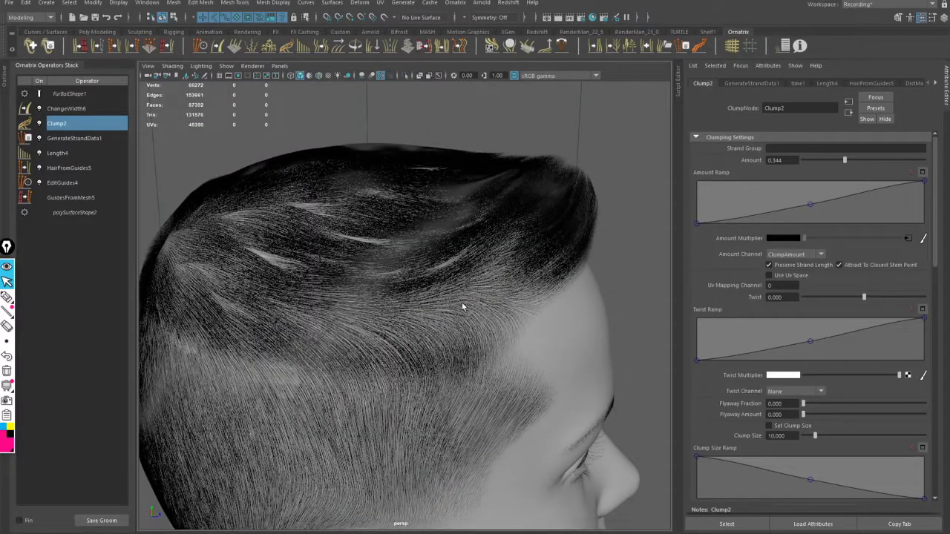
pyautogui.keyDown('alt'); pyautogui.moveTo(463, 305); pyautogui.dragTo(387, 218); pyautogui.keyUp('alt')
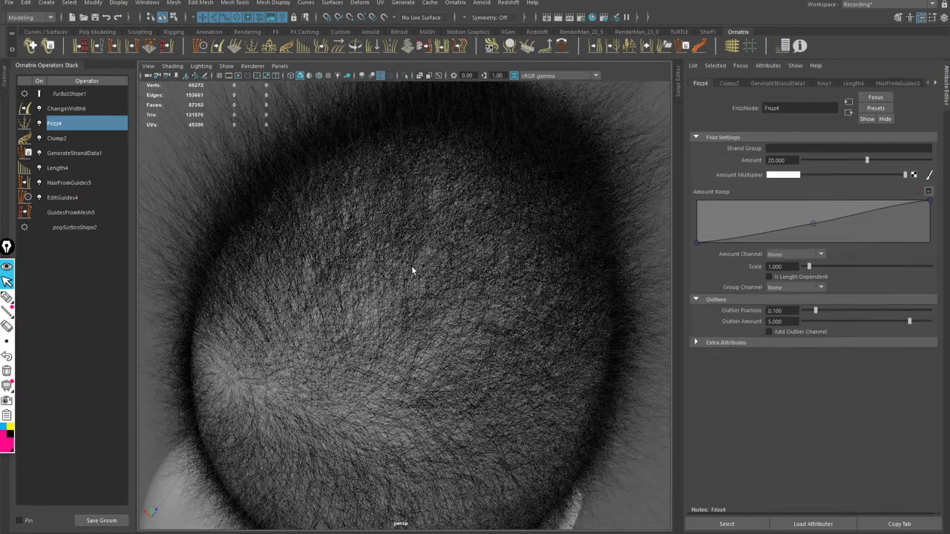
# - Drive the Frizz4 amount with the ClumpAmount channel and lower the amount to about 0.781
pyautogui.keyDown('alt'); pyautogui.moveTo(414, 271); pyautogui.dragTo(454, 199); pyautogui.keyUp('alt')
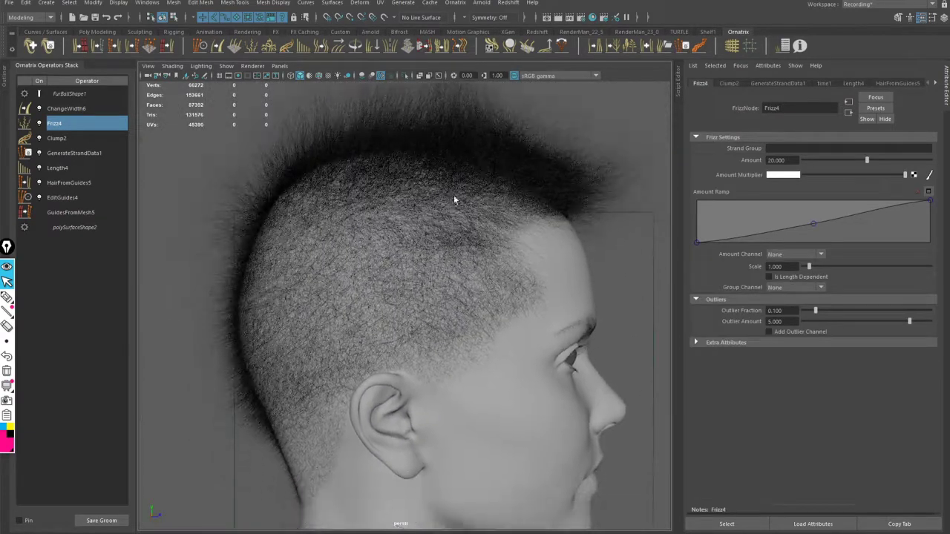
pyautogui.click(776, 255)
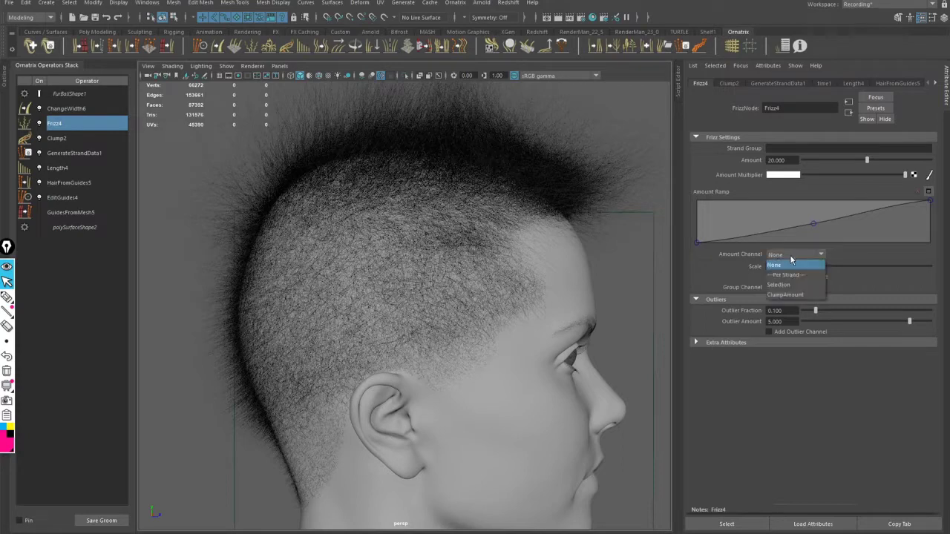
pyautogui.click(785, 295)
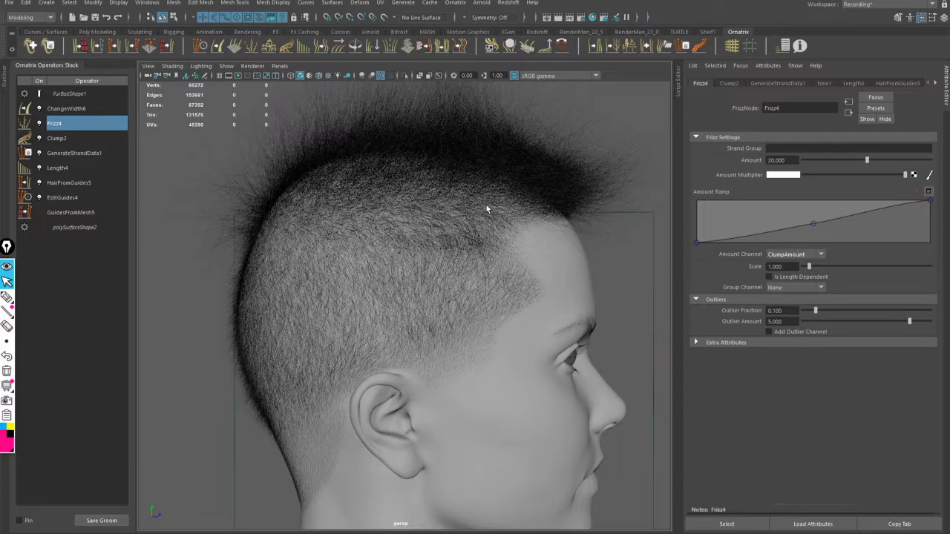
pyautogui.scroll(1, 486, 209)
pyautogui.moveTo(853, 162); pyautogui.dragTo(804, 164)
pyautogui.scroll(3, 435, 201)
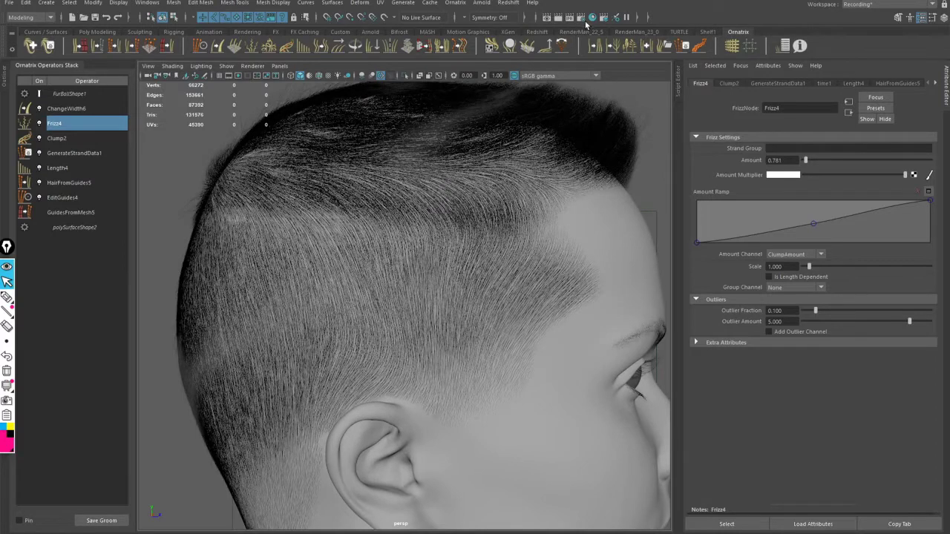
# - Open the Hypershade, list the scene's textures, and load the Frizz4 operator's attributes beside them
pyautogui.click(593, 18)
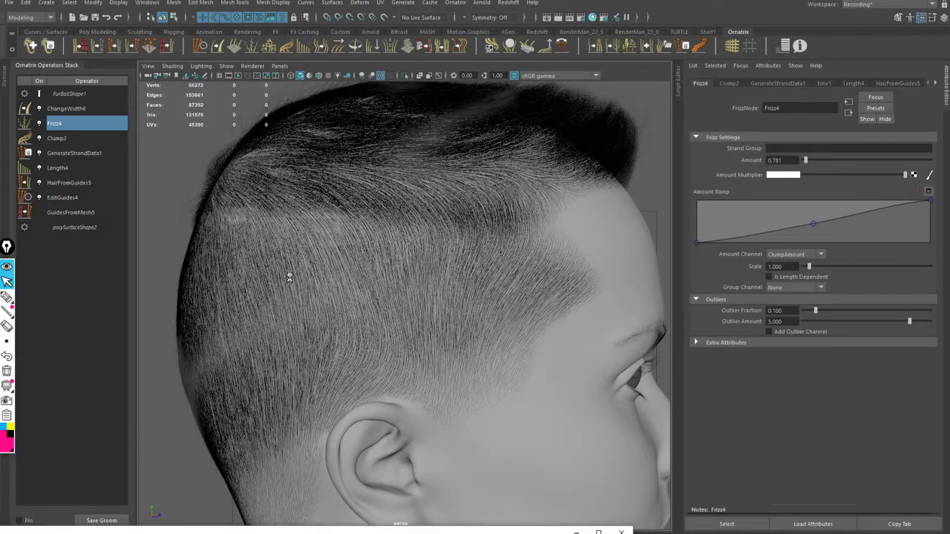
pyautogui.moveTo(324, 504); pyautogui.dragTo(339, 185)
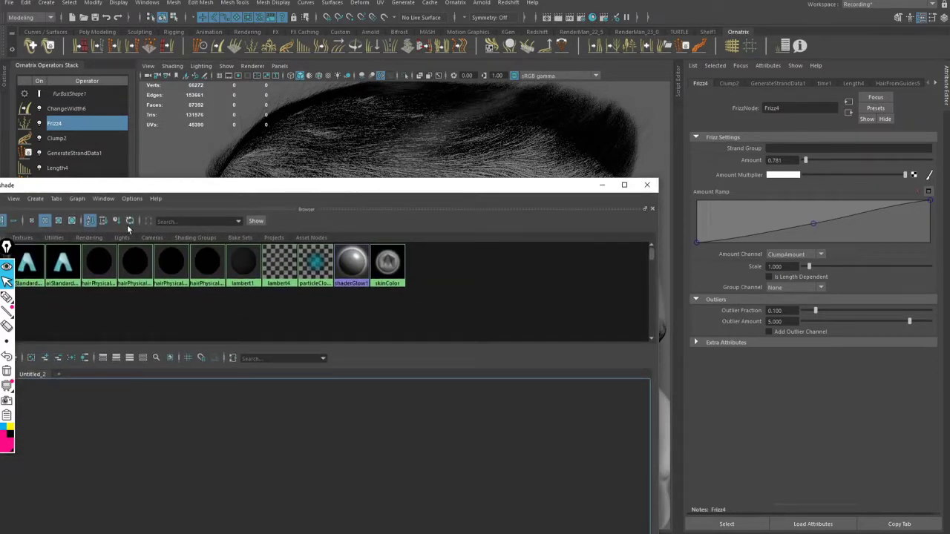
pyautogui.click(22, 245)
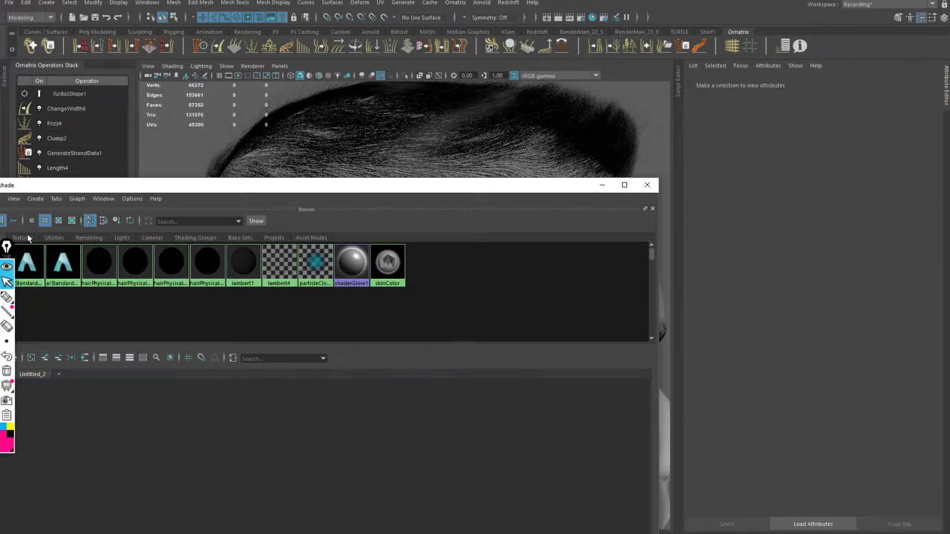
pyautogui.click(27, 237)
pyautogui.click(58, 123)
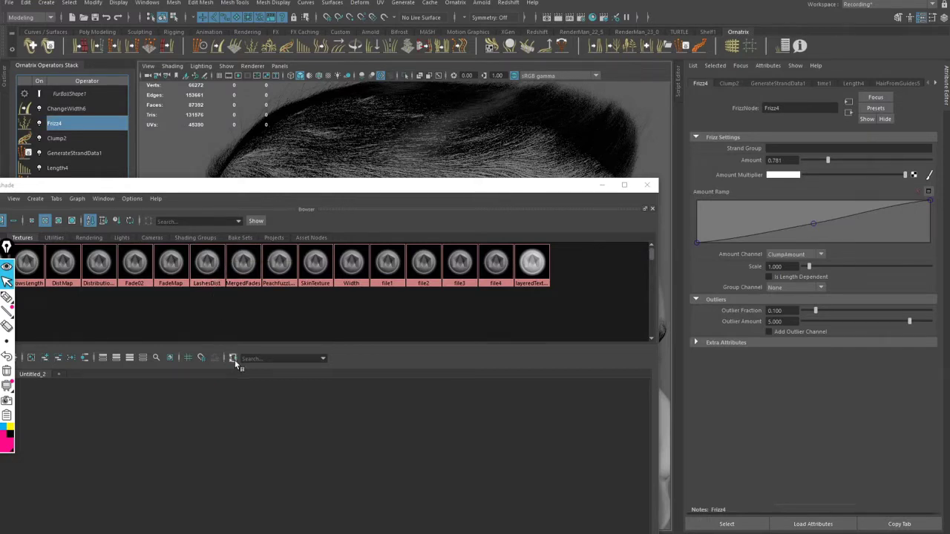
# - Connect the FadeMap texture to the Frizz4 amount multiplier, move the Hypershade out of the way, and inspect the hair
pyautogui.click(171, 264)
pyautogui.moveTo(171, 263); pyautogui.dragTo(745, 175, button='middle')
pyautogui.moveTo(558, 185); pyautogui.dragTo(403, 531)
pyautogui.click(493, 526)
pyautogui.keyDown('alt'); pyautogui.moveTo(331, 295); pyautogui.dragTo(354, 314); pyautogui.keyUp('alt')
pyautogui.keyDown('alt'); pyautogui.moveTo(460, 282); pyautogui.dragTo(494, 254); pyautogui.keyUp('alt')
pyautogui.keyDown('alt'); pyautogui.moveTo(494, 255); pyautogui.dragTo(485, 178, button='right'); pyautogui.keyUp('alt')
pyautogui.keyDown('alt'); pyautogui.moveTo(485, 178); pyautogui.dragTo(485, 248); pyautogui.keyUp('alt')
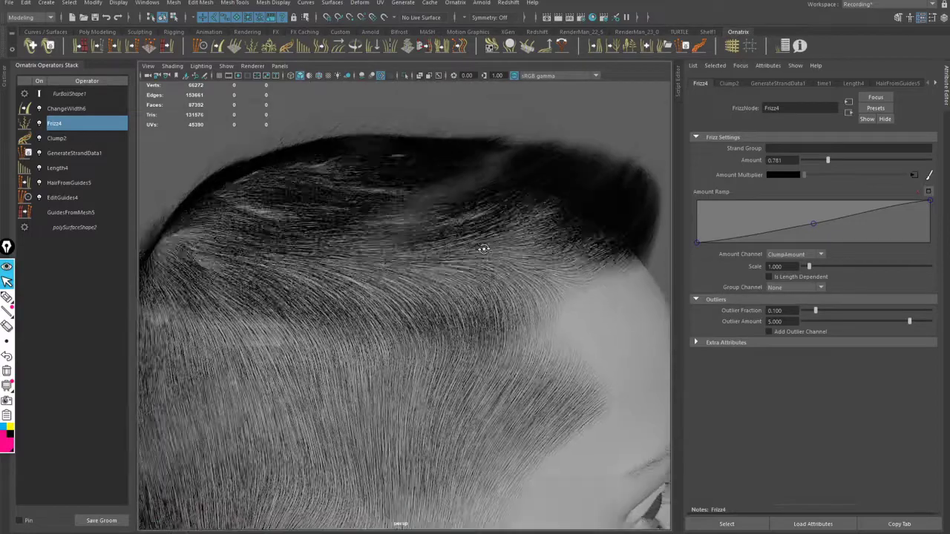
pyautogui.keyDown('alt'); pyautogui.moveTo(486, 248); pyautogui.dragTo(523, 261, button='right'); pyautogui.keyUp('alt')
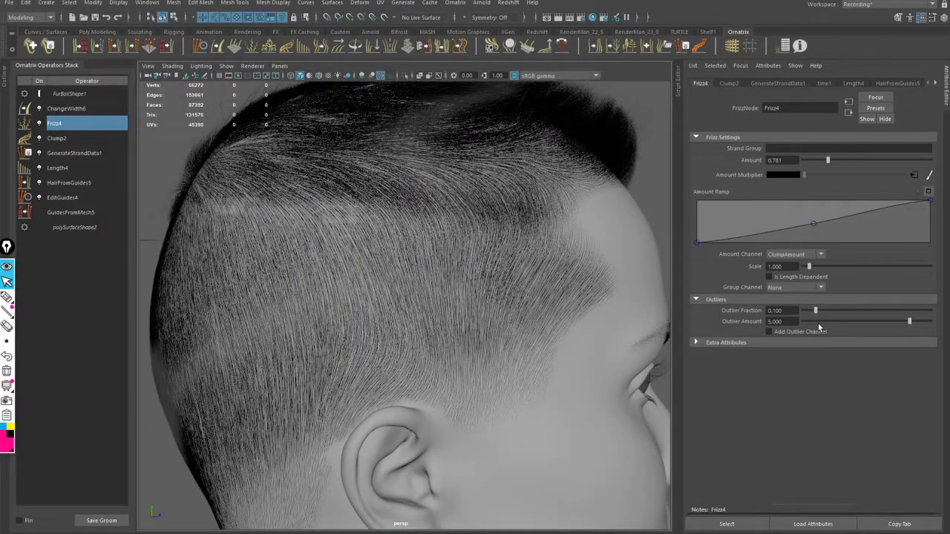
# - Set the Frizz4 scale, outlier fraction and outlier amount to 0, and adjust its amount to about 0.609
pyautogui.moveTo(818, 323); pyautogui.dragTo(793, 316)
pyautogui.moveTo(819, 265); pyautogui.dragTo(777, 261)
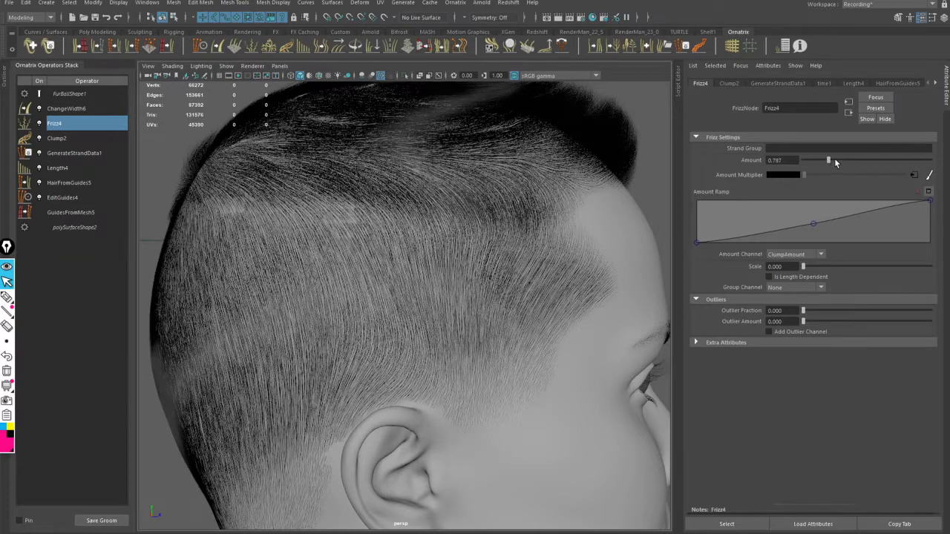
pyautogui.moveTo(835, 160); pyautogui.dragTo(740, 175)
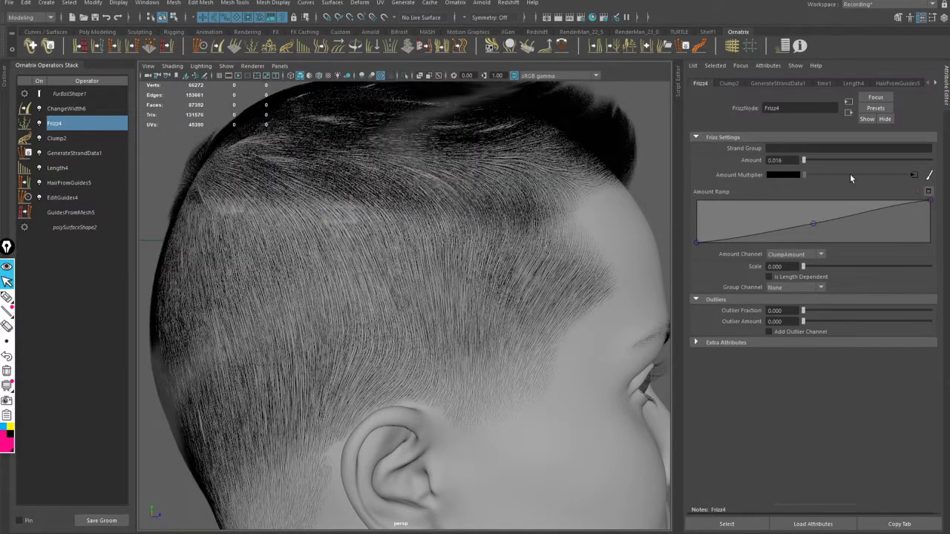
pyautogui.moveTo(849, 178); pyautogui.dragTo(932, 162)
pyautogui.keyDown('alt'); pyautogui.moveTo(510, 247); pyautogui.dragTo(462, 263); pyautogui.keyUp('alt')
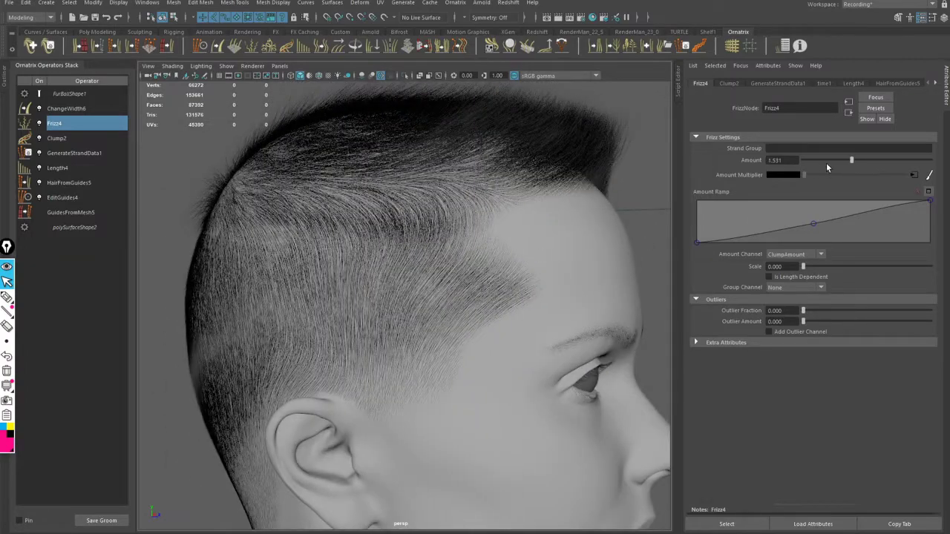
pyautogui.moveTo(827, 167)
pyautogui.mouseDown()
pyautogui.moveTo(776, 168)
pyautogui.moveTo(816, 165)
pyautogui.mouseUp()
pyautogui.keyDown('alt'); pyautogui.moveTo(496, 182); pyautogui.dragTo(440, 264); pyautogui.keyUp('alt')
pyautogui.scroll(2, 440, 264)
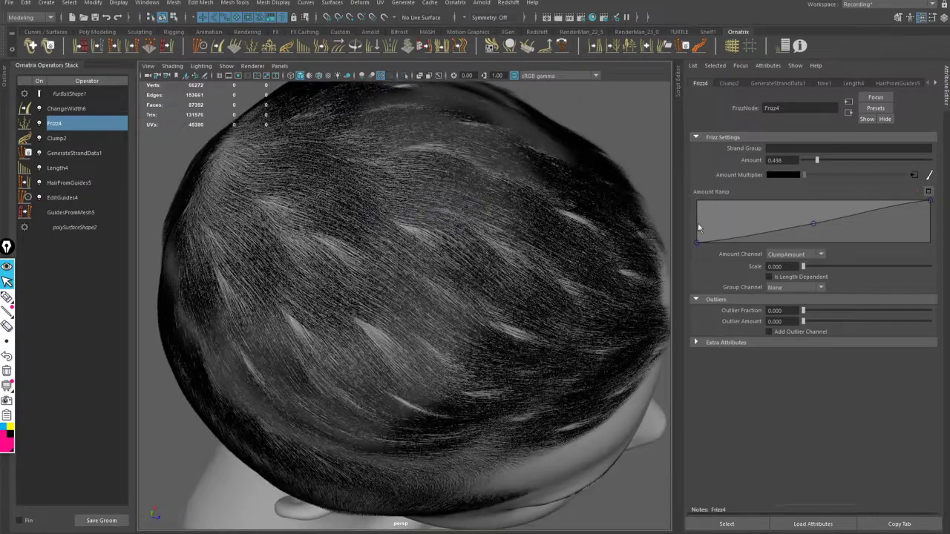
pyautogui.moveTo(815, 159)
pyautogui.mouseDown()
pyautogui.moveTo(799, 159)
pyautogui.moveTo(821, 161)
pyautogui.mouseUp()
pyautogui.keyDown('alt'); pyautogui.moveTo(638, 238); pyautogui.dragTo(449, 252); pyautogui.keyUp('alt')
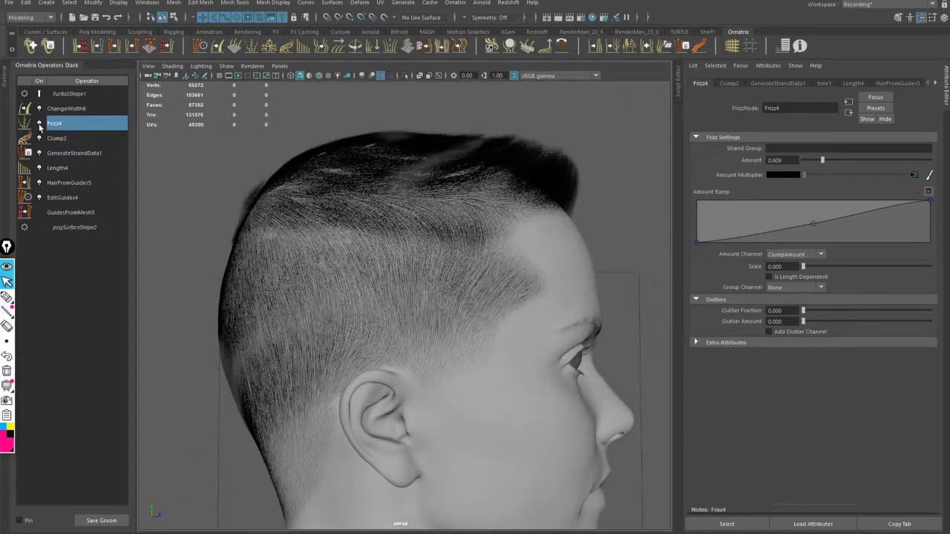
# - Toggle the Frizz4 operator off and on to compare the hair with and without frizz
pyautogui.click(39, 124)
pyautogui.click(39, 124)
pyautogui.click(39, 126)
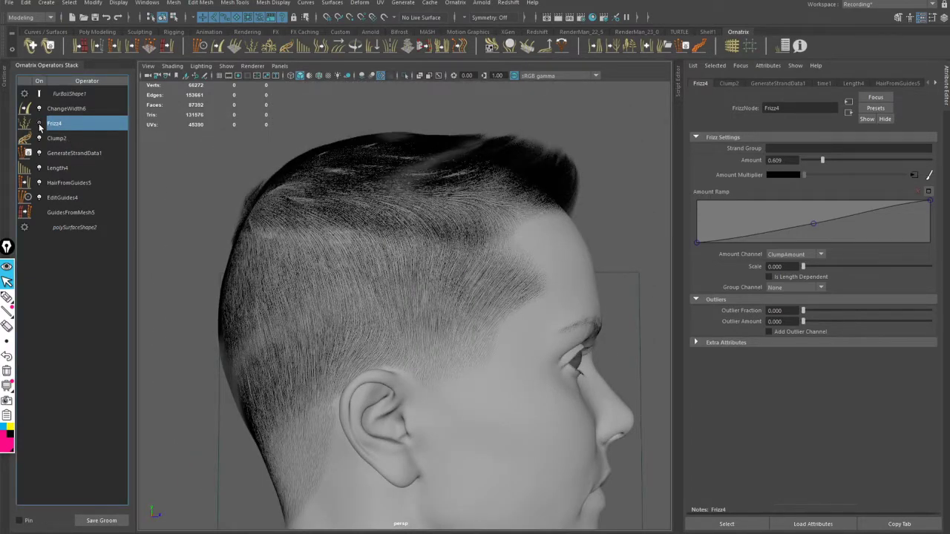
# - Turn the Frizz4 operator back on, set its amount to 0.7, and inspect the hair on the crown
pyautogui.click(40, 126)
pyautogui.keyDown('alt'); pyautogui.moveTo(518, 173); pyautogui.dragTo(510, 194); pyautogui.keyUp('alt')
pyautogui.doubleClick(776, 160)
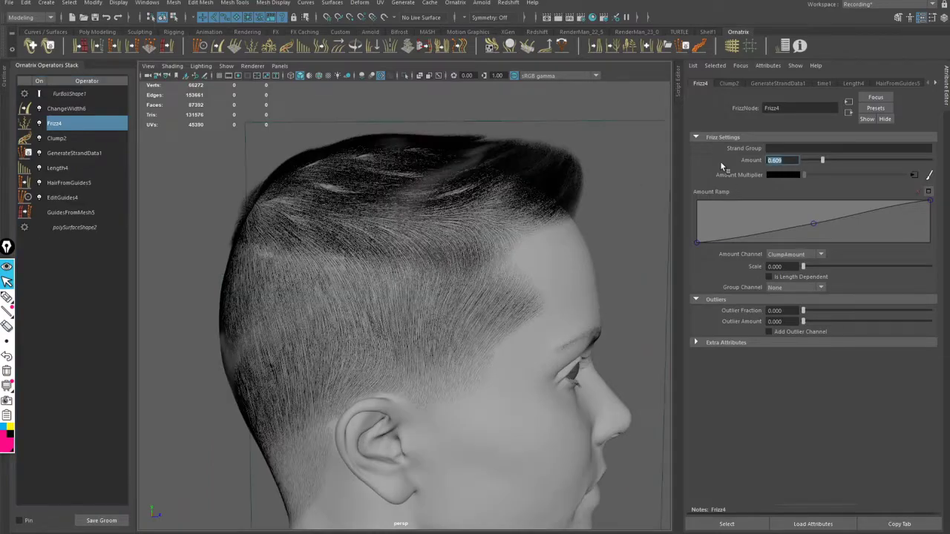
pyautogui.write('0.7')
pyautogui.press('Return')
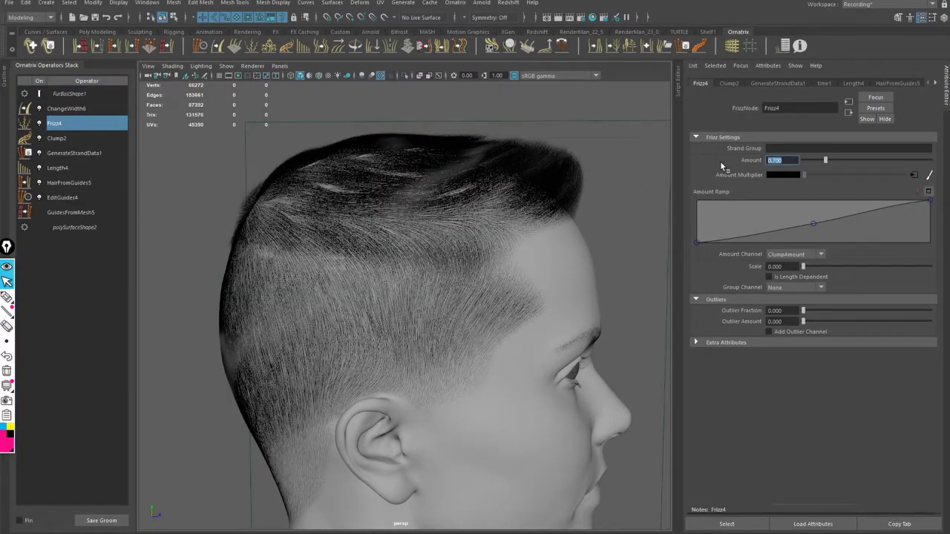
pyautogui.keyDown('alt'); pyautogui.moveTo(371, 239); pyautogui.dragTo(377, 282); pyautogui.keyUp('alt')
pyautogui.keyDown('alt'); pyautogui.moveTo(377, 282); pyautogui.dragTo(451, 290, button='right'); pyautogui.keyUp('alt')
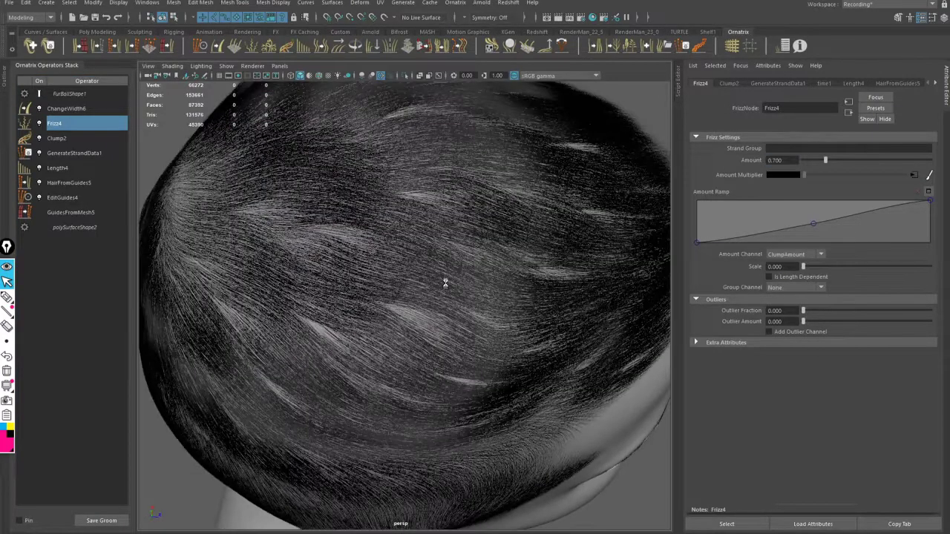
# - Rename the Clump2 operator in the stack as BigClumps
pyautogui.click(67, 144)
pyautogui.doubleClick(73, 141)
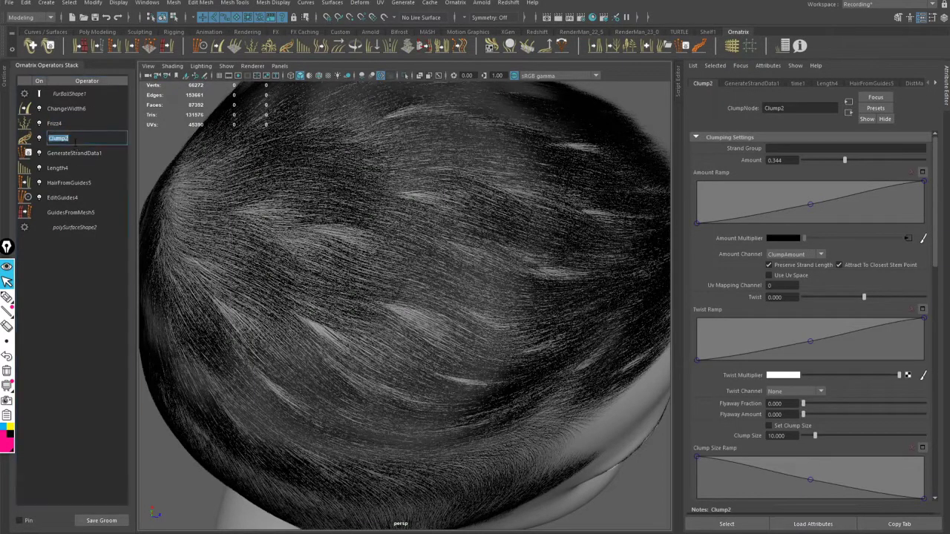
pyautogui.write('Ma')
pyautogui.press('BackSpace')
pyautogui.write('BigClum')
pyautogui.write('p1')
pyautogui.press('Return')
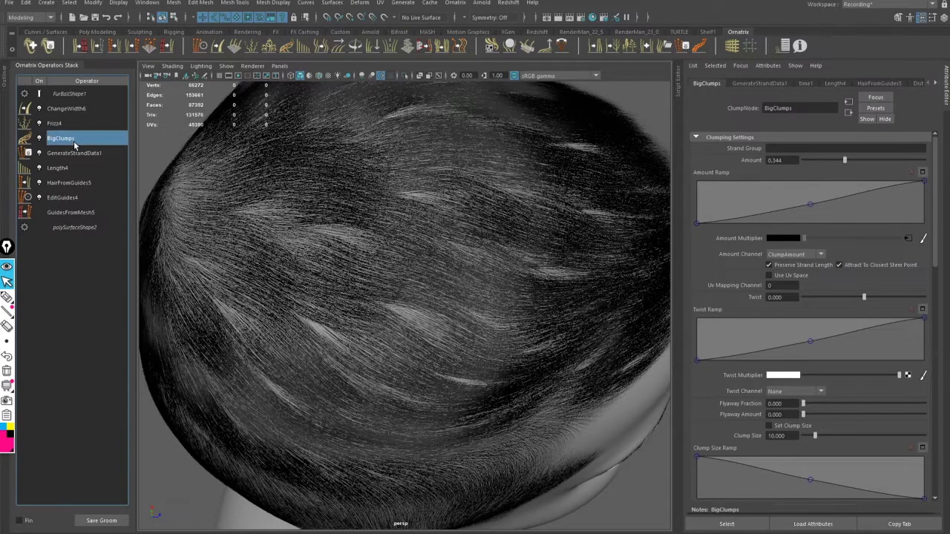
# - Enable Add Clump Index Channel in the sub-clumping settings of BigClumps
pyautogui.moveTo(935, 230); pyautogui.dragTo(936, 325)
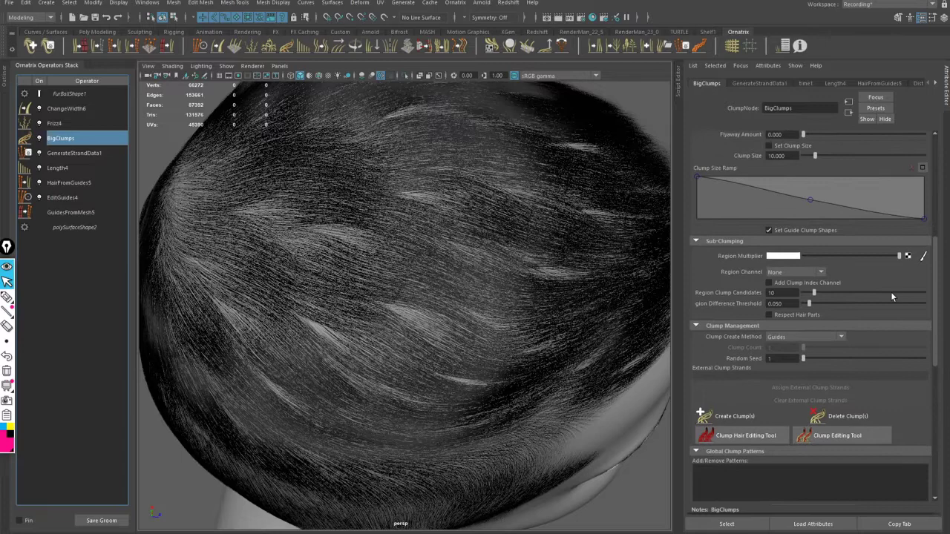
pyautogui.click(739, 325)
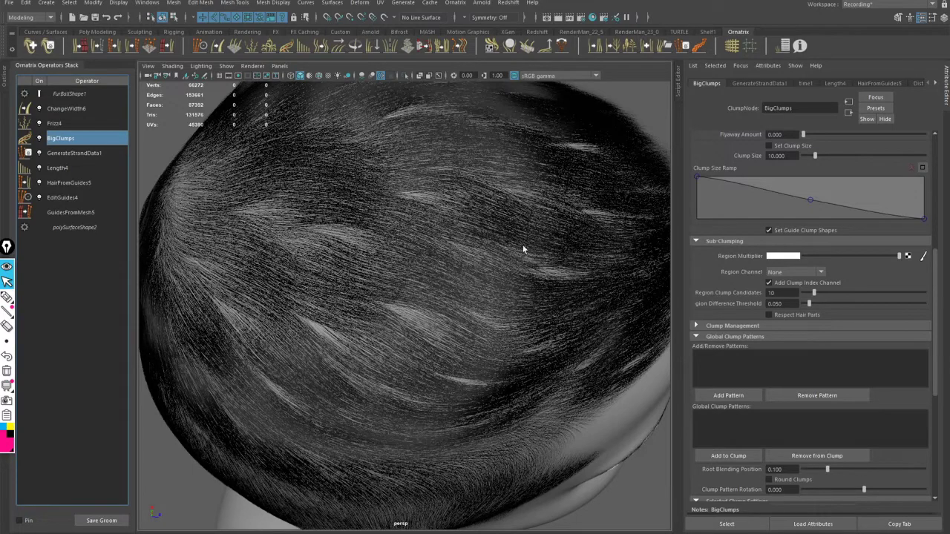
pyautogui.keyDown('alt'); pyautogui.moveTo(526, 250); pyautogui.dragTo(572, 215); pyautogui.keyUp('alt')
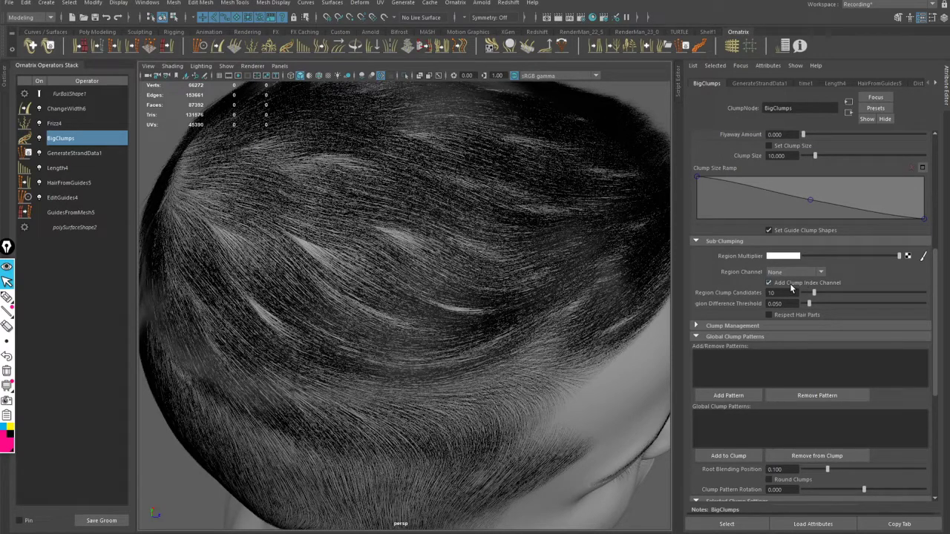
# - Collapse the Selected Clump Settings and Global Clump Patterns sections of BigClumps and expand Clump Management
pyautogui.scroll(5, 724, 303)
pyautogui.scroll(-6, 712, 305)
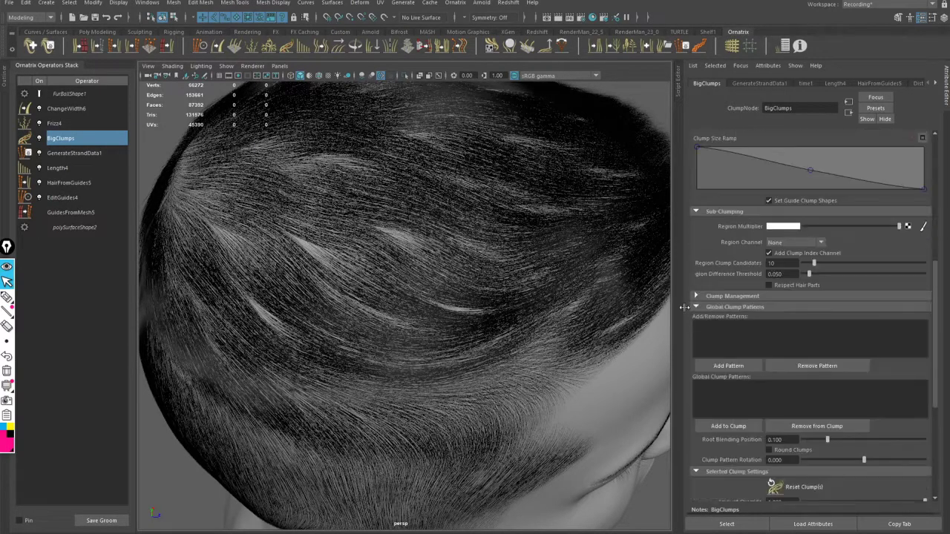
pyautogui.scroll(5, 727, 330)
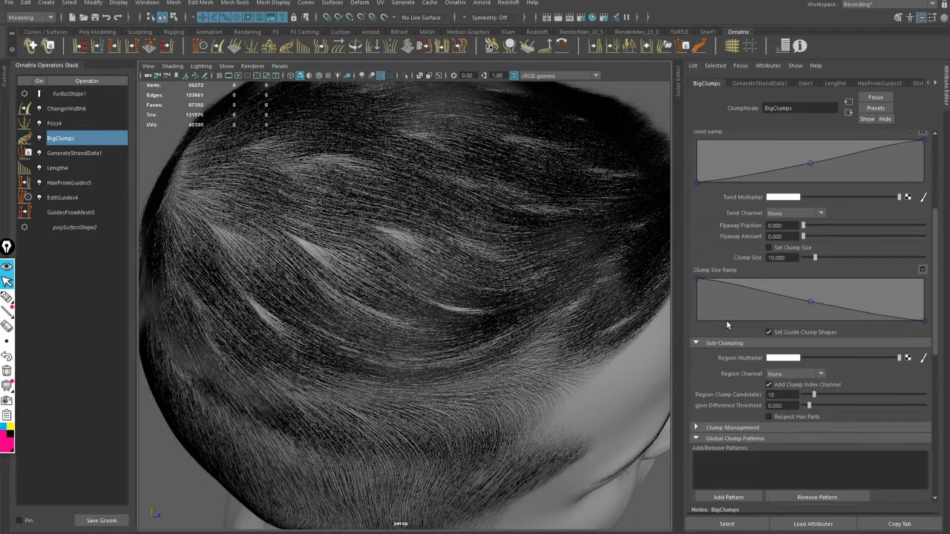
pyautogui.scroll(-12, 726, 320)
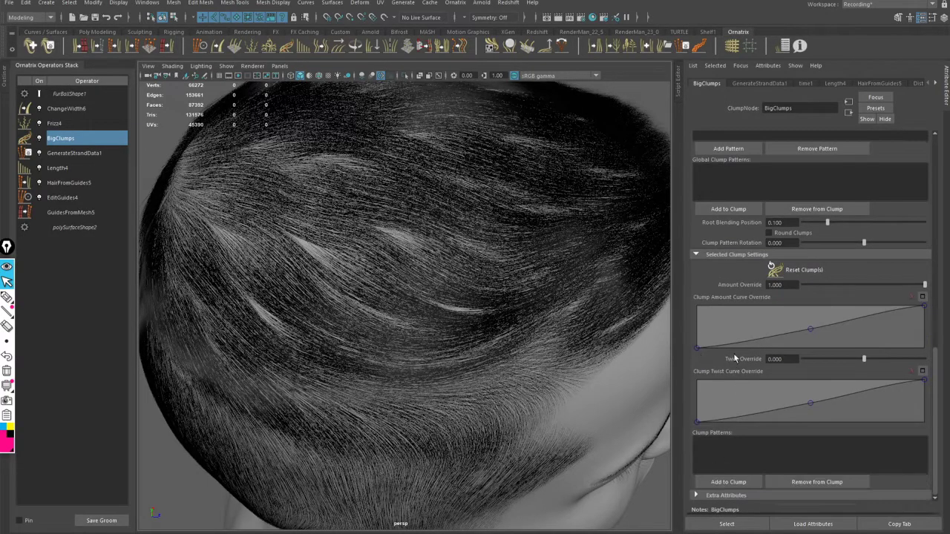
pyautogui.click(731, 255)
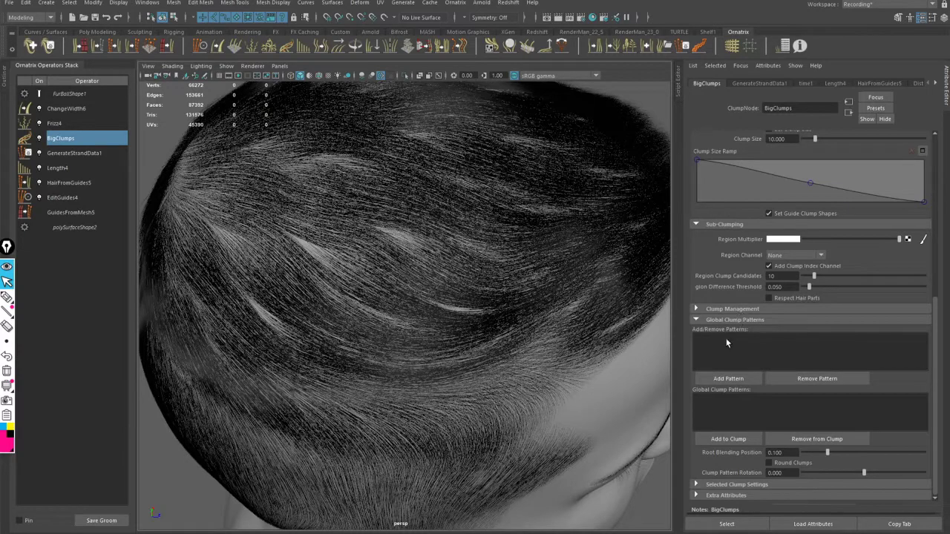
pyautogui.click(736, 311)
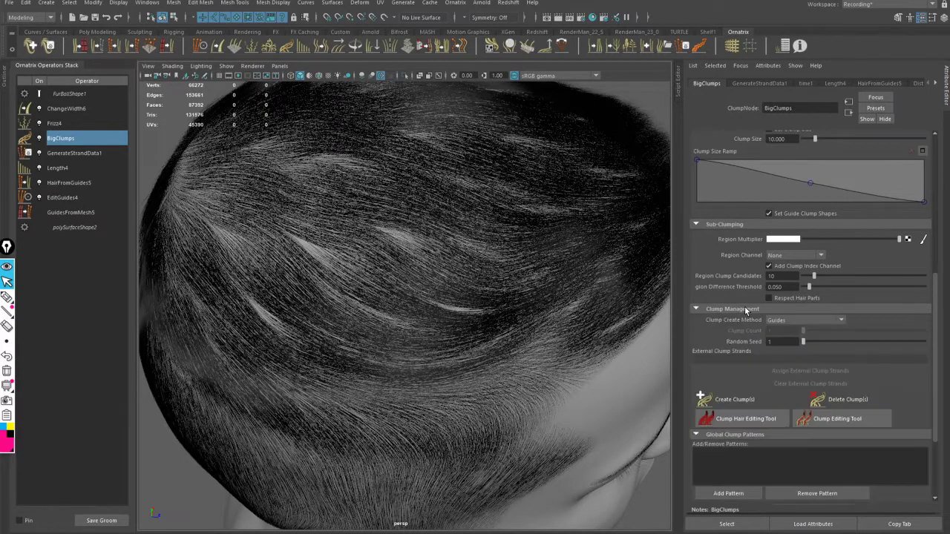
pyautogui.click(718, 436)
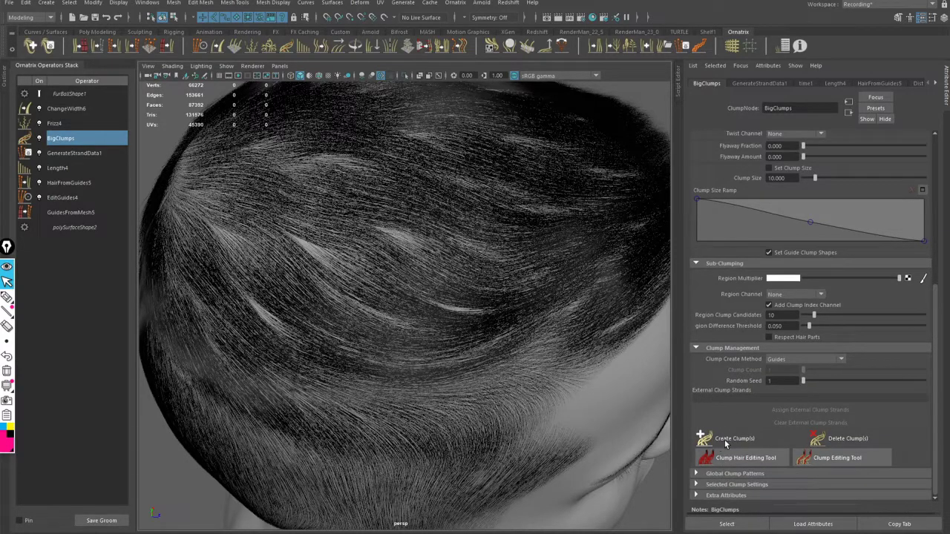
pyautogui.click(724, 439)
# - Compare the hair at the back of the head with the Frizz4 operator disabled and enabled
pyautogui.keyDown('alt'); pyautogui.moveTo(481, 215); pyautogui.dragTo(545, 248); pyautogui.keyUp('alt')
pyautogui.click(58, 123)
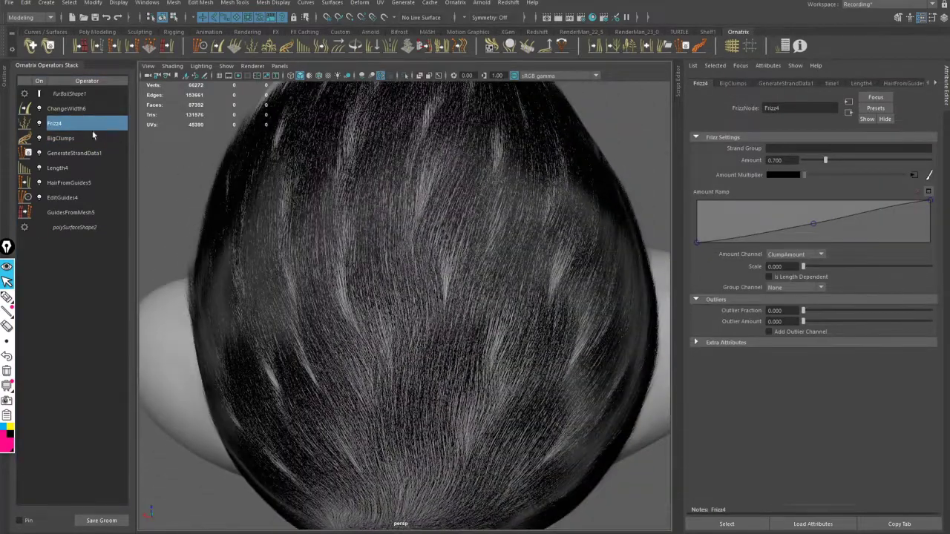
pyautogui.click(39, 124)
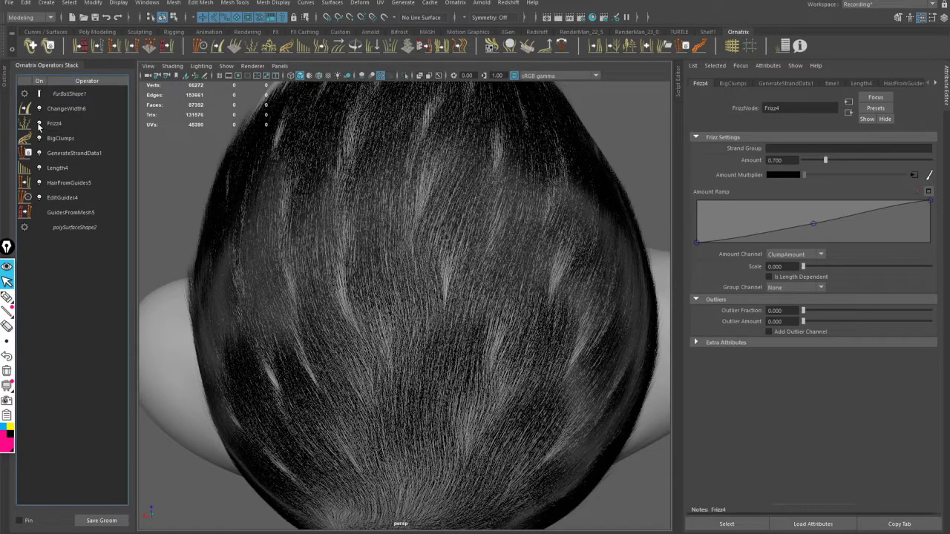
pyautogui.click(39, 124)
pyautogui.click(39, 125)
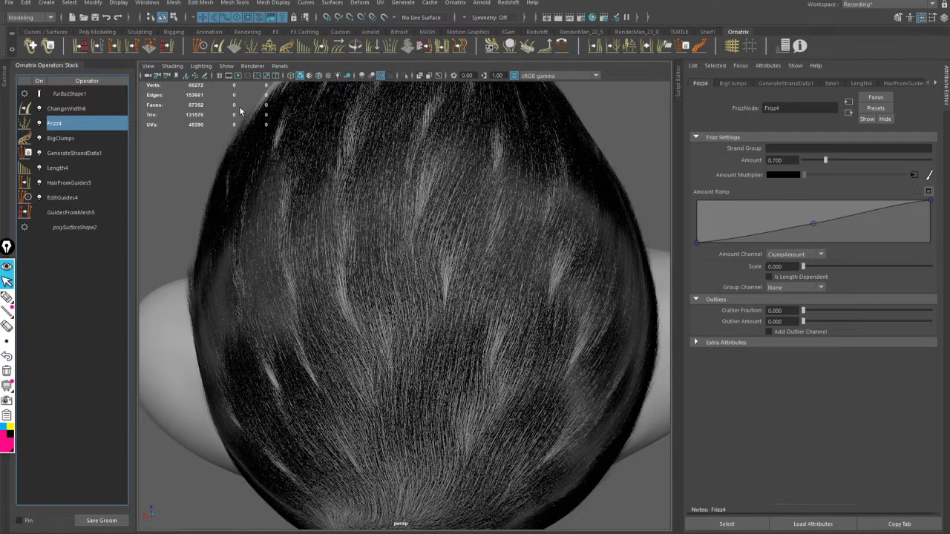
# - Add a Clump operator above Frizz4, delete its default clumps, and rename it SmallClumps
pyautogui.click(285, 49)
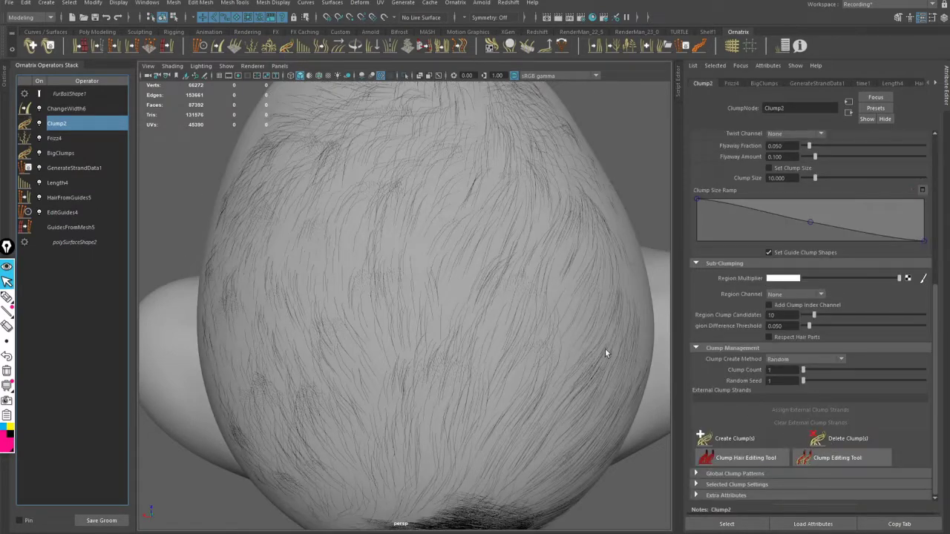
pyautogui.click(837, 441)
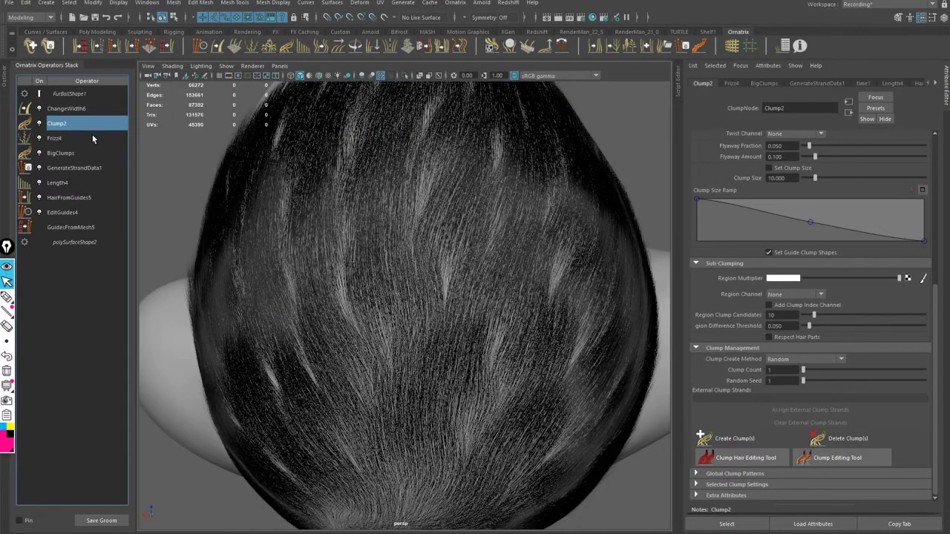
pyautogui.doubleClick(66, 124)
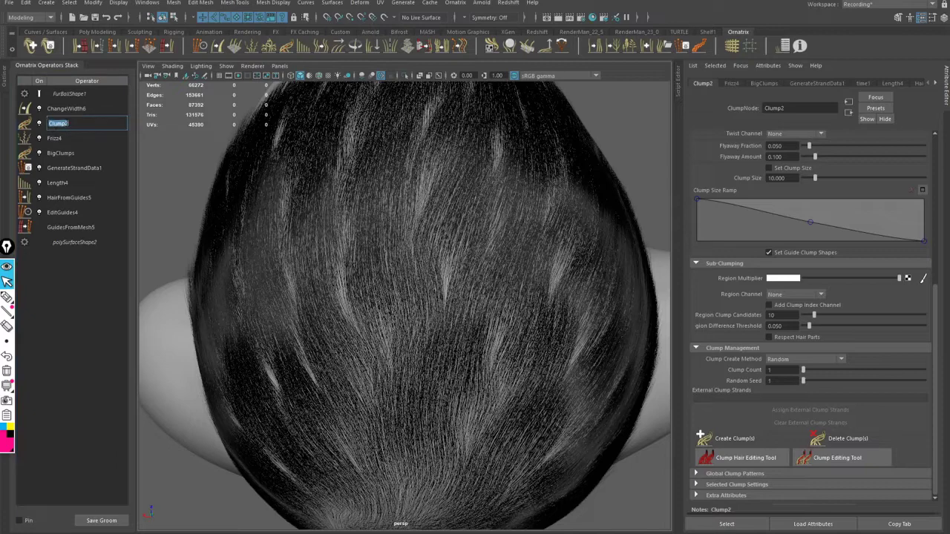
pyautogui.write('SmallClumps')
pyautogui.press('Return')
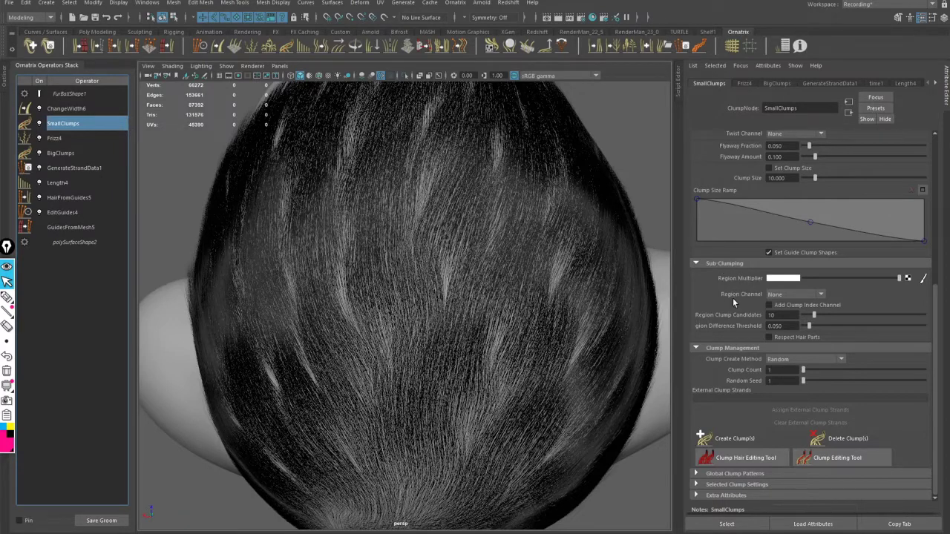
# - Set the SmallClumps region channel to ClumpIds, checking the clump index channel option on BigClumps
pyautogui.click(788, 295)
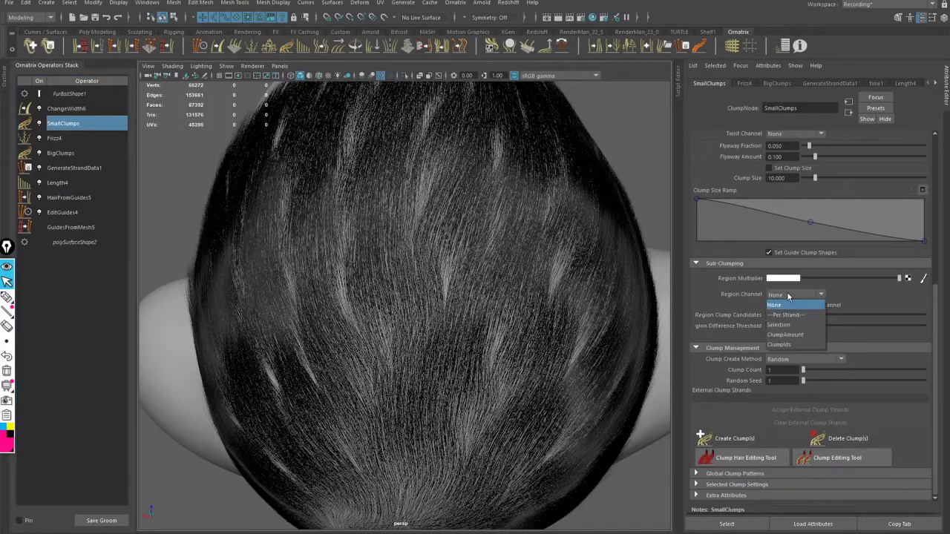
pyautogui.click(794, 346)
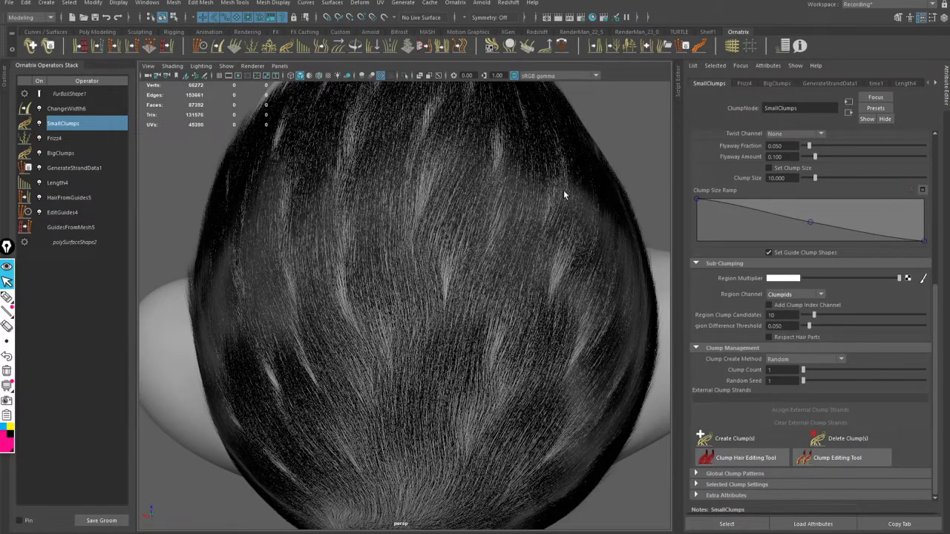
pyautogui.click(60, 155)
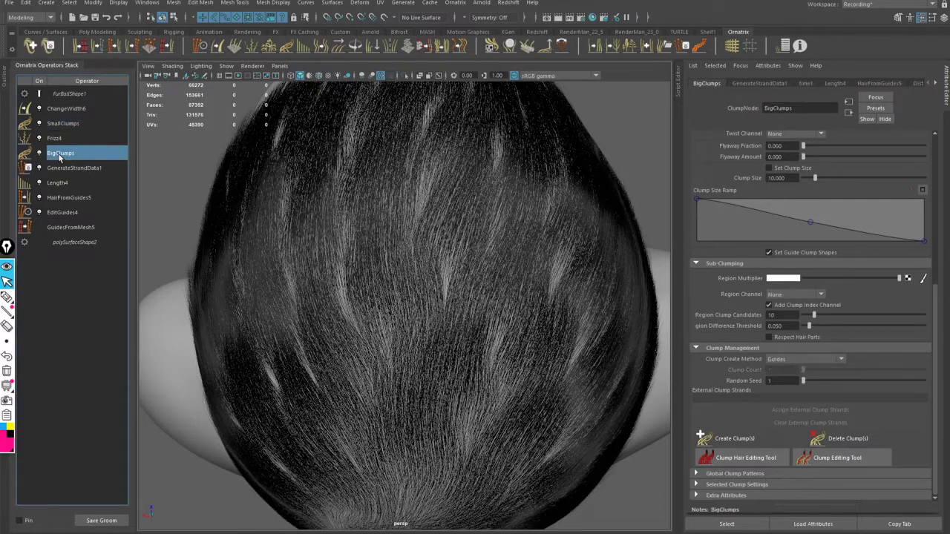
pyautogui.click(776, 306)
pyautogui.click(84, 126)
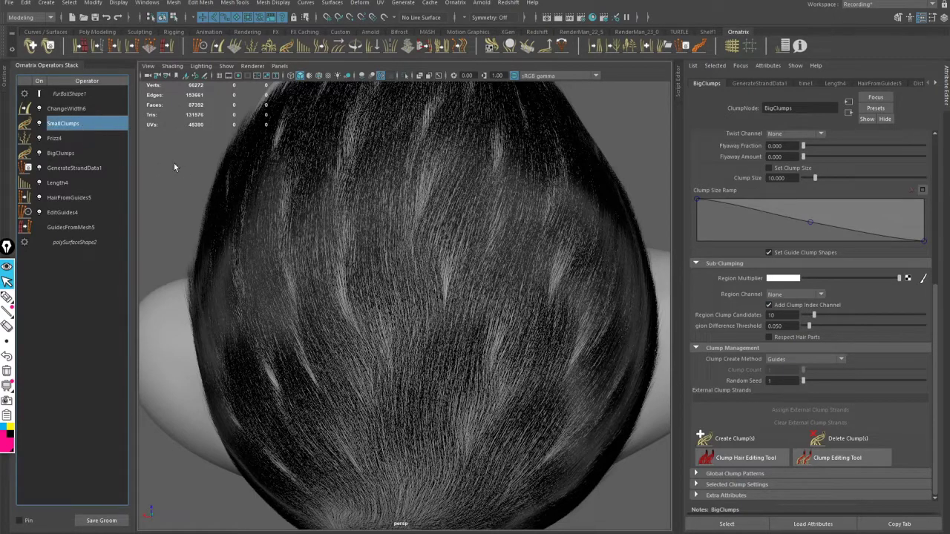
pyautogui.click(797, 293)
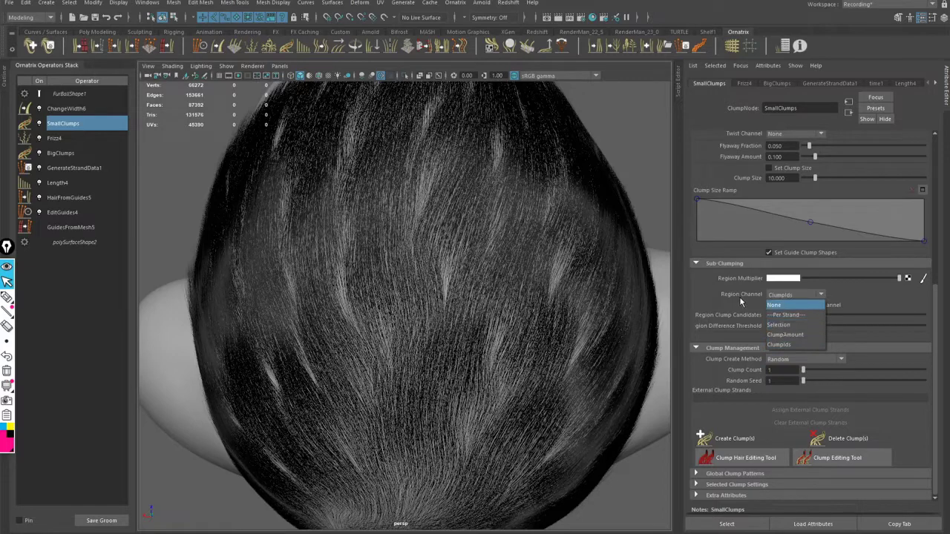
pyautogui.click(787, 344)
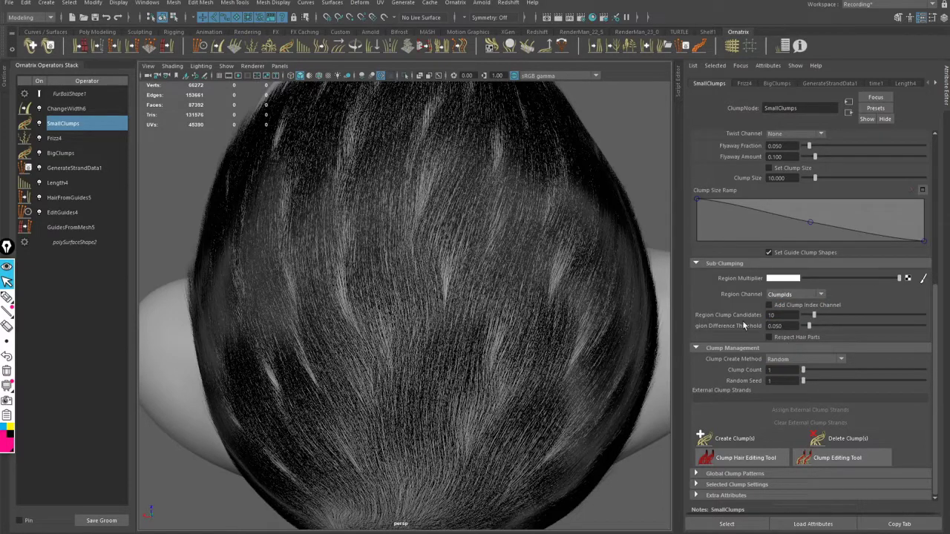
pyautogui.keyDown('alt'); pyautogui.moveTo(498, 288); pyautogui.dragTo(478, 285); pyautogui.keyUp('alt')
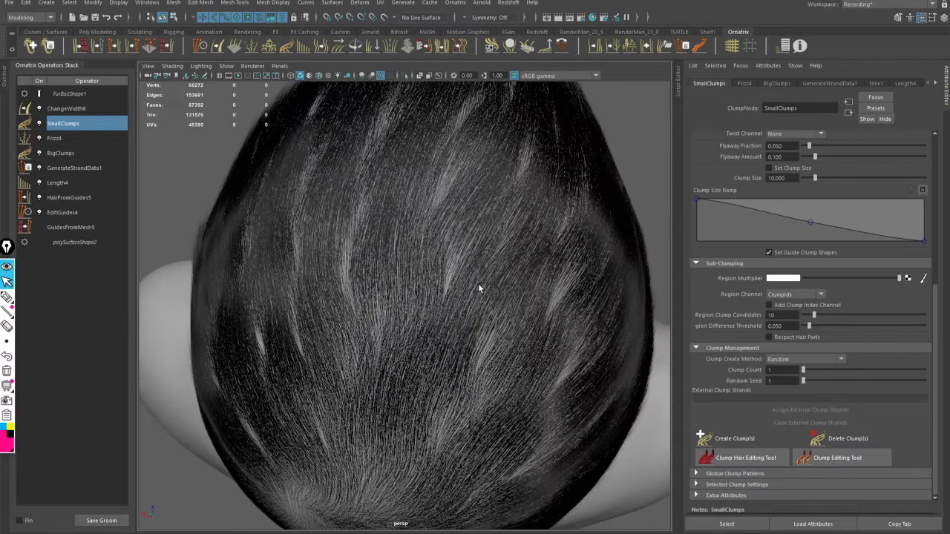
# - Generate the SmallClumps clumps with the Random create method and a clump count of 500, and view the head from the side
pyautogui.click(793, 358)
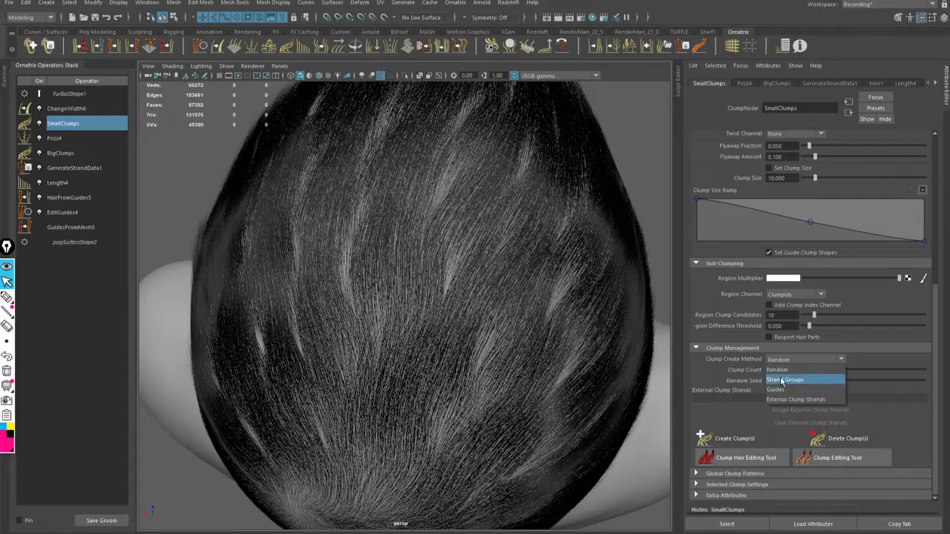
pyautogui.click(779, 369)
pyautogui.keyDown('alt'); pyautogui.moveTo(594, 304); pyautogui.dragTo(510, 278); pyautogui.keyUp('alt')
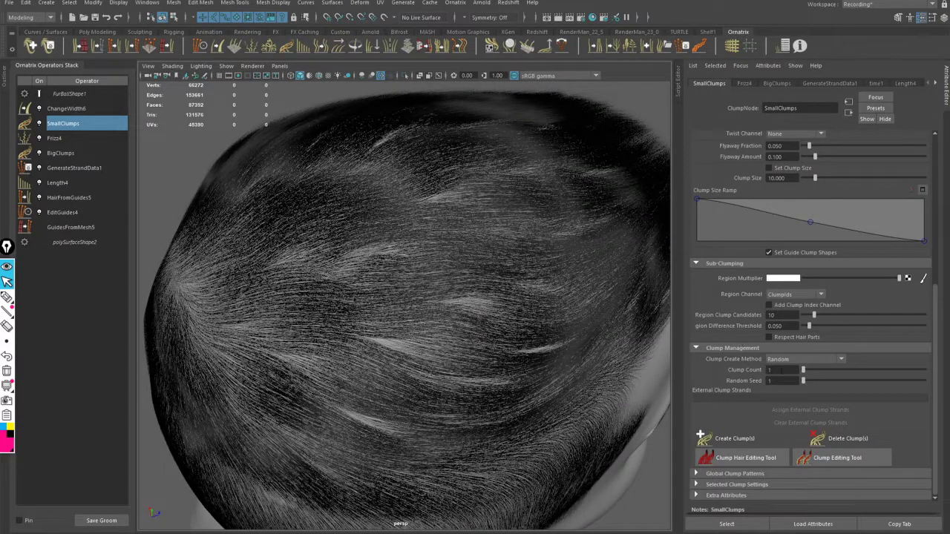
pyautogui.keyDown('alt'); pyautogui.moveTo(541, 299); pyautogui.dragTo(749, 344); pyautogui.keyUp('alt')
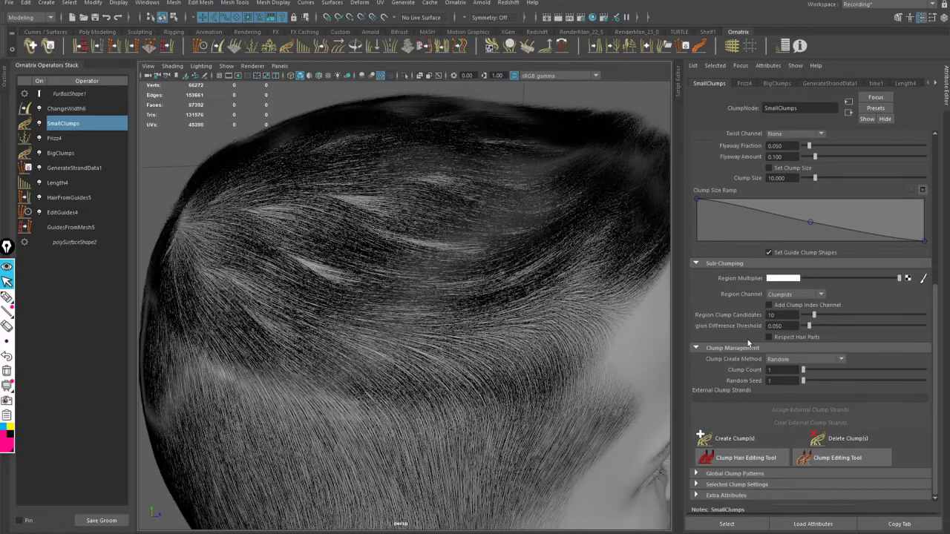
pyautogui.click(780, 373)
pyautogui.write('500')
pyautogui.press('Return')
pyautogui.click(729, 440)
pyautogui.keyDown('alt'); pyautogui.moveTo(463, 353); pyautogui.dragTo(420, 285, button='right'); pyautogui.keyUp('alt')
pyautogui.moveTo(419, 285)
pyautogui.keyDown('alt'); pyautogui.mouseDown()
pyautogui.moveTo(432, 275)
pyautogui.moveTo(416, 275)
pyautogui.mouseUp(); pyautogui.keyUp('alt')
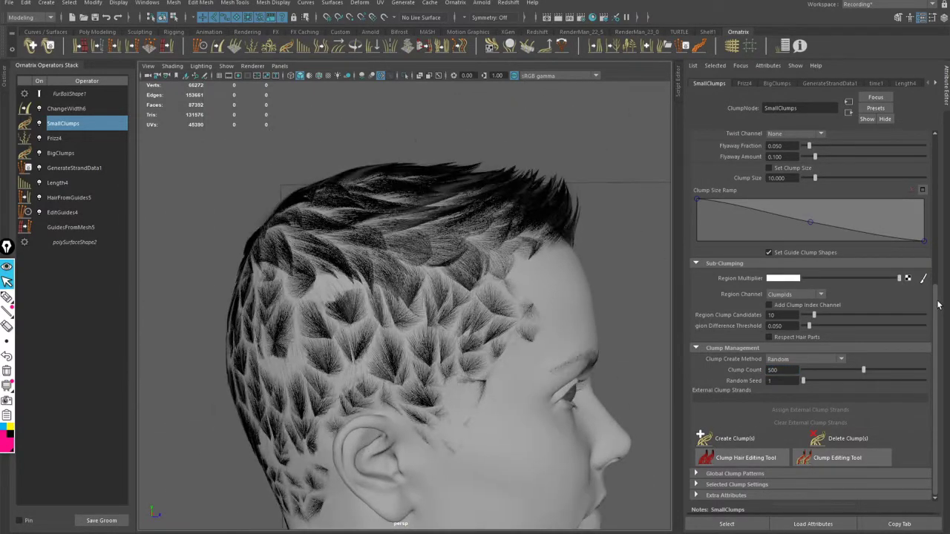
# - Set the SmallClumps amount channel to ClumpAmount
pyautogui.moveTo(937, 302); pyautogui.dragTo(926, 201)
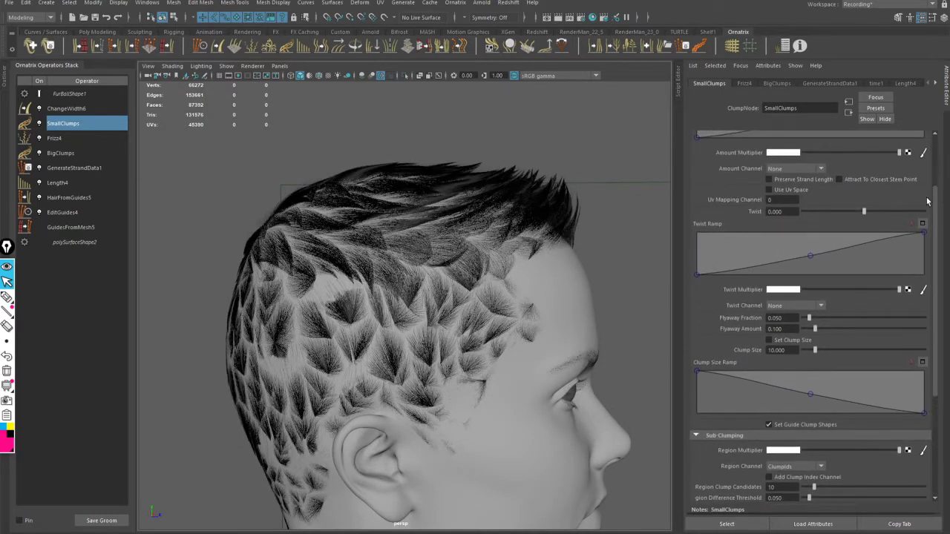
pyautogui.moveTo(939, 273); pyautogui.dragTo(937, 201)
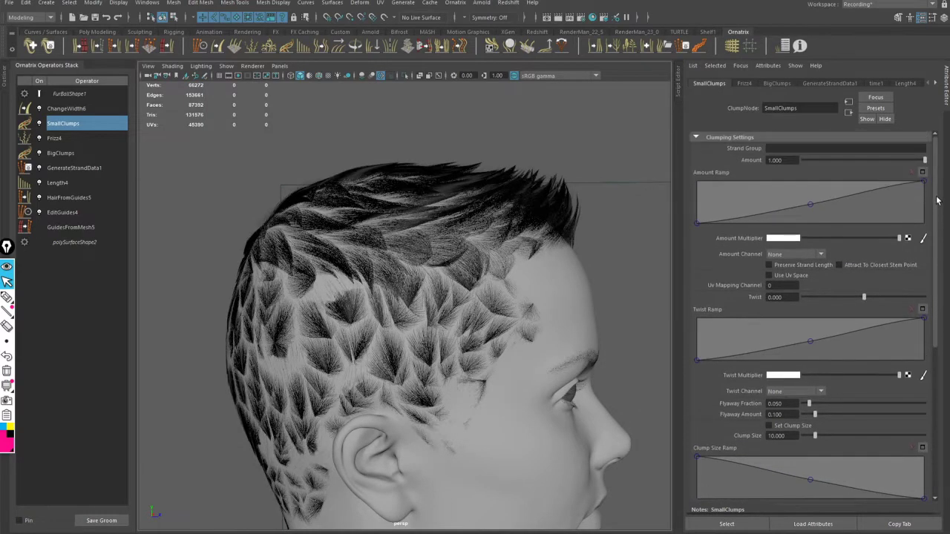
pyautogui.click(801, 254)
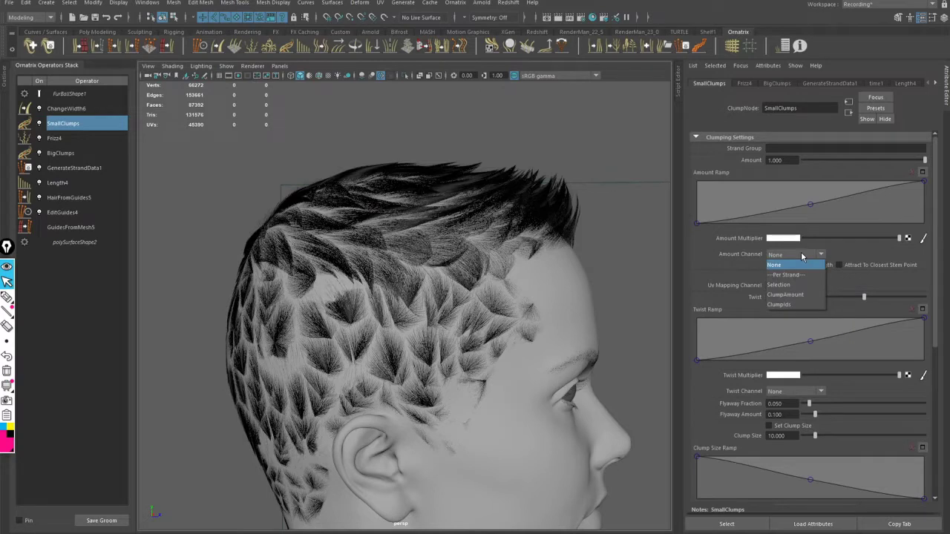
pyautogui.click(799, 295)
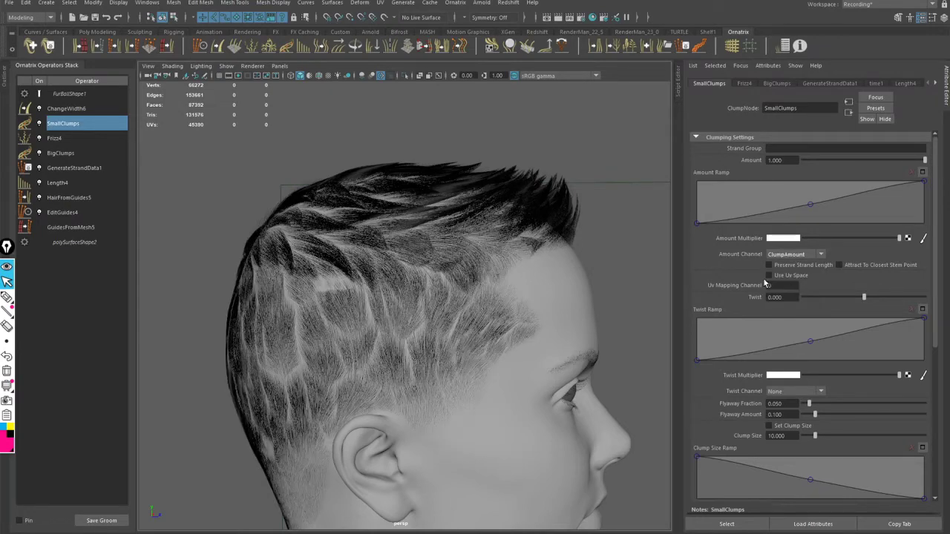
# - Connect the fade map from the Hypershade to the SmallClumps amount multiplier and close the Hypershade
pyautogui.click(592, 17)
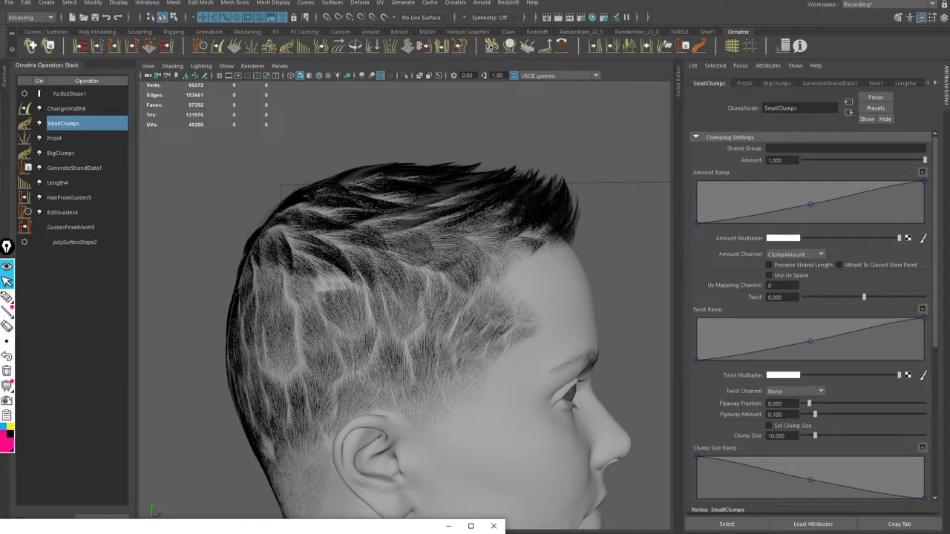
pyautogui.moveTo(738, 241); pyautogui.dragTo(737, 241, button='middle')
pyautogui.click(494, 526)
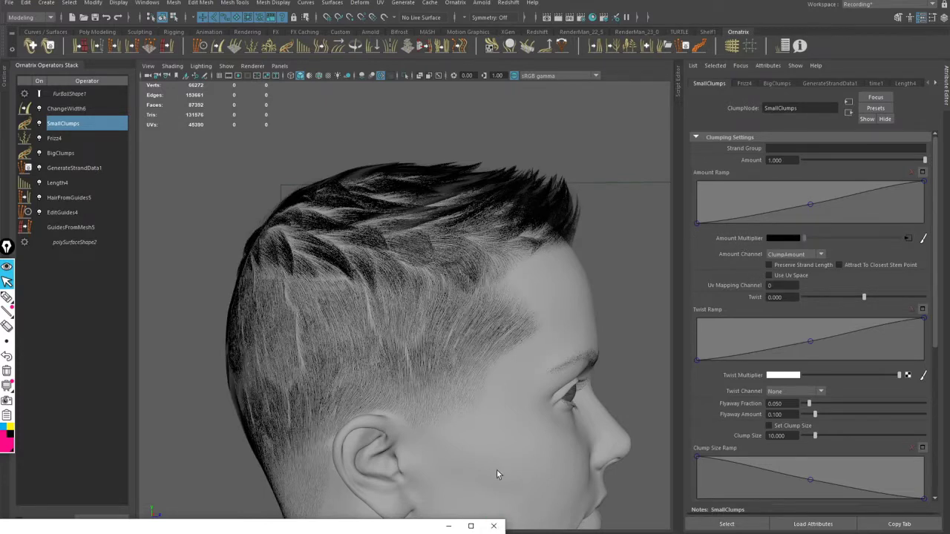
# - Raise the SmallClumps clump count to 1000 and generate the clumps again
pyautogui.scroll(-5, 919, 309)
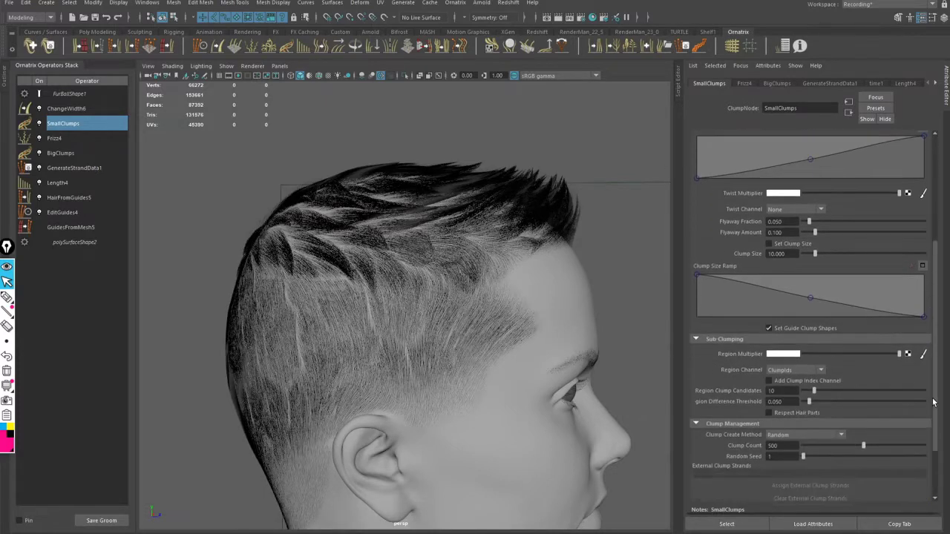
pyautogui.keyDown('alt'); pyautogui.moveTo(446, 307); pyautogui.dragTo(483, 295); pyautogui.keyUp('alt')
pyautogui.scroll(5, 439, 271)
pyautogui.scroll(-2, 483, 294)
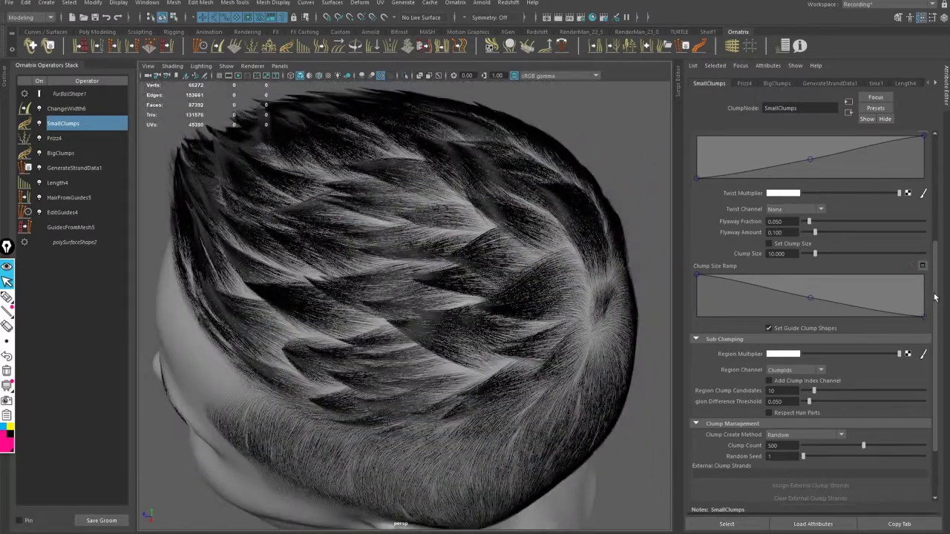
pyautogui.scroll(-3, 934, 297)
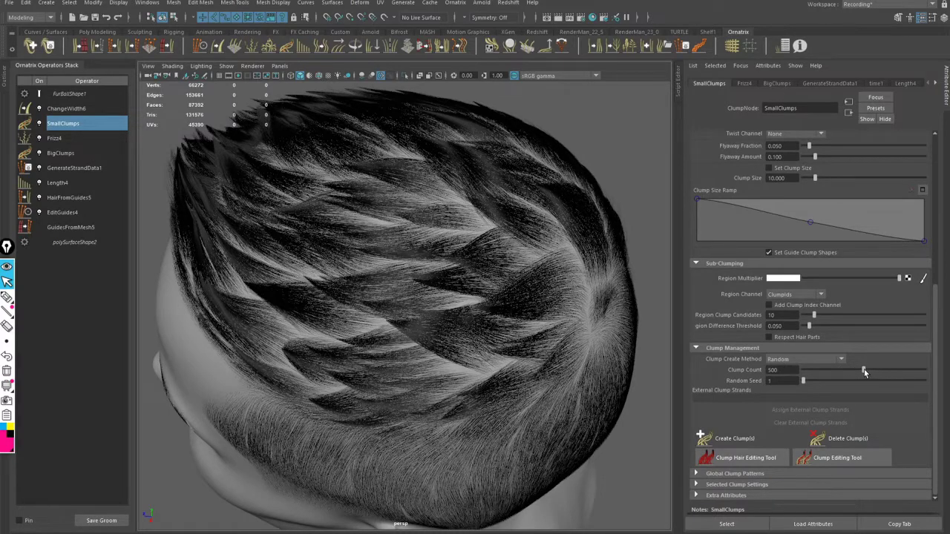
pyautogui.moveTo(894, 371); pyautogui.dragTo(948, 371)
pyautogui.click(727, 439)
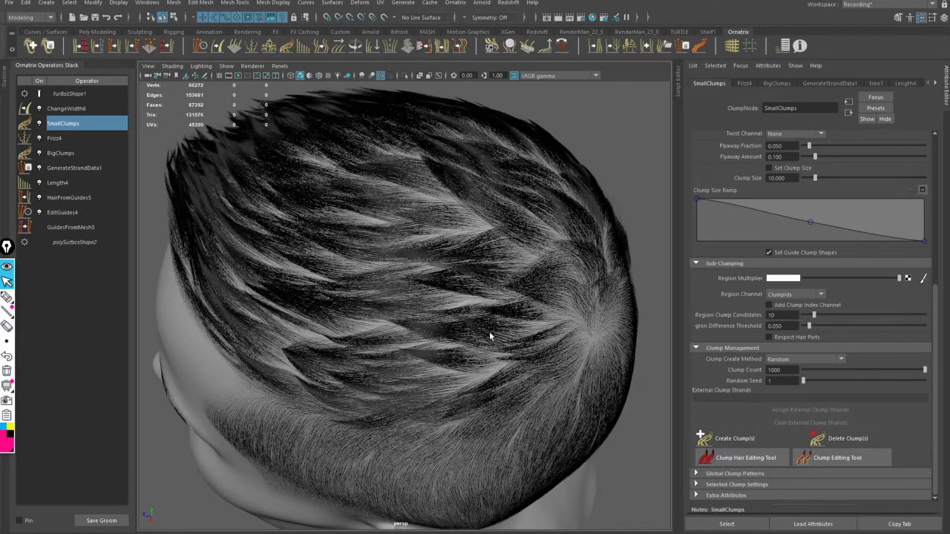
# - Inspect the clumps on top of the head up close, and regenerate them with a clump count of 1500
pyautogui.keyDown('alt'); pyautogui.moveTo(490, 336); pyautogui.dragTo(527, 342); pyautogui.keyUp('alt')
pyautogui.keyDown('alt'); pyautogui.moveTo(465, 299); pyautogui.dragTo(515, 324, button='right'); pyautogui.keyUp('alt')
pyautogui.keyDown('alt'); pyautogui.moveTo(515, 325); pyautogui.dragTo(475, 325); pyautogui.keyUp('alt')
pyautogui.keyDown('alt'); pyautogui.moveTo(442, 295); pyautogui.dragTo(462, 313, button='right'); pyautogui.keyUp('alt')
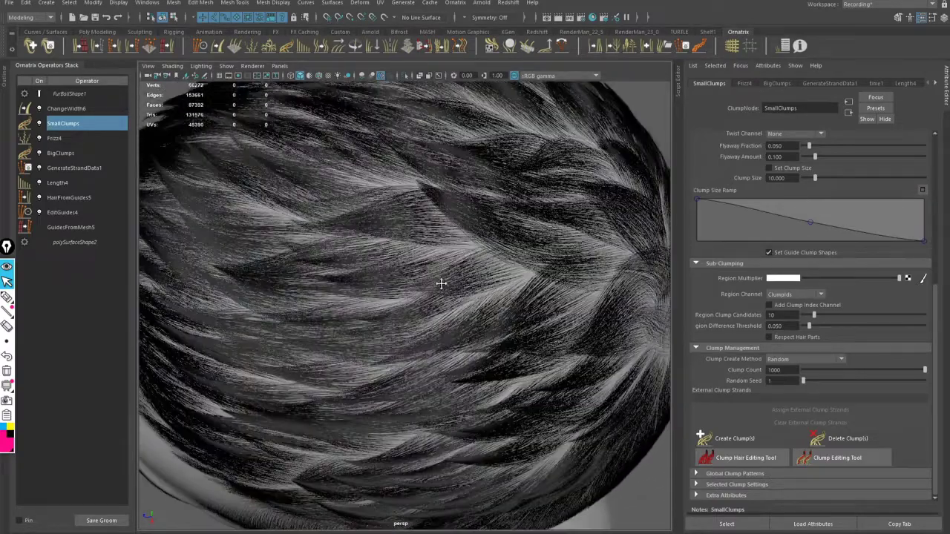
pyautogui.keyDown('alt'); pyautogui.moveTo(442, 283); pyautogui.dragTo(531, 312, button='middle'); pyautogui.keyUp('alt')
pyautogui.keyDown('alt'); pyautogui.moveTo(531, 311); pyautogui.dragTo(495, 298, button='right'); pyautogui.keyUp('alt')
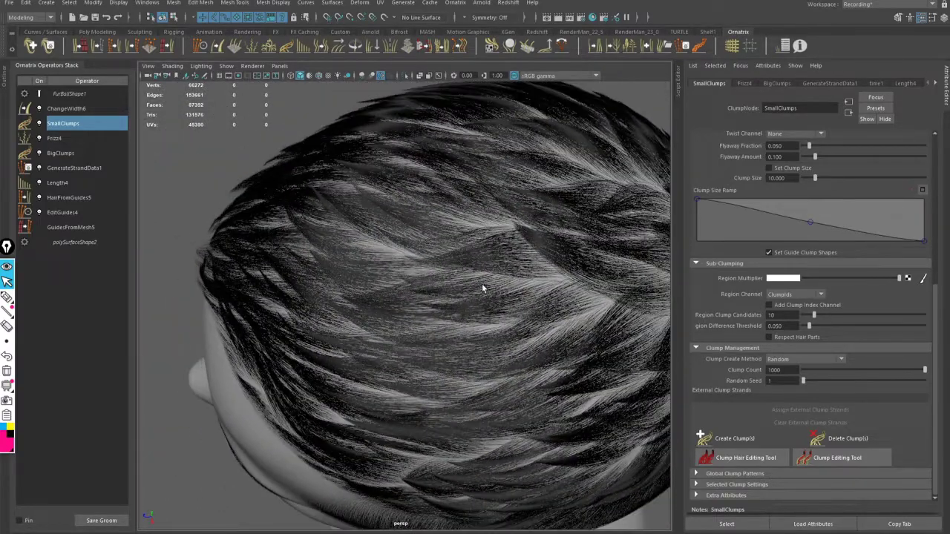
pyautogui.keyDown('alt'); pyautogui.moveTo(480, 287); pyautogui.dragTo(455, 270, button='middle'); pyautogui.keyUp('alt')
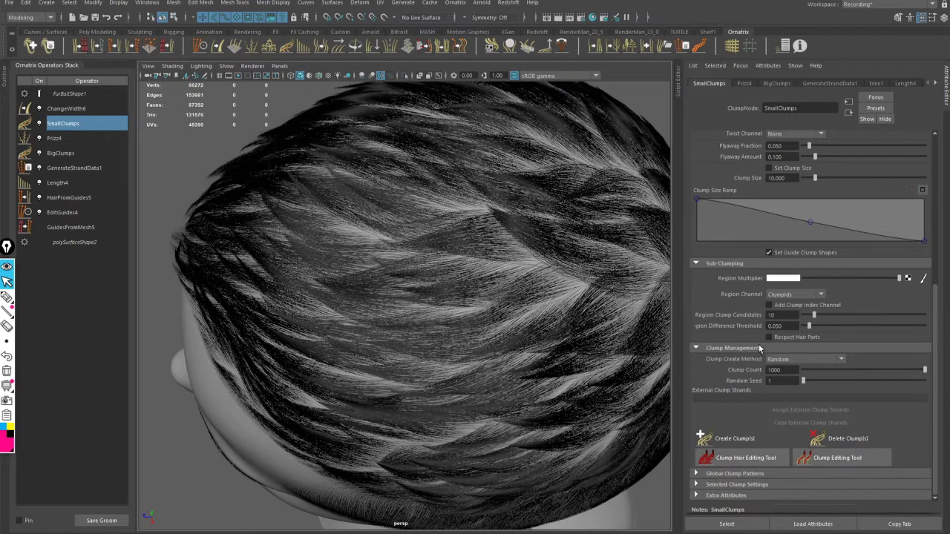
pyautogui.doubleClick(774, 370)
pyautogui.write('1500')
pyautogui.press('Return')
pyautogui.click(732, 445)
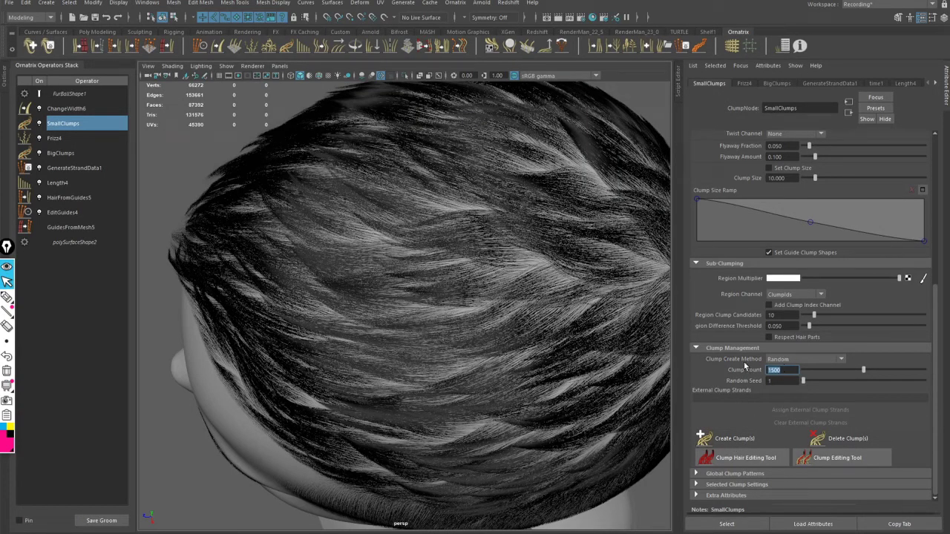
# - Regenerate the SmallClumps clumps with a clump count of 2500 and check both sides of the head
pyautogui.write('2500')
pyautogui.press('Return')
pyautogui.click(710, 437)
pyautogui.keyDown('alt'); pyautogui.moveTo(418, 329); pyautogui.dragTo(438, 269); pyautogui.keyUp('alt')
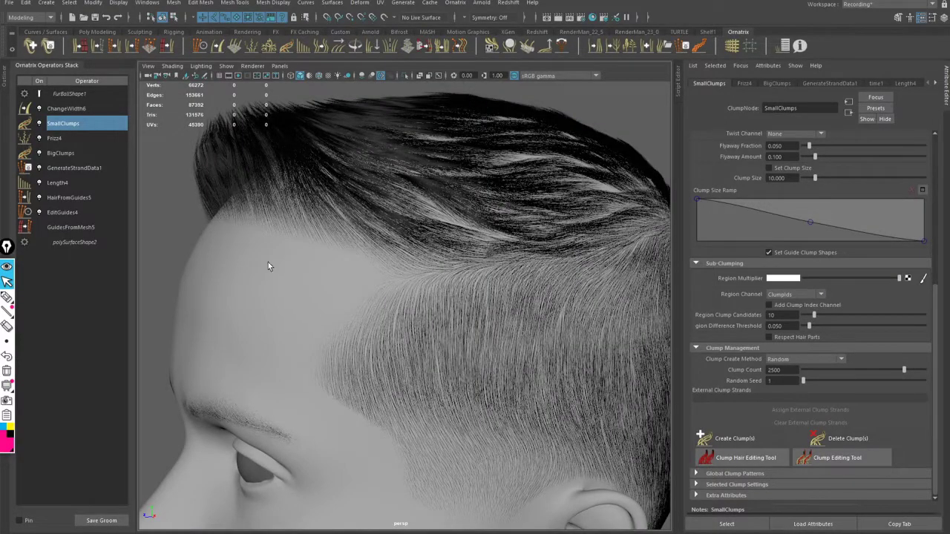
pyautogui.keyDown('alt'); pyautogui.moveTo(268, 262); pyautogui.dragTo(445, 268); pyautogui.keyUp('alt')
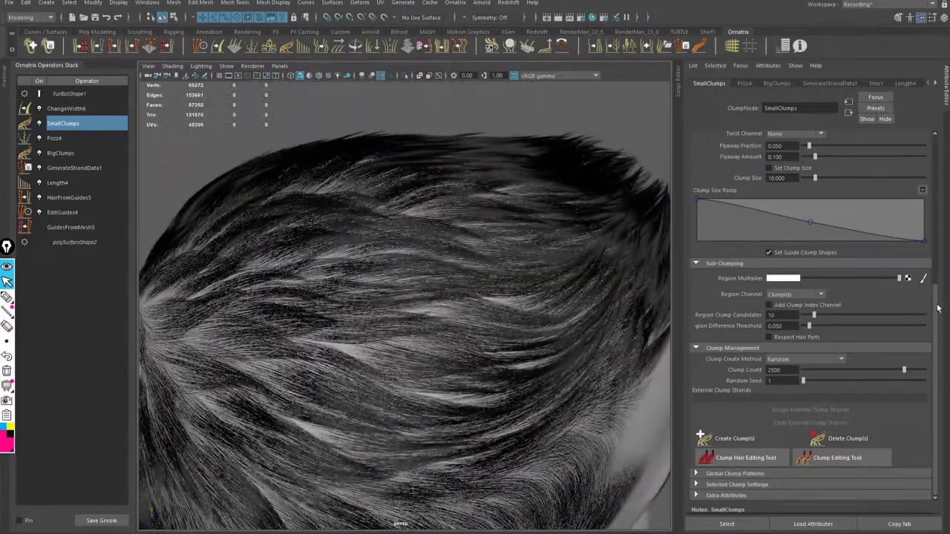
# - Set the SmallClumps clumping amount to 0.8 and view the hair from above
pyautogui.moveTo(937, 308); pyautogui.dragTo(947, 131)
pyautogui.doubleClick(775, 160)
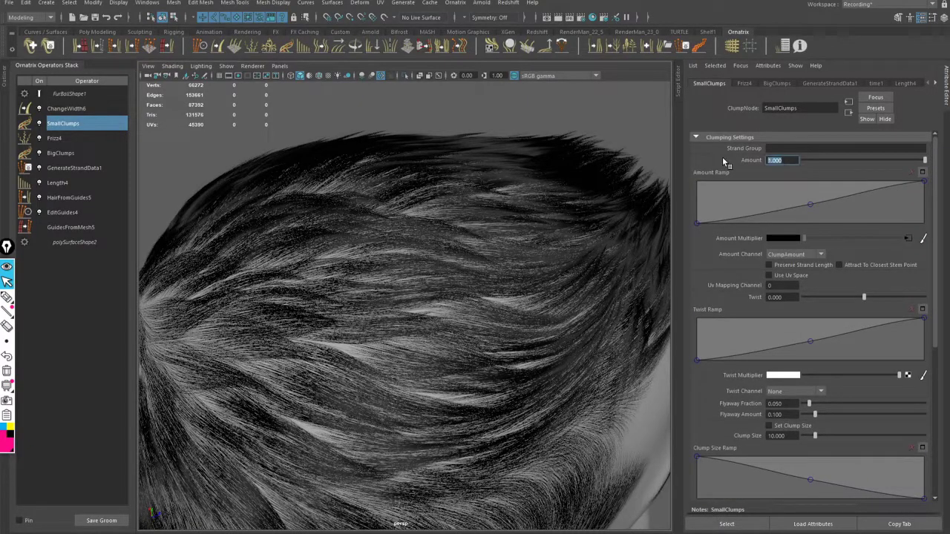
pyautogui.write('0.8')
pyautogui.press('Return')
pyautogui.keyDown('alt'); pyautogui.moveTo(464, 239); pyautogui.dragTo(523, 254); pyautogui.keyUp('alt')
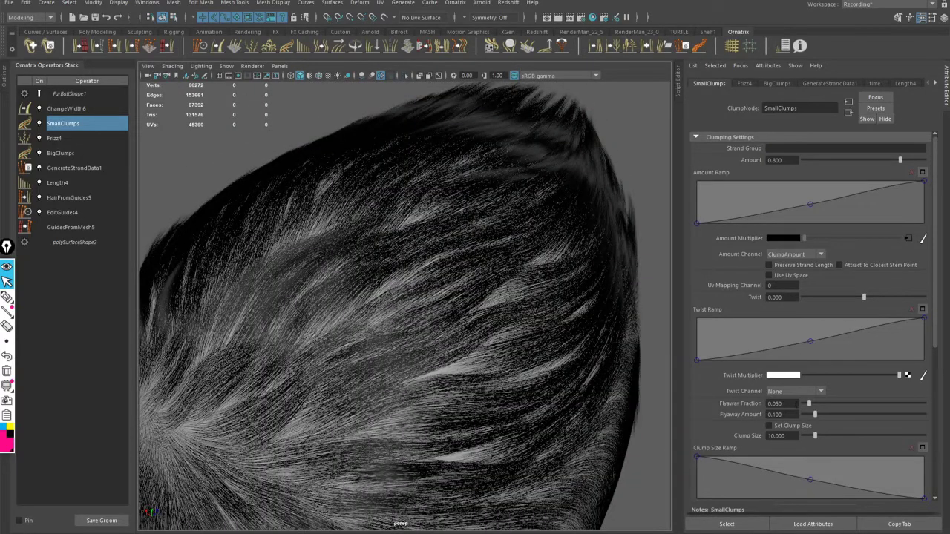
# - Raise the SmallClumps flyaway fraction to 0.205, checking the strands on top of the head
pyautogui.click(796, 404)
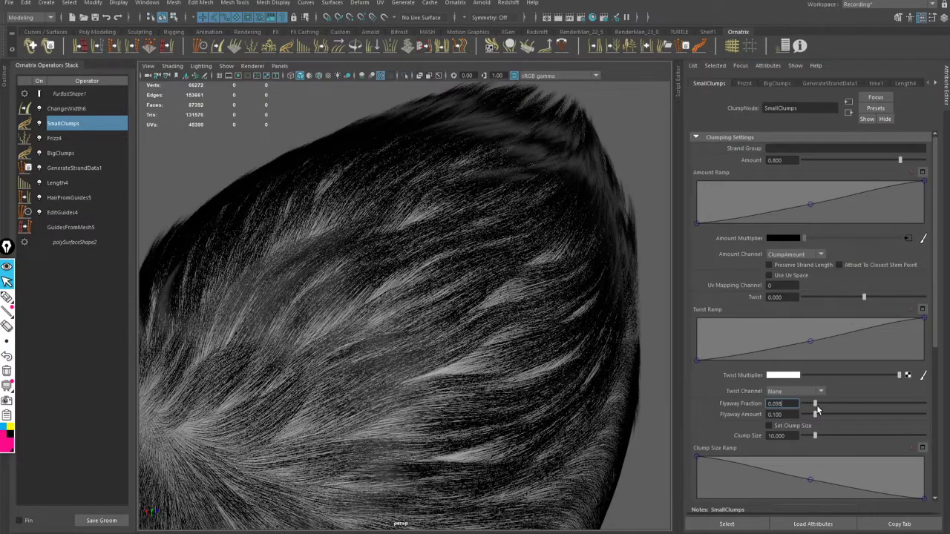
pyautogui.moveTo(812, 408); pyautogui.dragTo(828, 408)
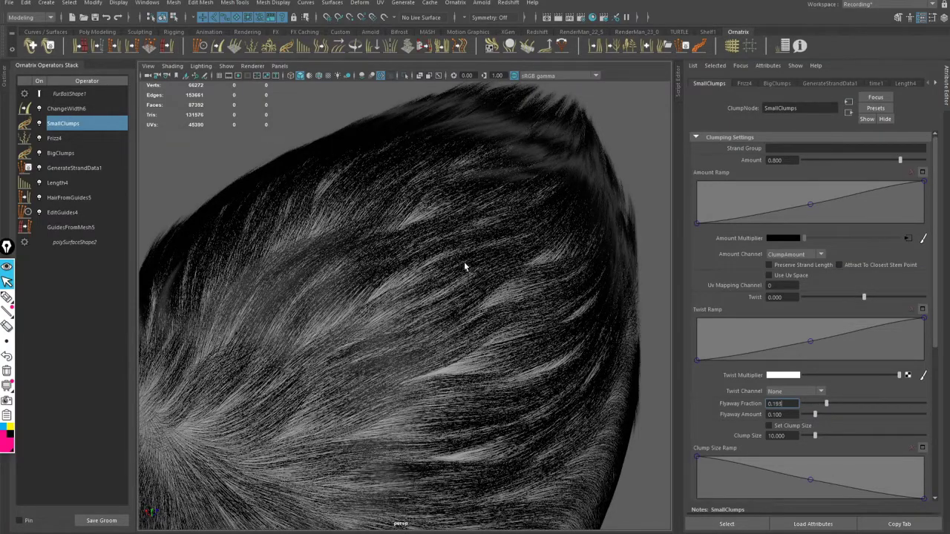
pyautogui.keyDown('alt'); pyautogui.moveTo(466, 265); pyautogui.dragTo(556, 287); pyautogui.keyUp('alt')
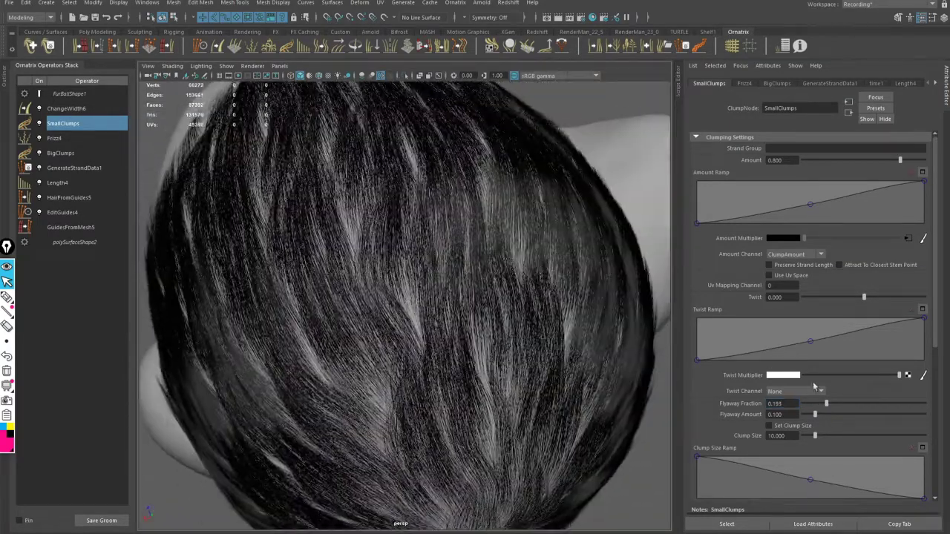
pyautogui.moveTo(828, 406); pyautogui.dragTo(829, 406)
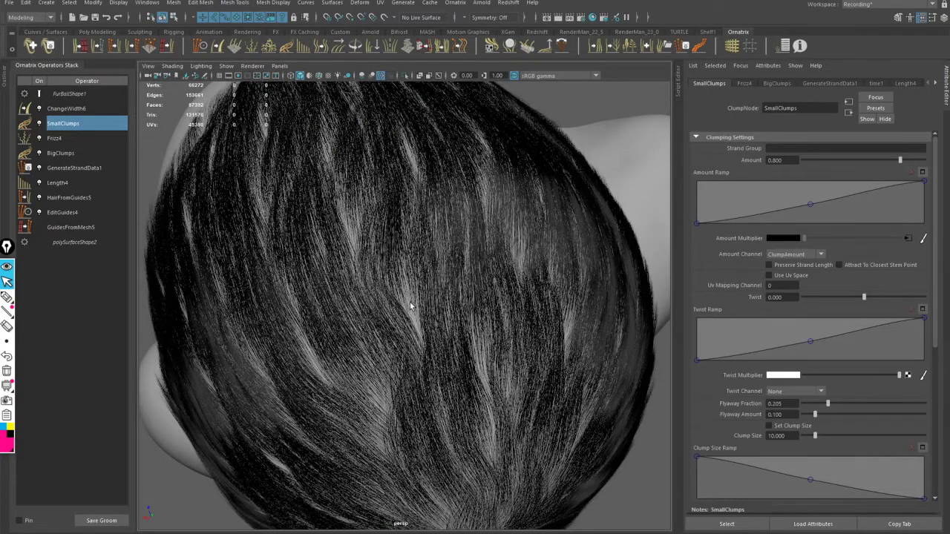
# - Compare the groom's side and top with the reference photo of the faded haircut
pyautogui.keyDown('alt'); pyautogui.moveTo(409, 306); pyautogui.dragTo(661, 317); pyautogui.keyUp('alt')
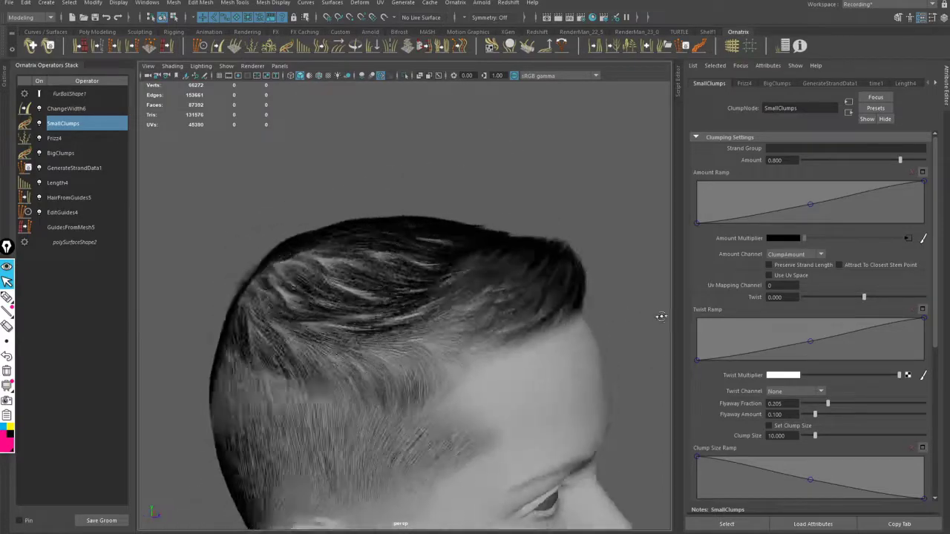
pyautogui.scroll(-2, 390, 318)
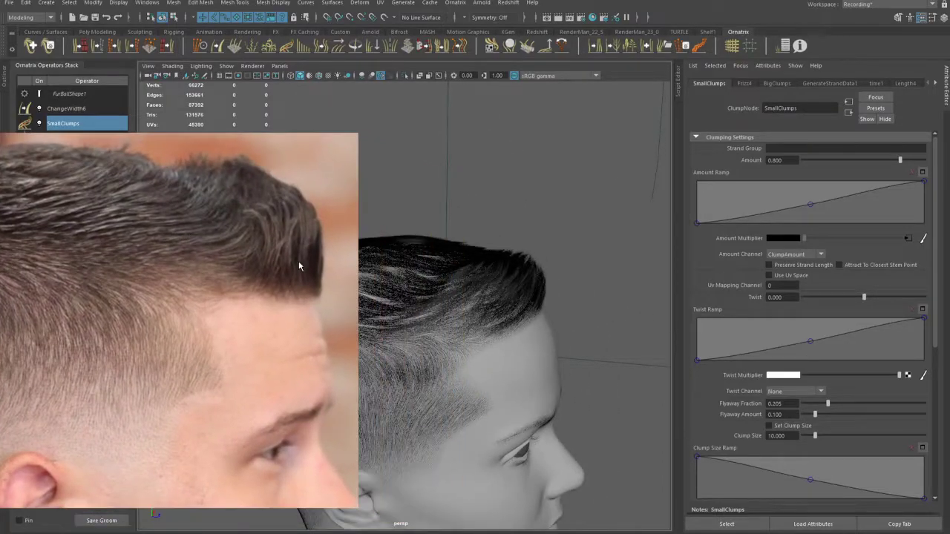
pyautogui.keyDown('alt'); pyautogui.moveTo(298, 260); pyautogui.dragTo(501, 297); pyautogui.keyUp('alt')
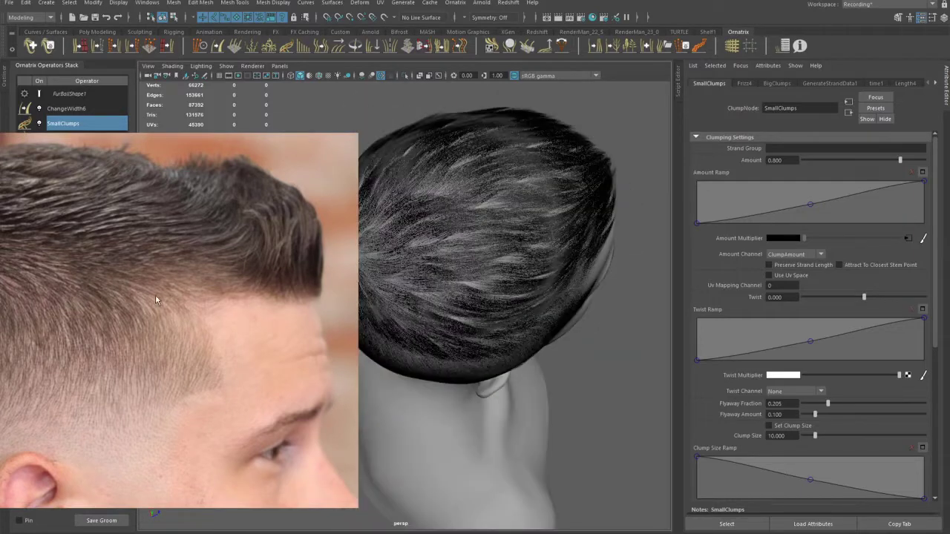
pyautogui.scroll(-2, 161, 293)
pyautogui.scroll(1, 180, 300)
pyautogui.moveTo(180, 299); pyautogui.dragTo(92, 249)
pyautogui.scroll(-2, 210, 324)
pyautogui.scroll(-2, 210, 323)
pyautogui.scroll(2, 454, 287)
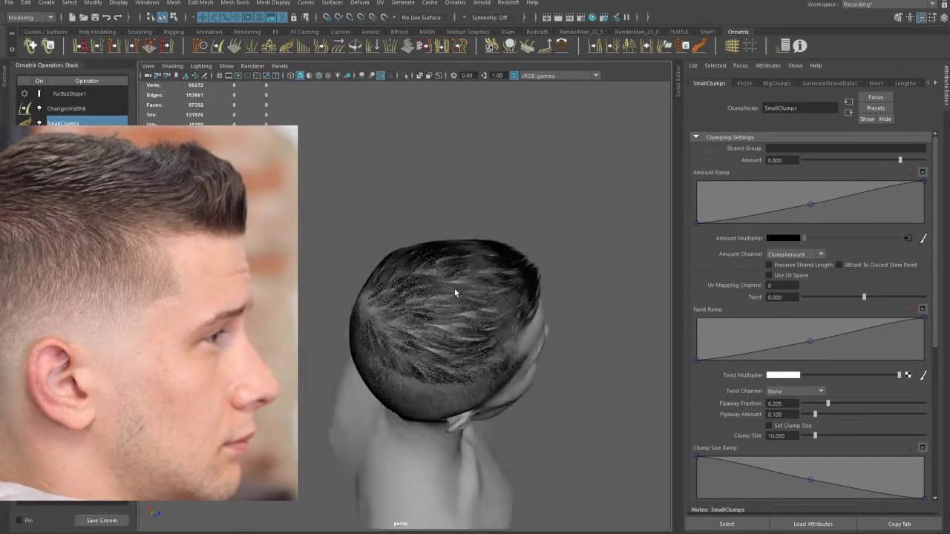
pyautogui.scroll(3, 454, 288)
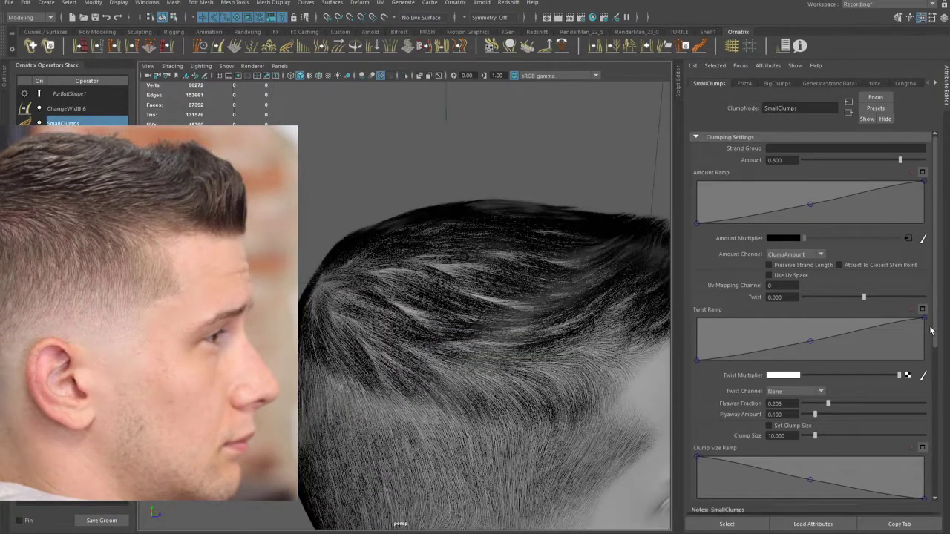
# - Regenerate the SmallClumps clumps with a clump count of 3500
pyautogui.scroll(-5, 856, 403)
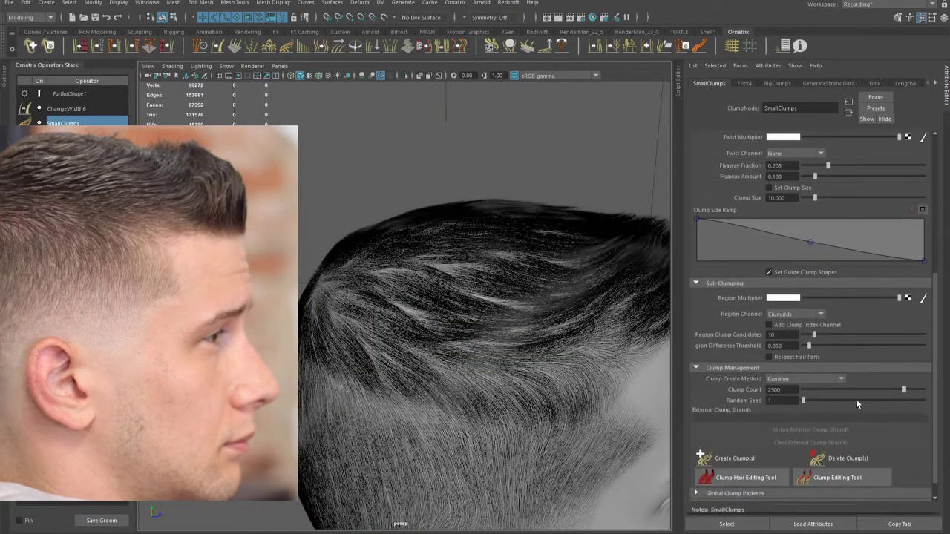
pyautogui.moveTo(774, 390); pyautogui.dragTo(757, 390)
pyautogui.write('35')
pyautogui.press('Return')
pyautogui.click(719, 460)
pyautogui.keyDown('alt'); pyautogui.moveTo(491, 226); pyautogui.dragTo(580, 322); pyautogui.keyUp('alt')
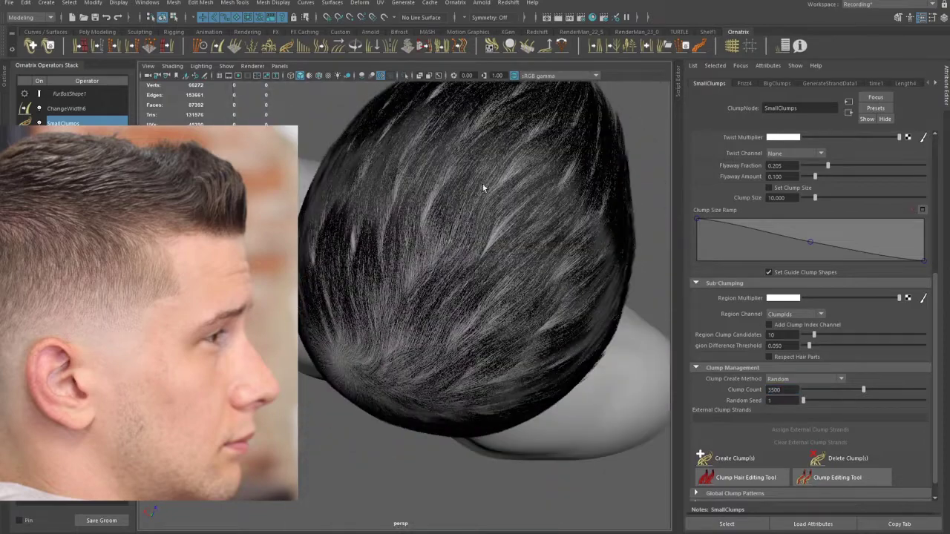
# - Move the reference photo out of the way and examine the small clumps from both sides of the head
pyautogui.keyDown('alt'); pyautogui.moveTo(483, 188); pyautogui.dragTo(473, 208); pyautogui.keyUp('alt')
pyautogui.keyDown('alt'); pyautogui.moveTo(473, 209); pyautogui.dragTo(568, 202, button='middle'); pyautogui.keyUp('alt')
pyautogui.moveTo(235, 233); pyautogui.dragTo(0, 225)
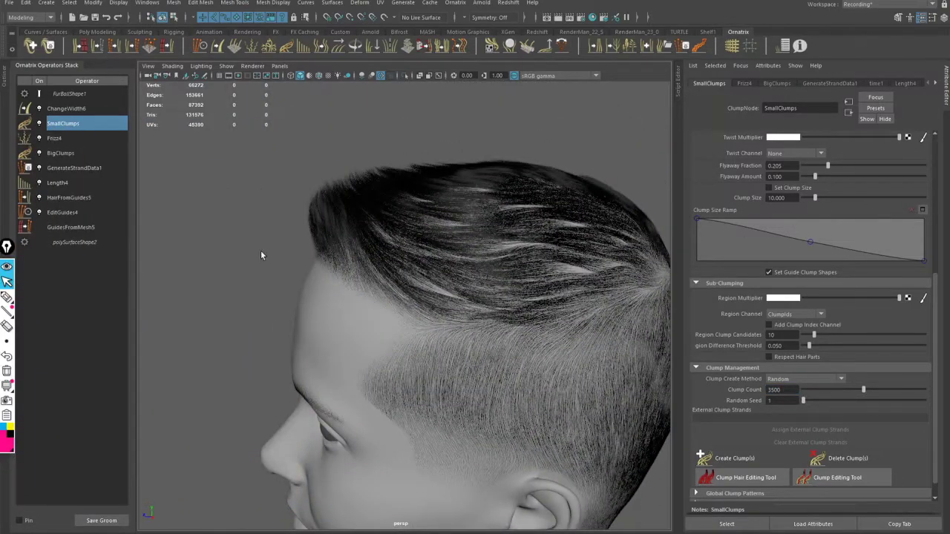
pyautogui.keyDown('alt'); pyautogui.moveTo(438, 253); pyautogui.dragTo(482, 250); pyautogui.keyUp('alt')
pyautogui.keyDown('alt'); pyautogui.moveTo(481, 250); pyautogui.dragTo(354, 235, button='middle'); pyautogui.keyUp('alt')
pyautogui.keyDown('alt'); pyautogui.moveTo(377, 250); pyautogui.dragTo(675, 282); pyautogui.keyUp('alt')
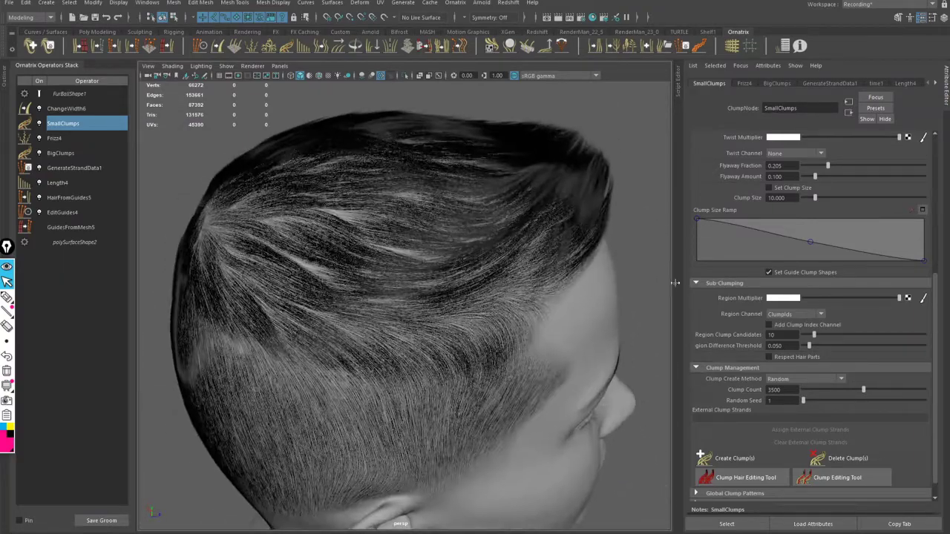
# - Set the SmallClumps flyaway fraction to 0.3
pyautogui.moveTo(936, 327); pyautogui.dragTo(930, 275)
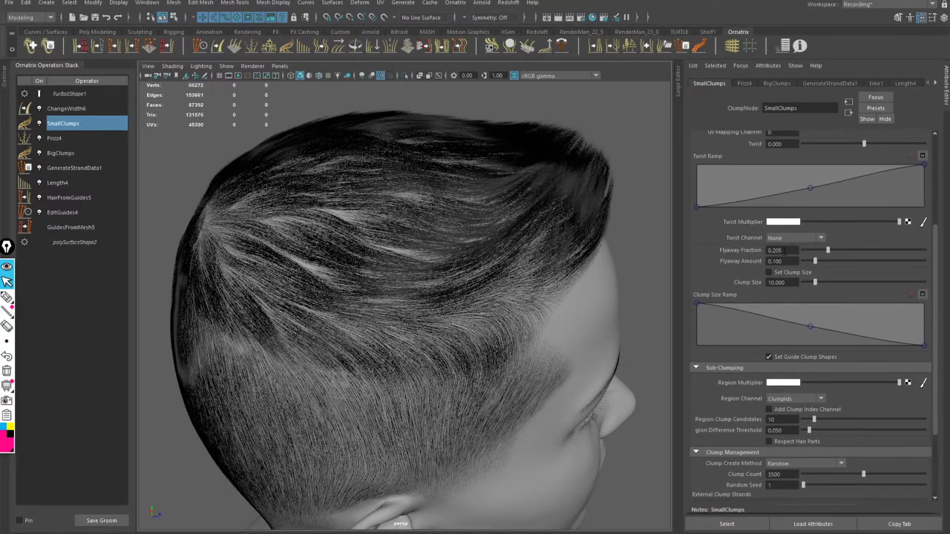
pyautogui.moveTo(784, 250); pyautogui.dragTo(776, 251)
pyautogui.press('Return')
# - Compare the hair on top of the head with the SmallClumps operator disabled and enabled
pyautogui.keyDown('alt'); pyautogui.moveTo(638, 297); pyautogui.dragTo(292, 302); pyautogui.keyUp('alt')
pyautogui.scroll(5, 564, 310)
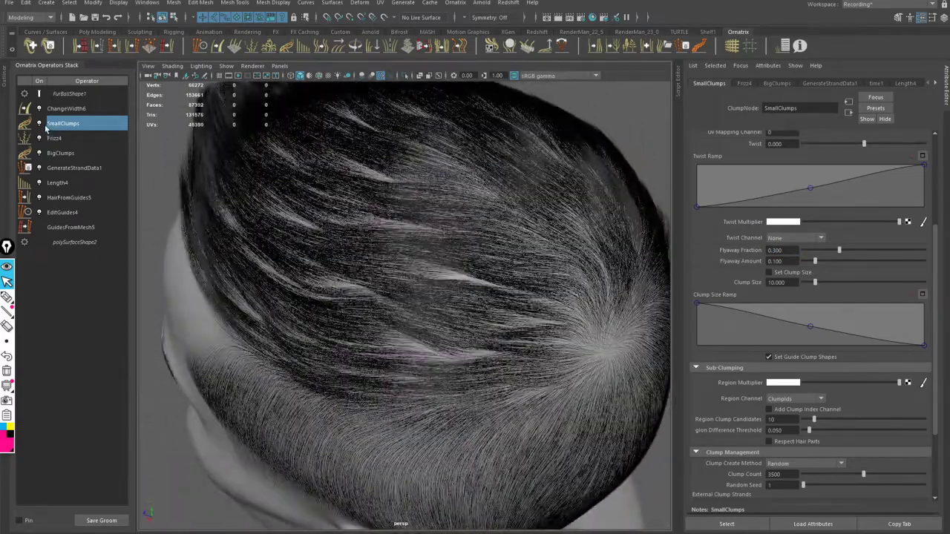
pyautogui.click(40, 124)
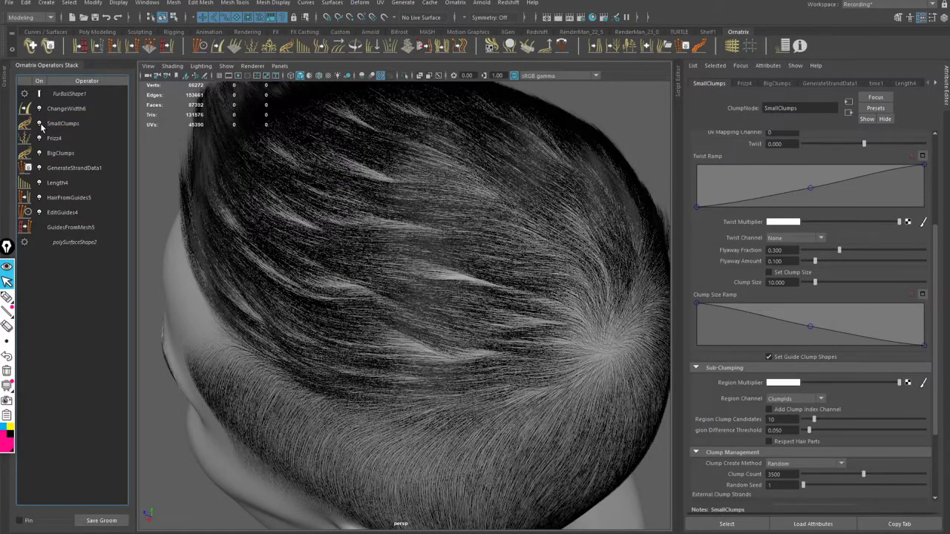
pyautogui.click(40, 124)
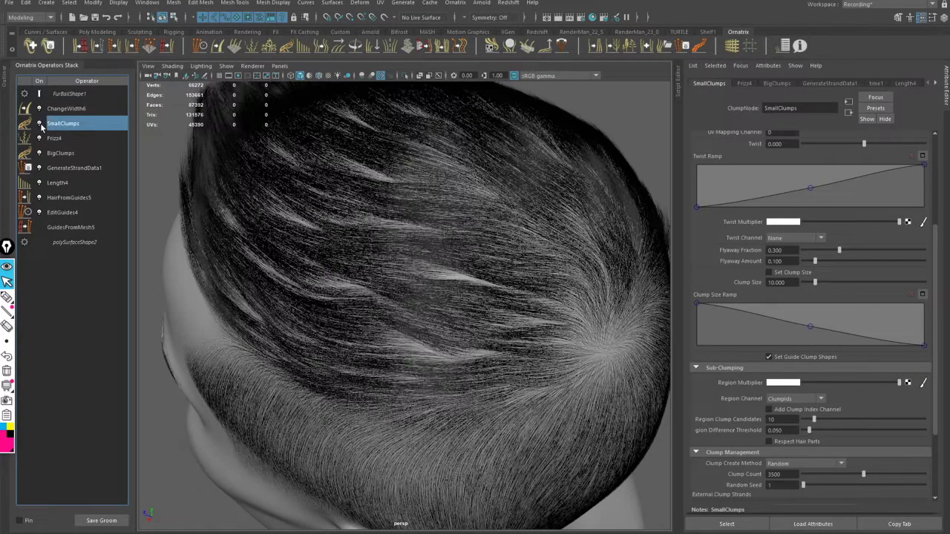
# - Add a Frizz operator above SmallClumps and set its amount channel to ClumpAmount
pyautogui.scroll(-2, 407, 261)
pyautogui.keyDown('alt'); pyautogui.moveTo(406, 261); pyautogui.dragTo(429, 281); pyautogui.keyUp('alt')
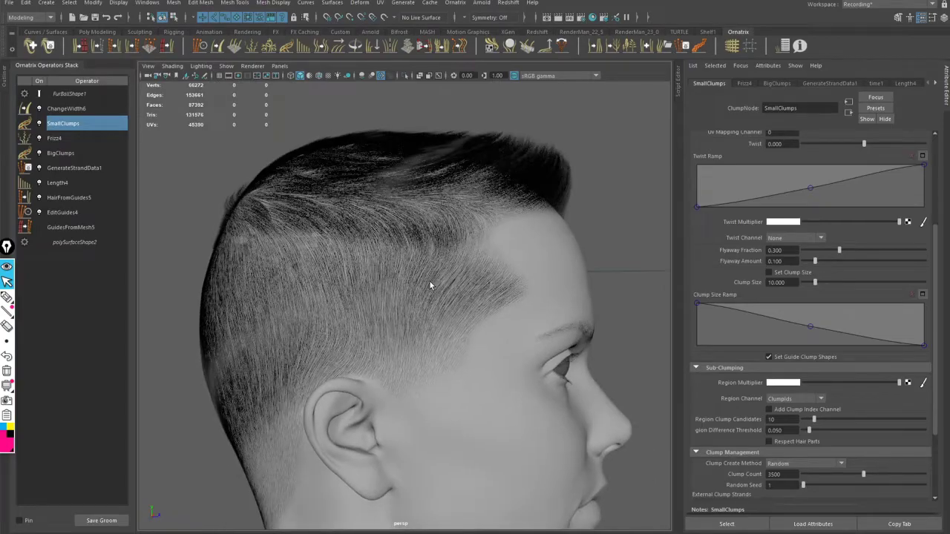
pyautogui.keyDown('alt'); pyautogui.moveTo(434, 234); pyautogui.dragTo(274, 132); pyautogui.keyUp('alt')
pyautogui.click(255, 46)
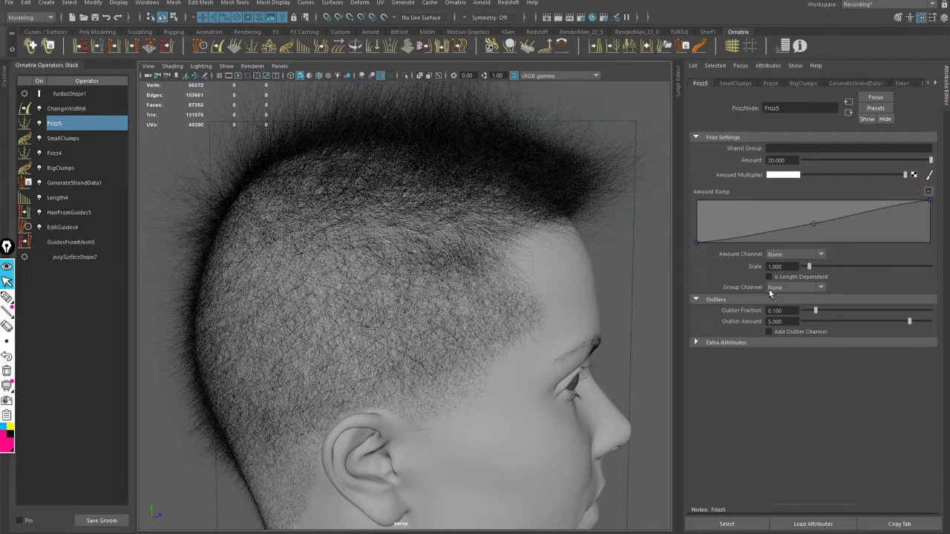
pyautogui.click(787, 255)
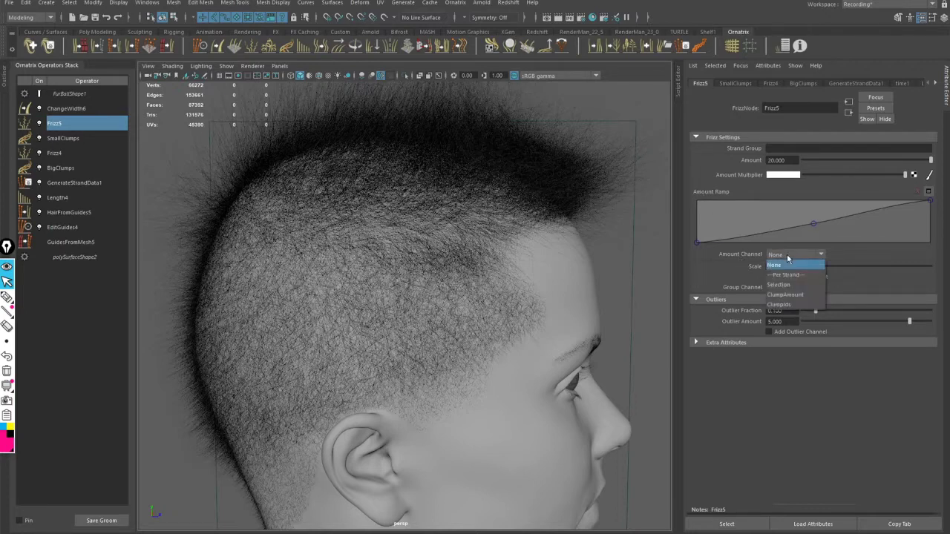
pyautogui.click(801, 294)
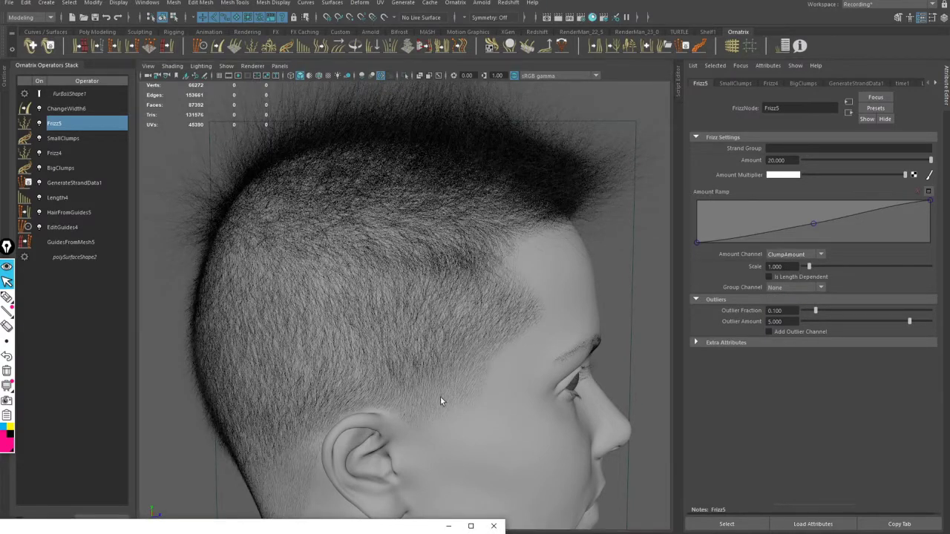
# - Connect the FadeMap texture from the Hypershade to the Frizz5 amount multiplier and close the Hypershade
pyautogui.moveTo(280, 525); pyautogui.dragTo(393, 233)
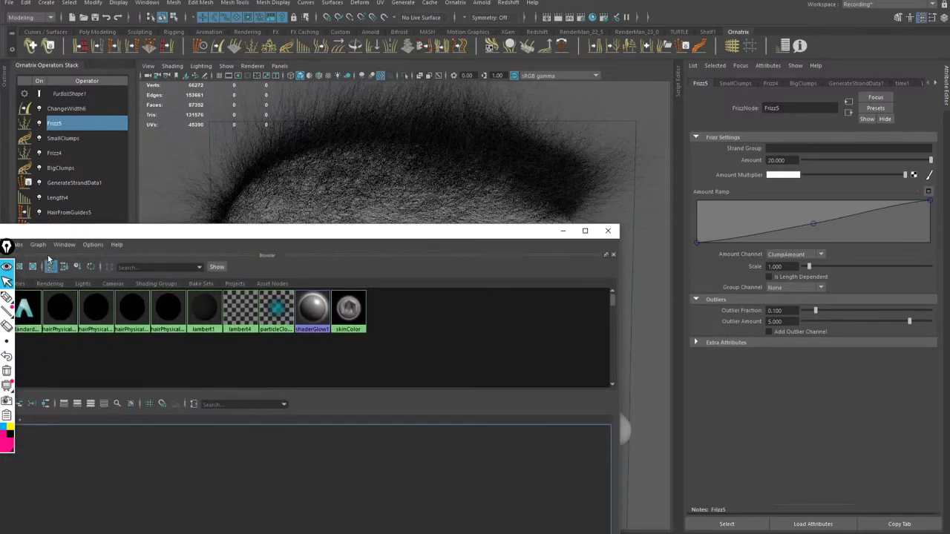
pyautogui.moveTo(72, 235); pyautogui.dragTo(185, 236)
pyautogui.click(96, 284)
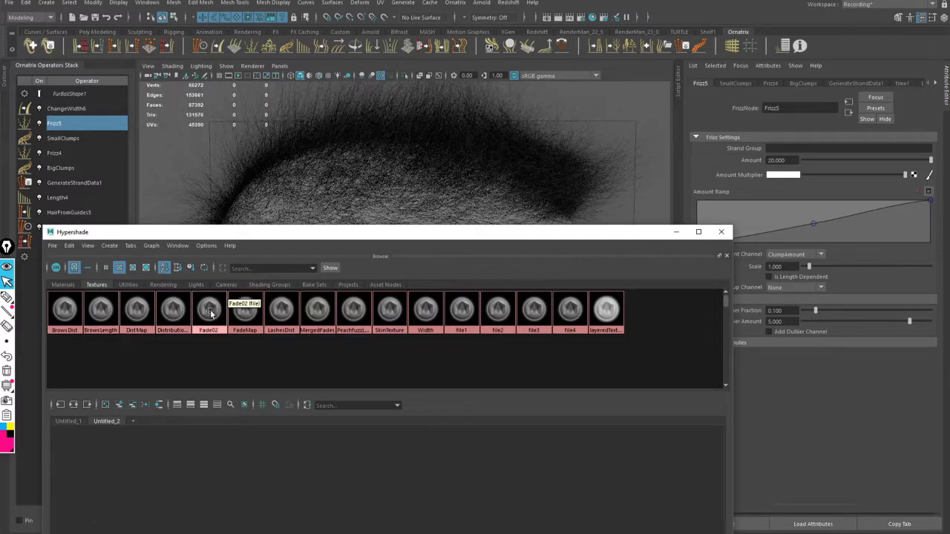
pyautogui.click(245, 311)
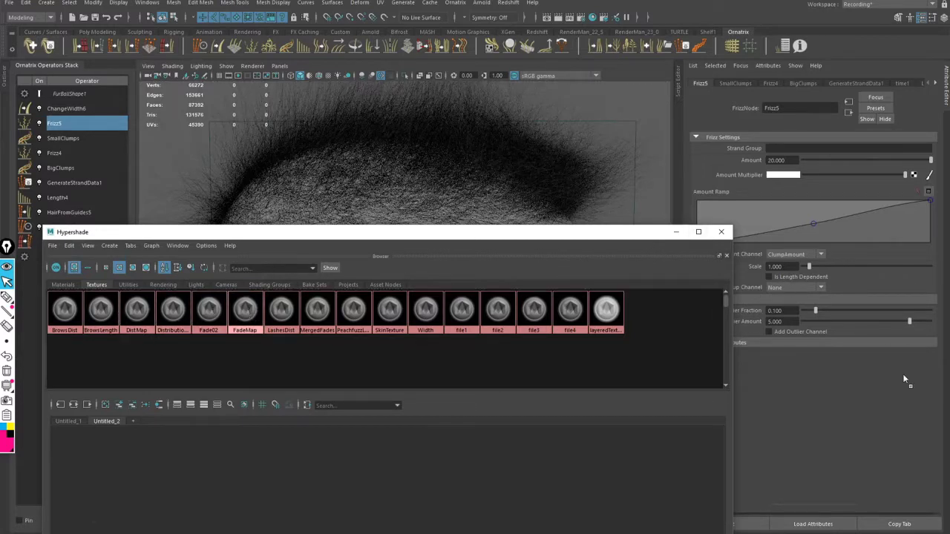
pyautogui.moveTo(903, 342); pyautogui.dragTo(745, 177, button='middle')
pyautogui.moveTo(744, 178); pyautogui.dragTo(745, 177, button='middle')
pyautogui.click(721, 232)
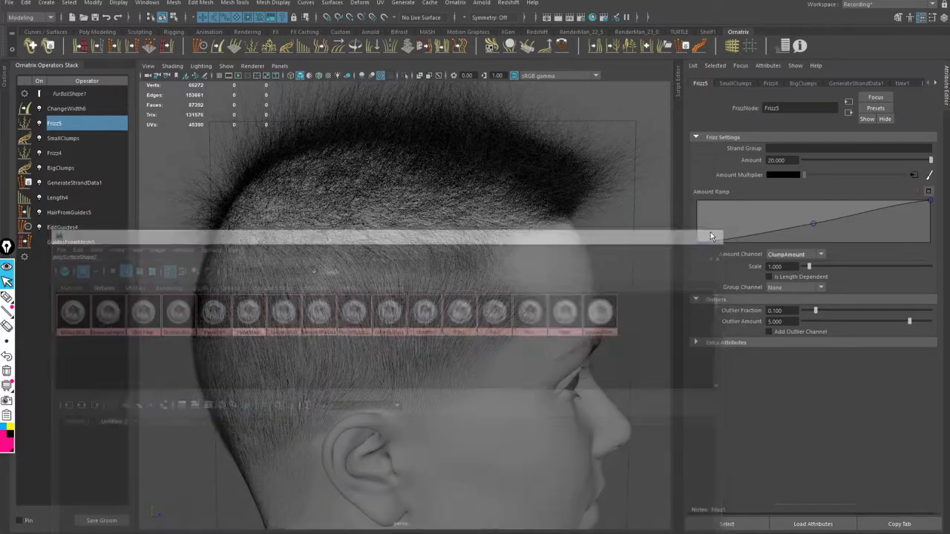
# - Compare the result with the Frizz4 settings and set the Frizz5 amount to 0
pyautogui.keyDown('alt'); pyautogui.moveTo(418, 229); pyautogui.dragTo(434, 254); pyautogui.keyUp('alt')
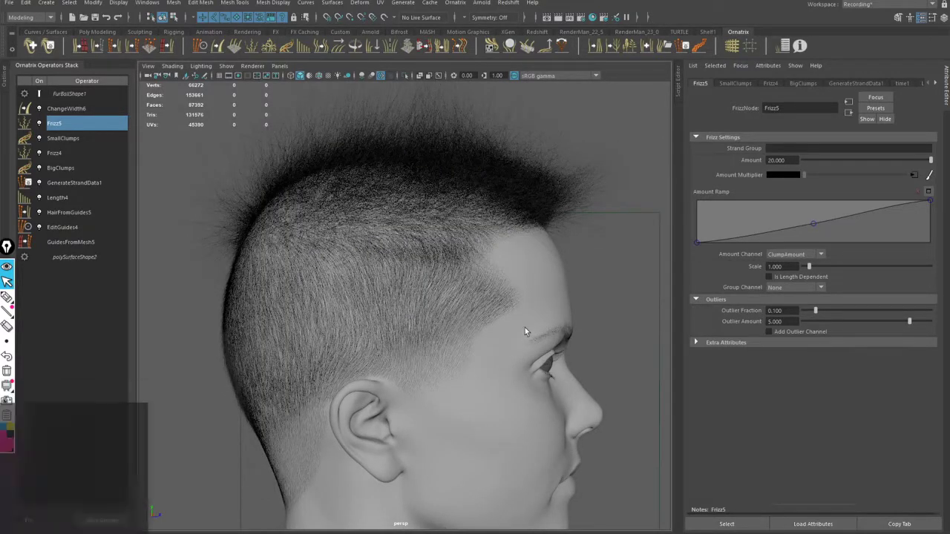
pyautogui.keyDown('alt'); pyautogui.moveTo(470, 205); pyautogui.dragTo(502, 175); pyautogui.keyUp('alt')
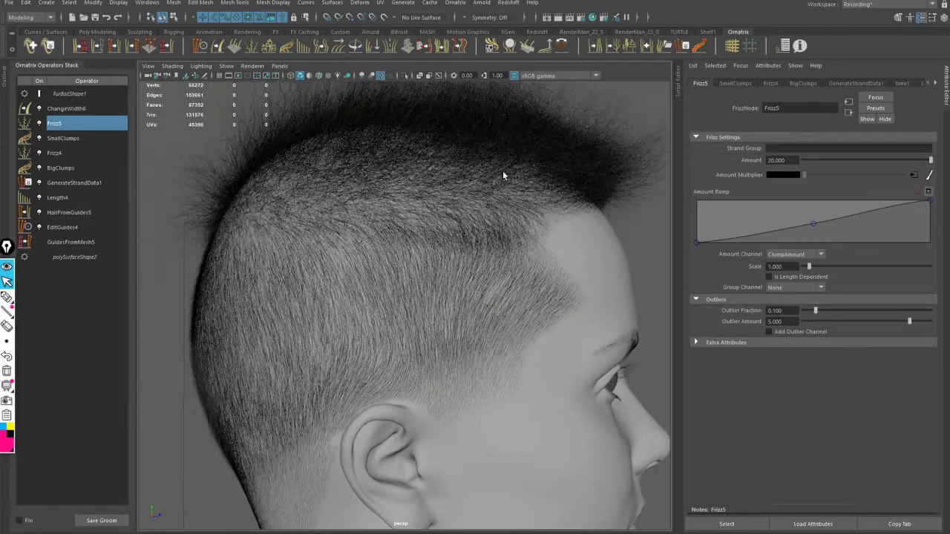
pyautogui.click(72, 153)
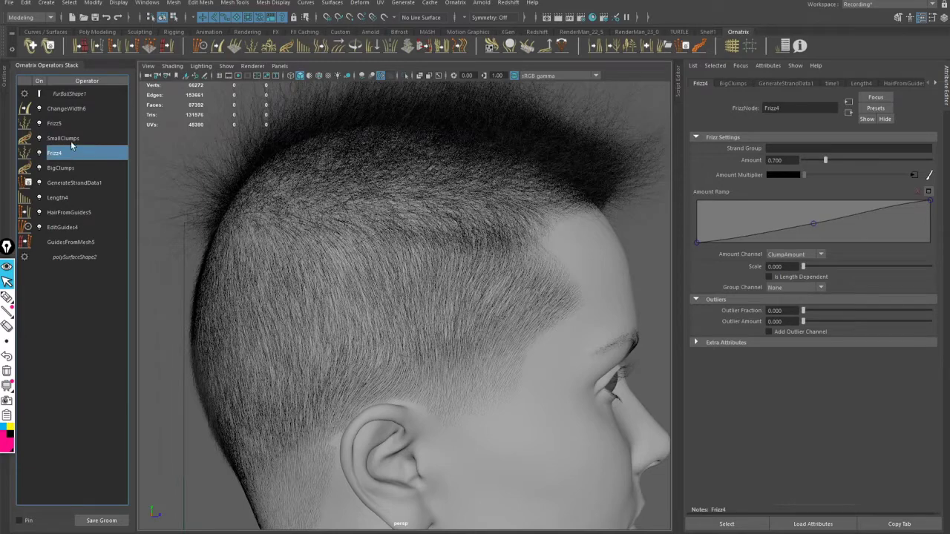
pyautogui.click(76, 124)
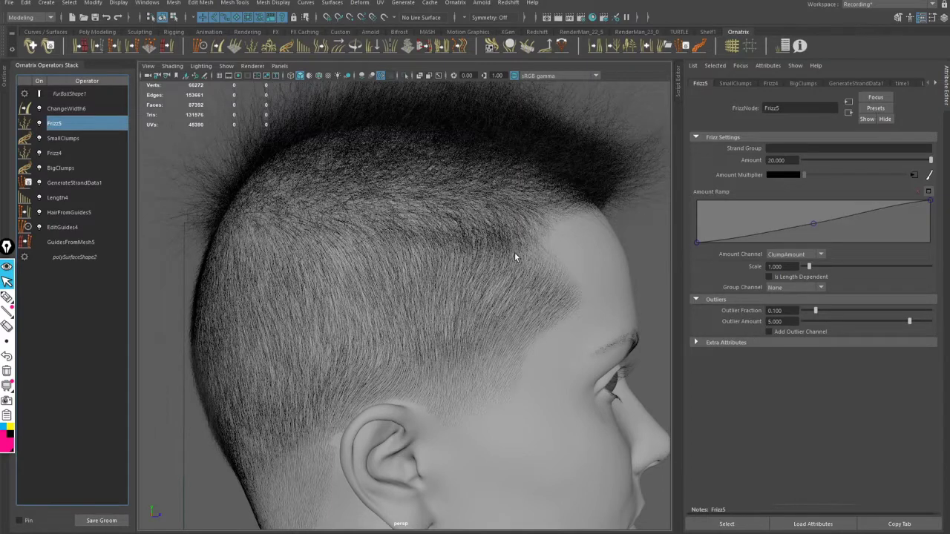
pyautogui.scroll(-4, 505, 241)
pyautogui.scroll(2, 495, 228)
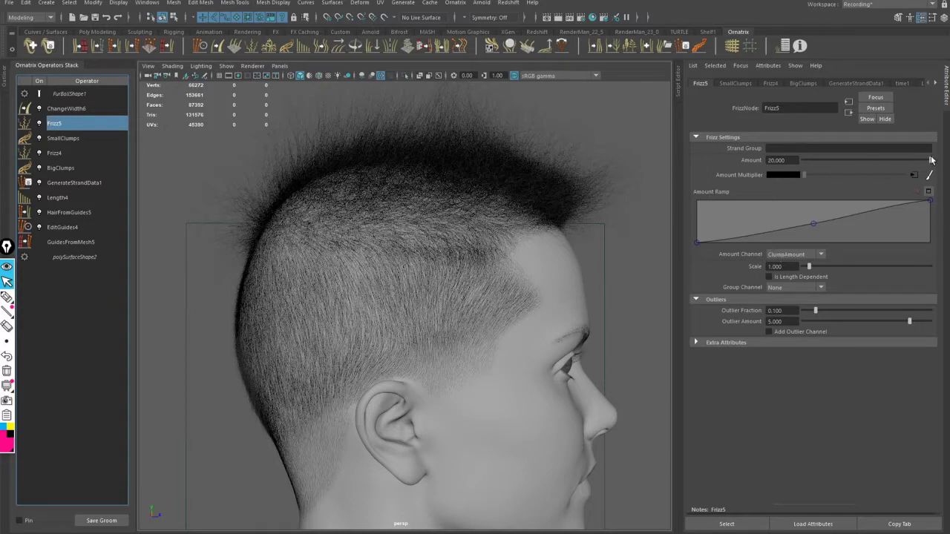
pyautogui.moveTo(931, 160); pyautogui.dragTo(749, 173)
# - Compare the stray hairs along the top of the head with the Frizz5 operator disabled and enabled
pyautogui.keyDown('alt'); pyautogui.moveTo(427, 157); pyautogui.dragTo(462, 138, button='right'); pyautogui.keyUp('alt')
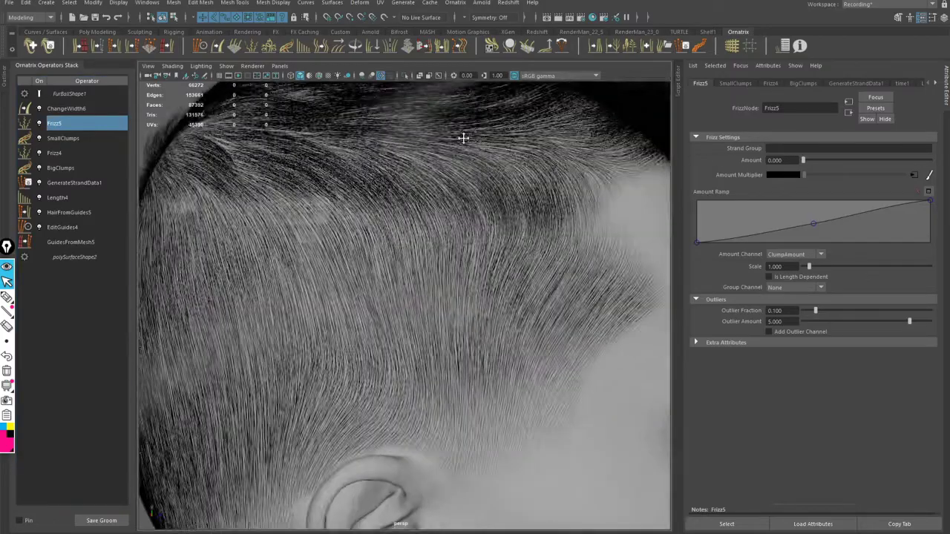
pyautogui.keyDown('alt'); pyautogui.moveTo(462, 138); pyautogui.dragTo(460, 239, button='middle'); pyautogui.keyUp('alt')
pyautogui.keyDown('alt'); pyautogui.moveTo(460, 240); pyautogui.dragTo(439, 226); pyautogui.keyUp('alt')
pyautogui.keyDown('alt'); pyautogui.moveTo(440, 226); pyautogui.dragTo(461, 223, button='right'); pyautogui.keyUp('alt')
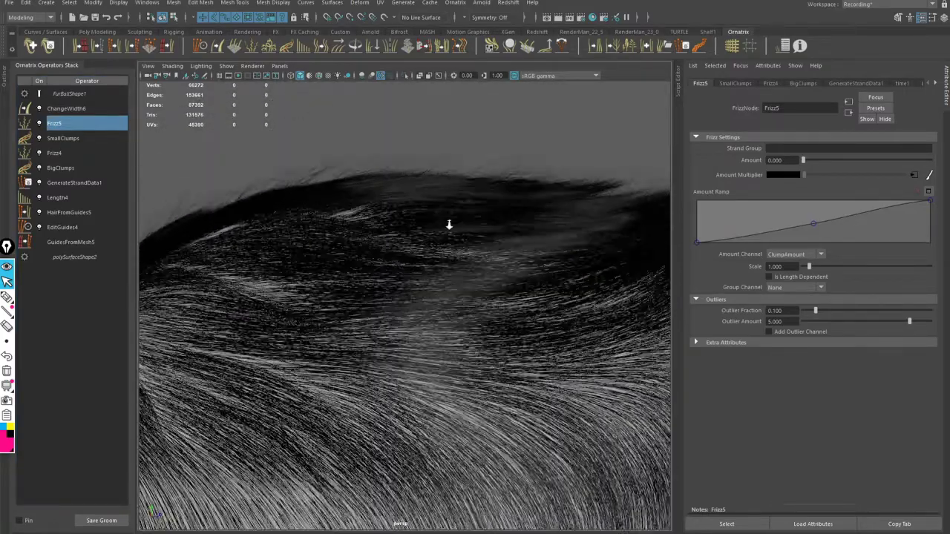
pyautogui.keyDown('alt'); pyautogui.moveTo(455, 189); pyautogui.dragTo(498, 246, button='middle'); pyautogui.keyUp('alt')
pyautogui.keyDown('alt'); pyautogui.moveTo(415, 236); pyautogui.dragTo(451, 234, button='right'); pyautogui.keyUp('alt')
pyautogui.keyDown('alt'); pyautogui.moveTo(413, 188); pyautogui.dragTo(438, 236, button='middle'); pyautogui.keyUp('alt')
pyautogui.keyDown('alt'); pyautogui.moveTo(423, 229); pyautogui.dragTo(454, 224, button='right'); pyautogui.keyUp('alt')
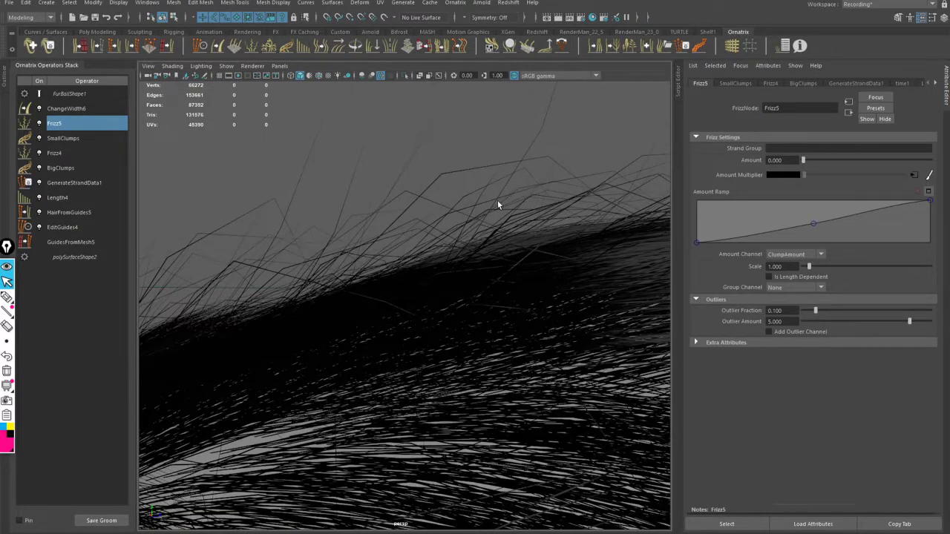
pyautogui.click(39, 124)
pyautogui.click(40, 124)
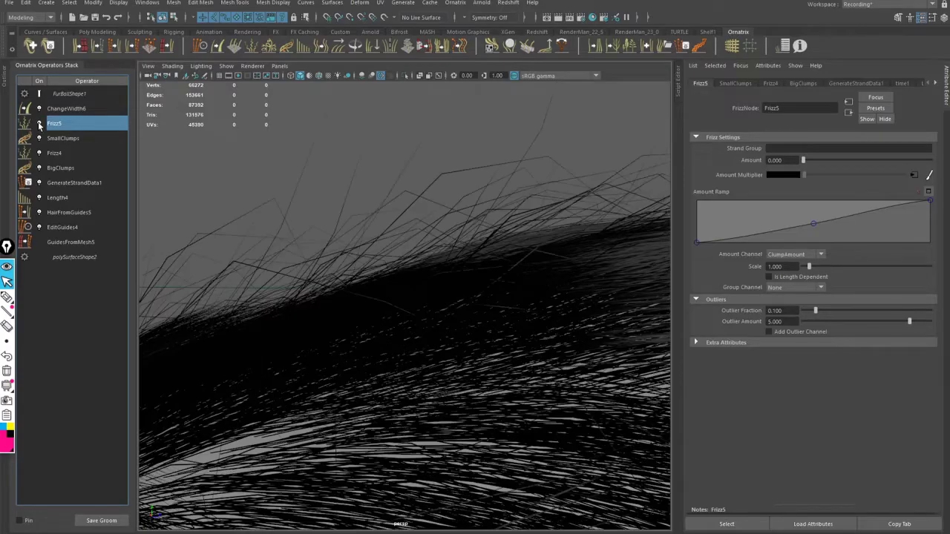
pyautogui.click(39, 124)
pyautogui.click(39, 124)
# - Try a Frizz5 scale of about 2.27 on the stray hairs and set it back to 1
pyautogui.keyDown('alt'); pyautogui.moveTo(431, 282); pyautogui.dragTo(402, 277, button='right'); pyautogui.keyUp('alt')
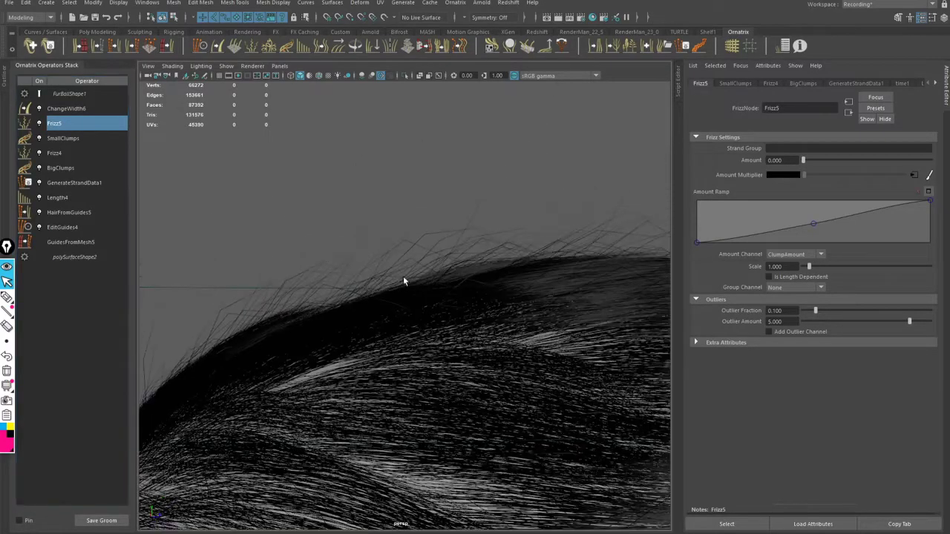
pyautogui.keyDown('alt'); pyautogui.moveTo(402, 278); pyautogui.dragTo(399, 147, button='middle'); pyautogui.keyUp('alt')
pyautogui.keyDown('alt'); pyautogui.moveTo(399, 148); pyautogui.dragTo(443, 194, button='right'); pyautogui.keyUp('alt')
pyautogui.keyDown('alt'); pyautogui.moveTo(444, 195); pyautogui.dragTo(417, 180); pyautogui.keyUp('alt')
pyautogui.keyDown('alt'); pyautogui.moveTo(418, 181); pyautogui.dragTo(509, 173, button='right'); pyautogui.keyUp('alt')
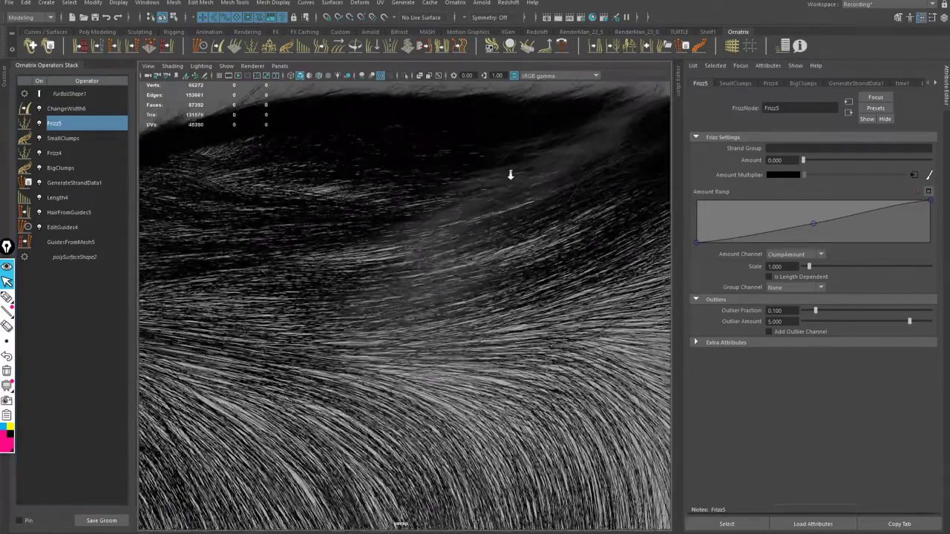
pyautogui.keyDown('alt'); pyautogui.moveTo(509, 174); pyautogui.dragTo(510, 225, button='middle'); pyautogui.keyUp('alt')
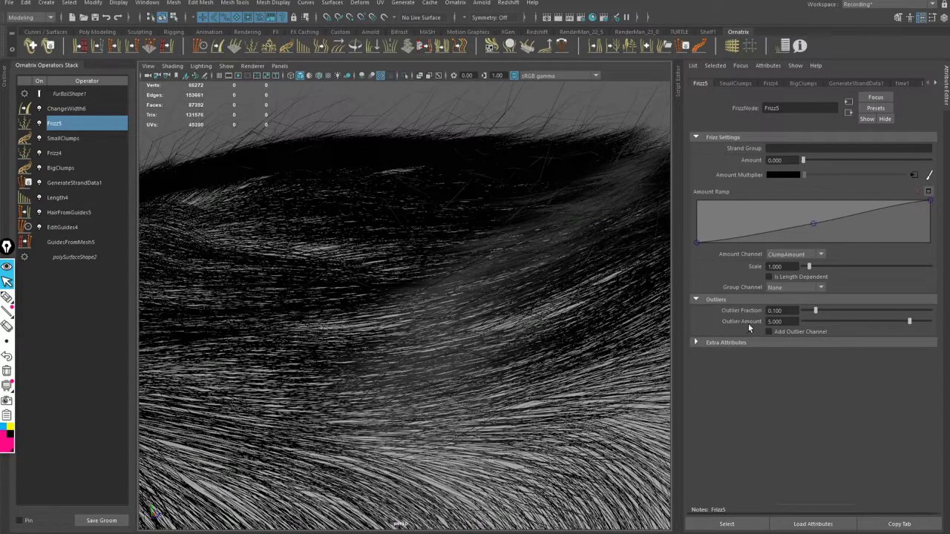
pyautogui.keyDown('alt'); pyautogui.moveTo(416, 204); pyautogui.dragTo(358, 252); pyautogui.keyUp('alt')
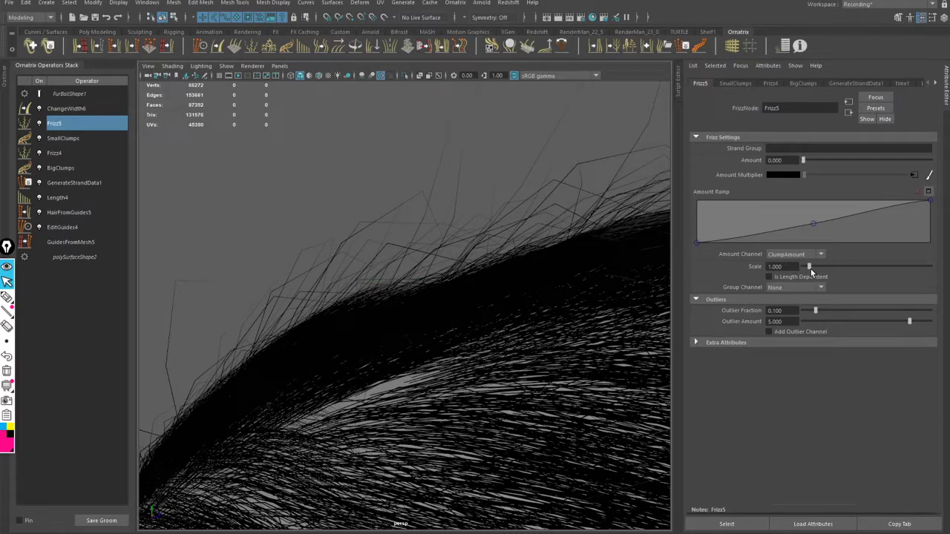
pyautogui.moveTo(810, 271)
pyautogui.mouseDown()
pyautogui.moveTo(827, 274)
pyautogui.moveTo(801, 271)
pyautogui.mouseUp()
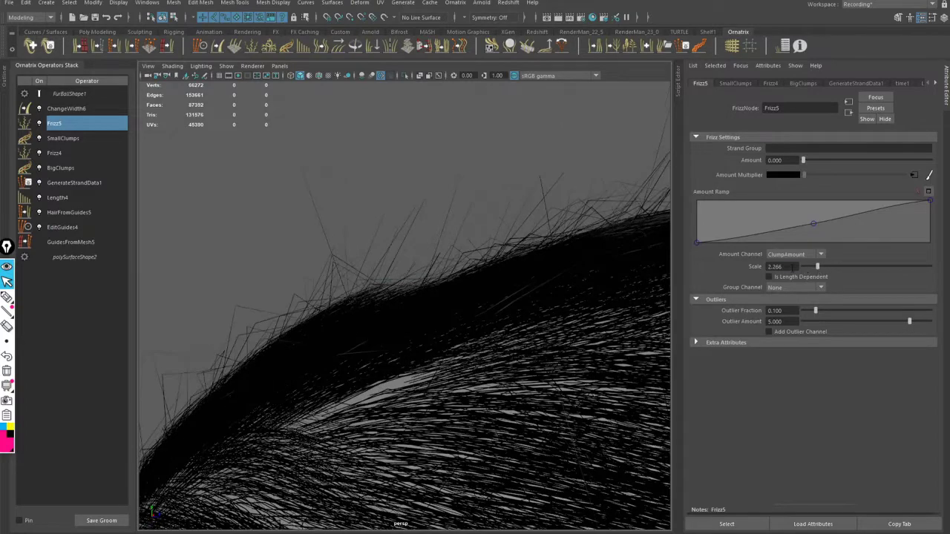
pyautogui.doubleClick(793, 266)
pyautogui.write('1')
pyautogui.press('Return')
# - Lower the Frizz5 outlier fraction to 0.051 and the outlier amount to 2.789
pyautogui.keyDown('alt'); pyautogui.moveTo(492, 299); pyautogui.dragTo(460, 268); pyautogui.keyUp('alt')
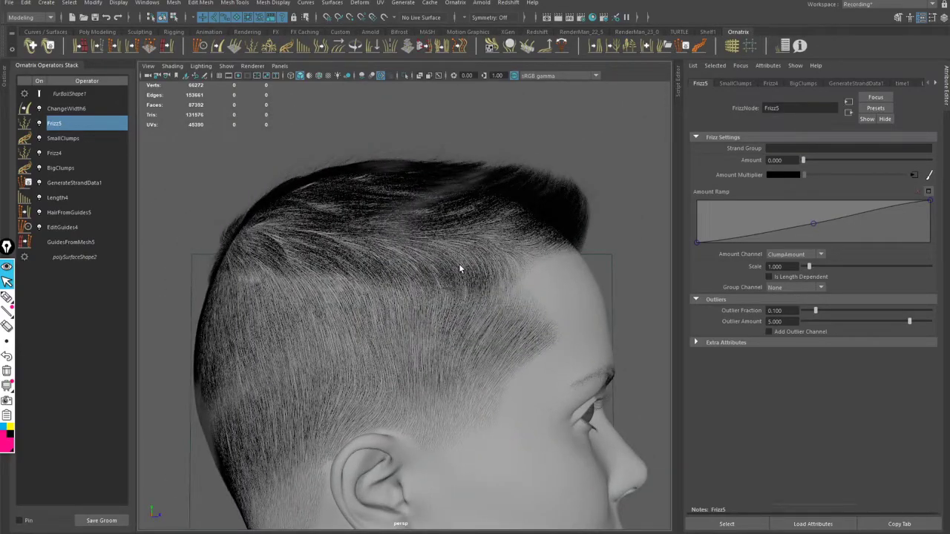
pyautogui.keyDown('alt'); pyautogui.moveTo(386, 171); pyautogui.dragTo(545, 403, button='right'); pyautogui.keyUp('alt')
pyautogui.keyDown('alt'); pyautogui.moveTo(378, 197); pyautogui.dragTo(472, 264, button='middle'); pyautogui.keyUp('alt')
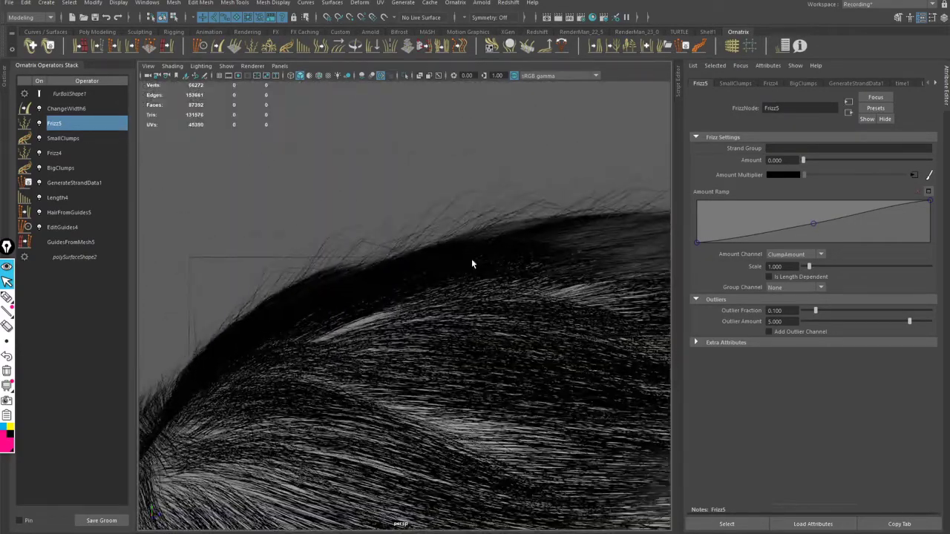
pyautogui.keyDown('alt'); pyautogui.moveTo(471, 258); pyautogui.dragTo(526, 241); pyautogui.keyUp('alt')
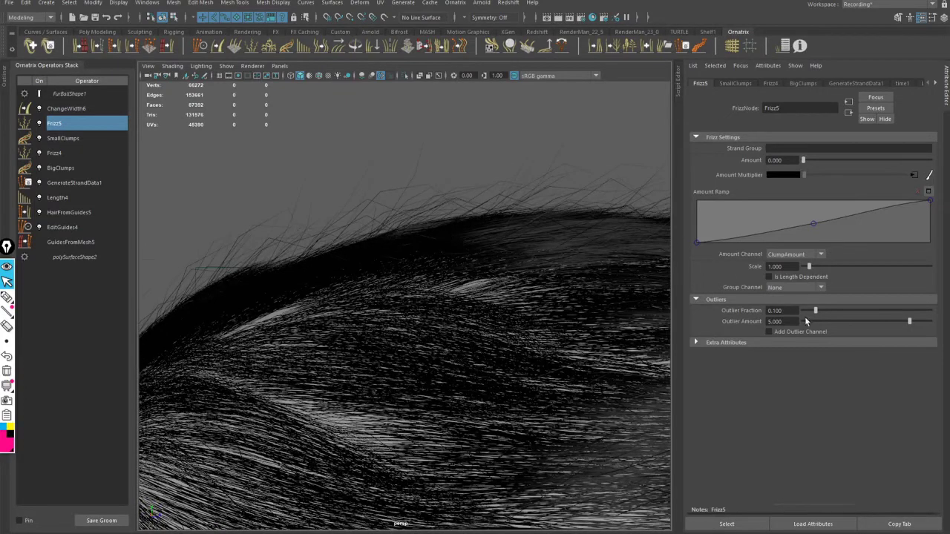
pyautogui.moveTo(822, 316); pyautogui.dragTo(810, 313)
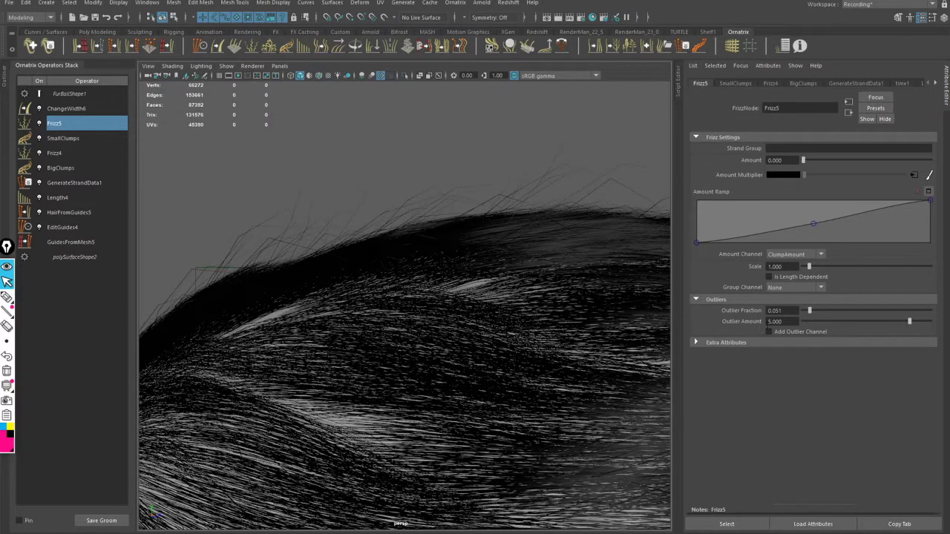
pyautogui.moveTo(908, 323); pyautogui.dragTo(855, 335)
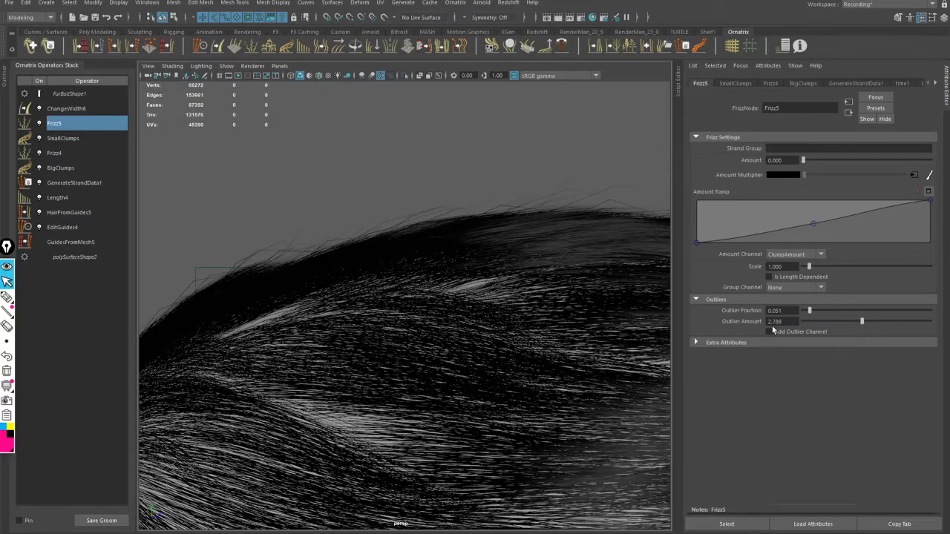
# - Raise the Frizz5 outlier fraction to 0.098 while checking the stray hairs on top of the head
pyautogui.keyDown('alt'); pyautogui.moveTo(277, 262); pyautogui.dragTo(438, 208, button='middle'); pyautogui.keyUp('alt')
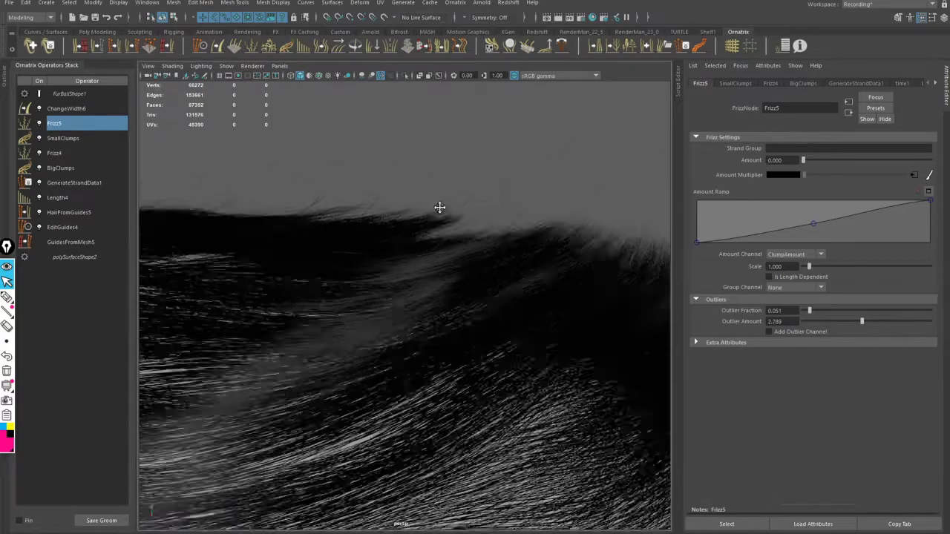
pyautogui.keyDown('alt'); pyautogui.moveTo(439, 207); pyautogui.dragTo(467, 220, button='right'); pyautogui.keyUp('alt')
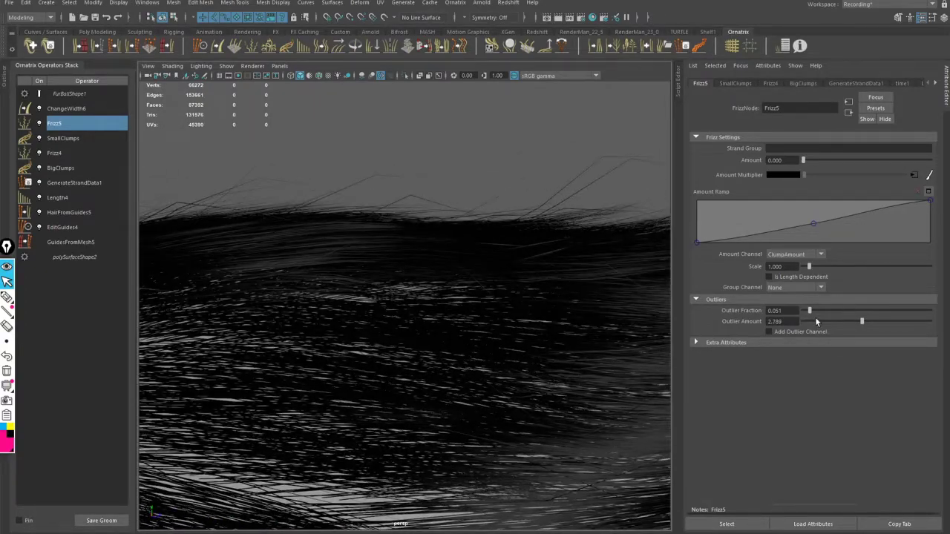
pyautogui.moveTo(812, 315); pyautogui.dragTo(814, 315)
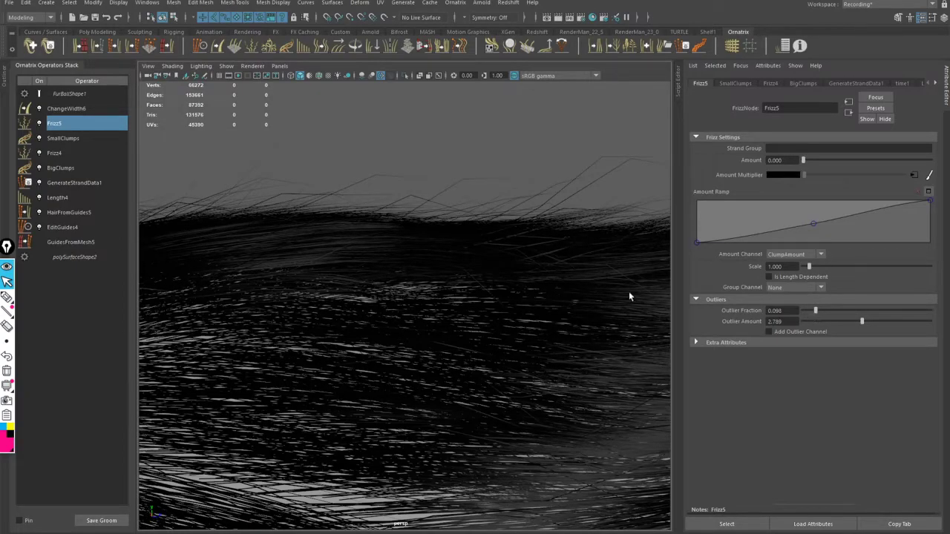
# - Examine the faded side above the ear and the stray hairs along the top of the head
pyautogui.keyDown('alt'); pyautogui.moveTo(629, 296); pyautogui.dragTo(364, 191); pyautogui.keyUp('alt')
pyautogui.scroll(5, 375, 186)
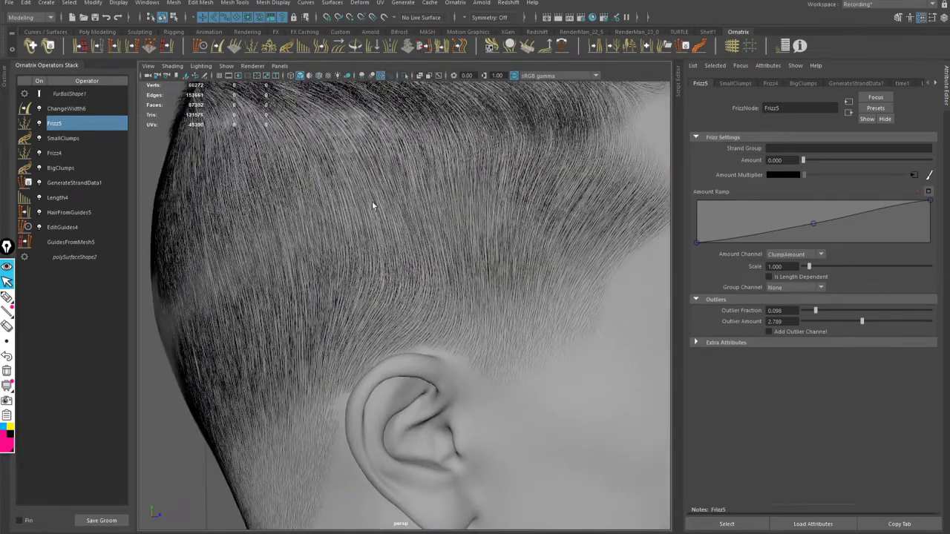
pyautogui.keyDown('alt'); pyautogui.moveTo(421, 190); pyautogui.dragTo(438, 248); pyautogui.keyUp('alt')
pyautogui.keyDown('alt'); pyautogui.moveTo(454, 290); pyautogui.dragTo(460, 246, button='middle'); pyautogui.keyUp('alt')
pyautogui.keyDown('alt'); pyautogui.moveTo(461, 246); pyautogui.dragTo(374, 234, button='right'); pyautogui.keyUp('alt')
pyautogui.keyDown('alt'); pyautogui.moveTo(375, 234); pyautogui.dragTo(334, 221); pyautogui.keyUp('alt')
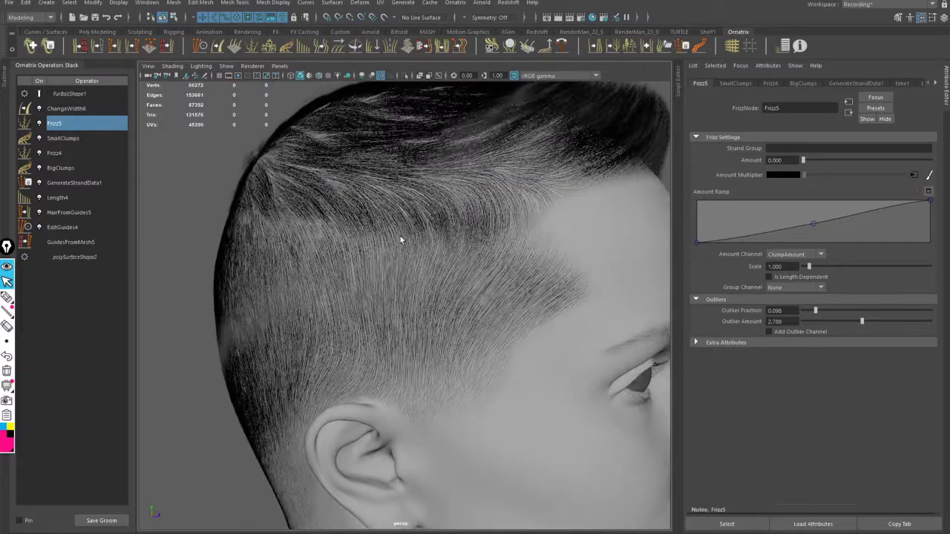
pyautogui.keyDown('alt'); pyautogui.moveTo(401, 238); pyautogui.dragTo(390, 261, button='middle'); pyautogui.keyUp('alt')
pyautogui.keyDown('alt'); pyautogui.moveTo(390, 261); pyautogui.dragTo(420, 183, button='right'); pyautogui.keyUp('alt')
pyautogui.keyDown('alt'); pyautogui.moveTo(420, 182); pyautogui.dragTo(467, 275, button='middle'); pyautogui.keyUp('alt')
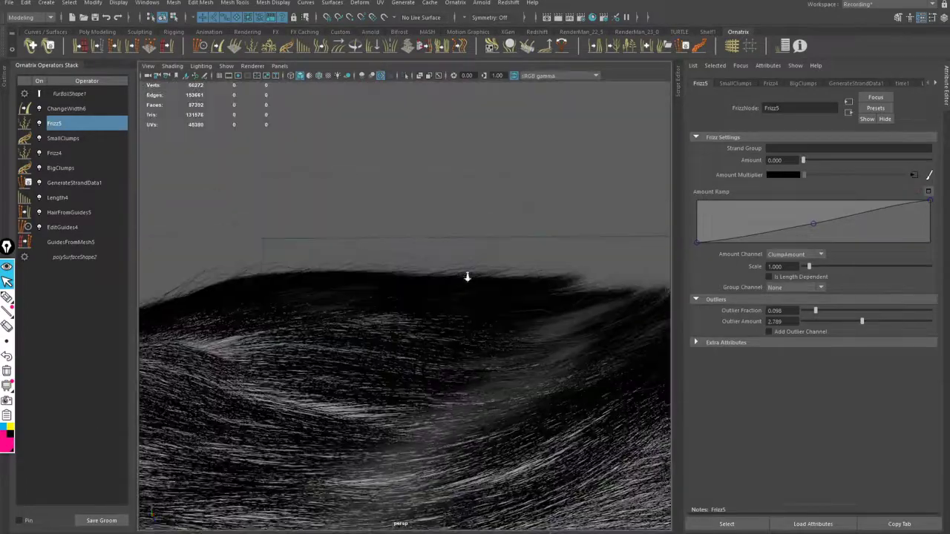
pyautogui.keyDown('alt'); pyautogui.moveTo(467, 276); pyautogui.dragTo(608, 267, button='right'); pyautogui.keyUp('alt')
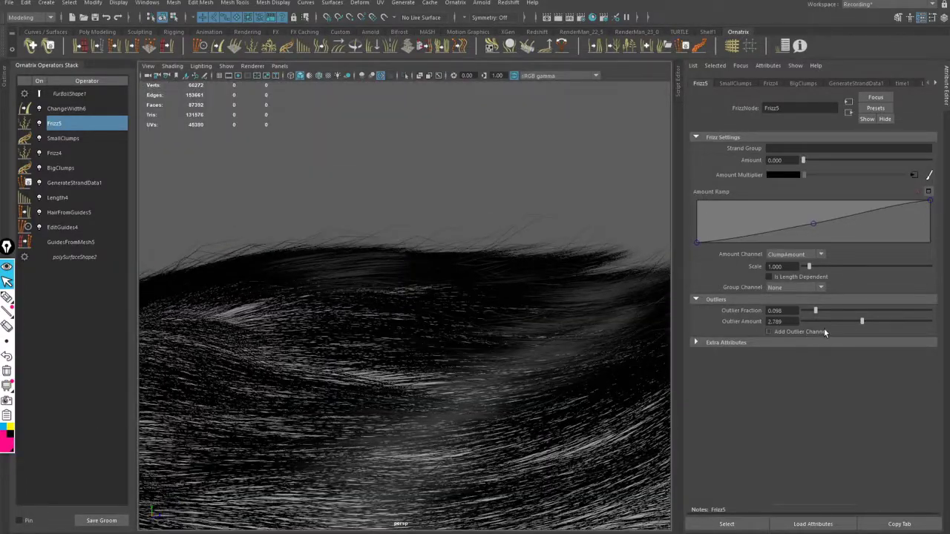
# - Try a slightly different Frizz5 outlier amount, undo it and inspect the stray hairs on top up close
pyautogui.moveTo(862, 322)
pyautogui.mouseDown()
pyautogui.moveTo(872, 323)
pyautogui.moveTo(860, 324)
pyautogui.mouseUp()
pyautogui.hotkey('ctrl', 'z')
pyautogui.keyDown('alt'); pyautogui.moveTo(577, 243); pyautogui.dragTo(333, 267); pyautogui.keyUp('alt')
pyautogui.keyDown('alt'); pyautogui.moveTo(333, 267); pyautogui.dragTo(407, 223, button='right'); pyautogui.keyUp('alt')
pyautogui.keyDown('alt'); pyautogui.moveTo(407, 223); pyautogui.dragTo(416, 256, button='middle'); pyautogui.keyUp('alt')
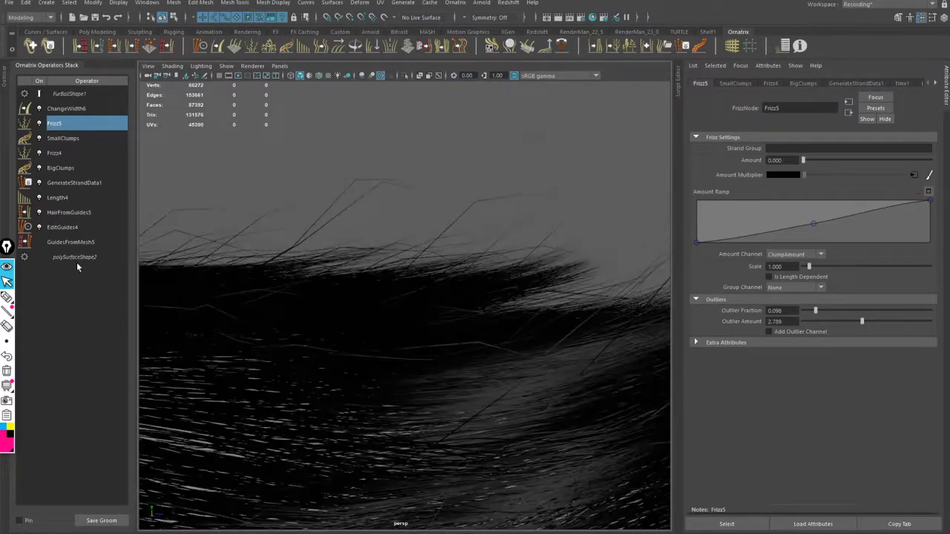
# - Trace one kinked stray hair above the top of the head with the pink annotation pen
pyautogui.click(6, 297)
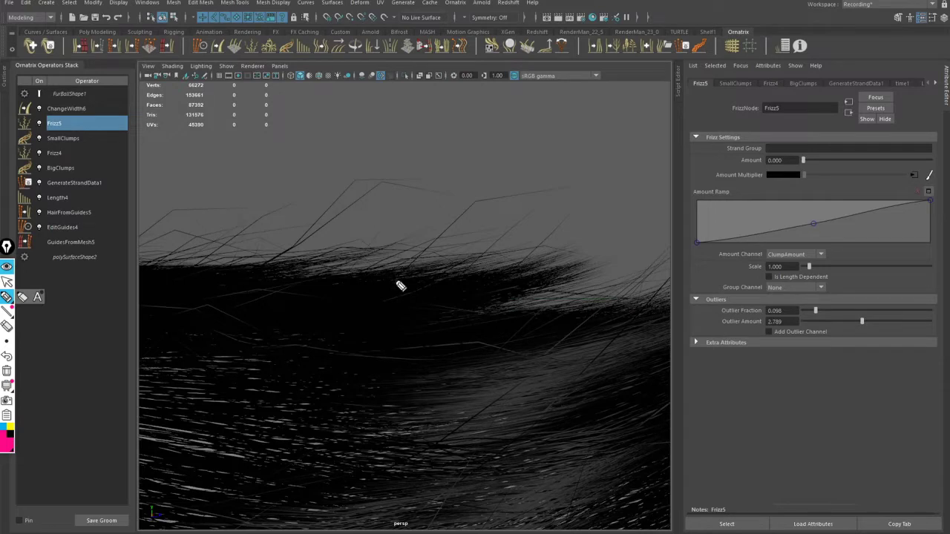
pyautogui.moveTo(394, 280)
pyautogui.mouseDown()
pyautogui.moveTo(475, 203)
pyautogui.moveTo(586, 199)
pyautogui.mouseUp()
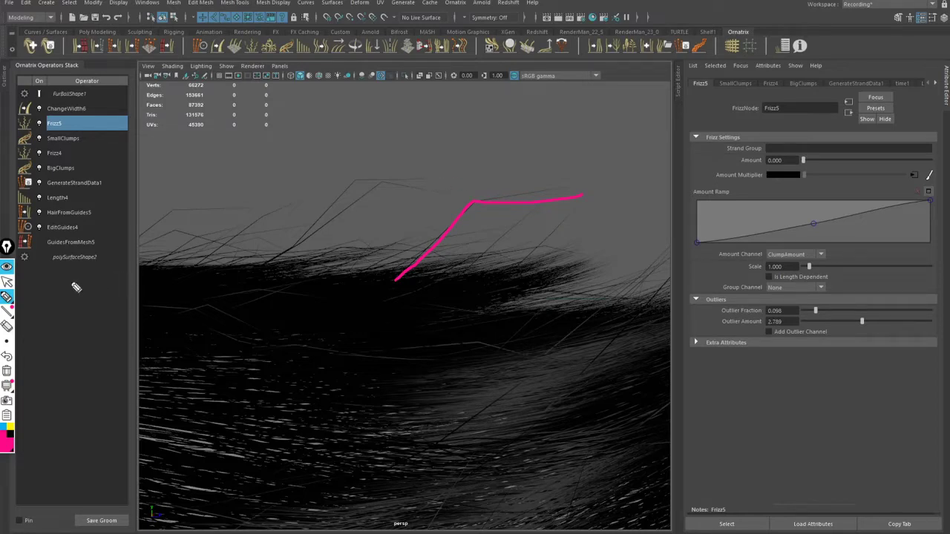
pyautogui.click(6, 281)
pyautogui.keyDown('alt'); pyautogui.moveTo(193, 268); pyautogui.dragTo(136, 220); pyautogui.keyUp('alt')
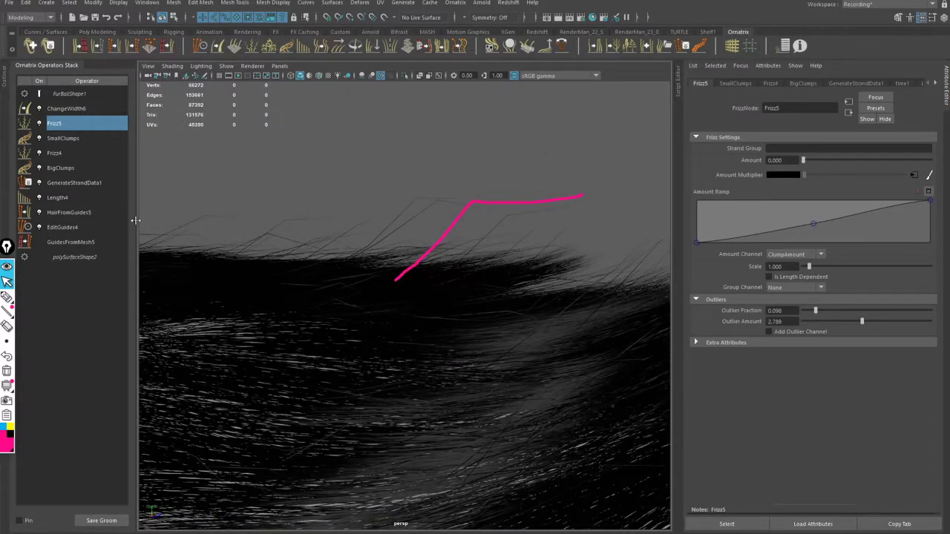
# - Select EditGuides4, clear the pen annotation, expand Guide Options and examine the vertex spacing along the guides on top of the head
pyautogui.click(74, 226)
pyautogui.moveTo(447, 216)
pyautogui.keyDown('alt'); pyautogui.mouseDown(button='middle')
pyautogui.moveTo(491, 202)
pyautogui.moveTo(549, 204)
pyautogui.mouseUp(button='middle'); pyautogui.keyUp('alt')
pyautogui.click(6, 371)
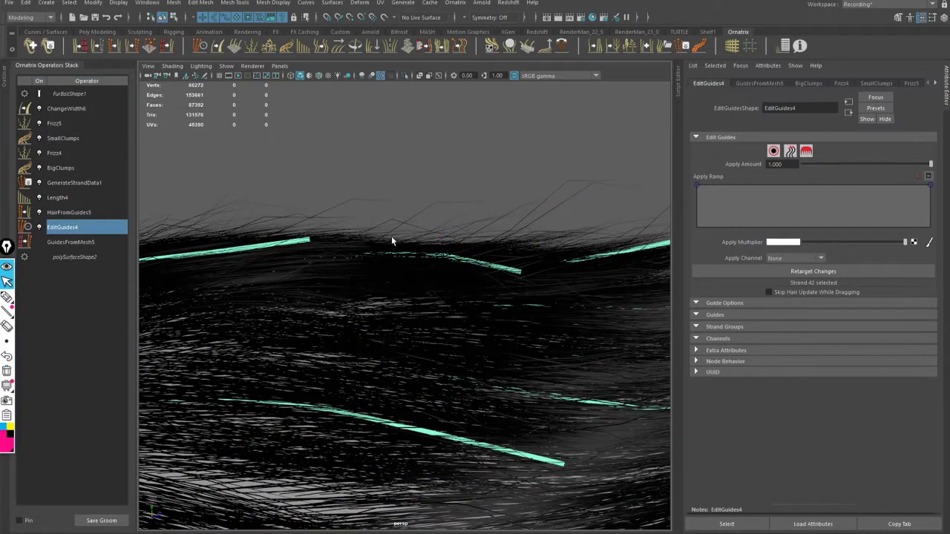
pyautogui.keyDown('alt'); pyautogui.moveTo(391, 236); pyautogui.dragTo(510, 232); pyautogui.keyUp('alt')
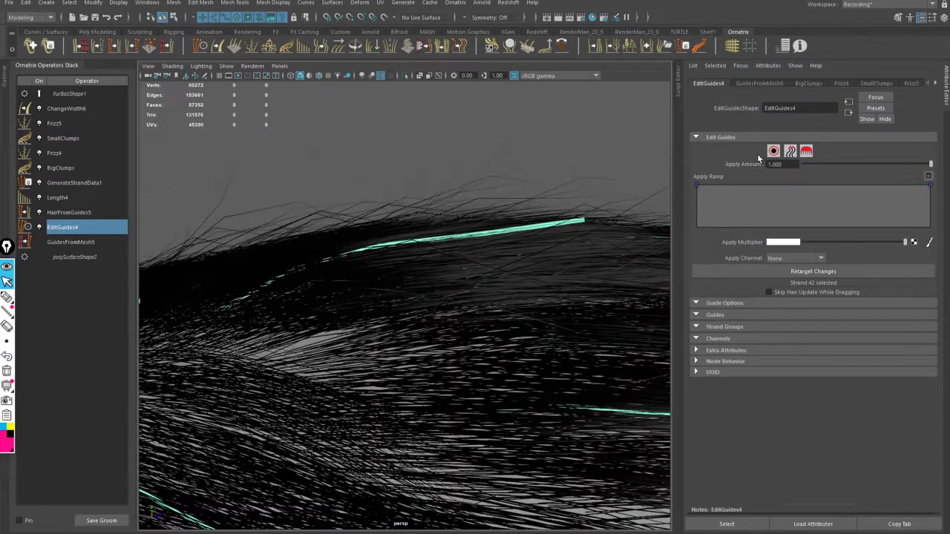
pyautogui.click(731, 302)
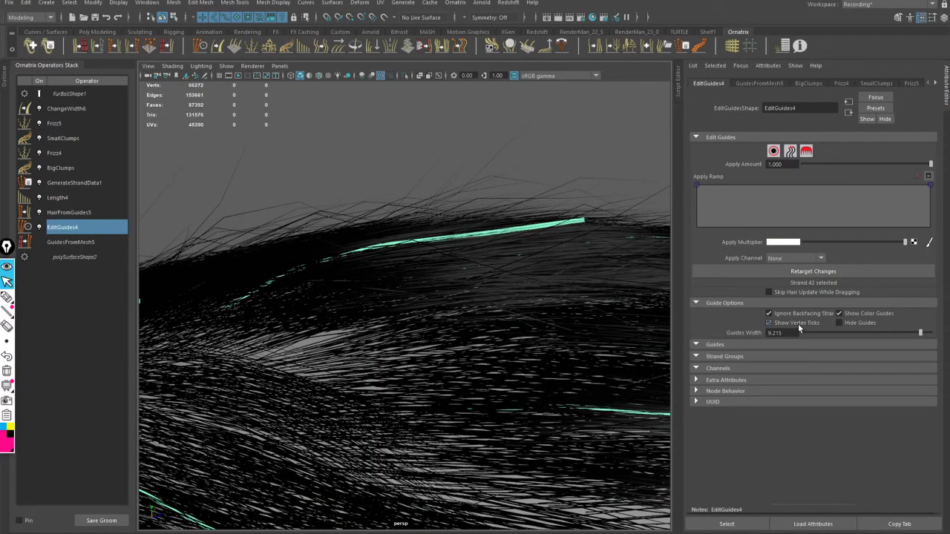
pyautogui.keyDown('alt'); pyautogui.moveTo(522, 274); pyautogui.dragTo(436, 300); pyautogui.keyUp('alt')
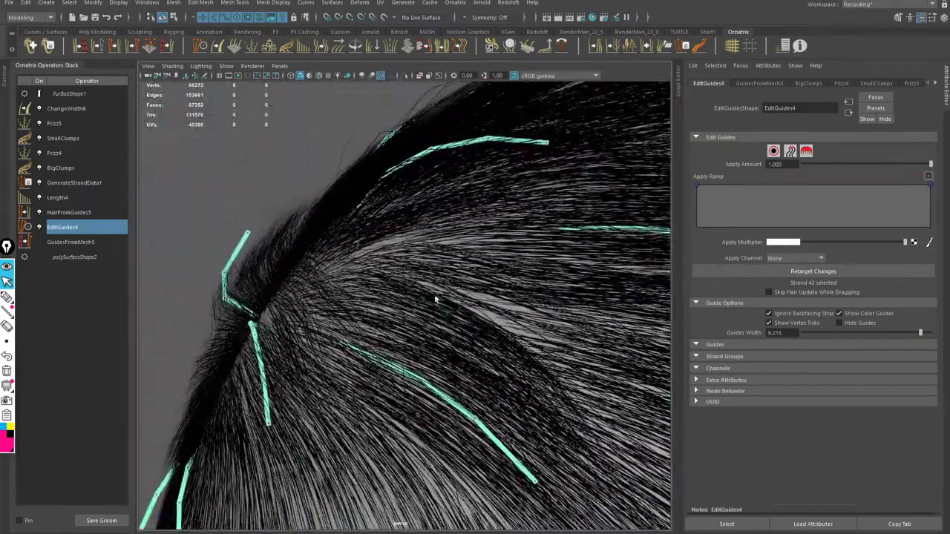
pyautogui.keyDown('alt'); pyautogui.moveTo(302, 314); pyautogui.dragTo(499, 242); pyautogui.keyUp('alt')
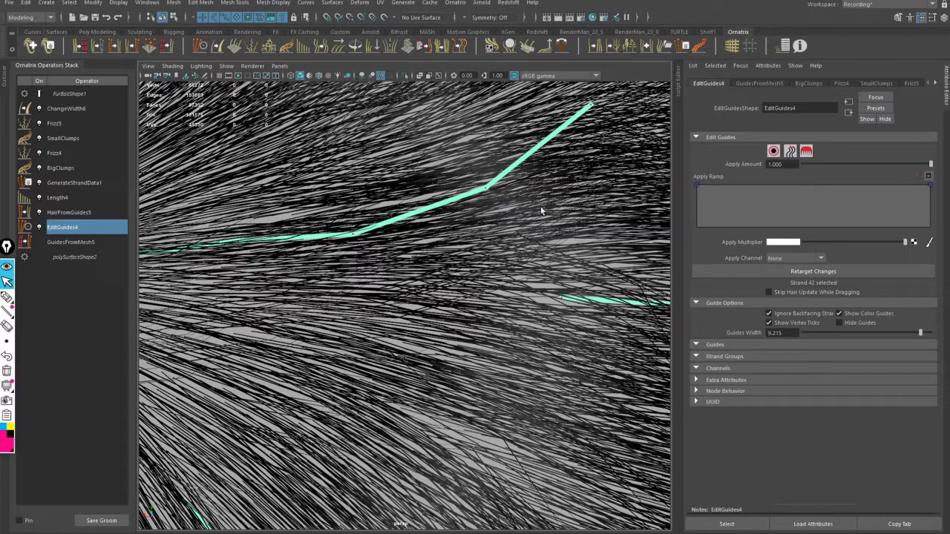
pyautogui.keyDown('alt'); pyautogui.moveTo(541, 211); pyautogui.dragTo(586, 163); pyautogui.keyUp('alt')
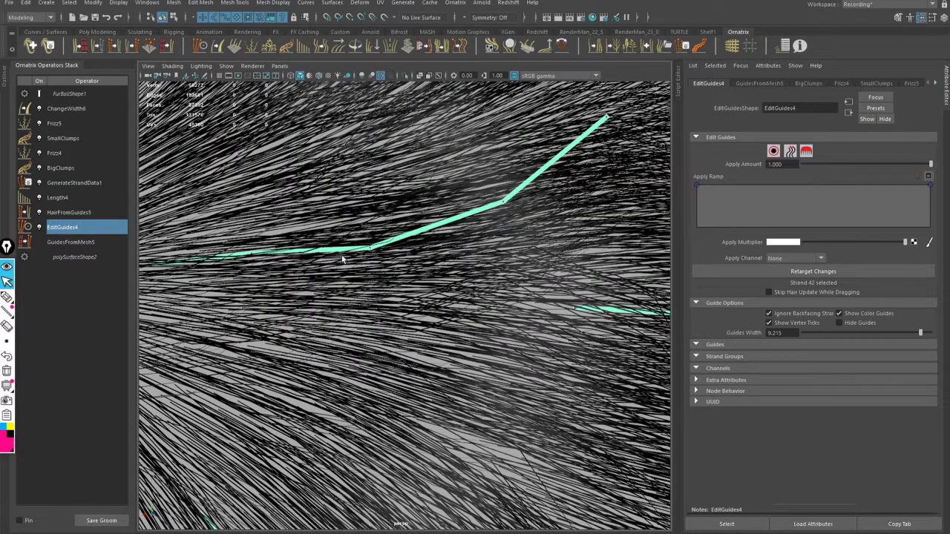
pyautogui.scroll(-10, 480, 259)
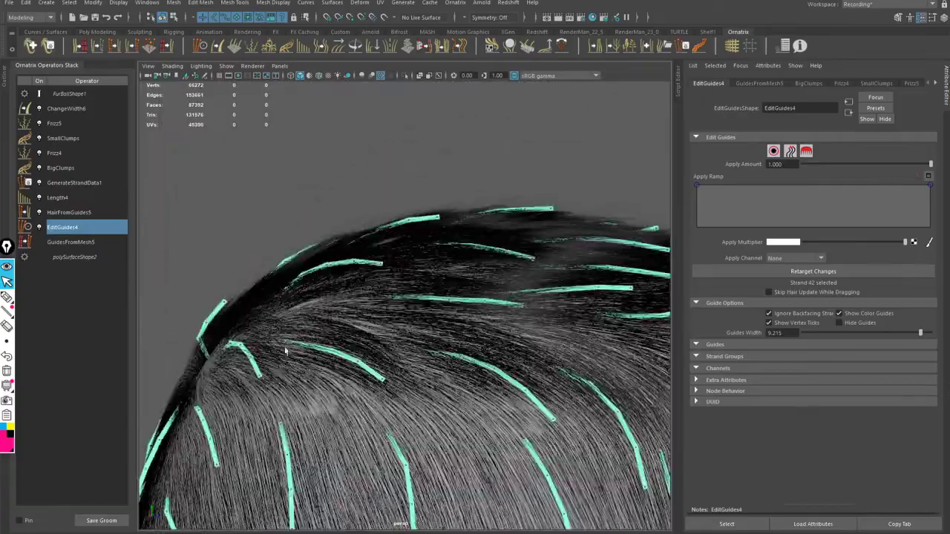
pyautogui.keyDown('alt'); pyautogui.moveTo(284, 350); pyautogui.dragTo(325, 293, button='right'); pyautogui.keyUp('alt')
# - Deselect the groom and examine the stray hairs and the whole haircut in side profile
pyautogui.click(479, 221)
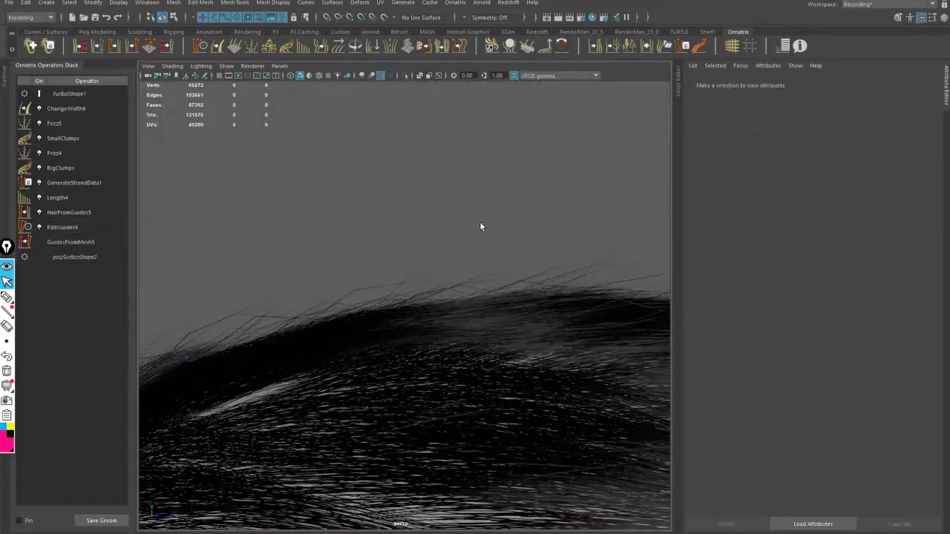
pyautogui.keyDown('alt'); pyautogui.moveTo(479, 221); pyautogui.dragTo(520, 260); pyautogui.keyUp('alt')
pyautogui.keyDown('alt'); pyautogui.moveTo(520, 260); pyautogui.dragTo(233, 144, button='right'); pyautogui.keyUp('alt')
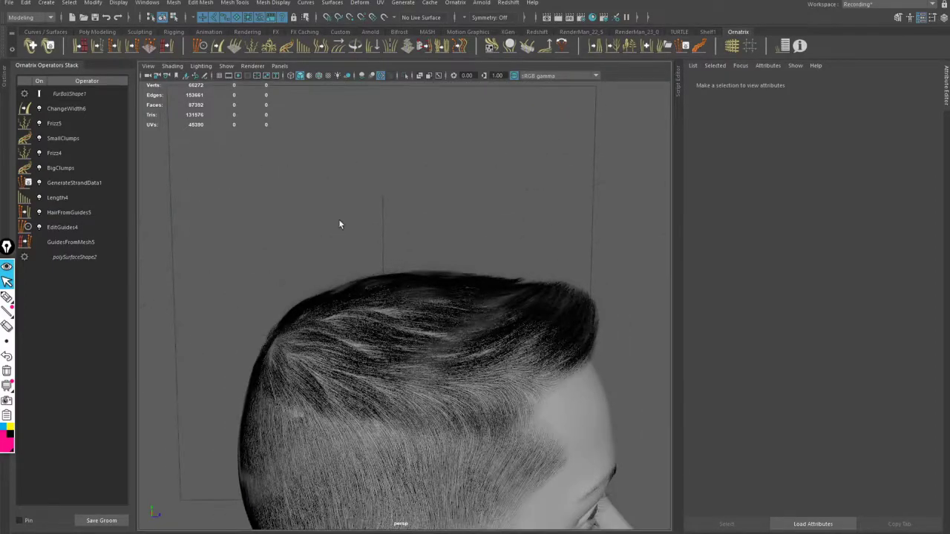
pyautogui.keyDown('alt'); pyautogui.moveTo(339, 224); pyautogui.dragTo(462, 199); pyautogui.keyUp('alt')
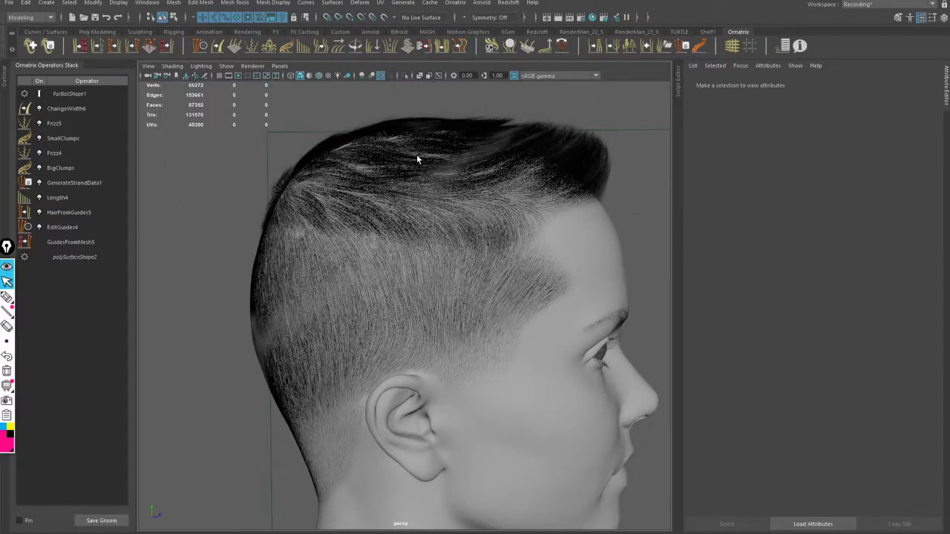
pyautogui.keyDown('alt'); pyautogui.moveTo(416, 155); pyautogui.dragTo(458, 170, button='right'); pyautogui.keyUp('alt')
pyautogui.keyDown('alt'); pyautogui.moveTo(457, 170); pyautogui.dragTo(437, 191, button='middle'); pyautogui.keyUp('alt')
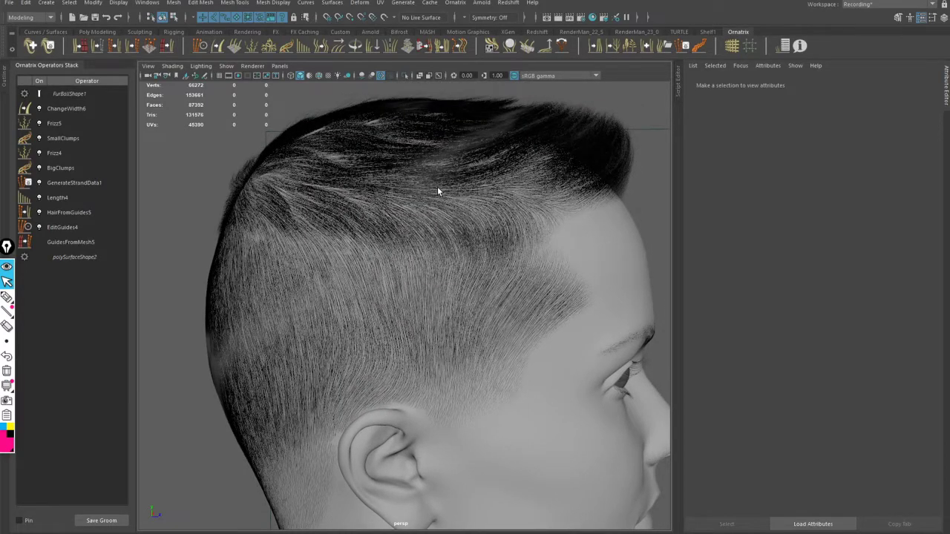
pyautogui.keyDown('alt'); pyautogui.moveTo(437, 191); pyautogui.dragTo(409, 189); pyautogui.keyUp('alt')
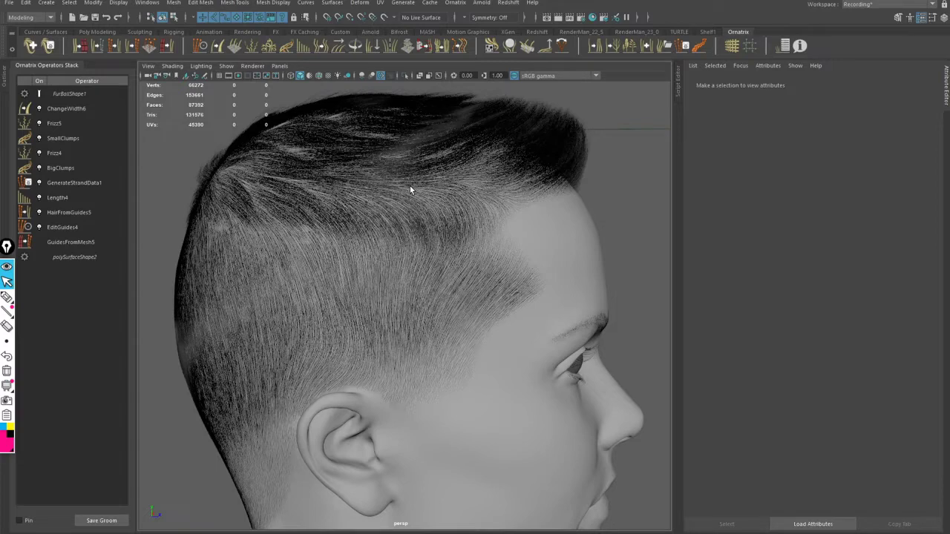
# - Review the available generation methods of the GenerateStrandData1 operator, keeping Strand Length
pyautogui.click(87, 184)
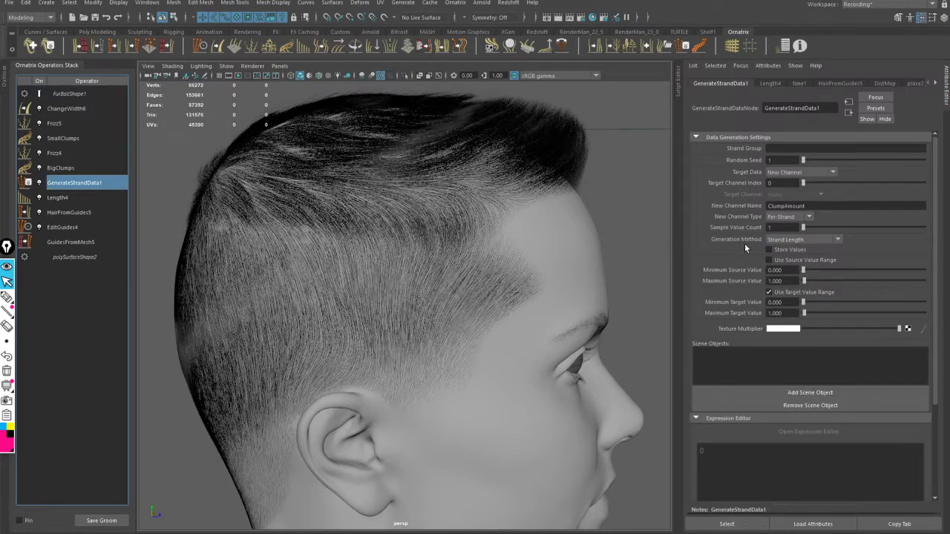
pyautogui.click(790, 241)
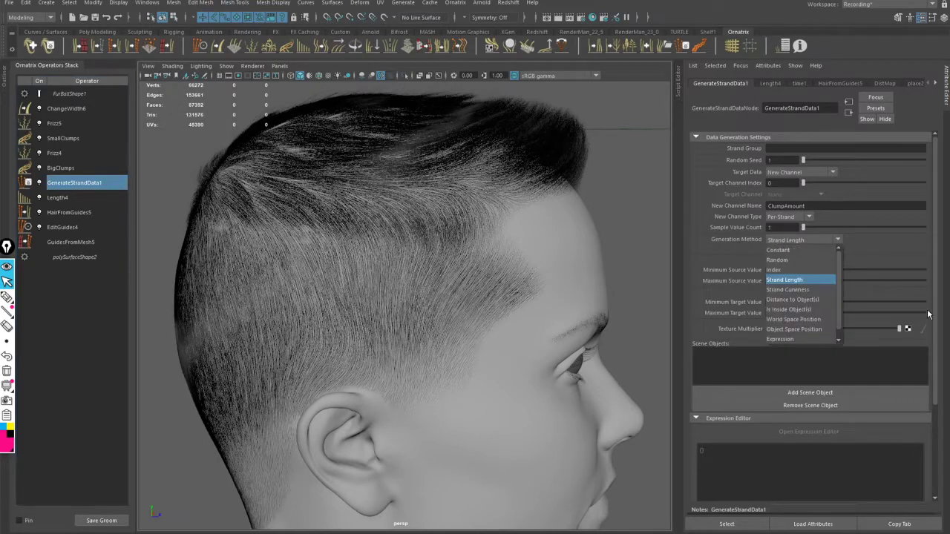
pyautogui.click(708, 231)
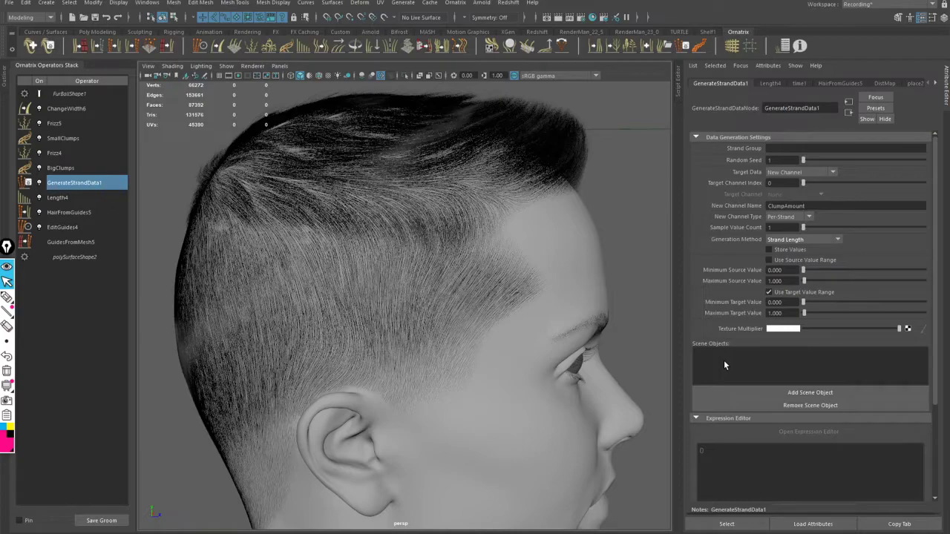
# - Examine the stray outlier hairs along the top of the head up close
pyautogui.keyDown('alt'); pyautogui.moveTo(530, 259); pyautogui.dragTo(527, 401, button='middle'); pyautogui.keyUp('alt')
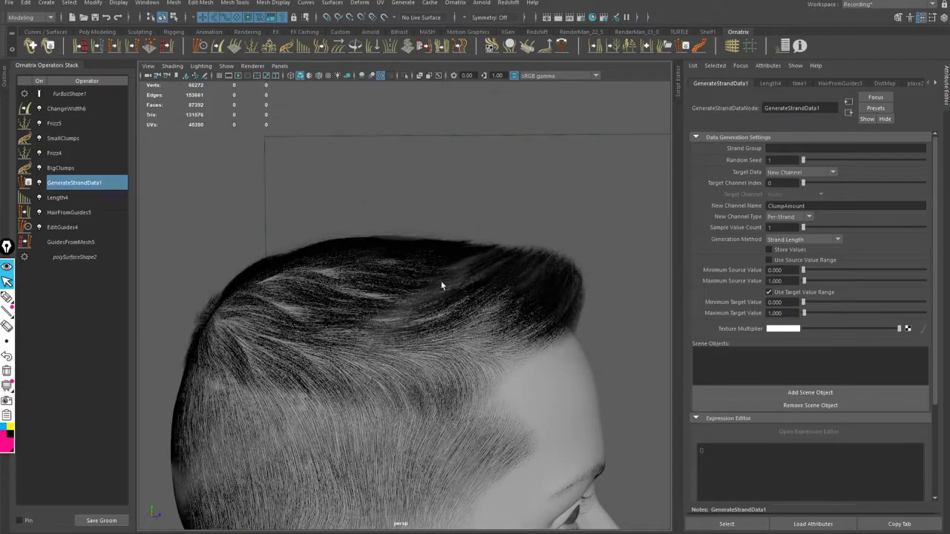
pyautogui.keyDown('alt'); pyautogui.moveTo(440, 284); pyautogui.dragTo(454, 239); pyautogui.keyUp('alt')
pyautogui.keyDown('alt'); pyautogui.moveTo(432, 229); pyautogui.dragTo(716, 238, button='right'); pyautogui.keyUp('alt')
pyautogui.keyDown('alt'); pyautogui.moveTo(600, 159); pyautogui.dragTo(642, 261, button='middle'); pyautogui.keyUp('alt')
pyautogui.keyDown('alt'); pyautogui.moveTo(497, 254); pyautogui.dragTo(481, 225); pyautogui.keyUp('alt')
pyautogui.keyDown('alt'); pyautogui.moveTo(482, 226); pyautogui.dragTo(547, 223, button='right'); pyautogui.keyUp('alt')
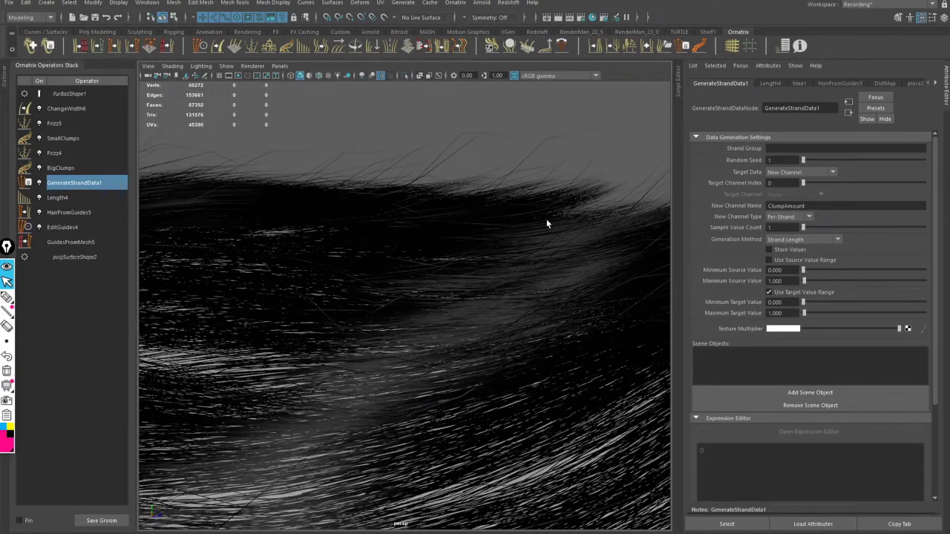
pyautogui.keyDown('alt'); pyautogui.moveTo(496, 178); pyautogui.dragTo(555, 201, button='right'); pyautogui.keyUp('alt')
pyautogui.keyDown('alt'); pyautogui.moveTo(555, 197); pyautogui.dragTo(388, 296, button='middle'); pyautogui.keyUp('alt')
pyautogui.keyDown('alt'); pyautogui.moveTo(428, 179); pyautogui.dragTo(373, 198, button='right'); pyautogui.keyUp('alt')
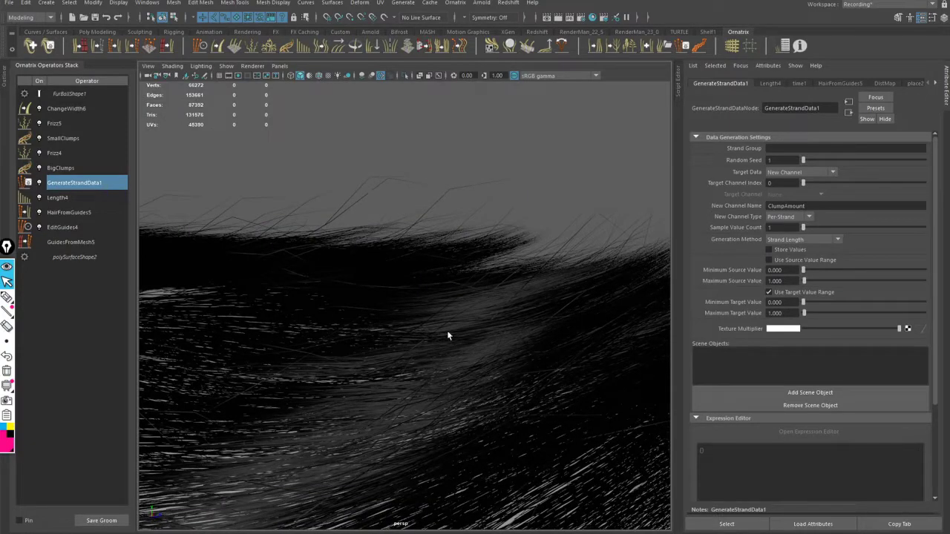
pyautogui.keyDown('alt'); pyautogui.moveTo(447, 335); pyautogui.dragTo(358, 335); pyautogui.keyUp('alt')
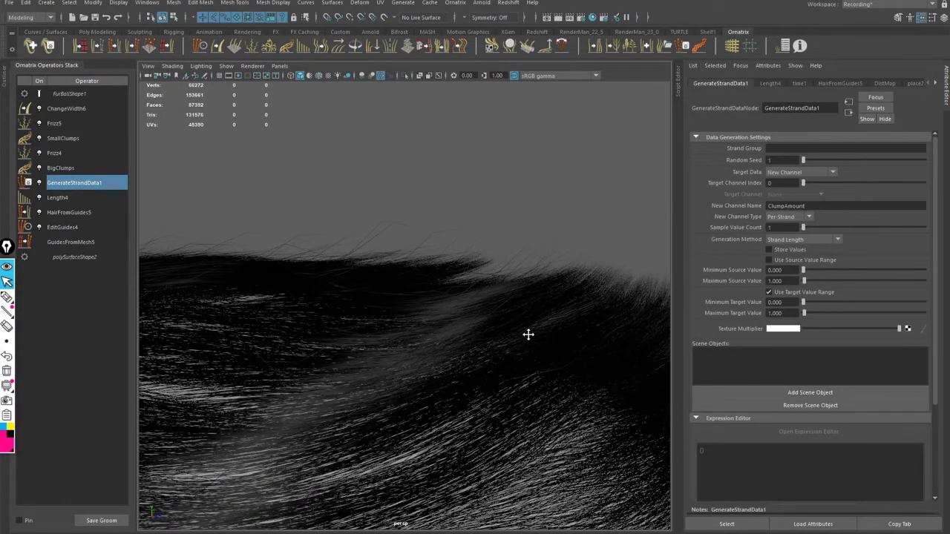
# - Examine the front hairline, the temple and the transition from the long top into the faded side
pyautogui.keyDown('alt'); pyautogui.moveTo(527, 335); pyautogui.dragTo(503, 264); pyautogui.keyUp('alt')
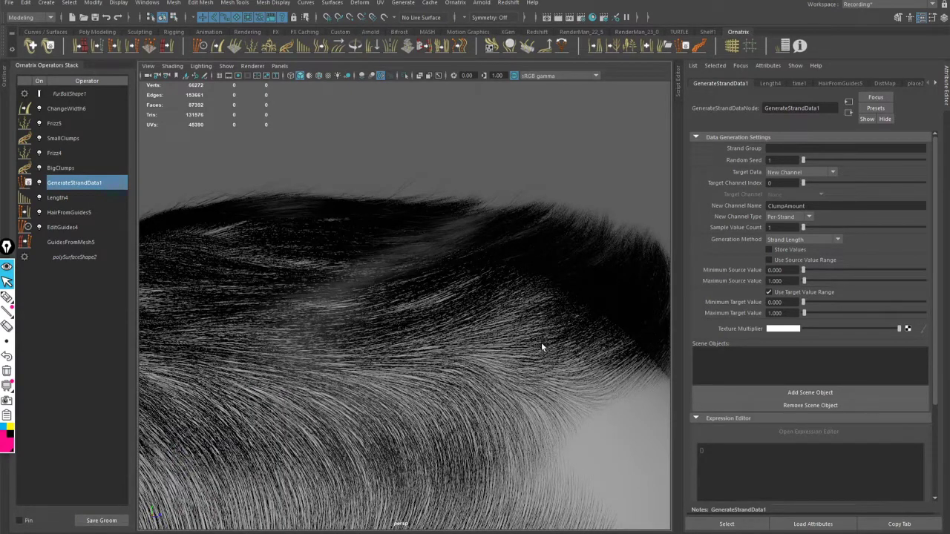
pyautogui.keyDown('alt'); pyautogui.moveTo(555, 350); pyautogui.dragTo(549, 352); pyautogui.keyUp('alt')
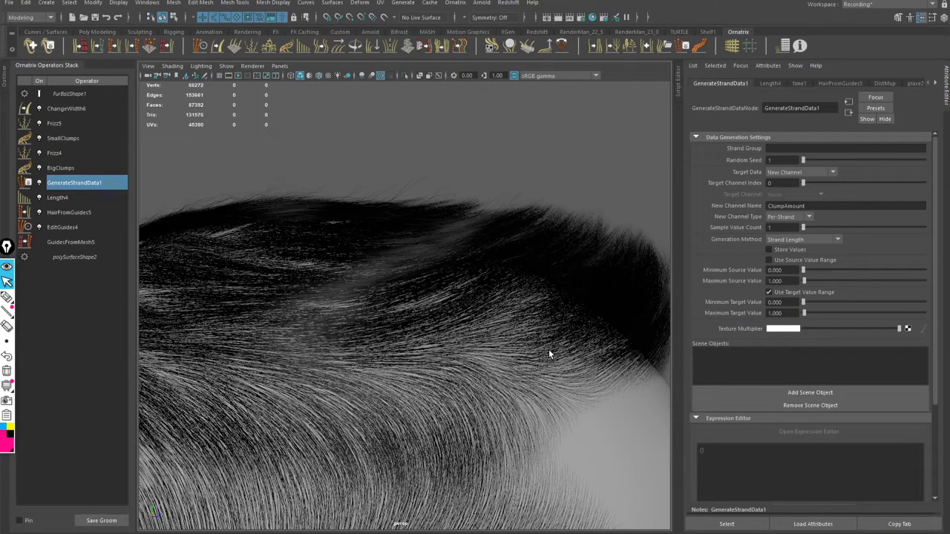
pyautogui.keyDown('alt'); pyautogui.moveTo(548, 348); pyautogui.dragTo(503, 338, button='right'); pyautogui.keyUp('alt')
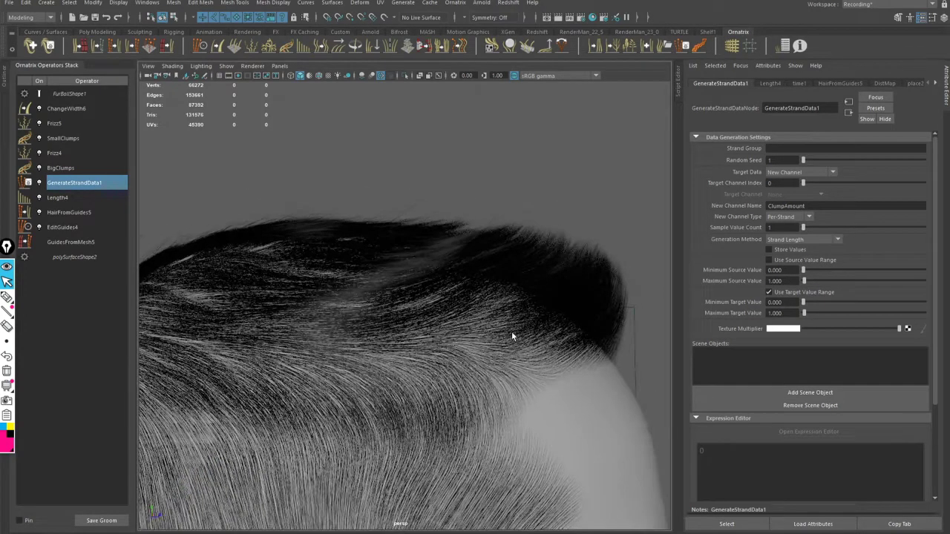
pyautogui.keyDown('alt'); pyautogui.moveTo(547, 333); pyautogui.dragTo(491, 300); pyautogui.keyUp('alt')
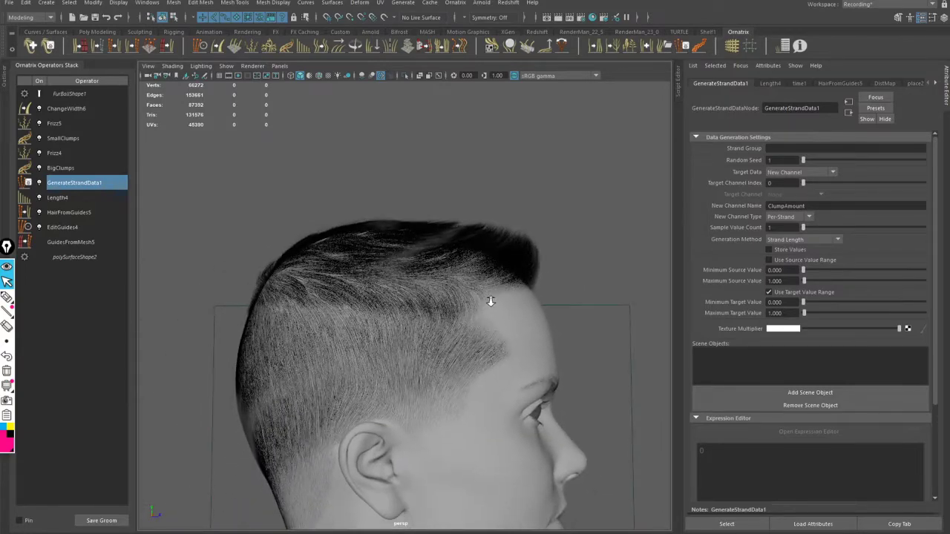
pyautogui.keyDown('alt'); pyautogui.moveTo(479, 310); pyautogui.dragTo(599, 340, button='right'); pyautogui.keyUp('alt')
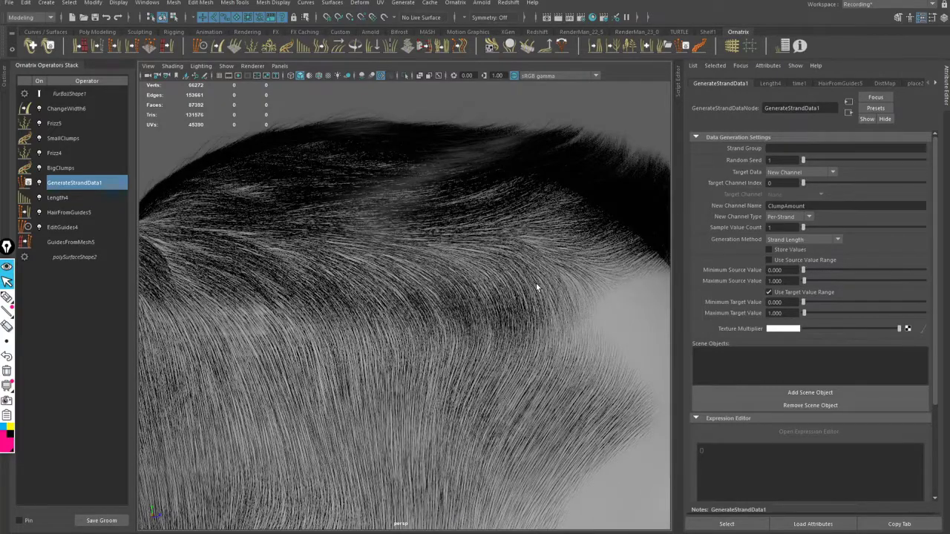
pyautogui.keyDown('alt'); pyautogui.moveTo(545, 275); pyautogui.dragTo(491, 282); pyautogui.keyUp('alt')
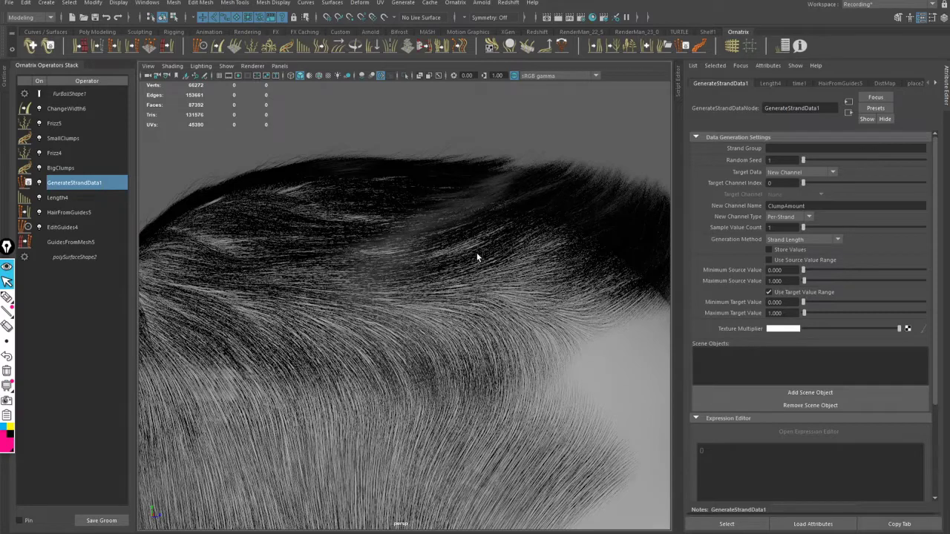
# - Check in the Plug-in Manager whether redshift4maya.mll is loaded
pyautogui.click(580, 17)
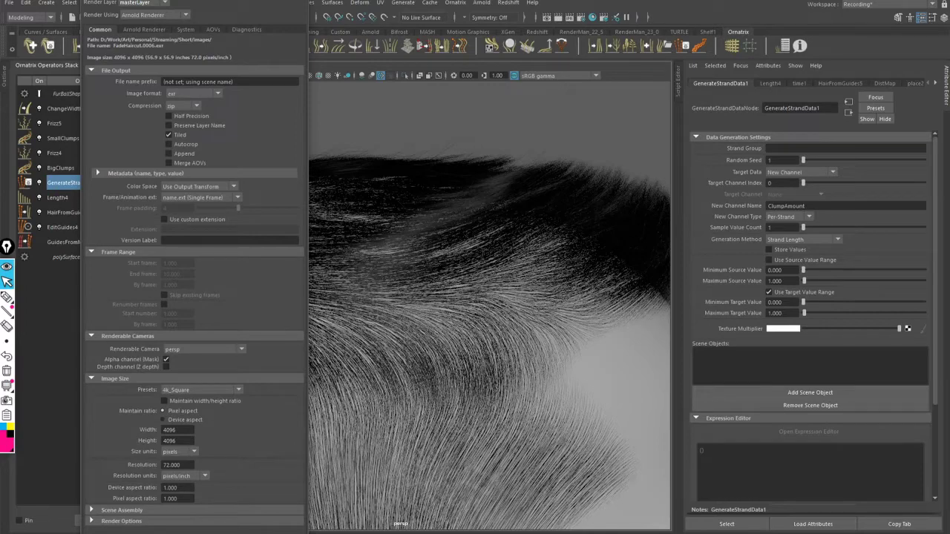
pyautogui.click(300, 1)
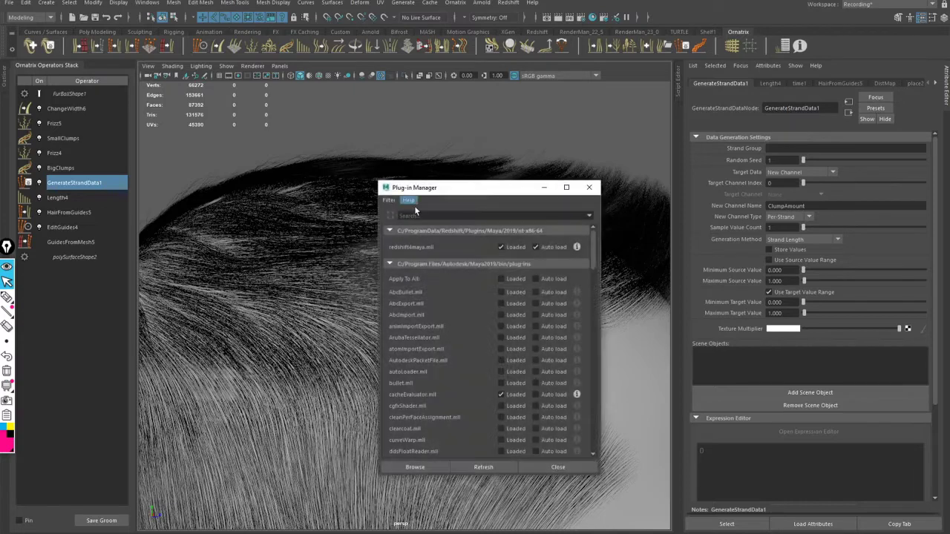
pyautogui.click(588, 187)
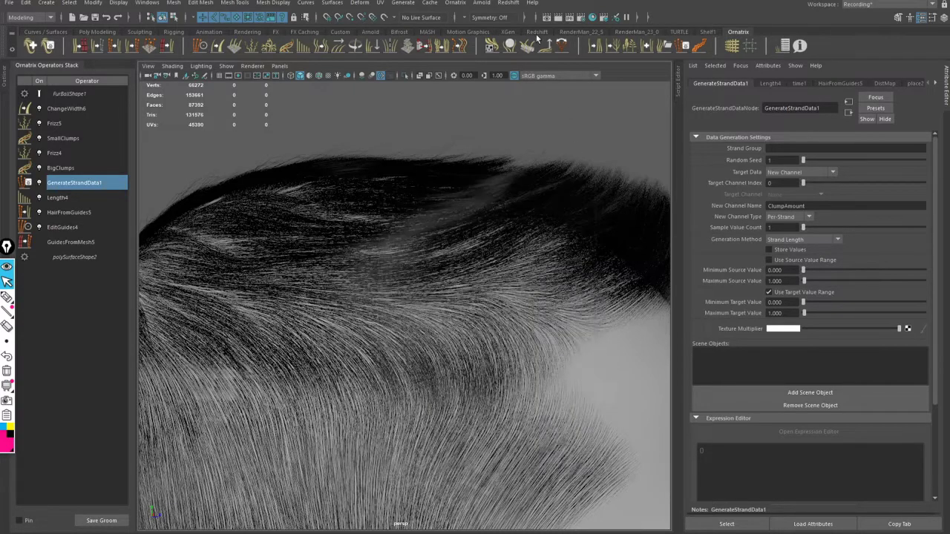
# - Switch the scene's renderer to Redshift in the render settings and show its Output options
pyautogui.click(581, 17)
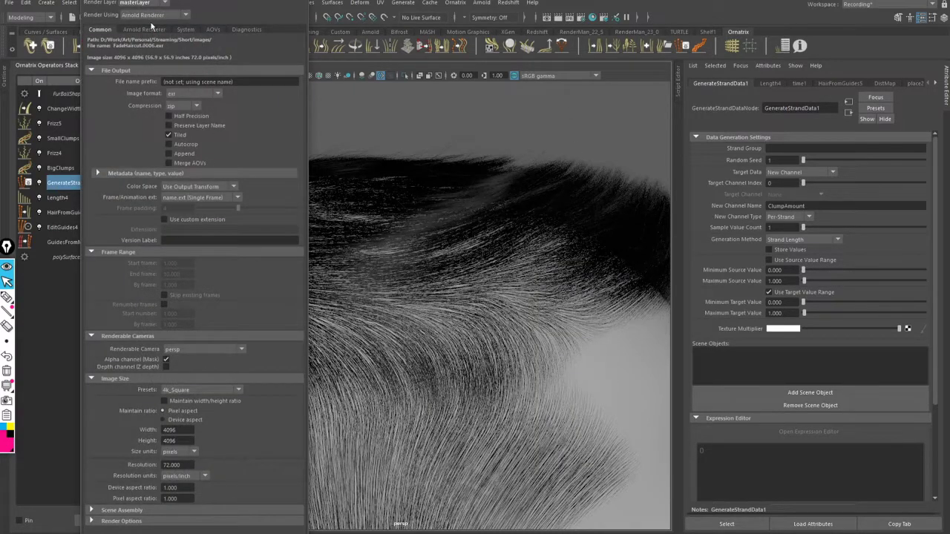
pyautogui.click(154, 15)
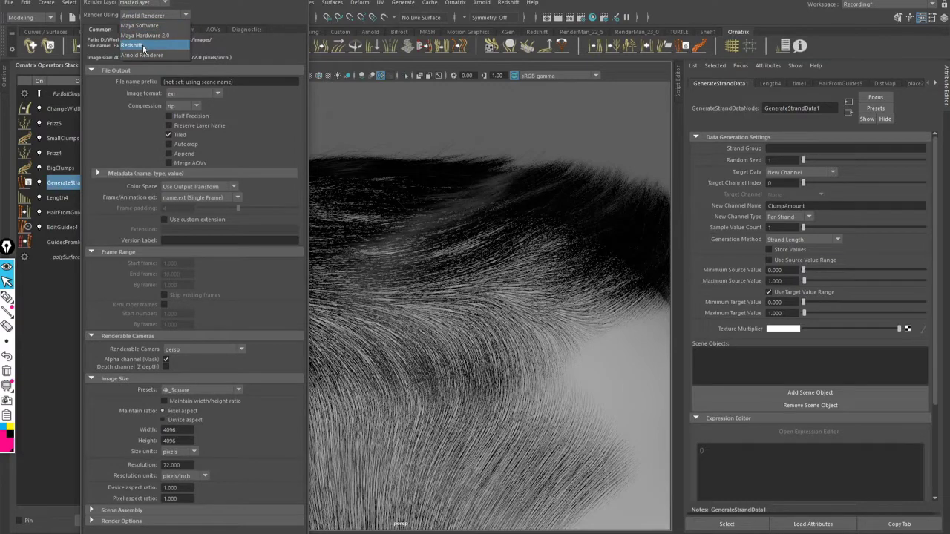
pyautogui.click(142, 46)
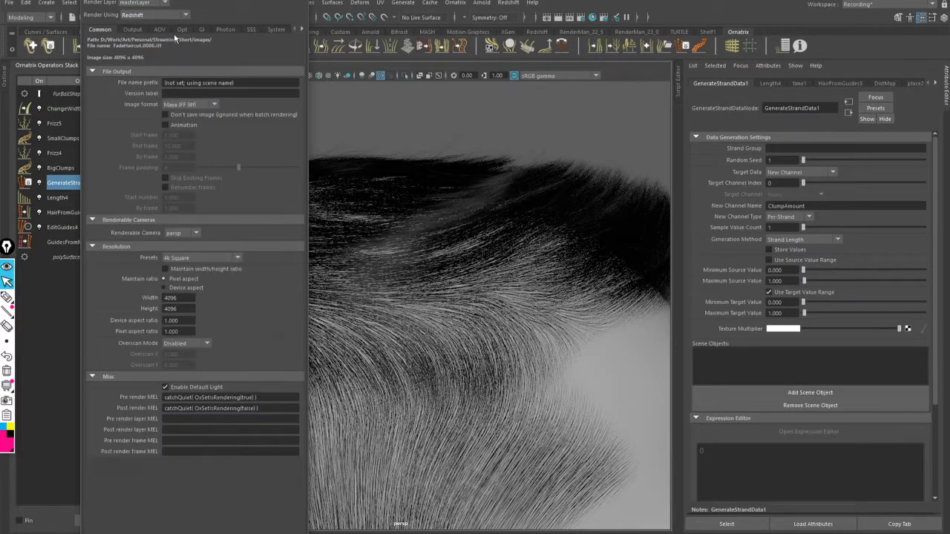
pyautogui.click(133, 29)
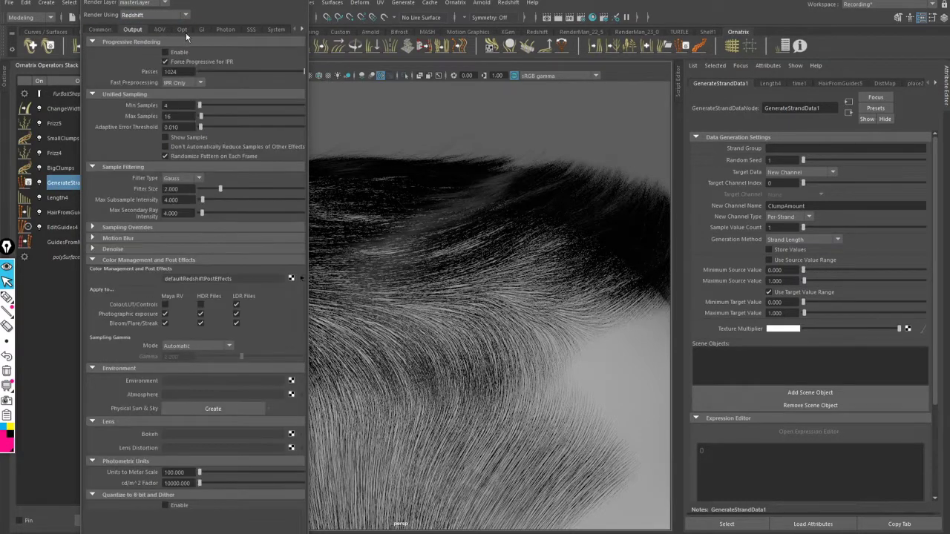
# - Check the Hair Tessellation mode options in the Redshift System settings, leave the mode at None, and close the render settings
pyautogui.click(275, 30)
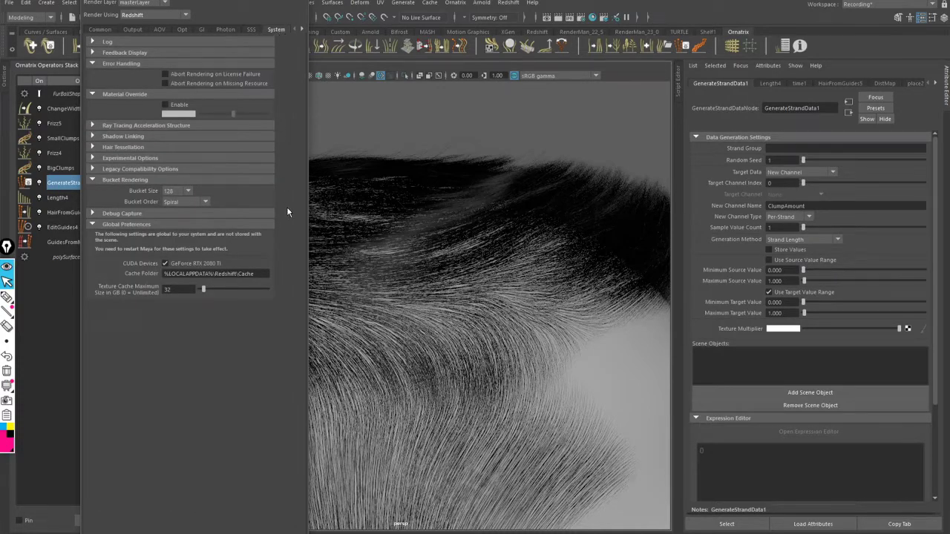
pyautogui.click(93, 148)
pyautogui.click(184, 158)
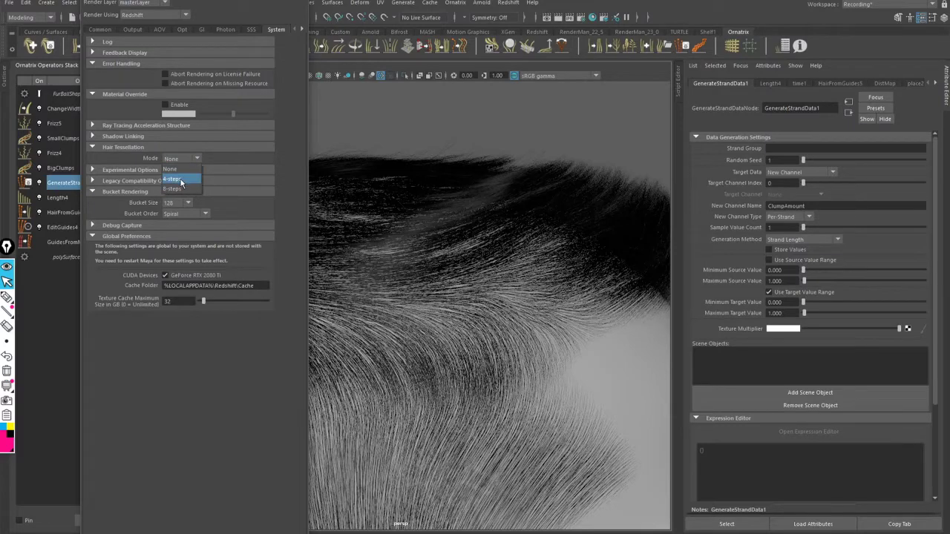
pyautogui.click(242, 157)
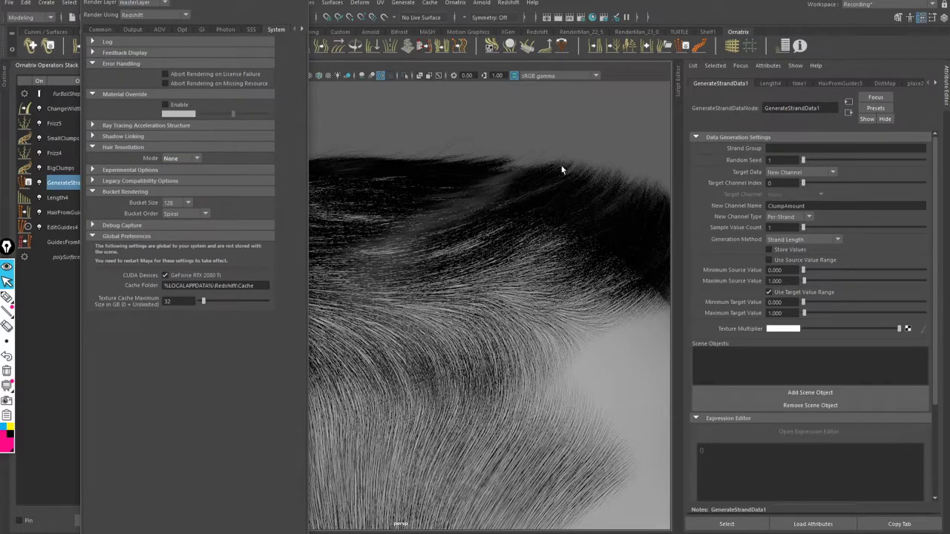
pyautogui.click(299, 0)
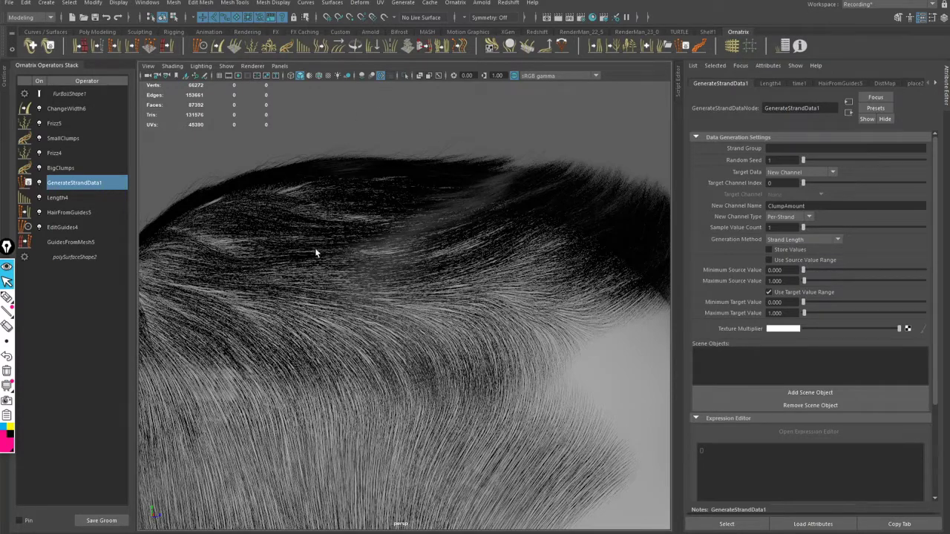
# - Add a Detail operator above ChangeWidth6 in the groom's operator stack
pyautogui.click(76, 108)
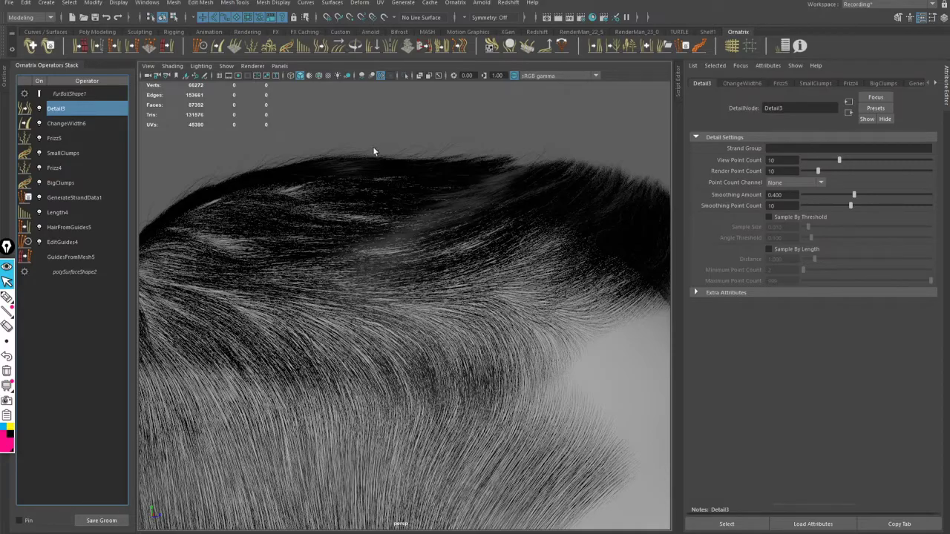
pyautogui.scroll(5, 374, 151)
pyautogui.keyDown('alt'); pyautogui.moveTo(419, 246); pyautogui.dragTo(413, 320, button='middle'); pyautogui.keyUp('alt')
pyautogui.scroll(4, 305, 213)
pyautogui.keyDown('alt'); pyautogui.moveTo(363, 225); pyautogui.dragTo(403, 227, button='middle'); pyautogui.keyUp('alt')
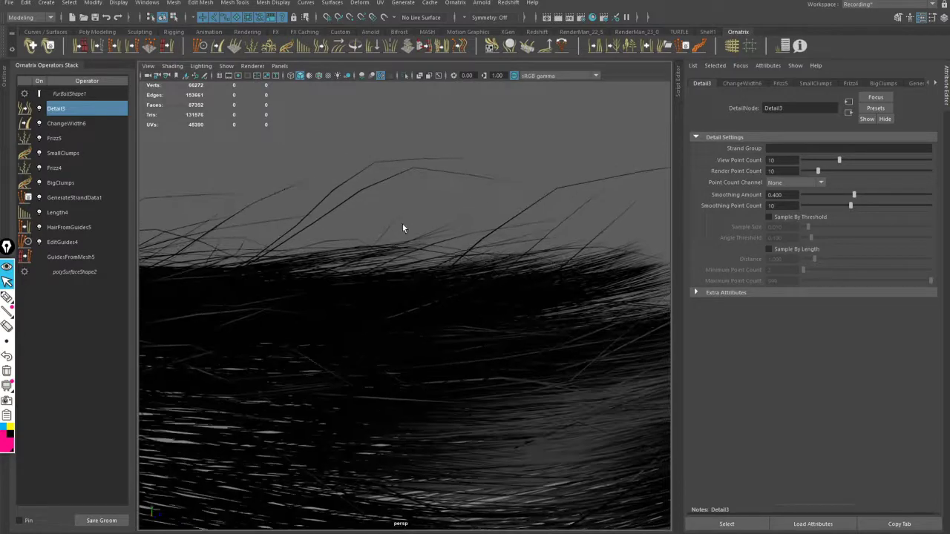
# - Compare the stray hairs along the top of the head with the Detail operator switched off and on
pyautogui.click(40, 109)
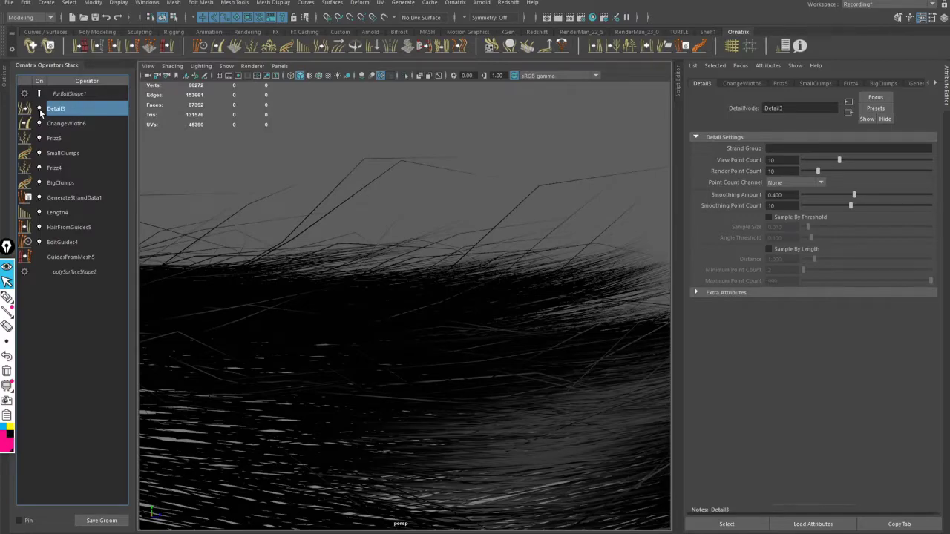
pyautogui.keyDown('alt'); pyautogui.moveTo(467, 290); pyautogui.dragTo(220, 181); pyautogui.keyUp('alt')
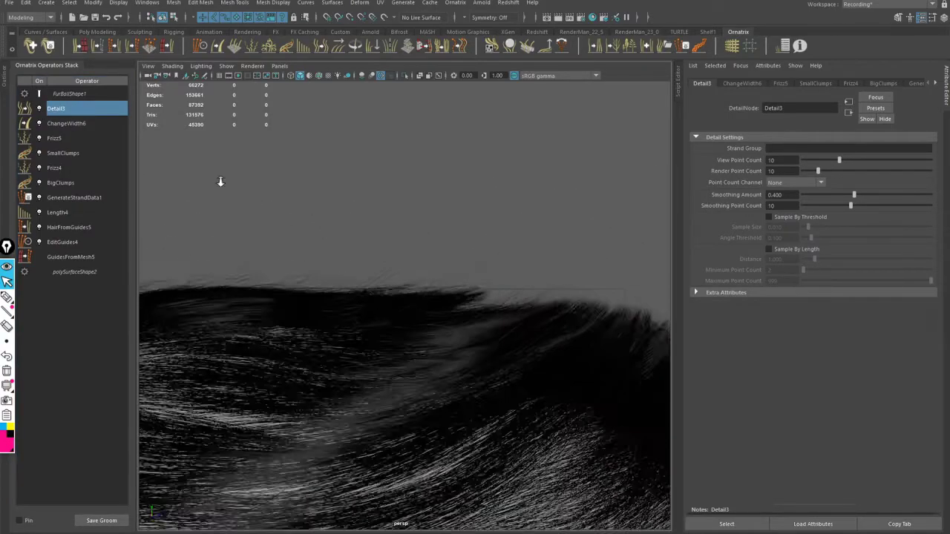
pyautogui.scroll(-5, 220, 181)
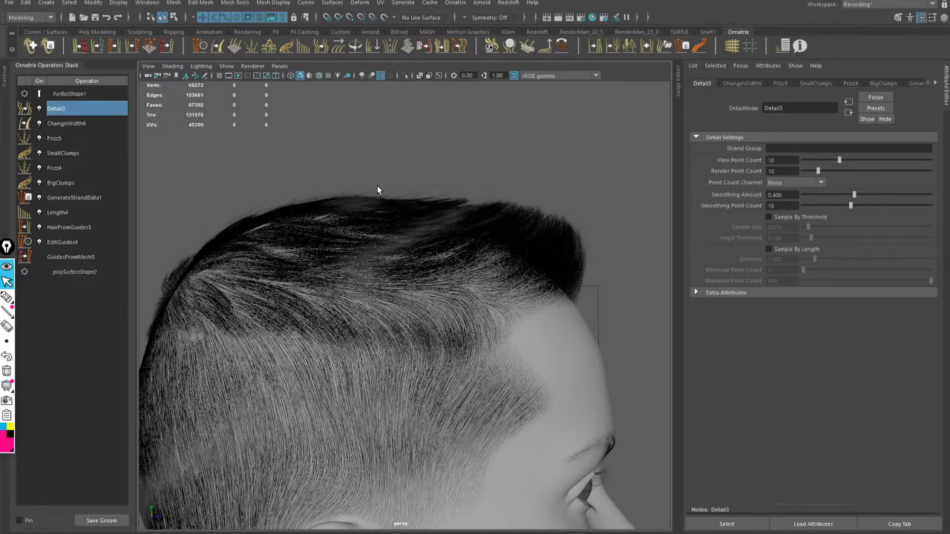
pyautogui.keyDown('alt'); pyautogui.moveTo(390, 220); pyautogui.dragTo(490, 329, button='right'); pyautogui.keyUp('alt')
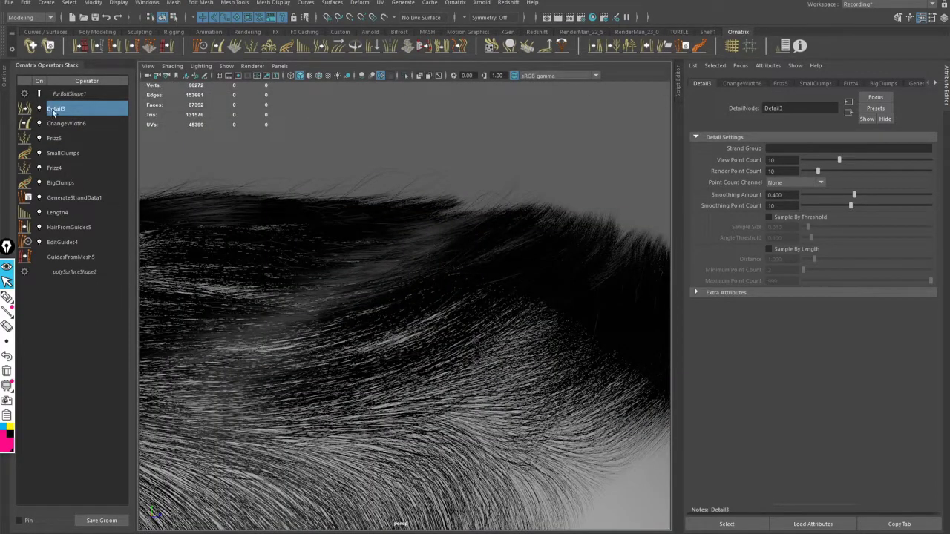
# - Move the Detail operator down the stack so it sits between Frizz5 and SmallClumps
pyautogui.moveTo(54, 111); pyautogui.dragTo(61, 153)
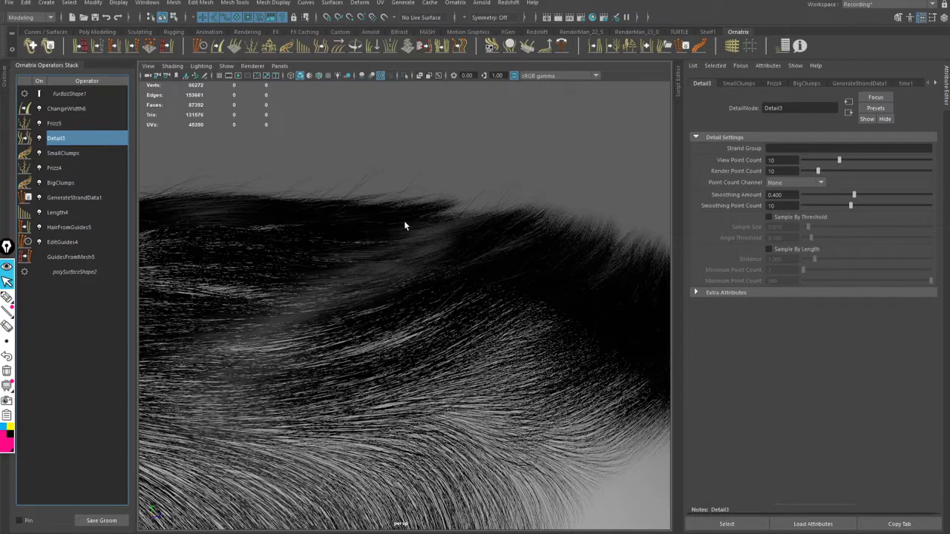
pyautogui.keyDown('alt'); pyautogui.moveTo(404, 225); pyautogui.dragTo(370, 224); pyautogui.keyUp('alt')
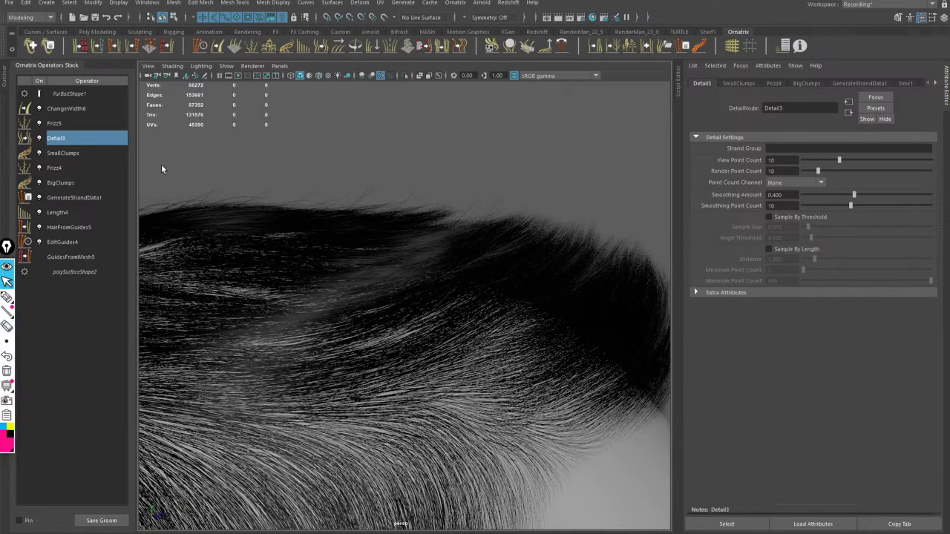
# - Review the Frizz5 and Detail3 settings against the stray hairs along the top of the head
pyautogui.click(92, 125)
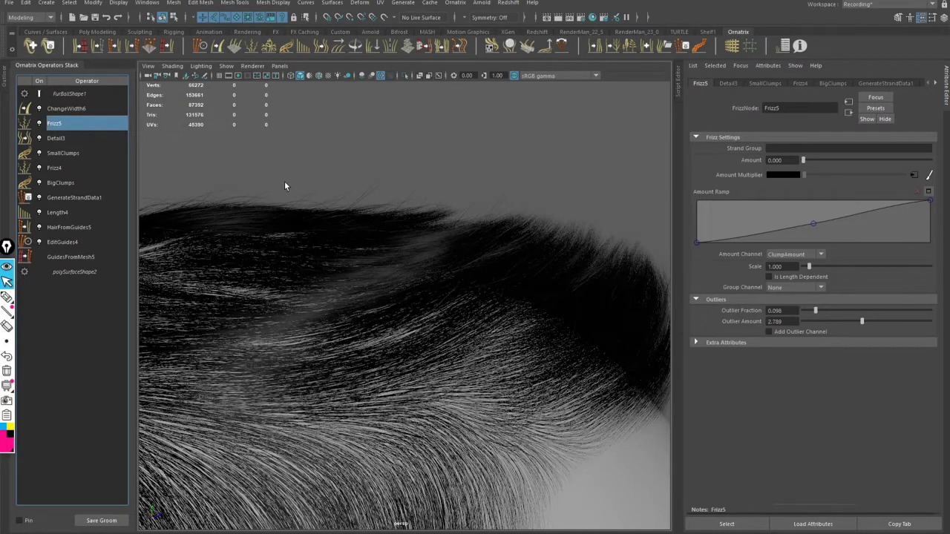
pyautogui.keyDown('alt'); pyautogui.moveTo(267, 207); pyautogui.dragTo(377, 225, button='right'); pyautogui.keyUp('alt')
pyautogui.keyDown('alt'); pyautogui.moveTo(252, 185); pyautogui.dragTo(288, 182, button='middle'); pyautogui.keyUp('alt')
pyautogui.click(65, 140)
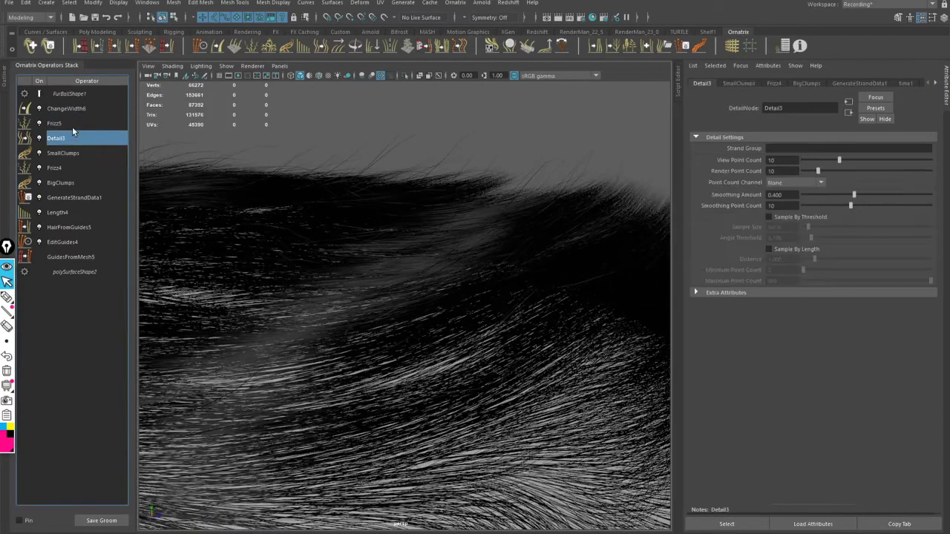
pyautogui.click(72, 124)
pyautogui.keyDown('alt'); pyautogui.moveTo(484, 175); pyautogui.dragTo(651, 179, button='middle'); pyautogui.keyUp('alt')
pyautogui.click(83, 137)
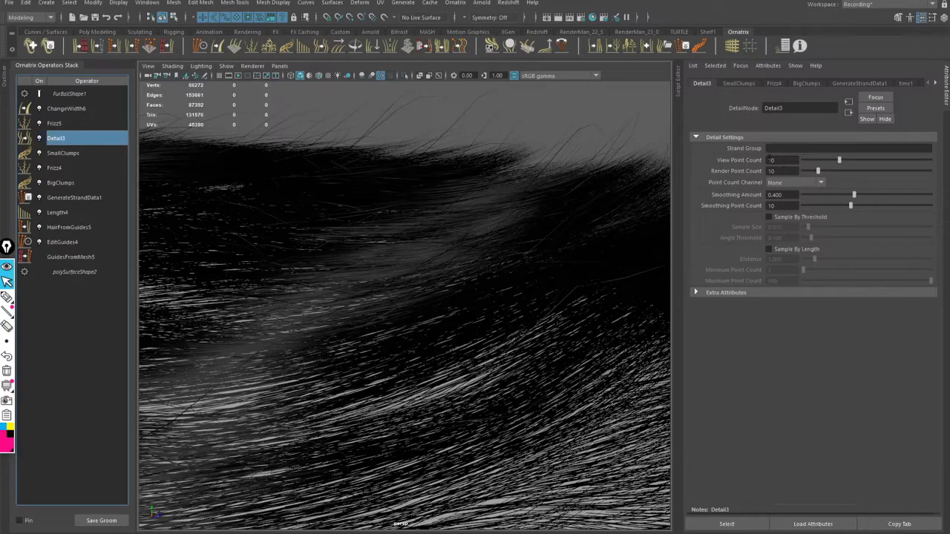
pyautogui.keyDown('alt'); pyautogui.moveTo(483, 218); pyautogui.dragTo(390, 235, button='right'); pyautogui.keyUp('alt')
pyautogui.keyDown('alt'); pyautogui.moveTo(390, 236); pyautogui.dragTo(401, 164, button='middle'); pyautogui.keyUp('alt')
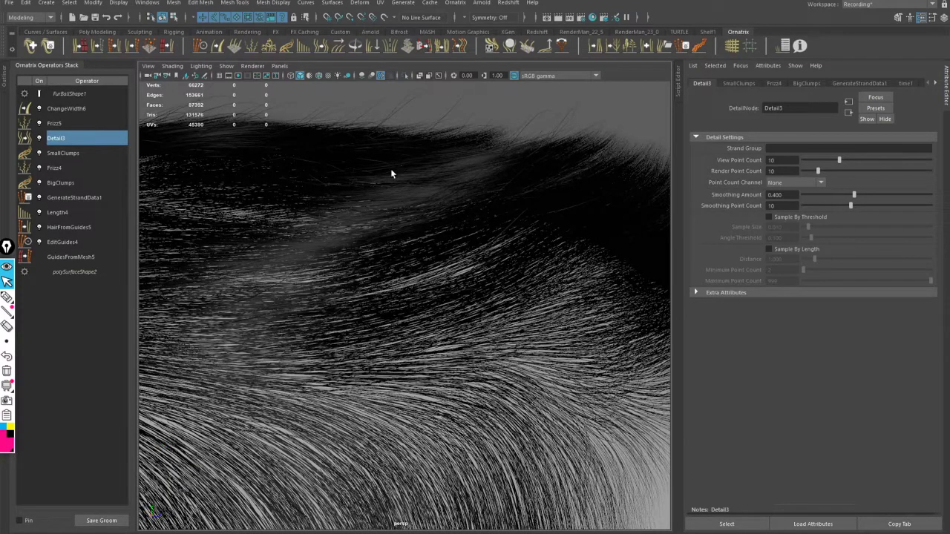
# - Try a View Point Count of 5 and a Render Point Count of 50 on the Detail operator
pyautogui.doubleClick(776, 160)
pyautogui.write('5')
pyautogui.press('Return')
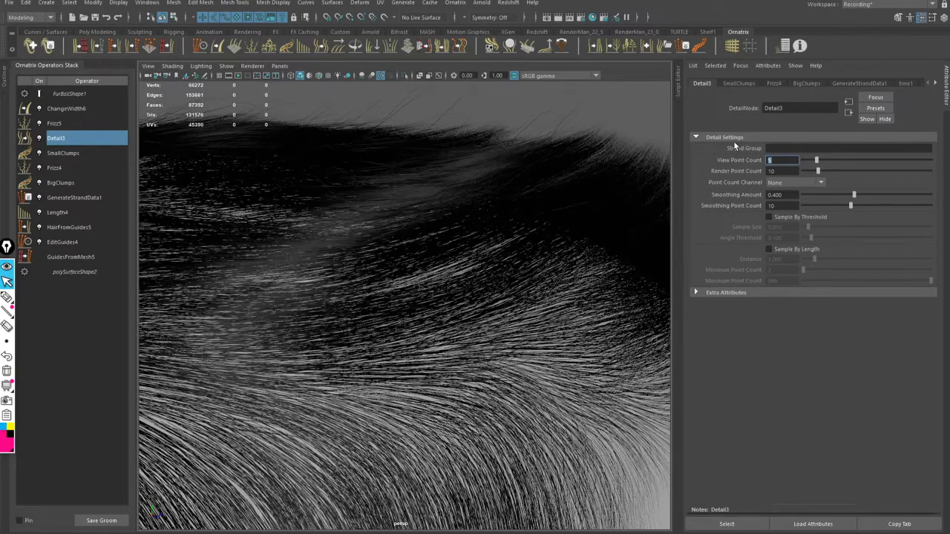
pyautogui.press('Tab')
pyautogui.write('50')
pyautogui.press('Return')
# - Set both the View Point Count and the Render Point Count of the Detail operator to 10
pyautogui.click(783, 175)
pyautogui.click(775, 161)
pyautogui.write('10')
pyautogui.press('Tab')
pyautogui.write('5')
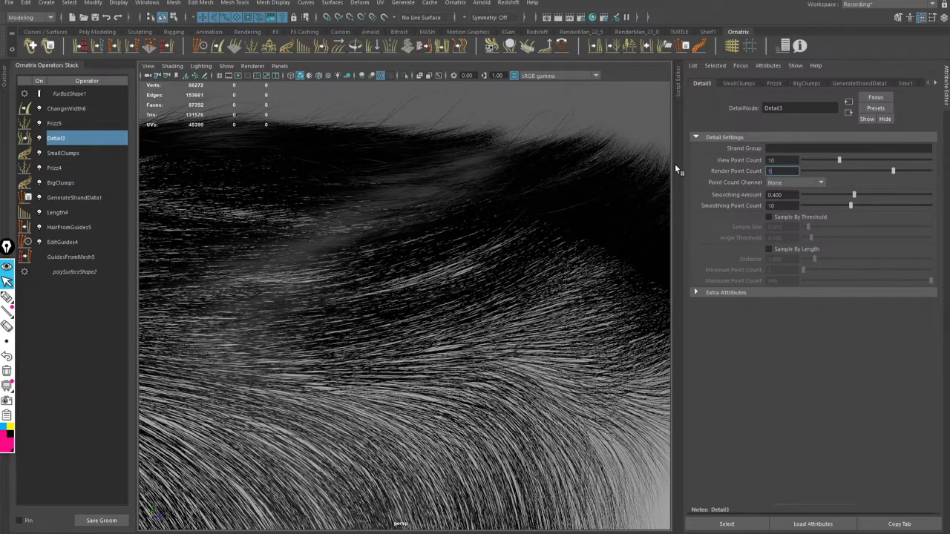
pyautogui.write('0')
pyautogui.press('Return')
# - Set the Detail operator's Smoothing Amount to 1.000 and its Smoothing Point Count to 8
pyautogui.keyDown('alt'); pyautogui.moveTo(548, 267); pyautogui.dragTo(484, 268, button='right'); pyautogui.keyUp('alt')
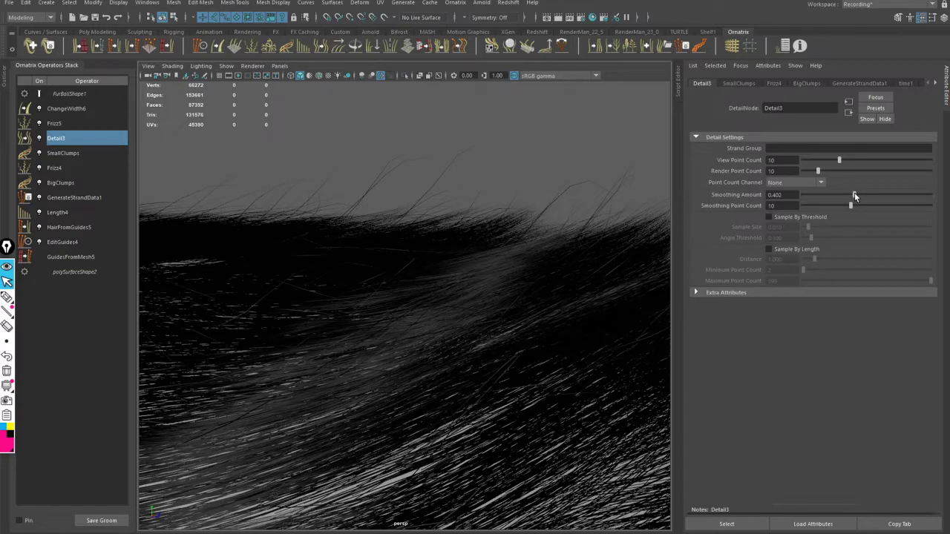
pyautogui.moveTo(876, 196); pyautogui.dragTo(921, 196)
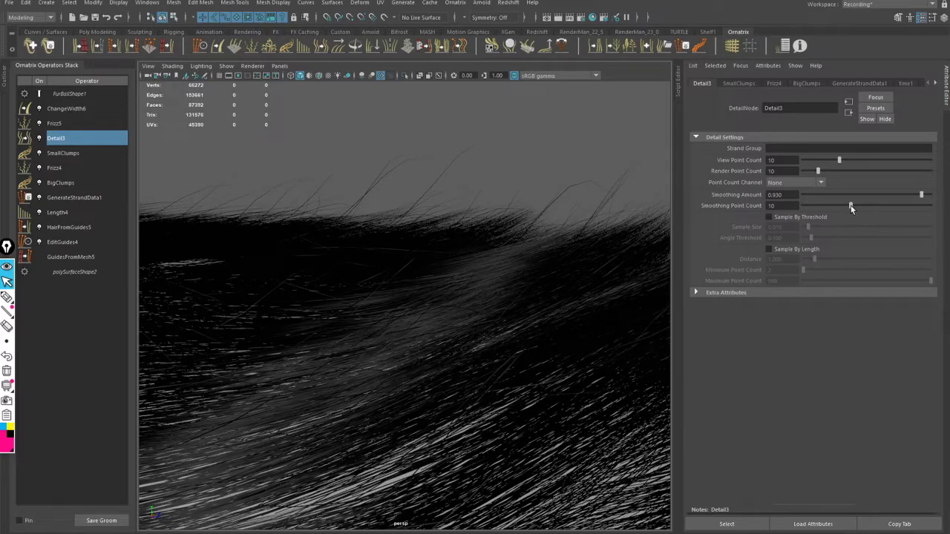
pyautogui.moveTo(850, 205); pyautogui.dragTo(842, 205)
pyautogui.moveTo(452, 208)
pyautogui.keyDown('alt'); pyautogui.mouseDown()
pyautogui.moveTo(420, 212)
pyautogui.moveTo(590, 221)
pyautogui.moveTo(483, 197)
pyautogui.moveTo(500, 212)
pyautogui.moveTo(485, 221)
pyautogui.moveTo(448, 199)
pyautogui.mouseUp(); pyautogui.keyUp('alt')
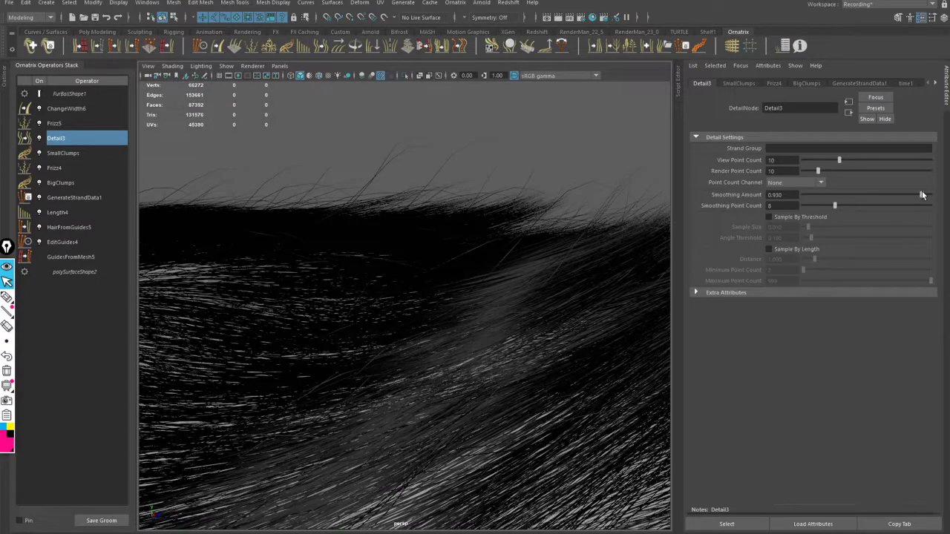
pyautogui.moveTo(922, 194); pyautogui.dragTo(936, 195)
# - Set the Detail operator's View Point Count to 15
pyautogui.click(785, 160)
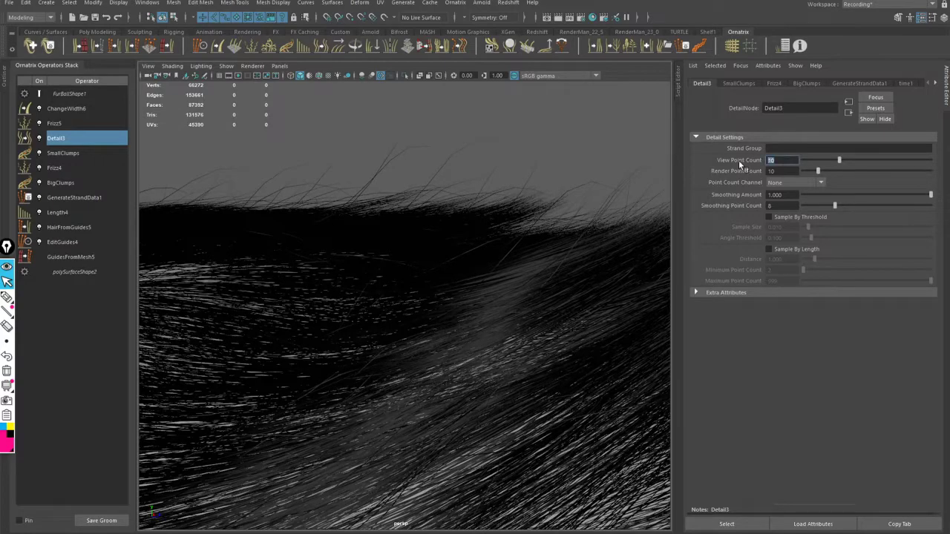
pyautogui.write('15')
pyautogui.press('Return')
pyautogui.keyDown('alt'); pyautogui.moveTo(517, 241); pyautogui.dragTo(445, 239, button='right'); pyautogui.keyUp('alt')
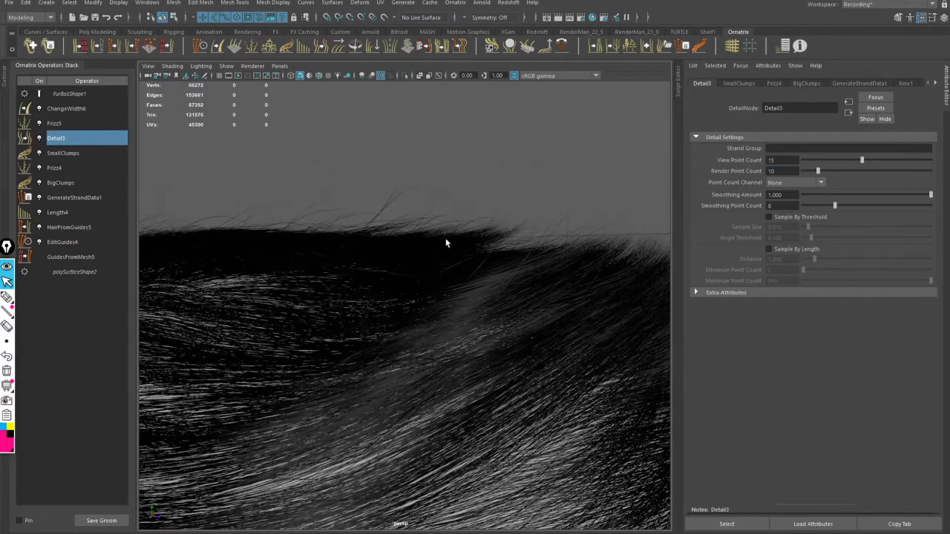
# - Examine the stray hairs on top up close and the whole haircut from both sides of the head
pyautogui.keyDown('alt'); pyautogui.moveTo(445, 239); pyautogui.dragTo(409, 227); pyautogui.keyUp('alt')
pyautogui.keyDown('alt'); pyautogui.moveTo(409, 227); pyautogui.dragTo(588, 217, button='right'); pyautogui.keyUp('alt')
pyautogui.keyDown('alt'); pyautogui.moveTo(588, 221); pyautogui.dragTo(490, 289, button='middle'); pyautogui.keyUp('alt')
pyautogui.keyDown('alt'); pyautogui.moveTo(490, 289); pyautogui.dragTo(209, 239, button='right'); pyautogui.keyUp('alt')
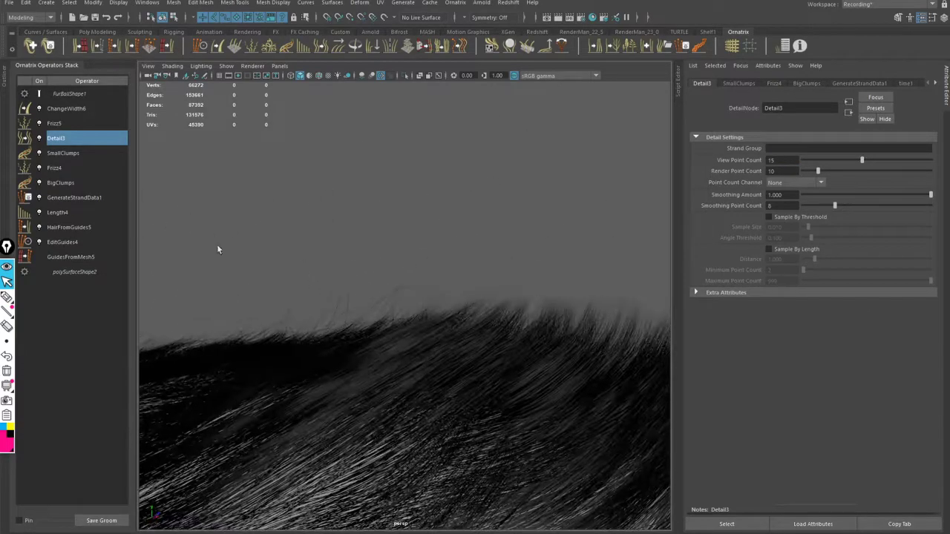
pyautogui.keyDown('alt'); pyautogui.moveTo(345, 295); pyautogui.dragTo(396, 239, button='right'); pyautogui.keyUp('alt')
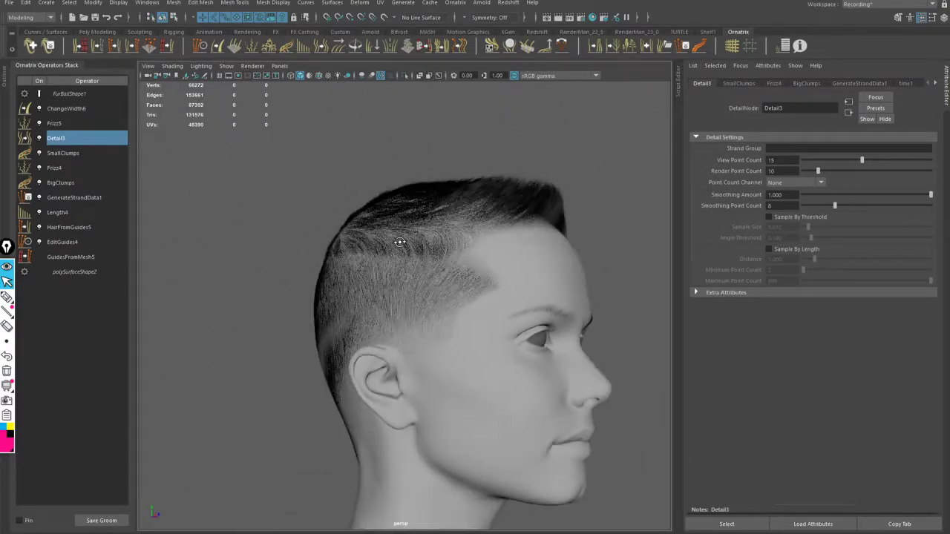
pyautogui.keyDown('alt'); pyautogui.moveTo(396, 240); pyautogui.dragTo(590, 250); pyautogui.keyUp('alt')
pyautogui.keyDown('alt'); pyautogui.moveTo(589, 250); pyautogui.dragTo(414, 201, button='right'); pyautogui.keyUp('alt')
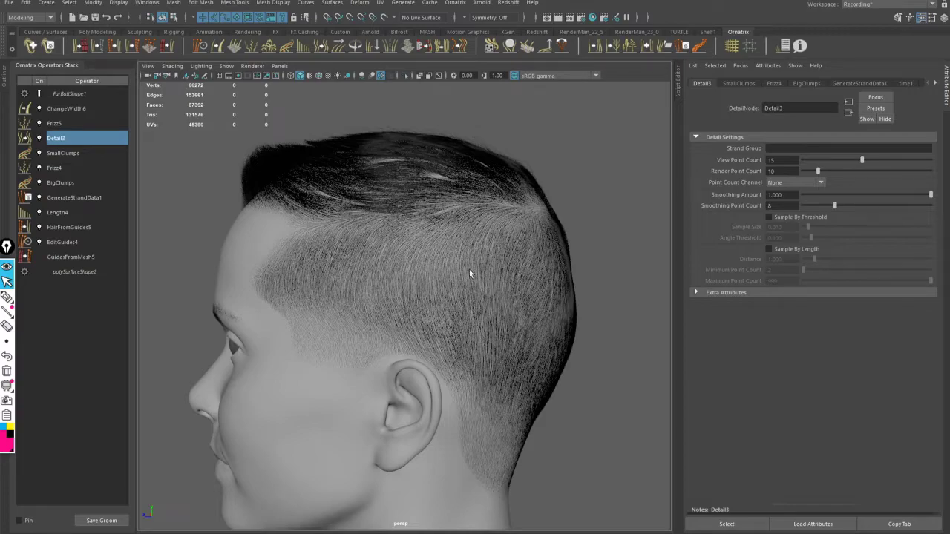
pyautogui.keyDown('alt'); pyautogui.moveTo(464, 213); pyautogui.dragTo(436, 246, button='right'); pyautogui.keyUp('alt')
pyautogui.keyDown('alt'); pyautogui.moveTo(436, 247); pyautogui.dragTo(501, 258); pyautogui.keyUp('alt')
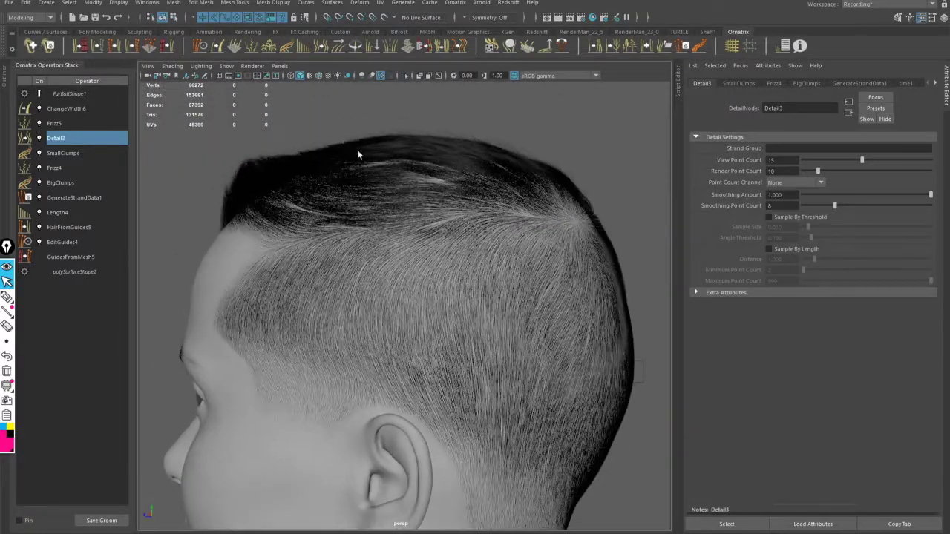
pyautogui.keyDown('alt'); pyautogui.moveTo(358, 150); pyautogui.dragTo(396, 162); pyautogui.keyUp('alt')
pyautogui.keyDown('alt'); pyautogui.moveTo(396, 162); pyautogui.dragTo(477, 167, button='right'); pyautogui.keyUp('alt')
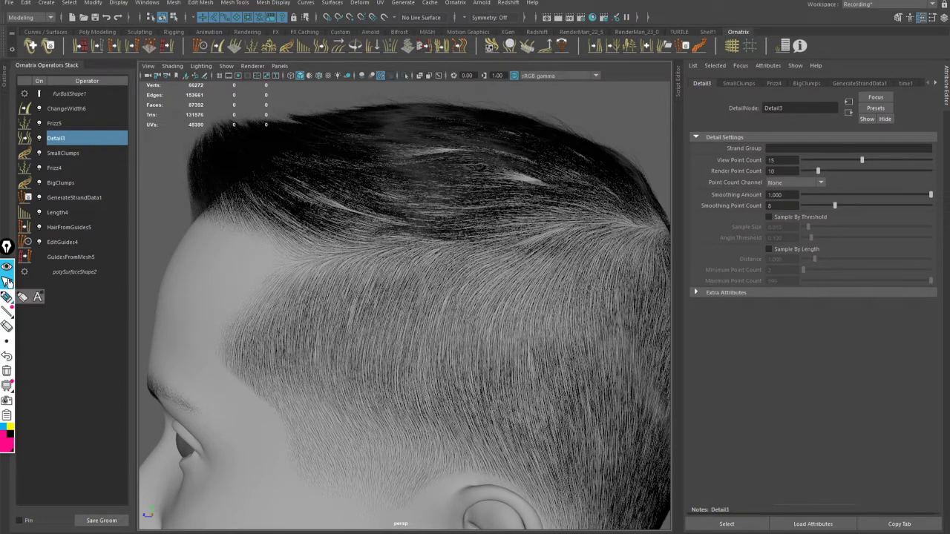
# - Circle the long top hair and the faded sideburn area with pink freehand screen annotations
pyautogui.click(6, 297)
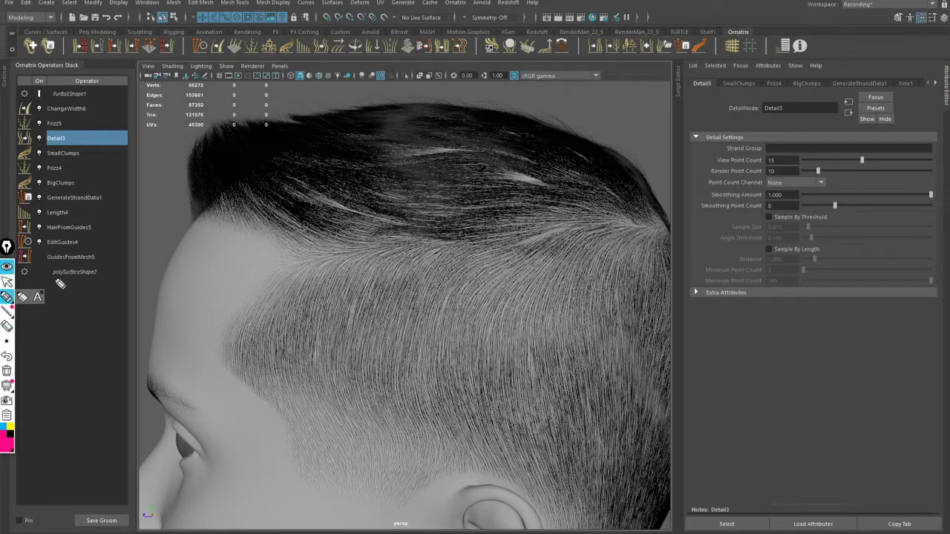
pyautogui.moveTo(187, 116)
pyautogui.mouseDown()
pyautogui.moveTo(181, 201)
pyautogui.moveTo(278, 240)
pyautogui.moveTo(573, 233)
pyautogui.moveTo(345, 93)
pyautogui.mouseUp()
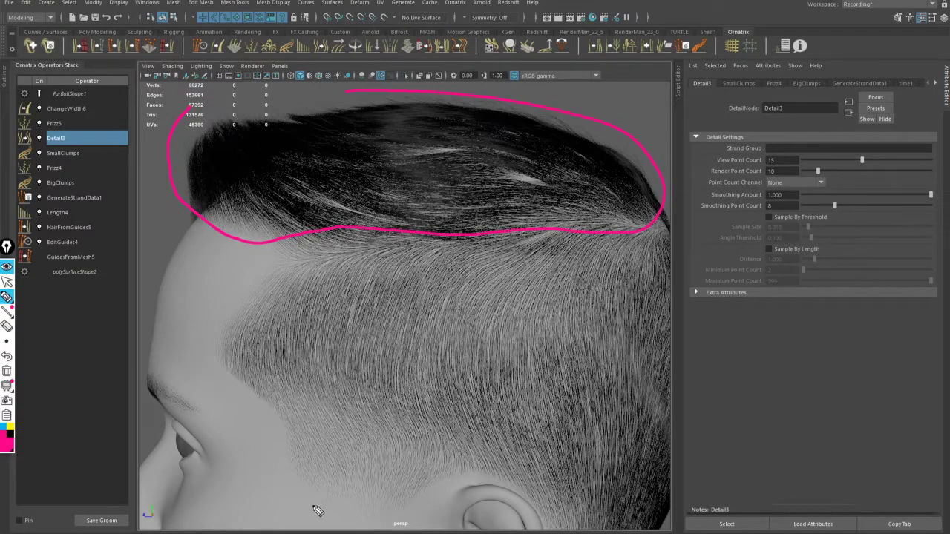
pyautogui.moveTo(313, 519)
pyautogui.mouseDown()
pyautogui.moveTo(404, 520)
pyautogui.moveTo(423, 497)
pyautogui.moveTo(341, 468)
pyautogui.moveTo(301, 477)
pyautogui.moveTo(297, 498)
pyautogui.moveTo(313, 519)
pyautogui.mouseUp()
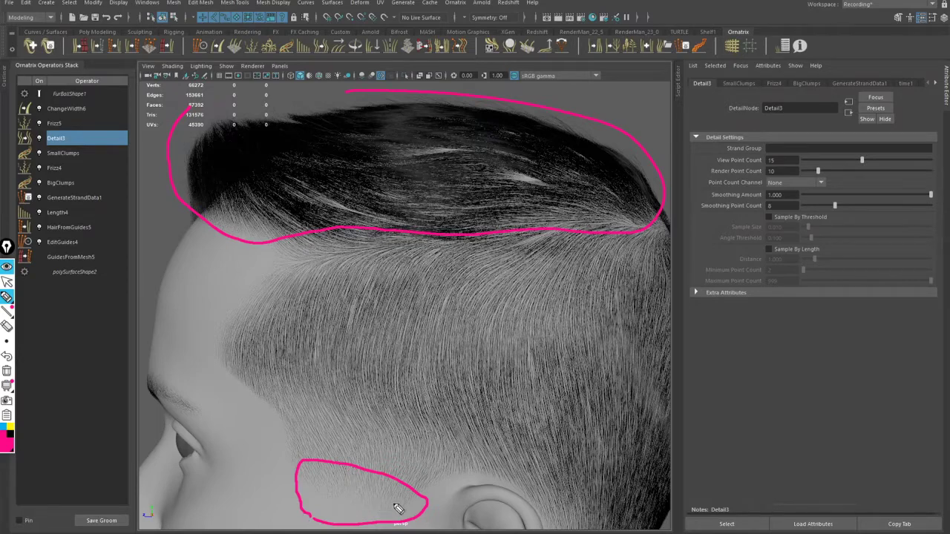
pyautogui.moveTo(371, 497)
pyautogui.mouseDown()
pyautogui.moveTo(367, 509)
pyautogui.moveTo(355, 506)
pyautogui.mouseUp()
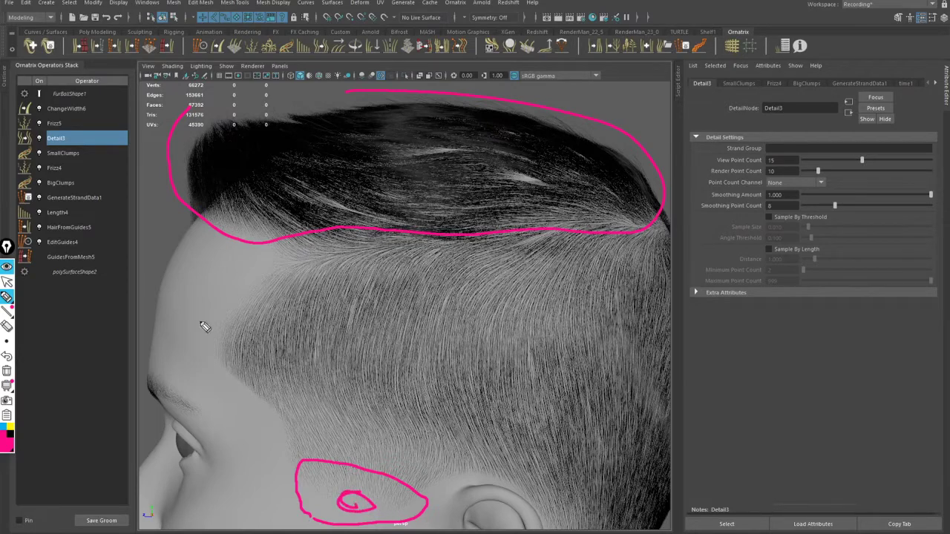
# - Clear the pink screen annotations and examine the faded side hair above the ear
pyautogui.click(7, 282)
pyautogui.scroll(6, 403, 441)
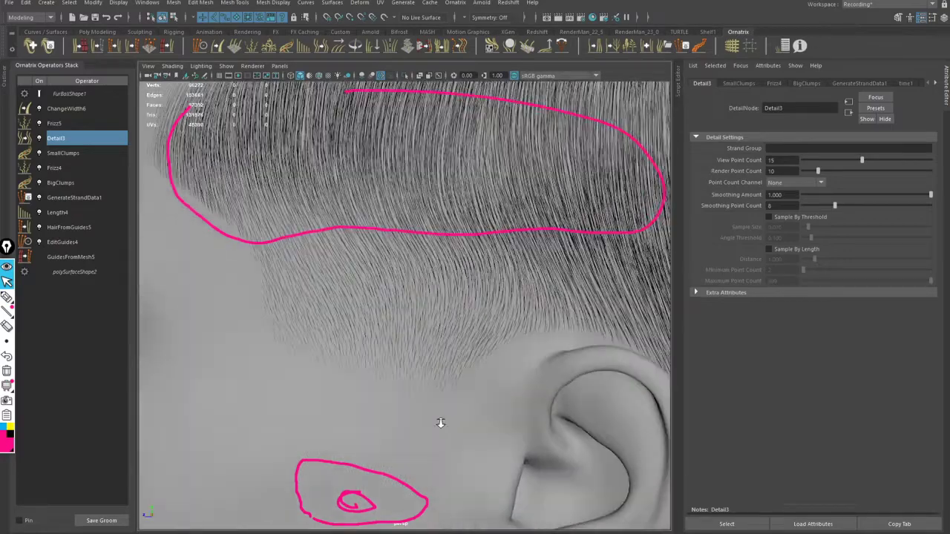
pyautogui.scroll(-6, 499, 433)
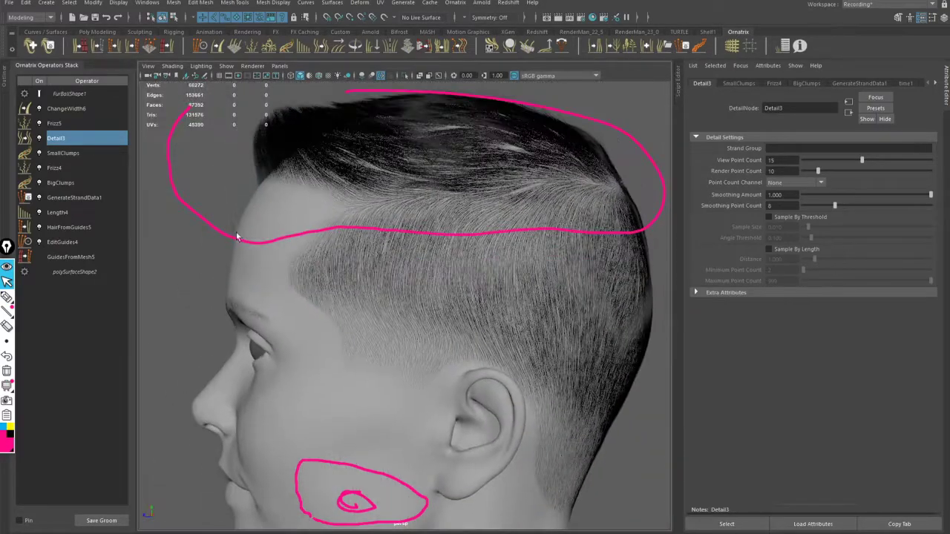
pyautogui.click(6, 370)
pyautogui.scroll(5, 430, 286)
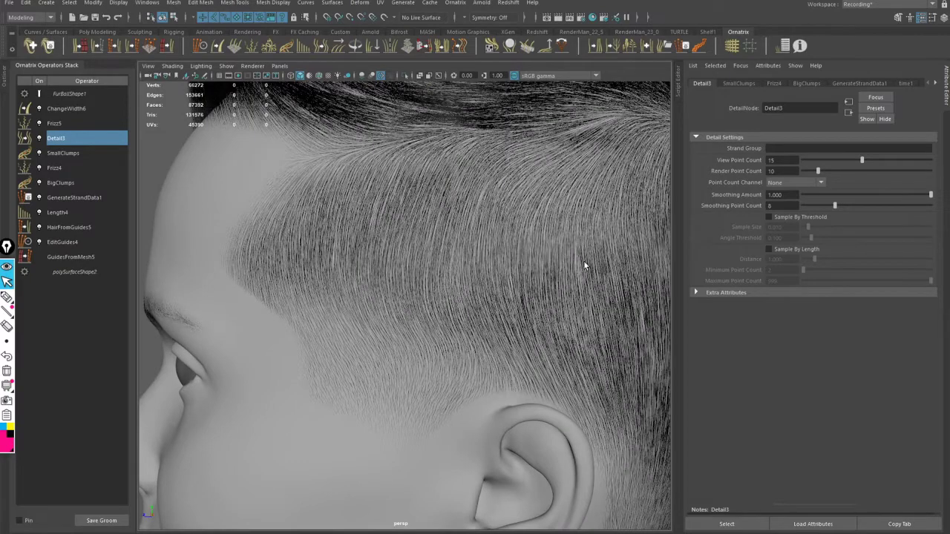
# - Enable Sample By Length on the Detail operator and inspect the short side and back hair up close
pyautogui.click(800, 251)
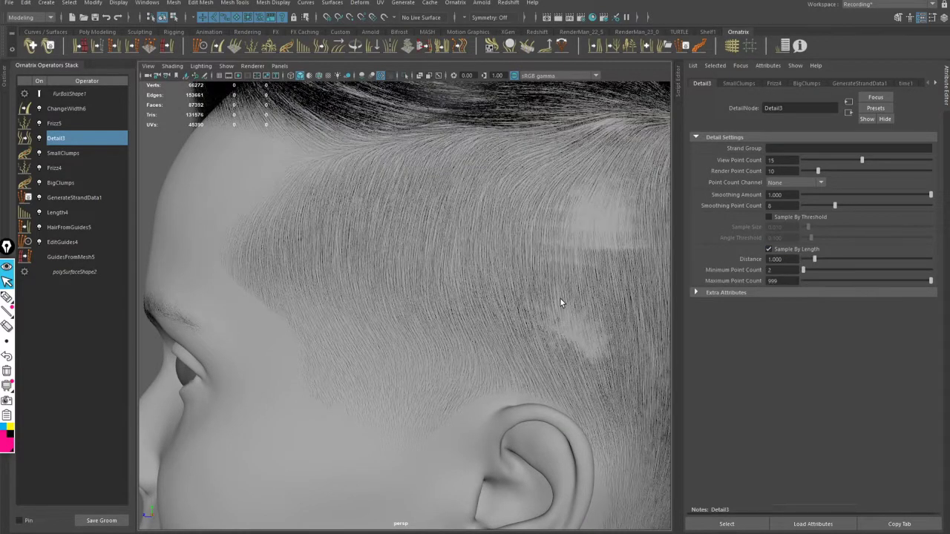
pyautogui.keyDown('alt'); pyautogui.moveTo(598, 269); pyautogui.dragTo(413, 275); pyautogui.keyUp('alt')
pyautogui.keyDown('alt'); pyautogui.moveTo(413, 275); pyautogui.dragTo(452, 273, button='right'); pyautogui.keyUp('alt')
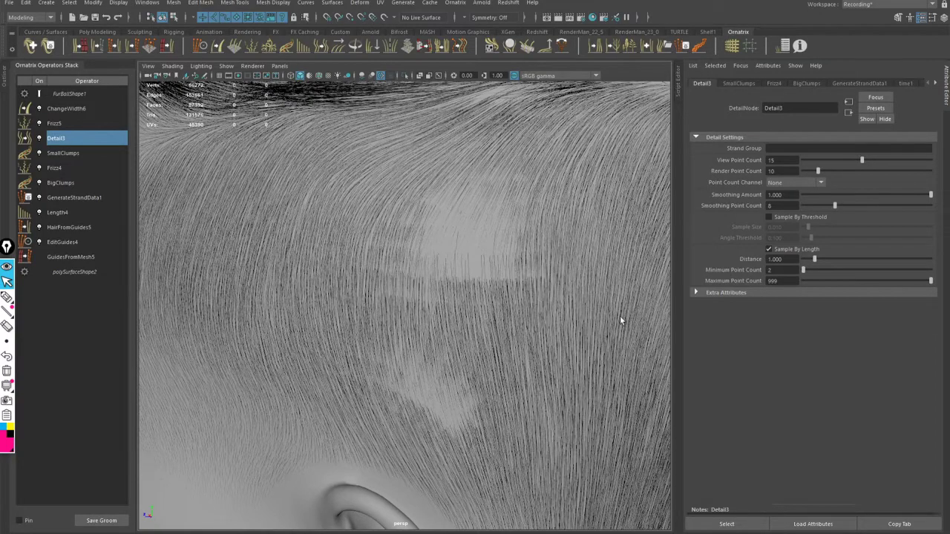
pyautogui.keyDown('alt'); pyautogui.moveTo(620, 320); pyautogui.dragTo(448, 222); pyautogui.keyUp('alt')
pyautogui.keyDown('alt'); pyautogui.moveTo(515, 201); pyautogui.dragTo(657, 248, button='right'); pyautogui.keyUp('alt')
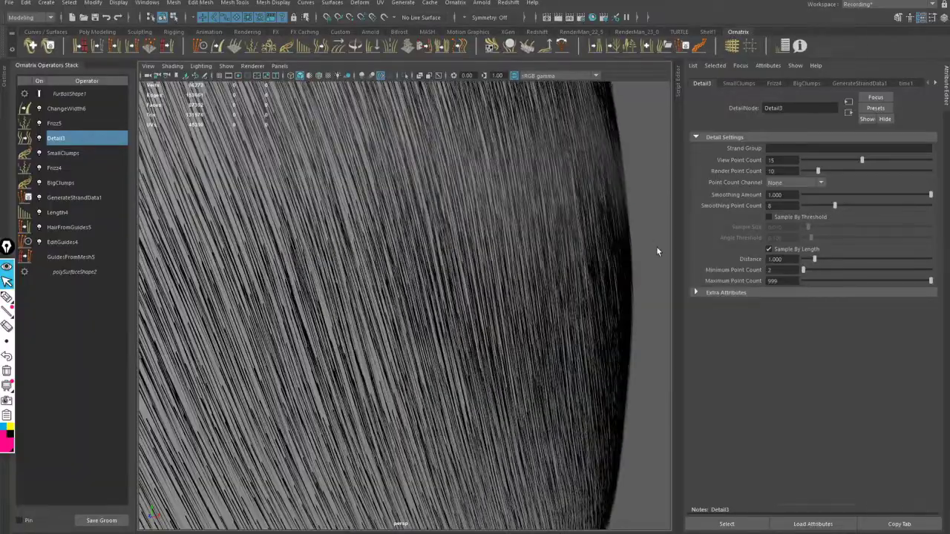
pyautogui.keyDown('alt'); pyautogui.moveTo(656, 251); pyautogui.dragTo(485, 296); pyautogui.keyUp('alt')
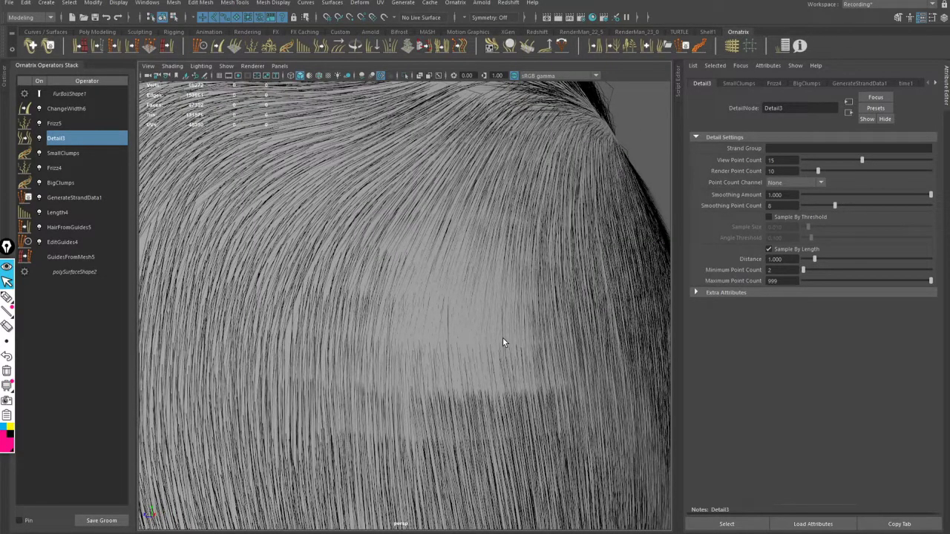
pyautogui.keyDown('alt'); pyautogui.moveTo(503, 338); pyautogui.dragTo(458, 342); pyautogui.keyUp('alt')
pyautogui.keyDown('alt'); pyautogui.moveTo(397, 250); pyautogui.dragTo(485, 259); pyautogui.keyUp('alt')
pyautogui.scroll(-5, 465, 256)
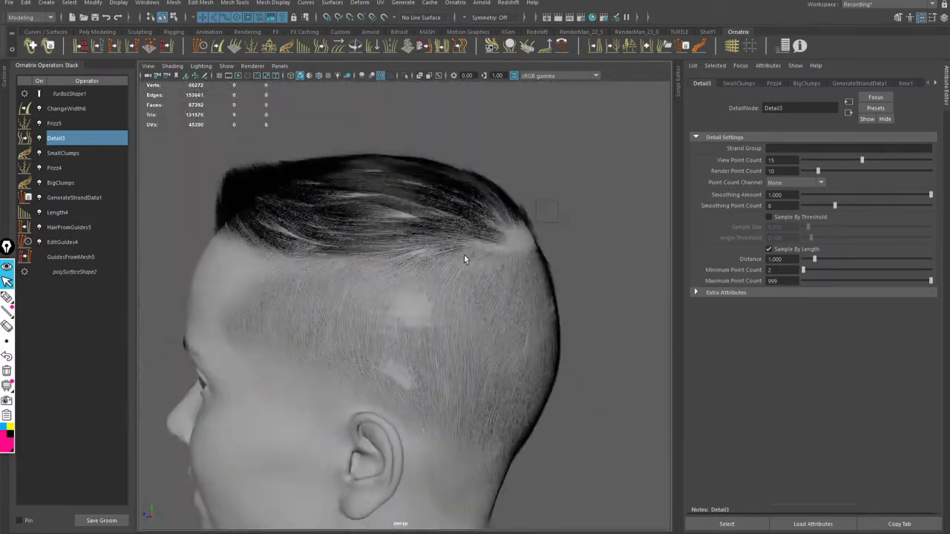
# - Circle the short side and back hair with a pink freehand screen annotation, and clear it
pyautogui.click(7, 297)
pyautogui.moveTo(443, 255); pyautogui.dragTo(193, 368)
pyautogui.moveTo(212, 409)
pyautogui.mouseDown()
pyautogui.moveTo(569, 290)
pyautogui.moveTo(390, 279)
pyautogui.mouseUp()
pyautogui.click(7, 282)
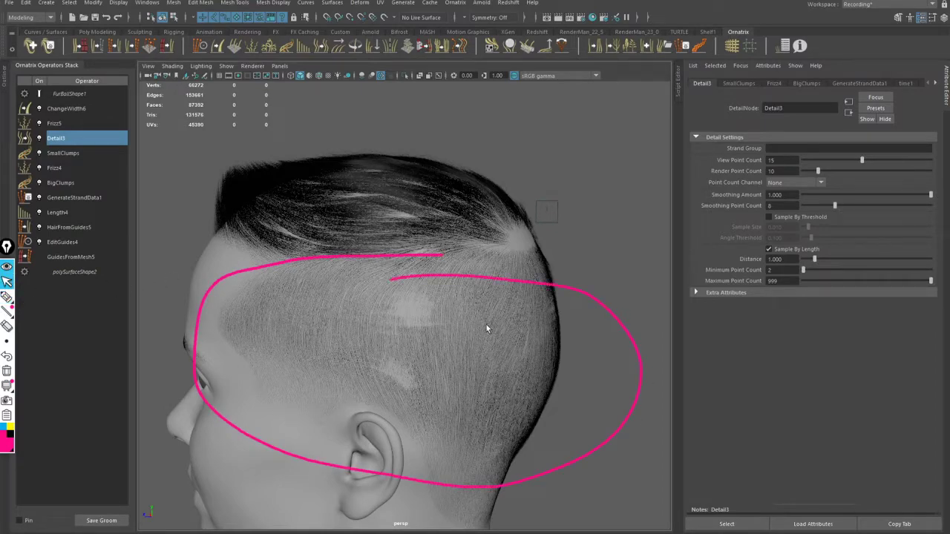
pyautogui.scroll(3, 486, 324)
pyautogui.click(7, 371)
# - Set the Detail operator's Minimum Point Count to 5 and check the side hair above the ear
pyautogui.keyDown('alt'); pyautogui.moveTo(594, 327); pyautogui.dragTo(435, 324); pyautogui.keyUp('alt')
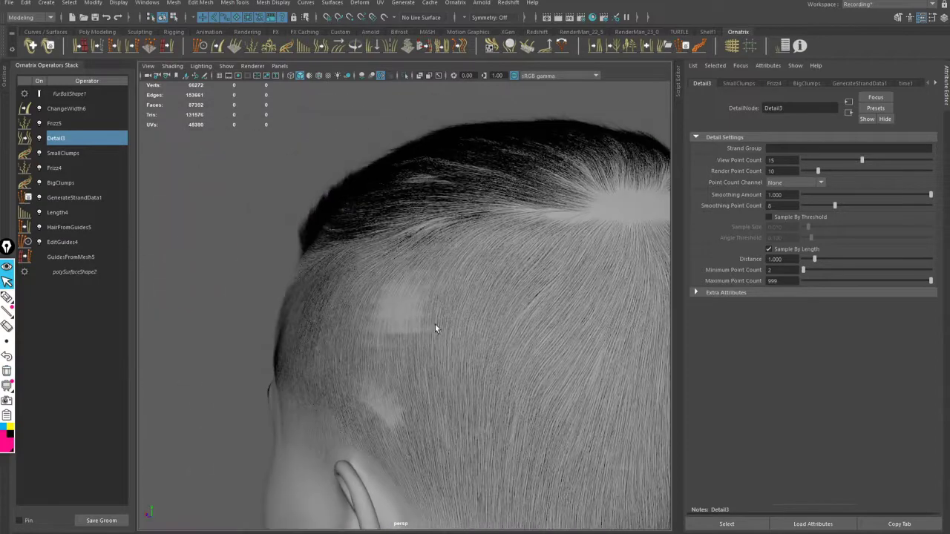
pyautogui.keyDown('alt'); pyautogui.moveTo(435, 324); pyautogui.dragTo(519, 324, button='right'); pyautogui.keyUp('alt')
pyautogui.keyDown('alt'); pyautogui.moveTo(519, 324); pyautogui.dragTo(757, 296); pyautogui.keyUp('alt')
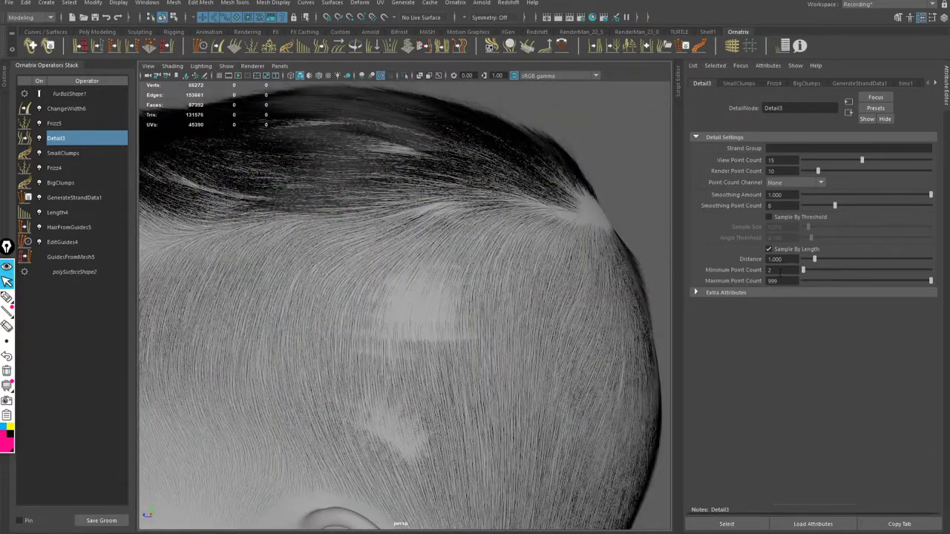
pyautogui.doubleClick(779, 272)
pyautogui.write('5')
pyautogui.press('Return')
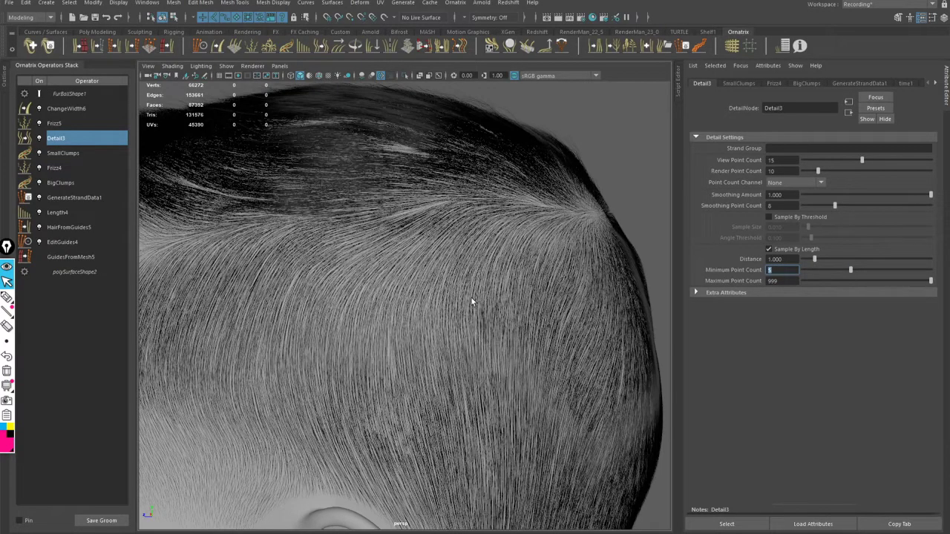
pyautogui.keyDown('alt'); pyautogui.moveTo(417, 271); pyautogui.dragTo(446, 283, button='right'); pyautogui.keyUp('alt')
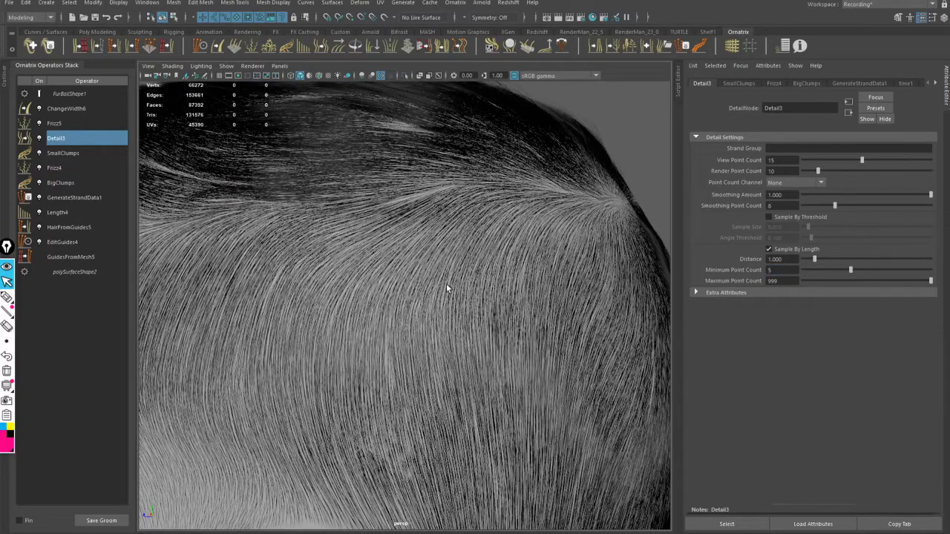
pyautogui.keyDown('alt'); pyautogui.moveTo(405, 326); pyautogui.dragTo(368, 314, button='right'); pyautogui.keyUp('alt')
pyautogui.keyDown('alt'); pyautogui.moveTo(367, 314); pyautogui.dragTo(371, 250, button='middle'); pyautogui.keyUp('alt')
pyautogui.keyDown('alt'); pyautogui.moveTo(371, 251); pyautogui.dragTo(380, 274); pyautogui.keyUp('alt')
pyautogui.keyDown('alt'); pyautogui.moveTo(380, 275); pyautogui.dragTo(463, 299, button='right'); pyautogui.keyUp('alt')
pyautogui.keyDown('alt'); pyautogui.moveTo(462, 299); pyautogui.dragTo(468, 293); pyautogui.keyUp('alt')
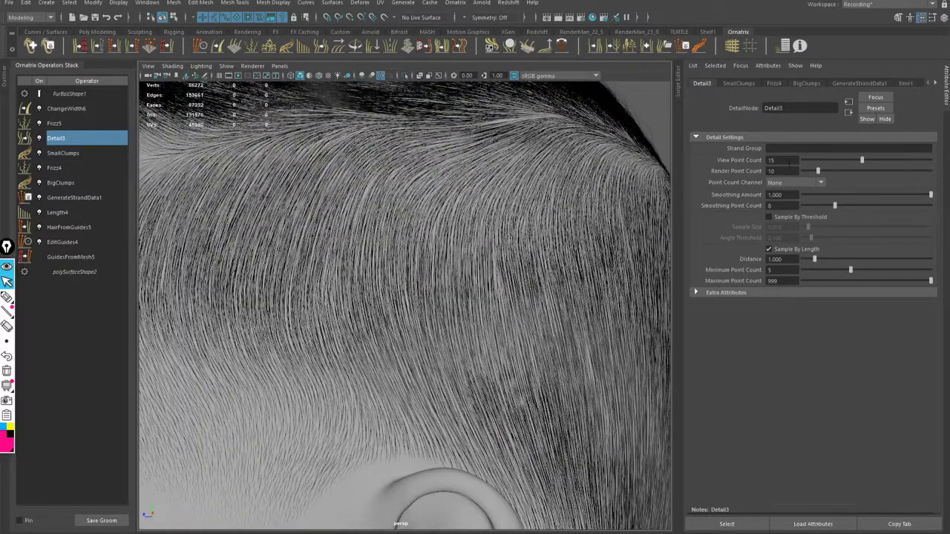
# - Set the Detail operator's Maximum Point Count to 15 and check the faded sideburn strands up close
pyautogui.doubleClick(775, 280)
pyautogui.write('15')
pyautogui.press('Return')
pyautogui.keyDown('alt'); pyautogui.moveTo(517, 236); pyautogui.dragTo(536, 273); pyautogui.keyUp('alt')
pyautogui.keyDown('alt'); pyautogui.moveTo(536, 273); pyautogui.dragTo(382, 259, button='right'); pyautogui.keyUp('alt')
pyautogui.keyDown('alt'); pyautogui.moveTo(383, 260); pyautogui.dragTo(409, 242); pyautogui.keyUp('alt')
pyautogui.keyDown('alt'); pyautogui.moveTo(409, 243); pyautogui.dragTo(509, 289, button='right'); pyautogui.keyUp('alt')
pyautogui.keyDown('alt'); pyautogui.moveTo(509, 288); pyautogui.dragTo(455, 231); pyautogui.keyUp('alt')
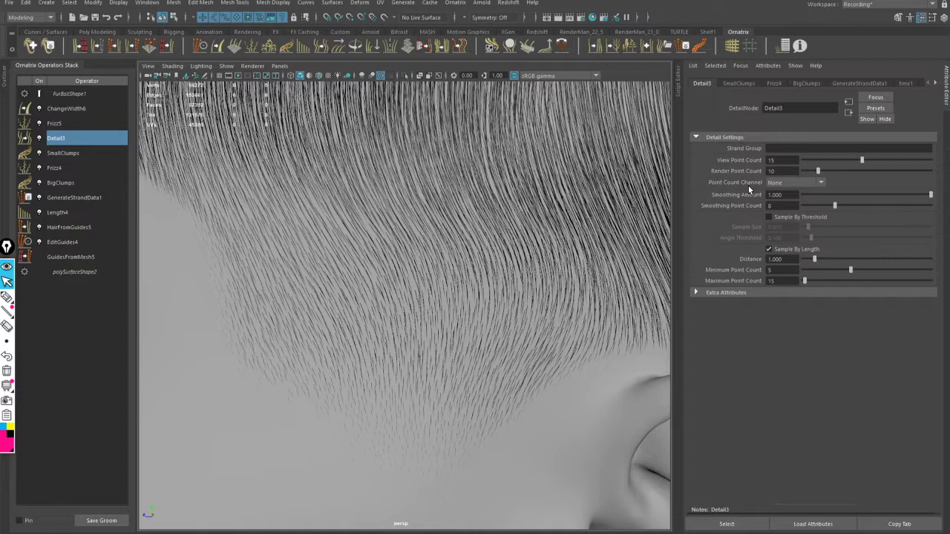
# - Try ClumpAmount as the Detail operator's Point Count Channel, checking the GenerateStrandData1 settings, and restore the channel to None
pyautogui.click(790, 184)
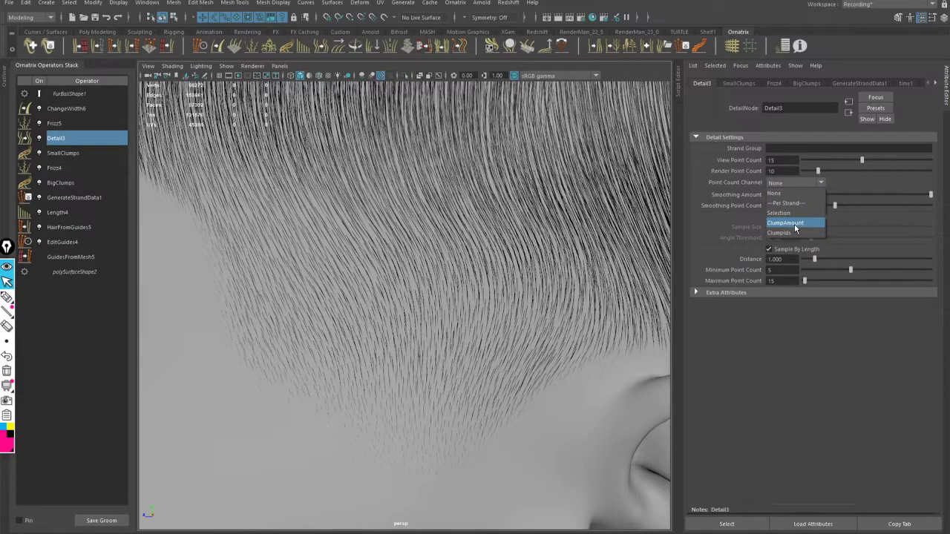
pyautogui.click(789, 321)
pyautogui.click(74, 198)
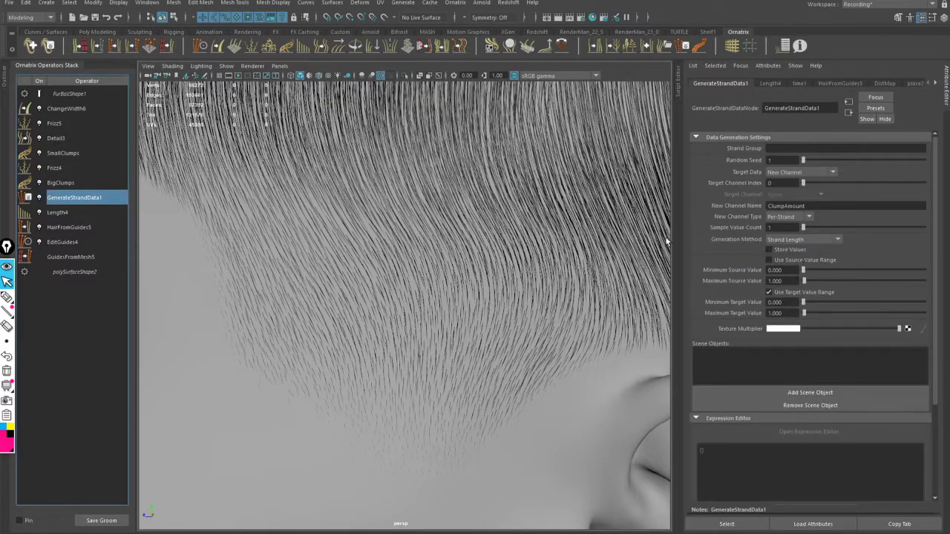
pyautogui.click(66, 138)
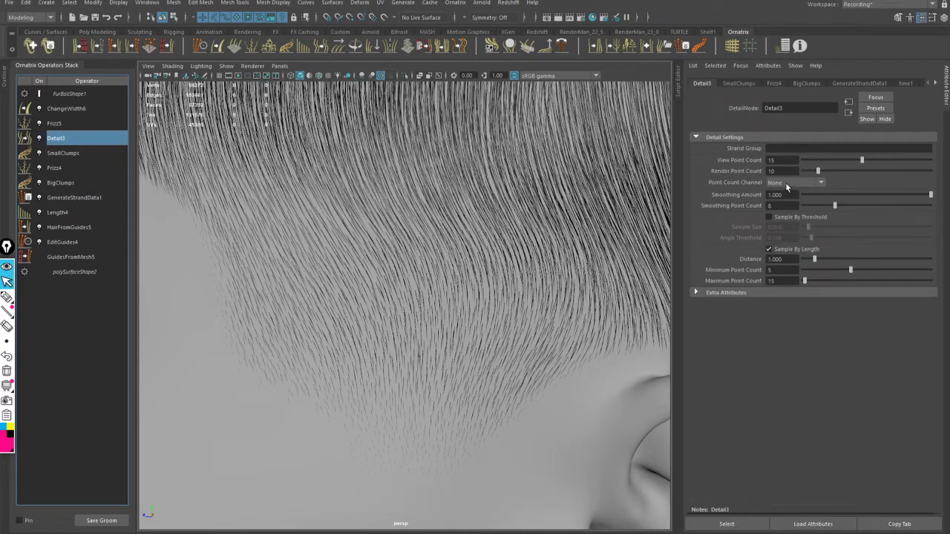
pyautogui.click(786, 185)
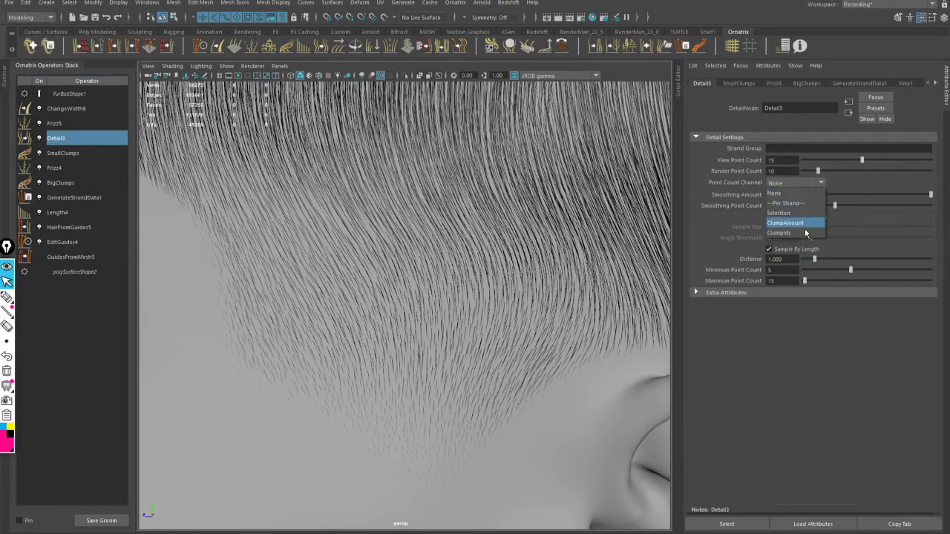
pyautogui.click(794, 222)
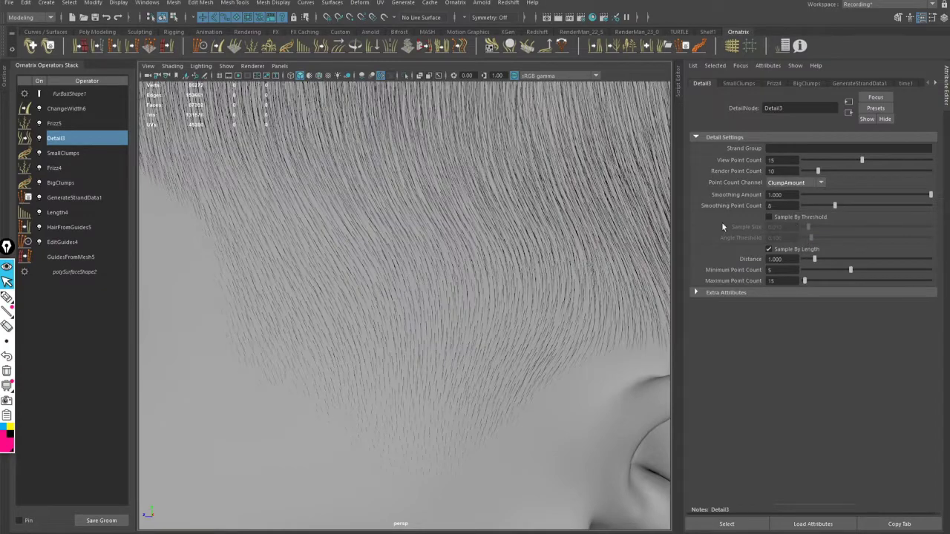
pyautogui.moveTo(513, 270)
pyautogui.keyDown('alt'); pyautogui.mouseDown(button='right')
pyautogui.moveTo(255, 212)
pyautogui.moveTo(648, 281)
pyautogui.moveTo(523, 267)
pyautogui.mouseUp(button='right'); pyautogui.keyUp('alt')
pyautogui.keyDown('alt'); pyautogui.moveTo(524, 267); pyautogui.dragTo(517, 236); pyautogui.keyUp('alt')
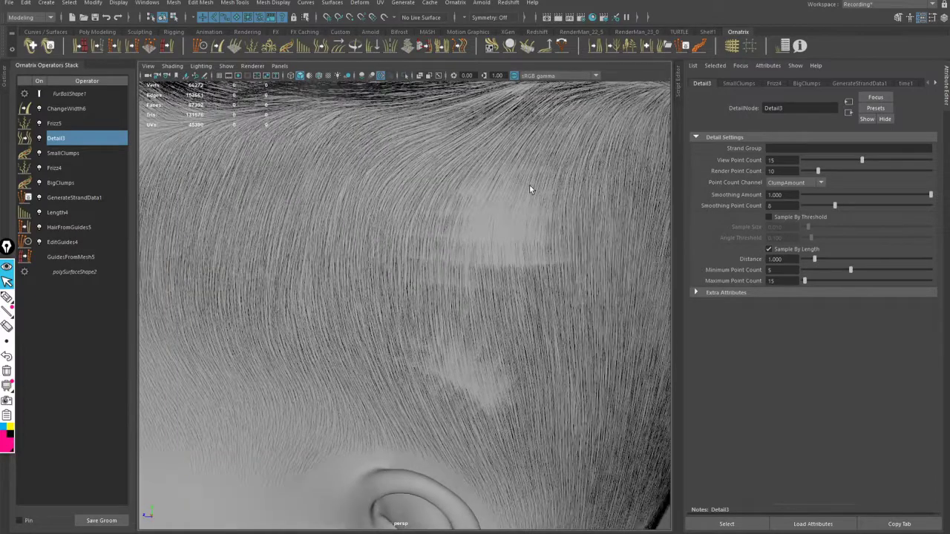
pyautogui.click(787, 182)
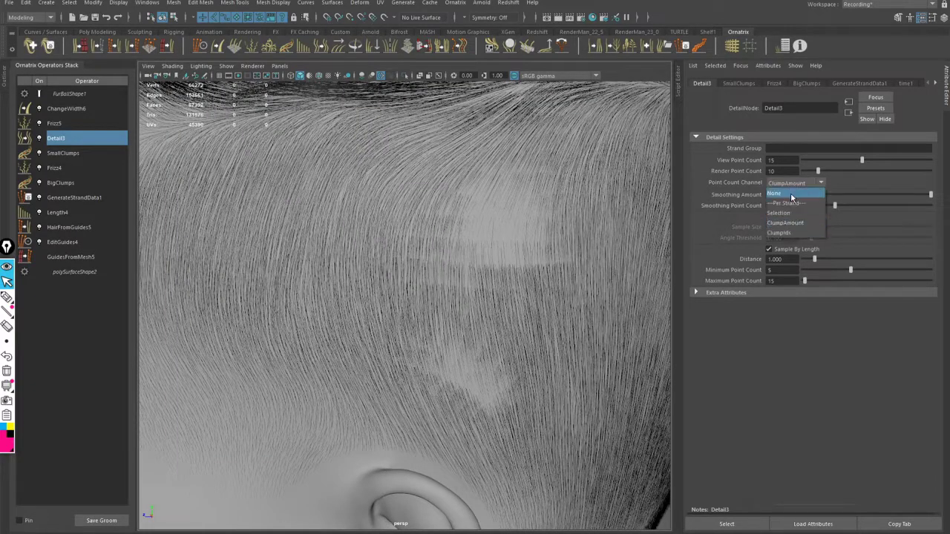
pyautogui.click(790, 193)
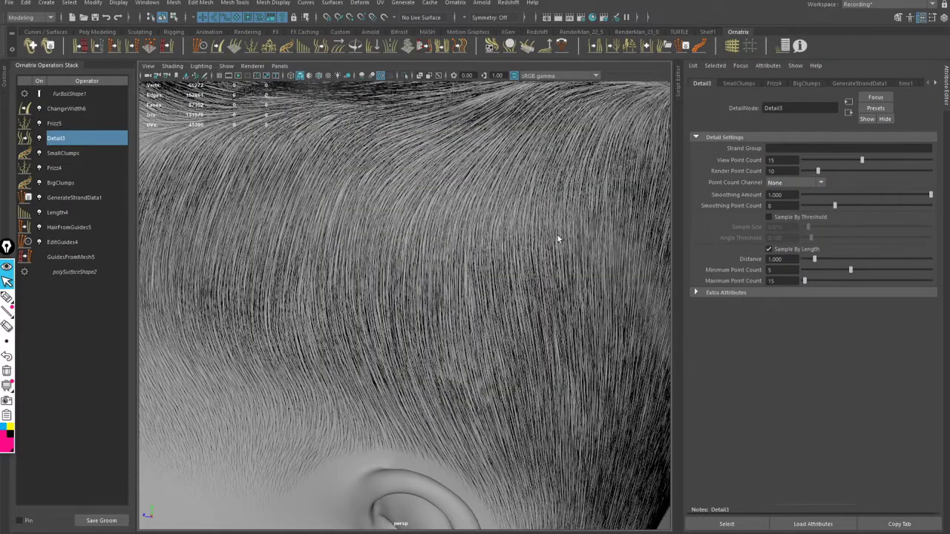
# - Set the Detail operator's Sample By Length Distance to 0.5
pyautogui.keyDown('alt'); pyautogui.moveTo(553, 241); pyautogui.dragTo(544, 256); pyautogui.keyUp('alt')
pyautogui.keyDown('alt'); pyautogui.moveTo(507, 260); pyautogui.dragTo(534, 259, button='right'); pyautogui.keyUp('alt')
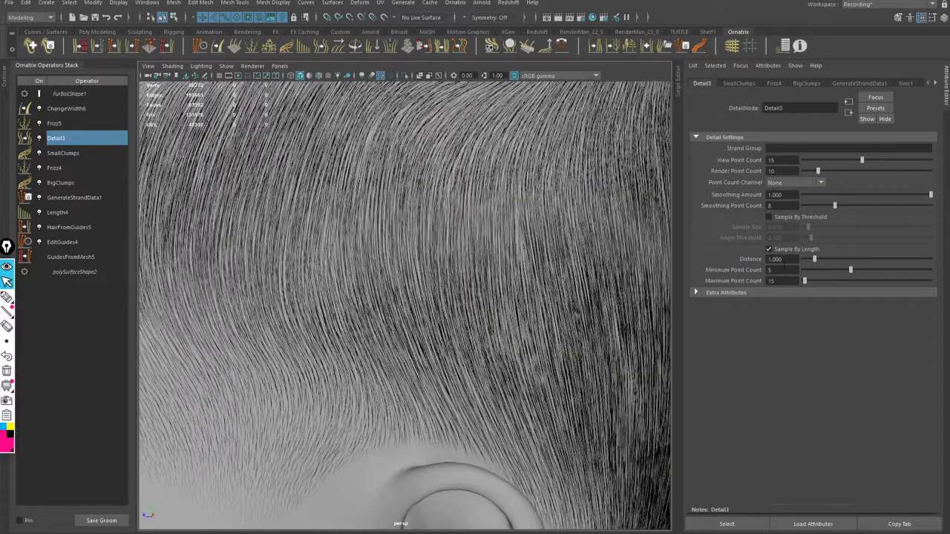
pyautogui.keyDown('alt'); pyautogui.moveTo(479, 266); pyautogui.dragTo(543, 259); pyautogui.keyUp('alt')
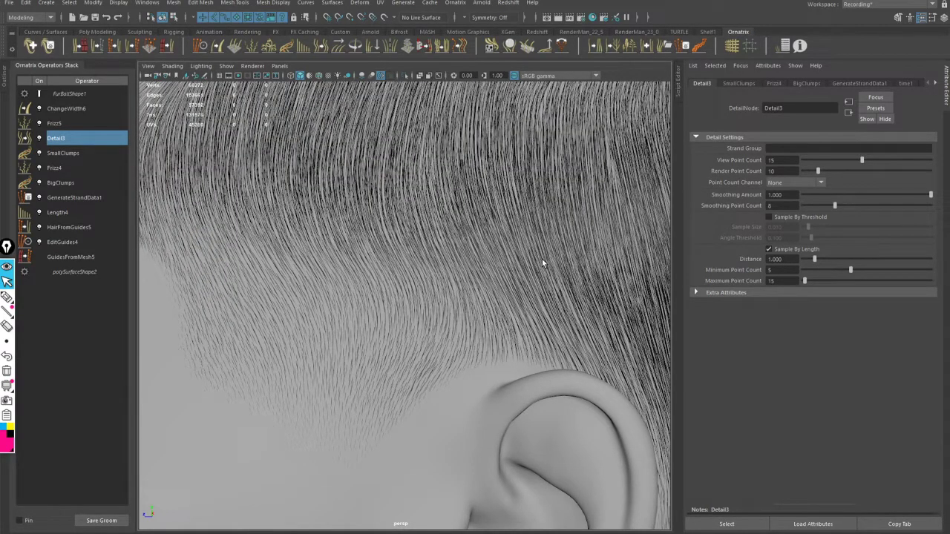
pyautogui.doubleClick(774, 259)
pyautogui.write('0.5')
pyautogui.press('Return')
pyautogui.keyDown('alt'); pyautogui.moveTo(485, 304); pyautogui.dragTo(490, 238); pyautogui.keyUp('alt')
pyautogui.keyDown('alt'); pyautogui.moveTo(490, 238); pyautogui.dragTo(522, 265, button='right'); pyautogui.keyUp('alt')
pyautogui.scroll(-3, 521, 267)
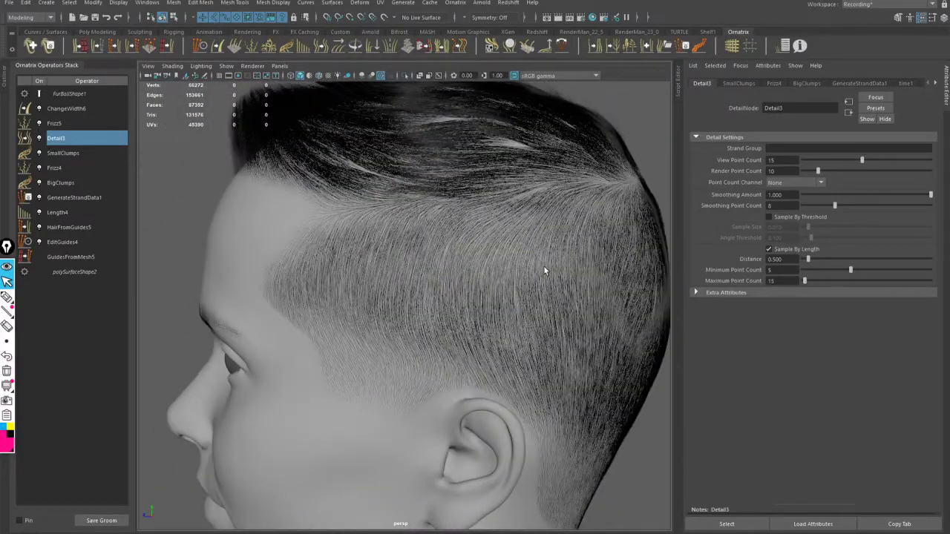
# - Examine the finished haircut from both sides of the head and the faded hair behind the ear up close
pyautogui.keyDown('alt'); pyautogui.moveTo(544, 266); pyautogui.dragTo(508, 236); pyautogui.keyUp('alt')
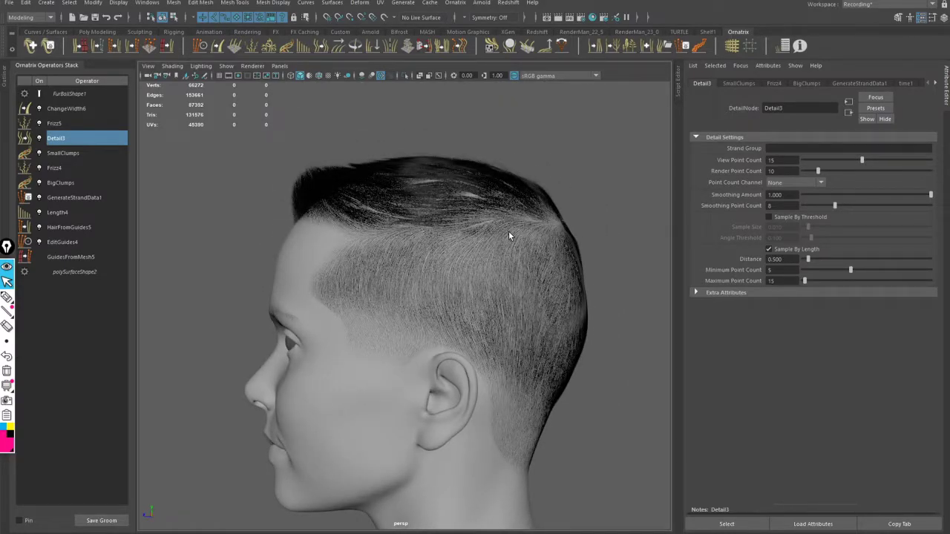
pyautogui.keyDown('alt'); pyautogui.moveTo(393, 297); pyautogui.dragTo(292, 306, button='right'); pyautogui.keyUp('alt')
pyautogui.keyDown('alt'); pyautogui.moveTo(292, 306); pyautogui.dragTo(401, 304); pyautogui.keyUp('alt')
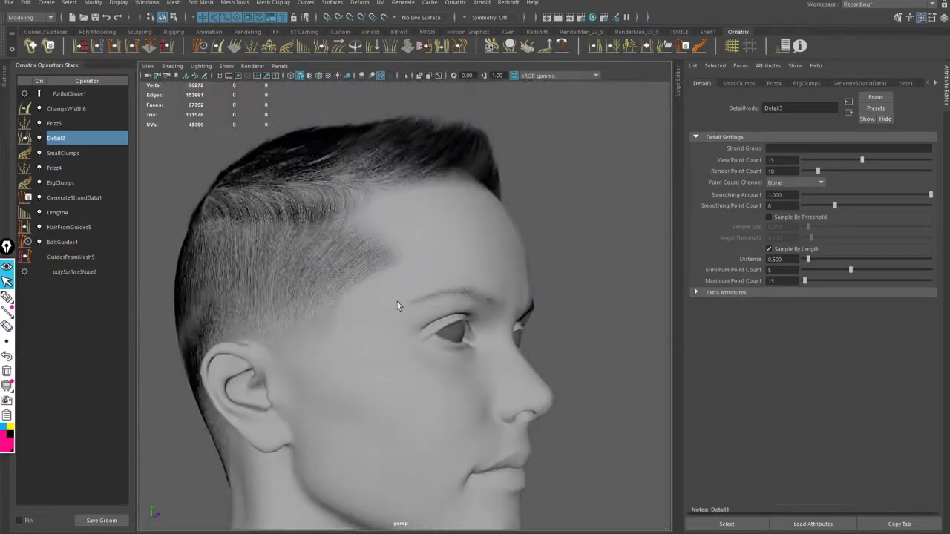
pyautogui.keyDown('alt'); pyautogui.moveTo(401, 303); pyautogui.dragTo(415, 248, button='right'); pyautogui.keyUp('alt')
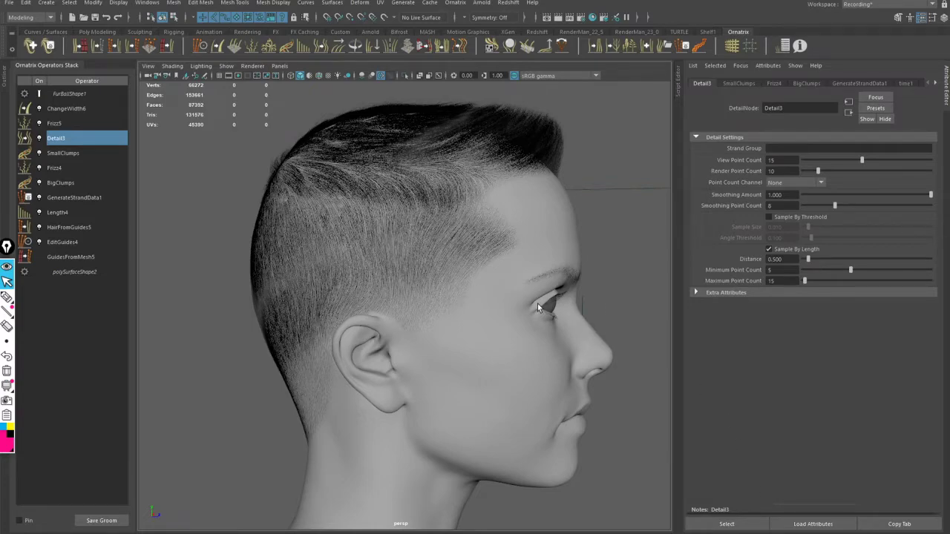
pyautogui.keyDown('alt'); pyautogui.moveTo(408, 280); pyautogui.dragTo(551, 341); pyautogui.keyUp('alt')
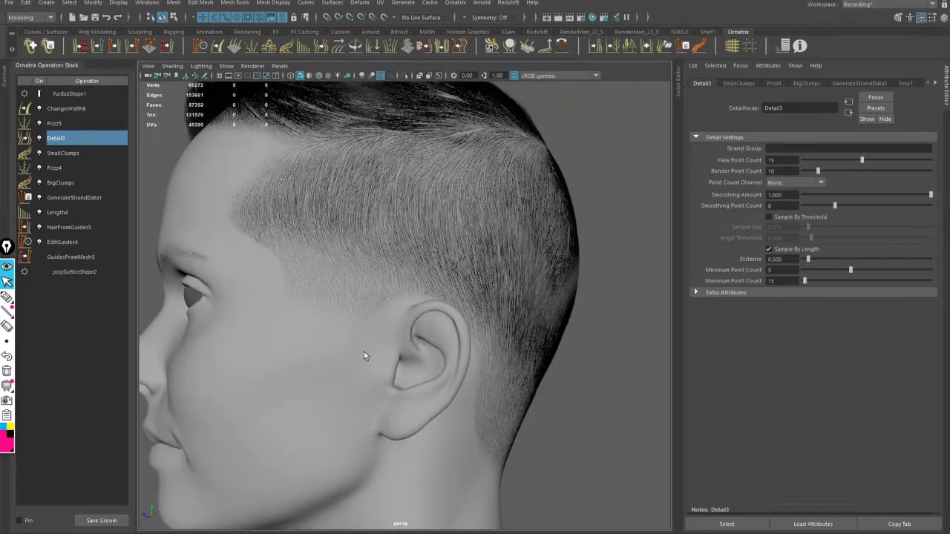
pyautogui.keyDown('alt'); pyautogui.moveTo(364, 352); pyautogui.dragTo(414, 334); pyautogui.keyUp('alt')
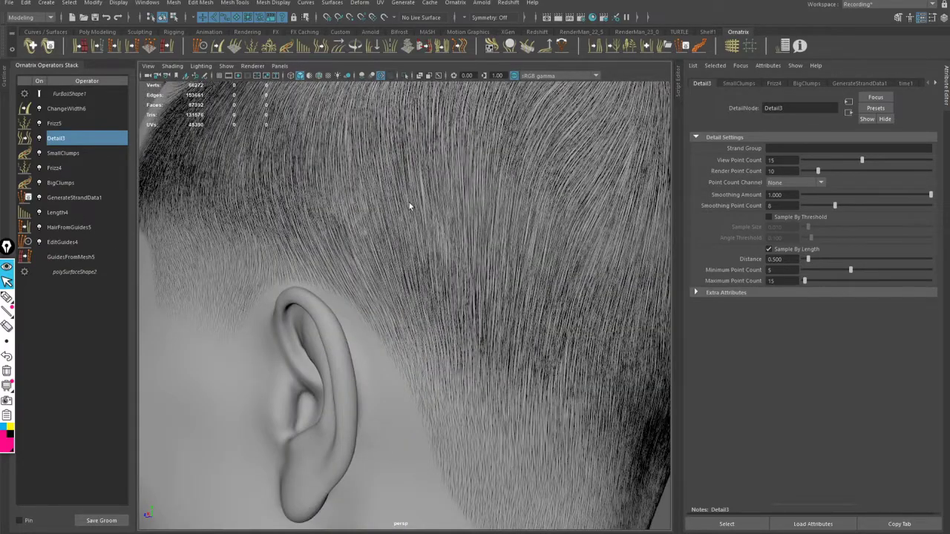
pyautogui.keyDown('alt'); pyautogui.moveTo(518, 385); pyautogui.dragTo(540, 275); pyautogui.keyUp('alt')
pyautogui.keyDown('alt'); pyautogui.moveTo(423, 313); pyautogui.dragTo(601, 311); pyautogui.keyUp('alt')
pyautogui.keyDown('alt'); pyautogui.moveTo(463, 278); pyautogui.dragTo(481, 308); pyautogui.keyUp('alt')
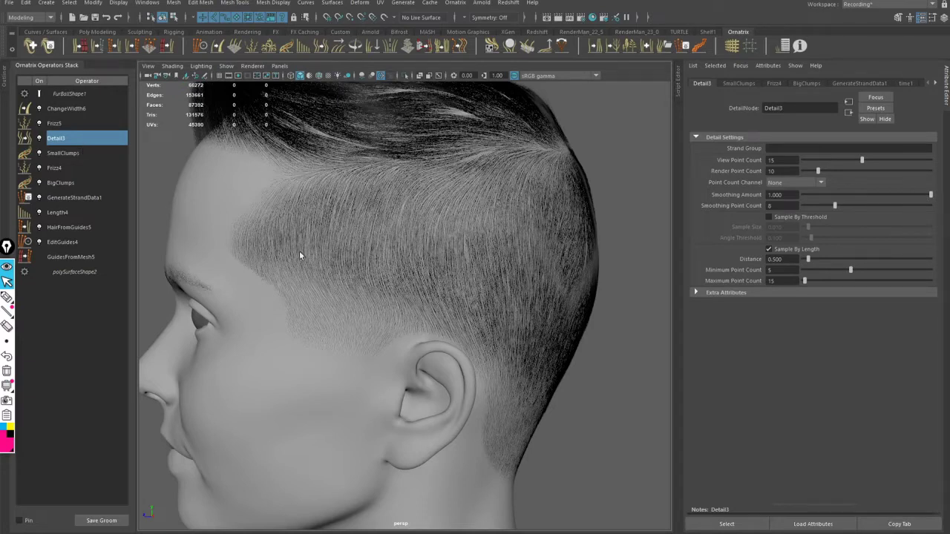
pyautogui.keyDown('alt'); pyautogui.moveTo(267, 248); pyautogui.dragTo(516, 221); pyautogui.keyUp('alt')
pyautogui.keyDown('alt'); pyautogui.moveTo(517, 221); pyautogui.dragTo(435, 212, button='right'); pyautogui.keyUp('alt')
pyautogui.scroll(2, 439, 217)
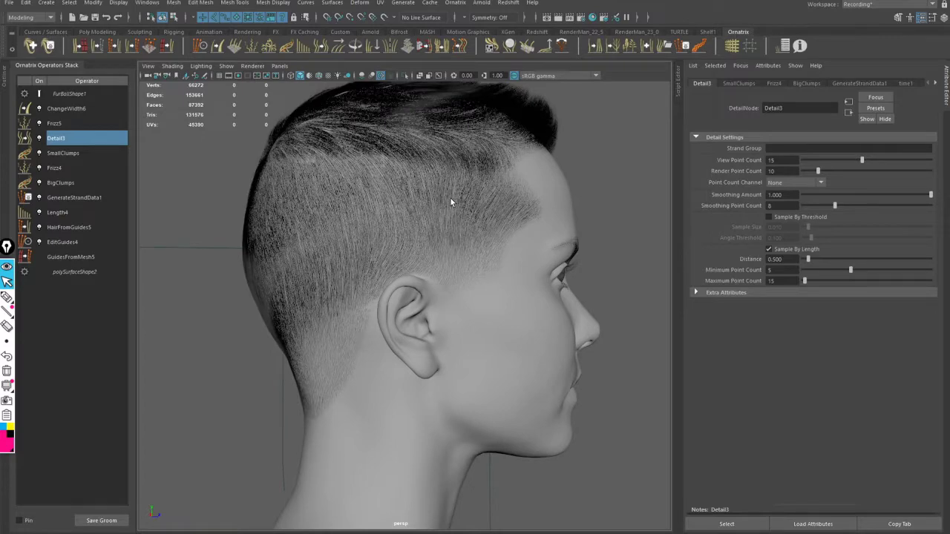
pyautogui.keyDown('alt'); pyautogui.moveTo(451, 207); pyautogui.dragTo(521, 245); pyautogui.keyUp('alt')
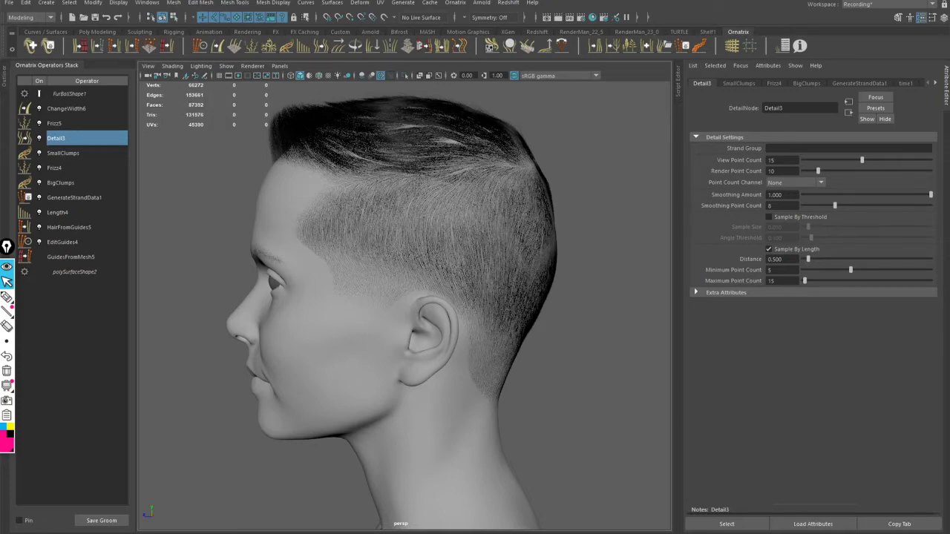
# - Switch to OBS and end the live stream, confirming that streaming should stop
pyautogui.hotkey('alt', 'Tab')
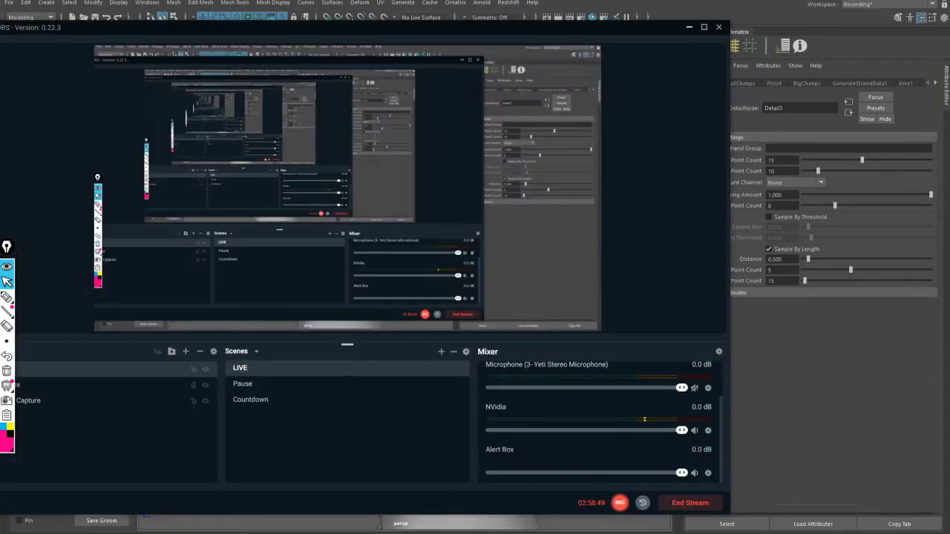
pyautogui.click(696, 507)
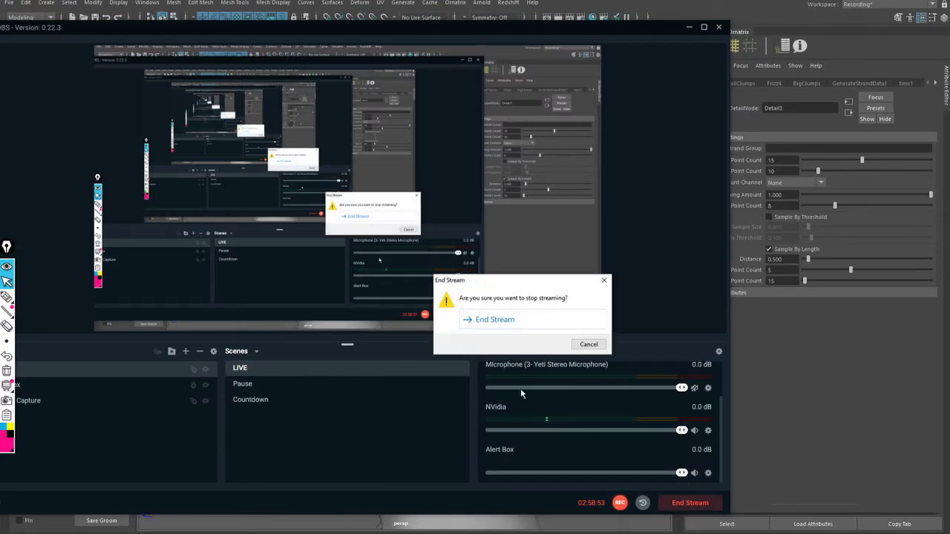
pyautogui.click(498, 323)
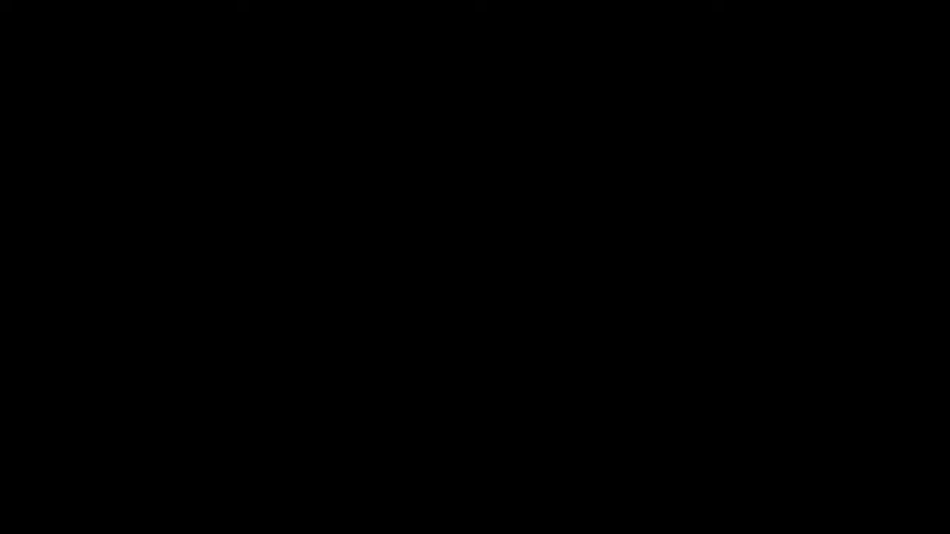